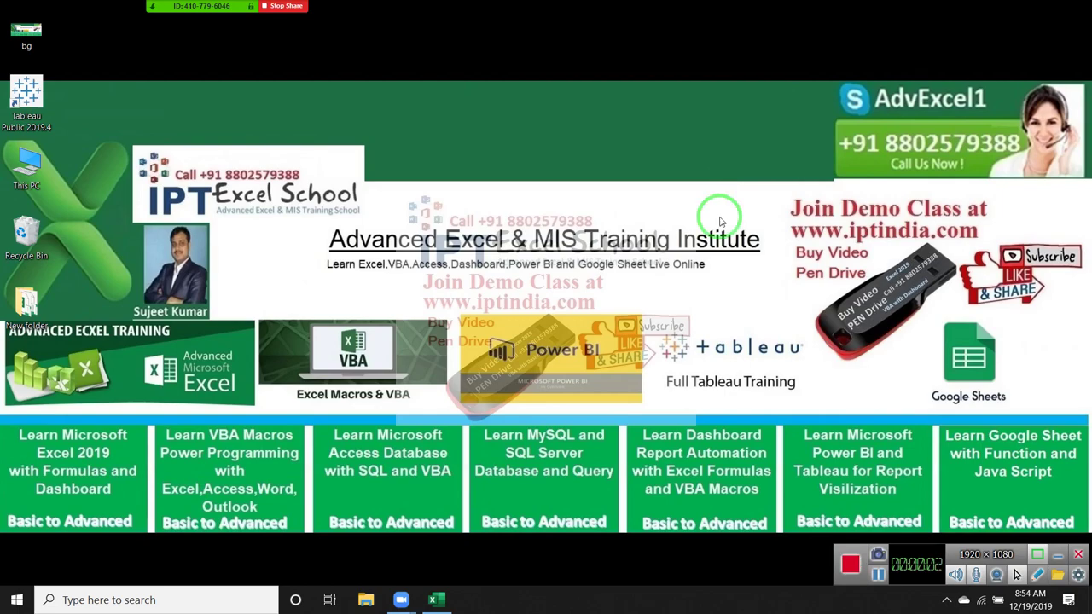
Restore the Excel workbook window from the taskbar.
left_click(433, 600)
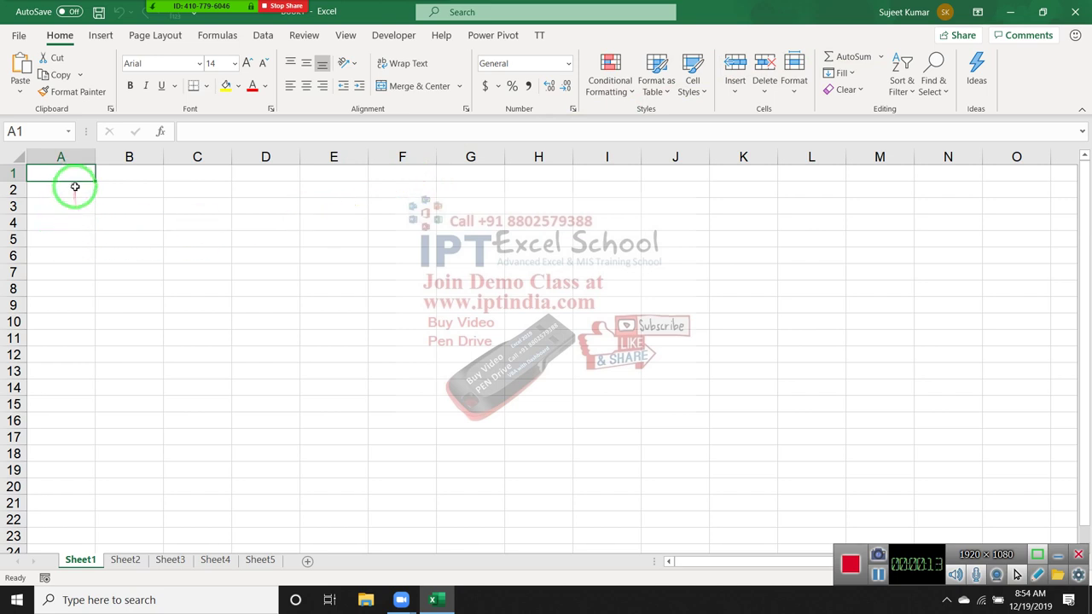
Practise moving around the sheet with arrows, Tab, Page Down and End, then return to A1 with Ctrl+Home.
left_click(96, 190)
left_click(74, 176)
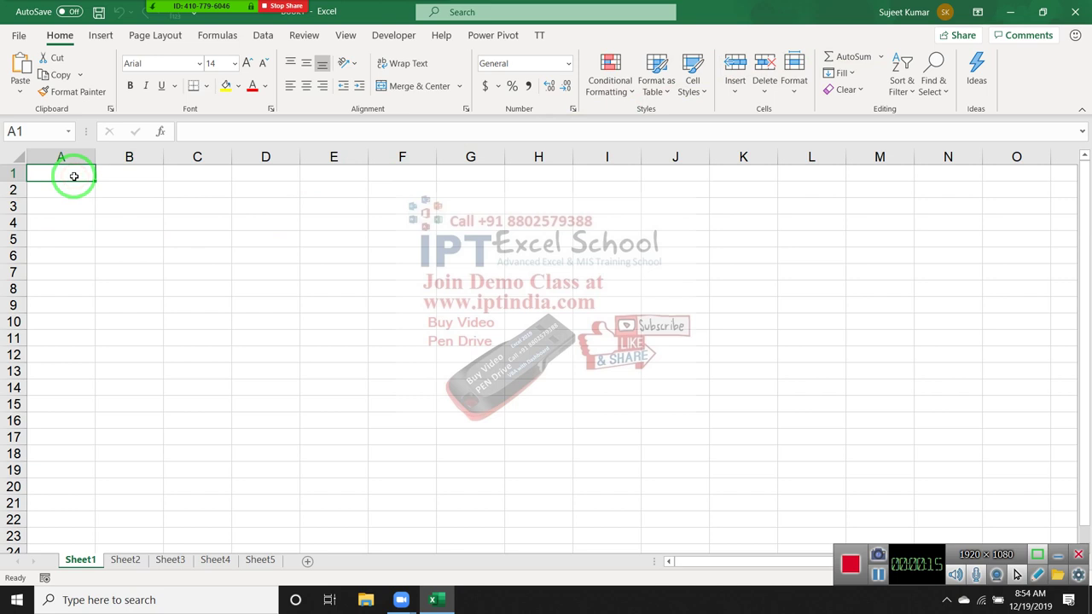
key("Down")
key("Tab")
key("Page_Down")
key("Left")
key("Down")
key("Down")
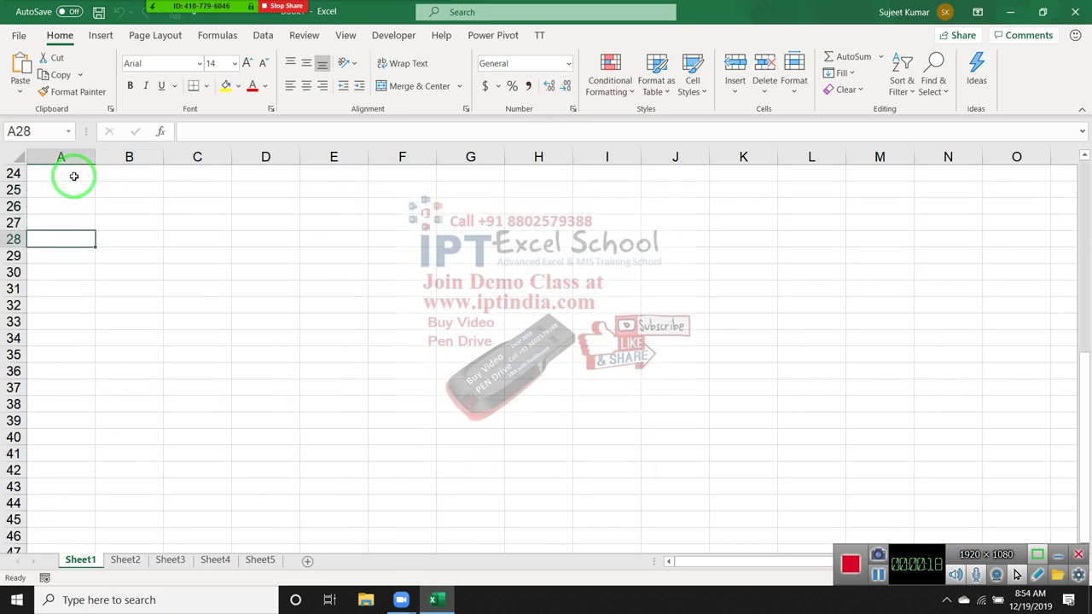
key("Down")
key("Tab")
key("Page_Down")
key("End")
key("Down")
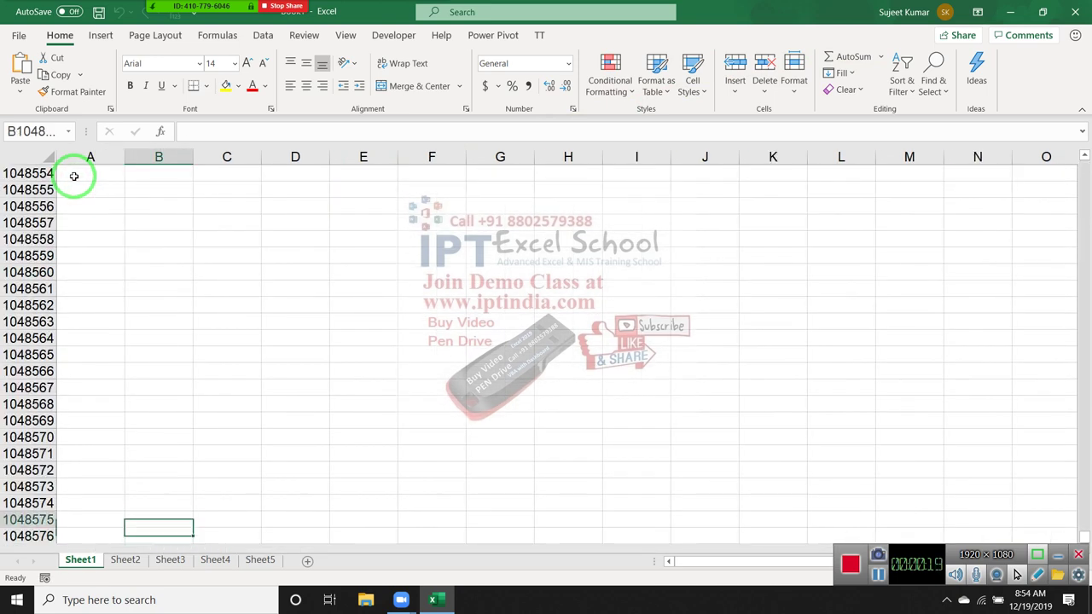
key("Left")
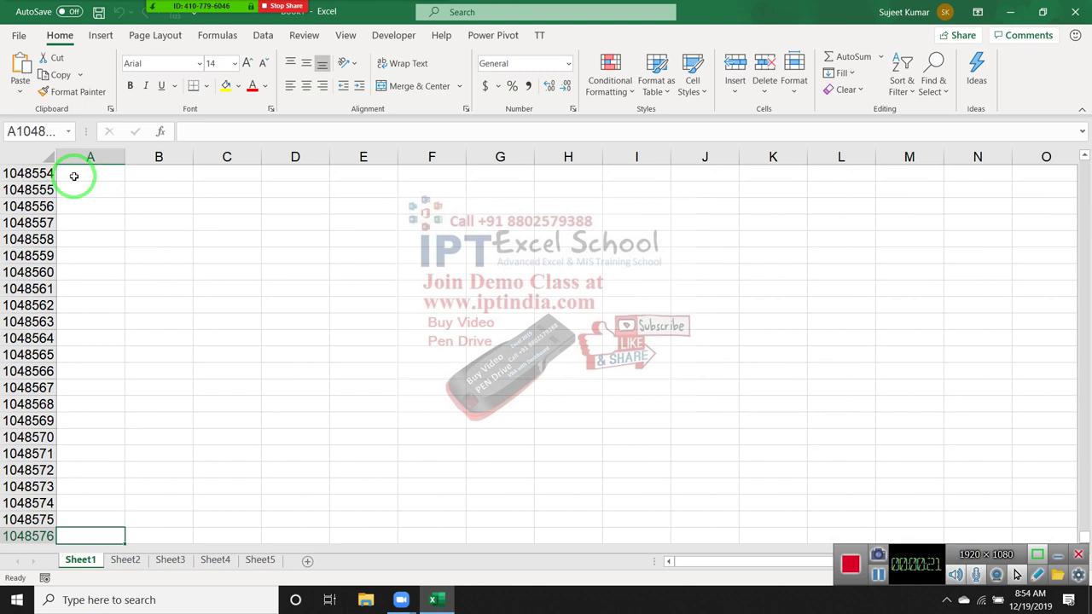
key("ctrl+Home")
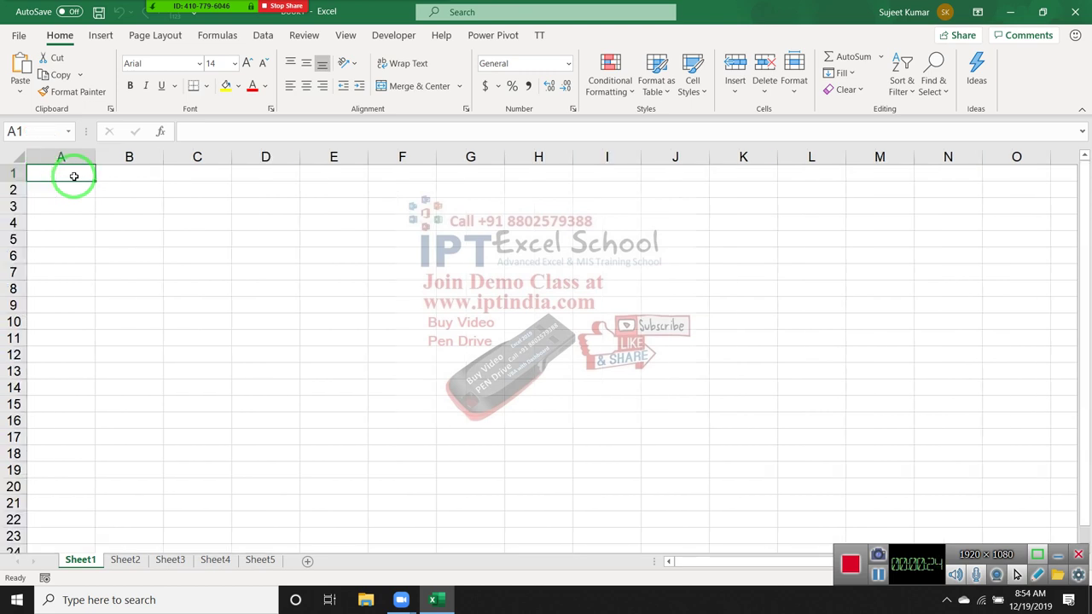
Enter 74, 25, 85, 14, 65, 98 and 78 into cells A1 through A7.
type("74")
key("Return")
type("25")
key("Return")
type("8")
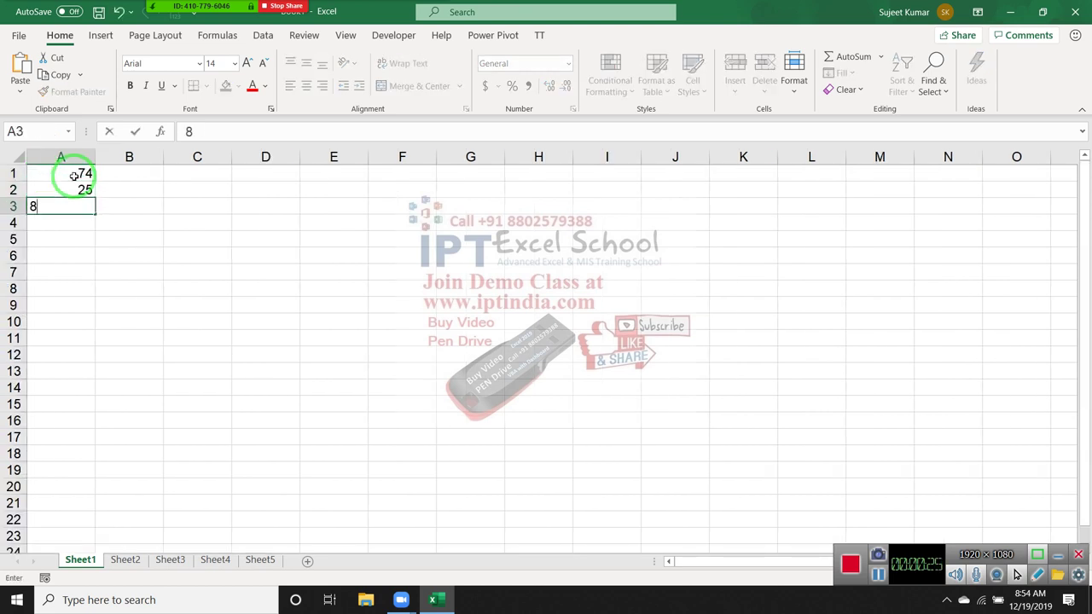
type("5")
key("Return")
type("14")
key("Return")
type("65")
key("Return")
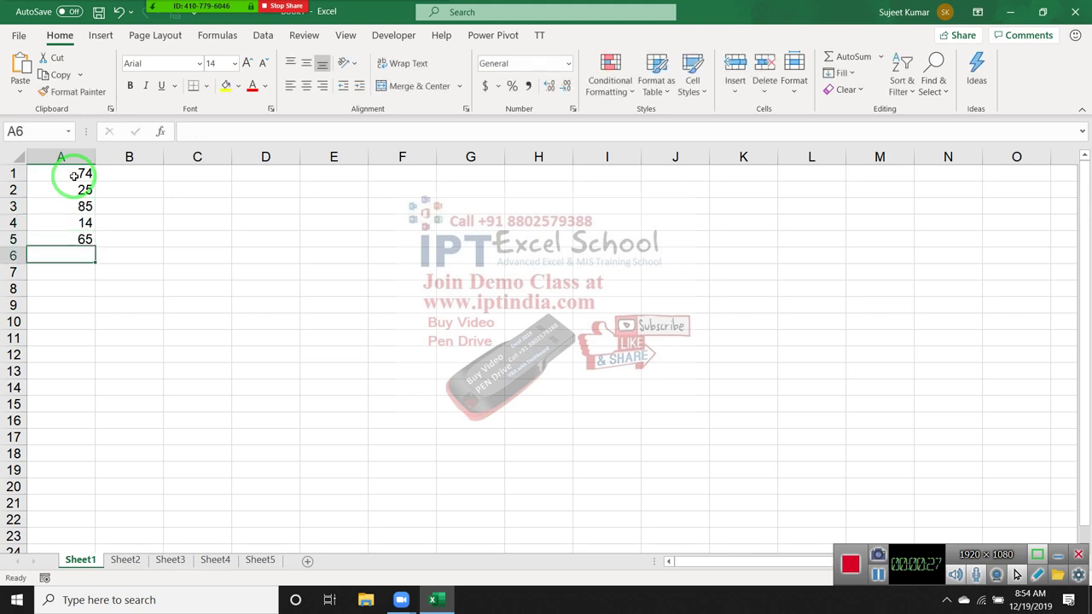
type("98")
key("Return")
type("78")
key("Return")
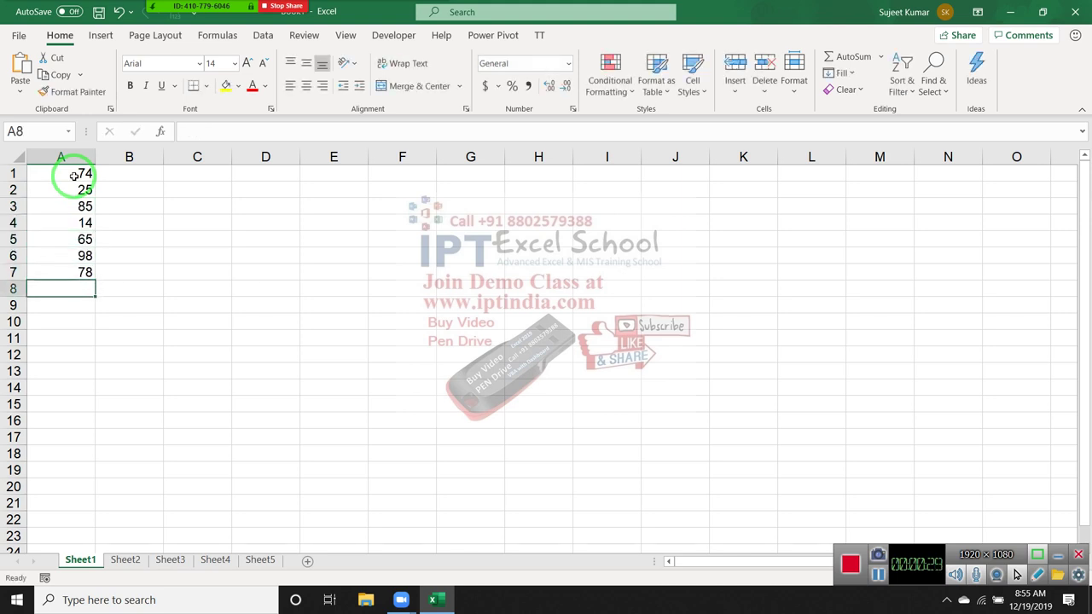
Begin a =SUM formula in A8 by selecting the cells above, then cancel it.
type("=")
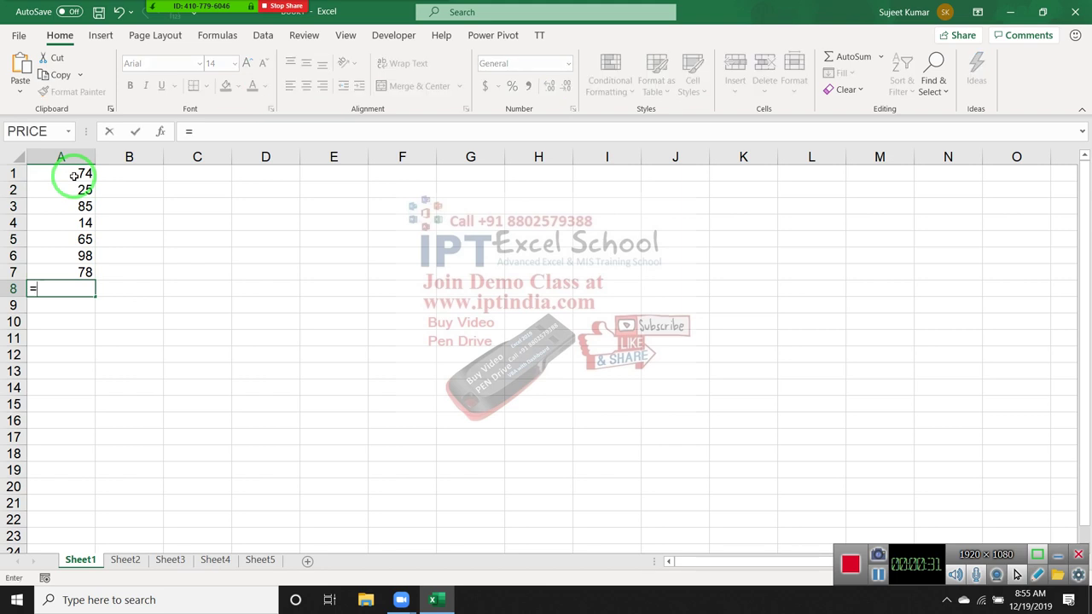
type("sum")
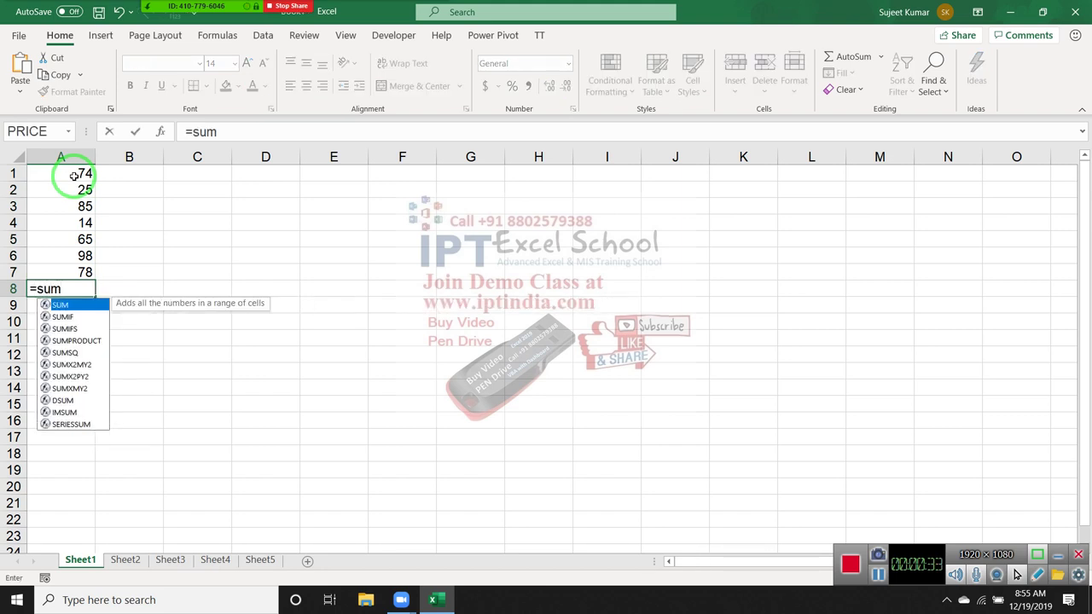
key("Tab")
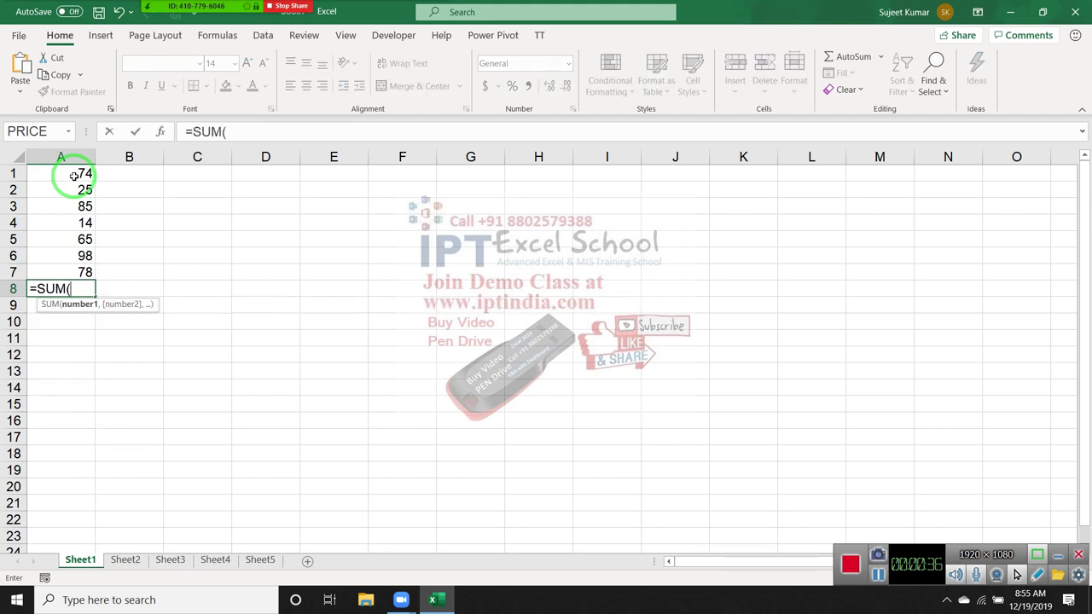
key("Up")
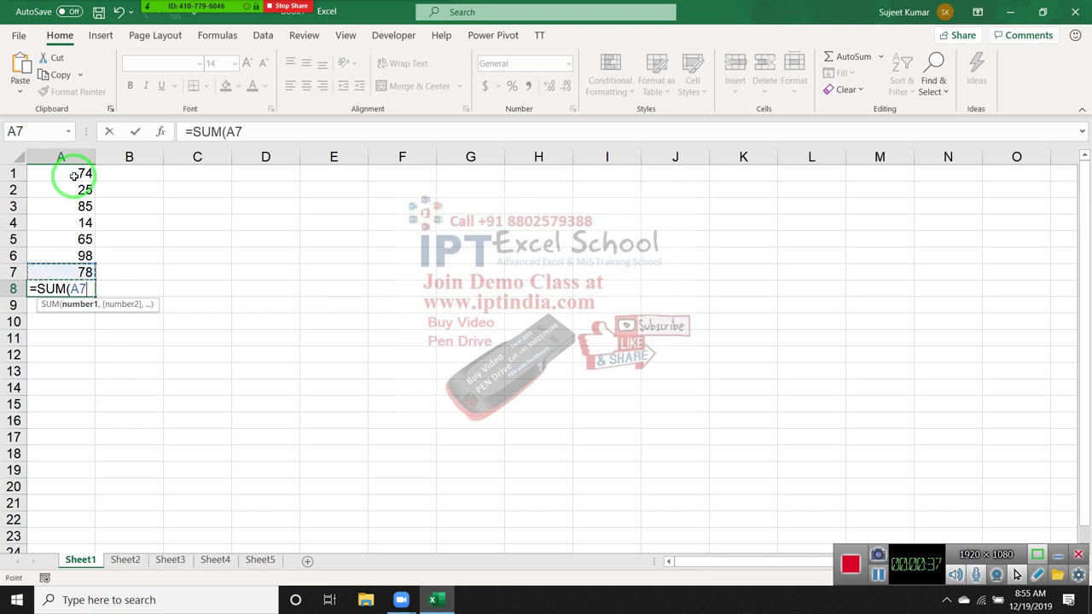
key("shift+Up")
key("shift+Up")
key("shift+Up")
key("shift+Up")
key("shift+Up")
key("shift+Up")
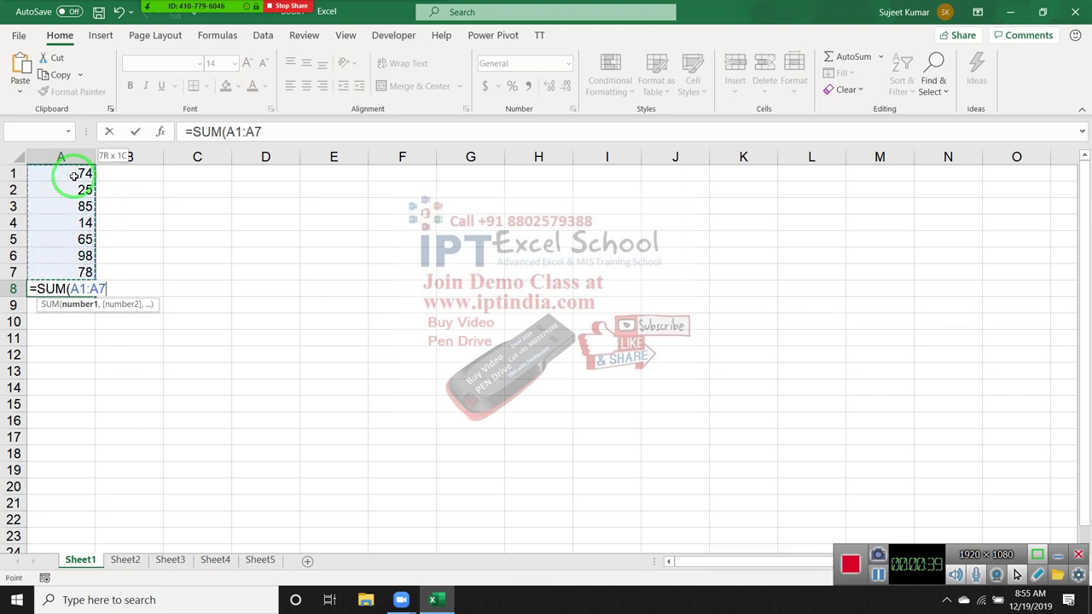
key("Escape")
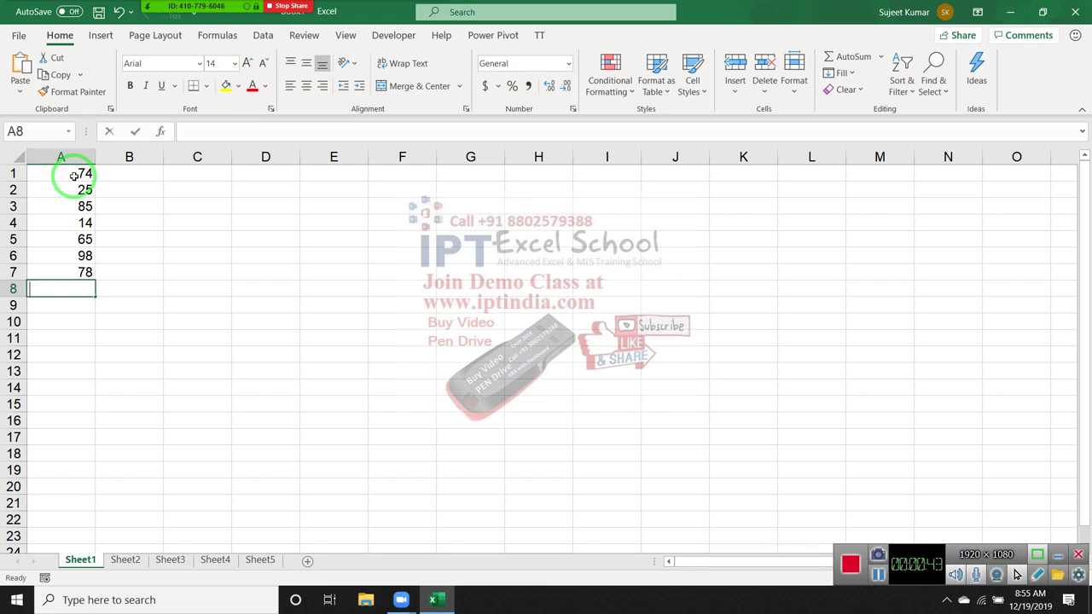
Insert =SUM(A1:A7) in A8 with Alt+= to show the total 439.
key("alt+equal")
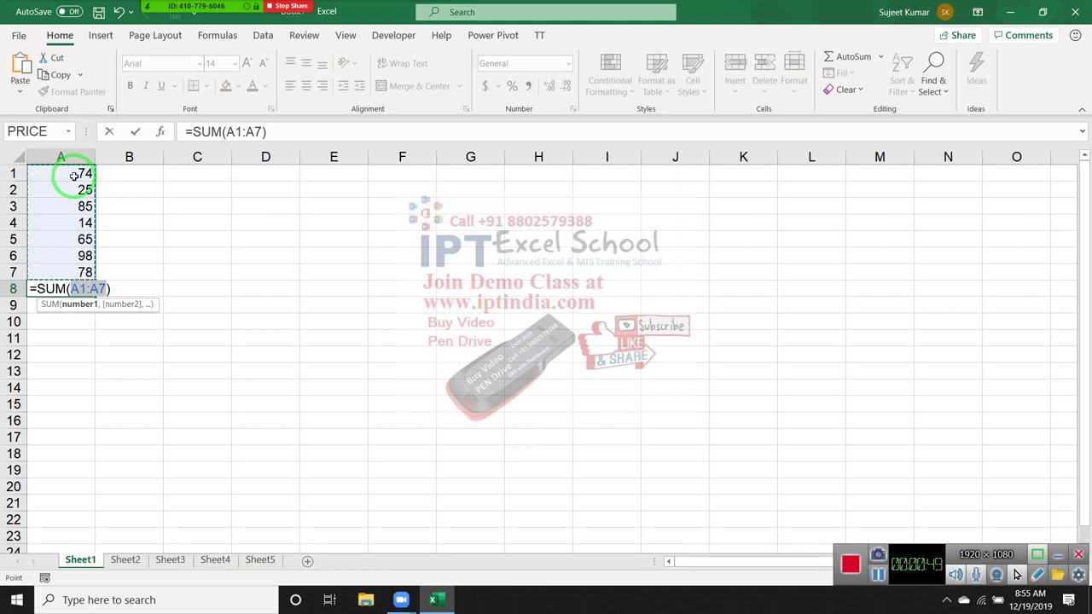
key("Return")
key("Up")
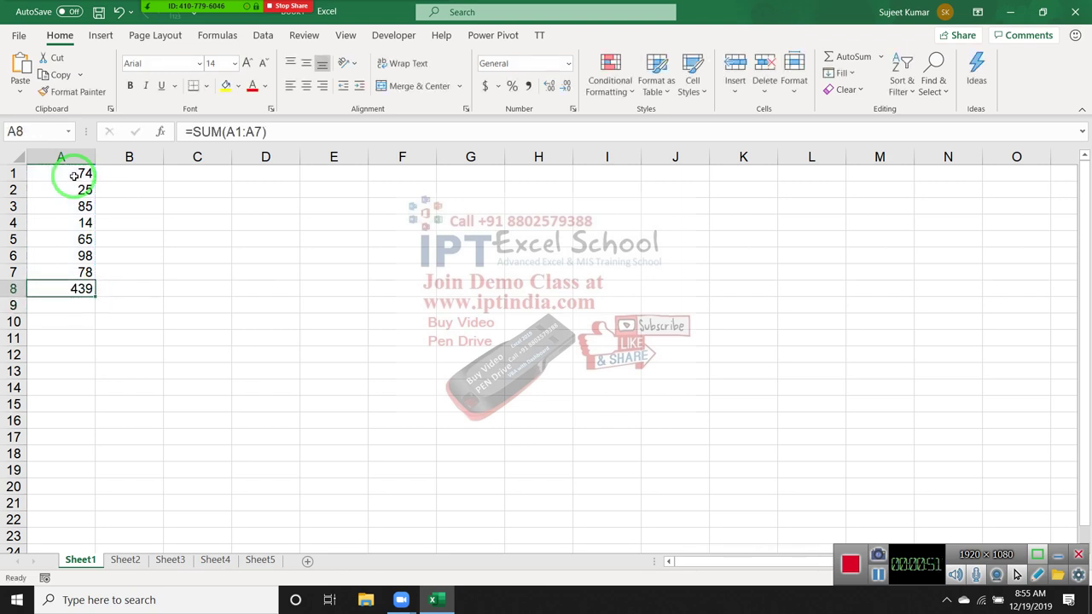
Clear A8, recreate the total with the Home AutoSum button, then delete it again.
key("Delete")
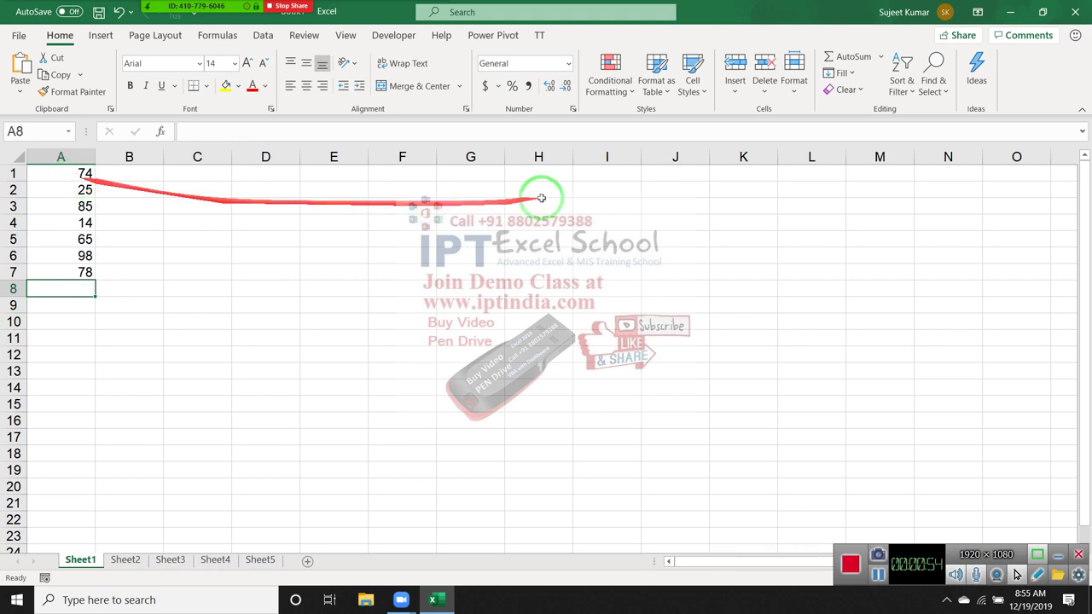
left_click(853, 57)
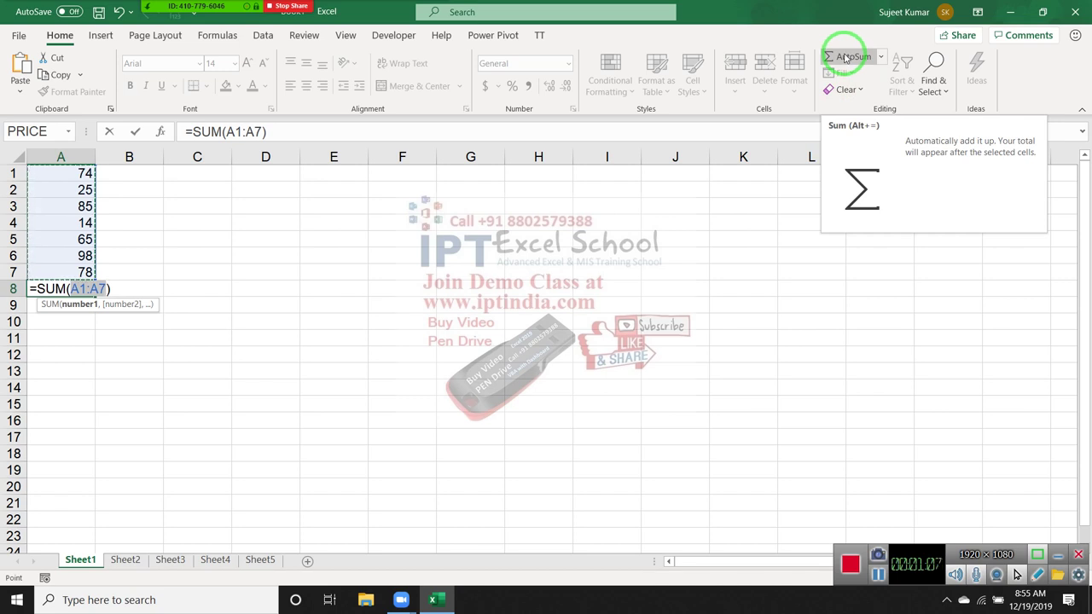
key("Return")
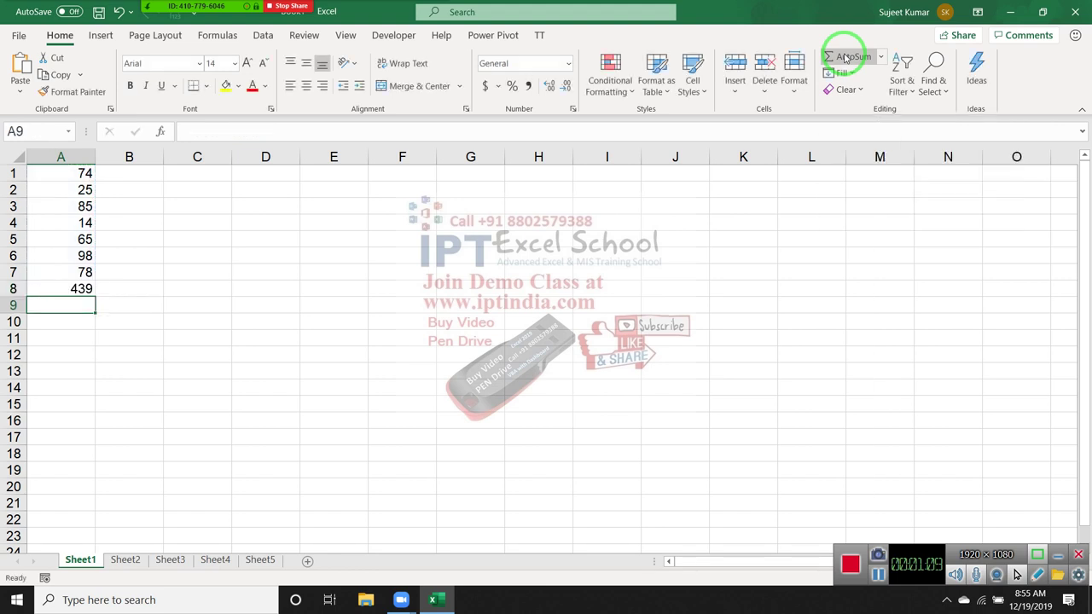
key("Up")
key("Delete")
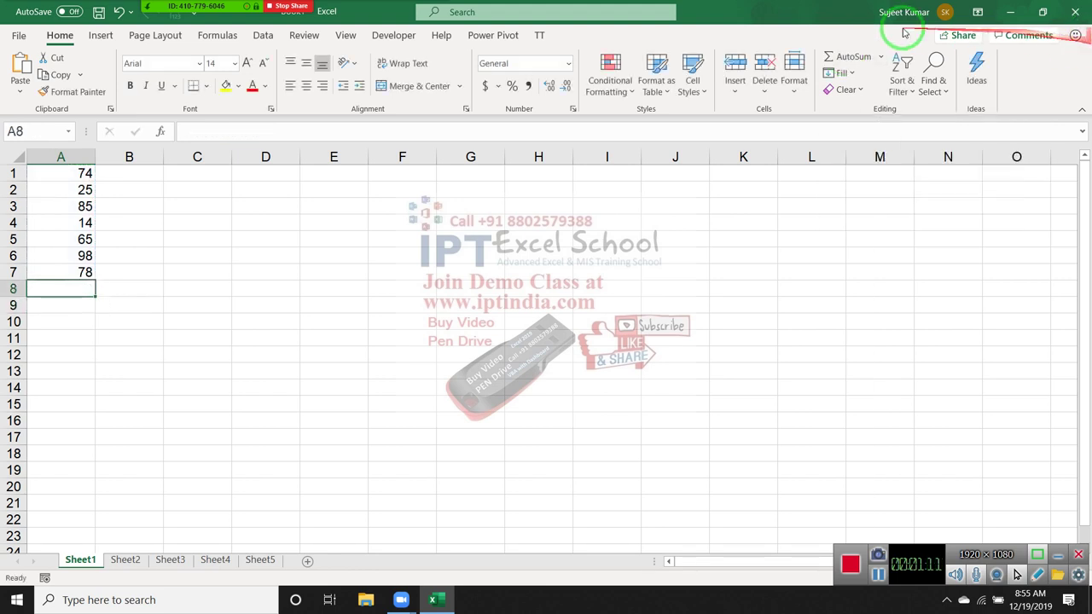
Try an Average of A1:A7 from the AutoSum list, cancel it, and show the Fill options.
left_click(881, 56)
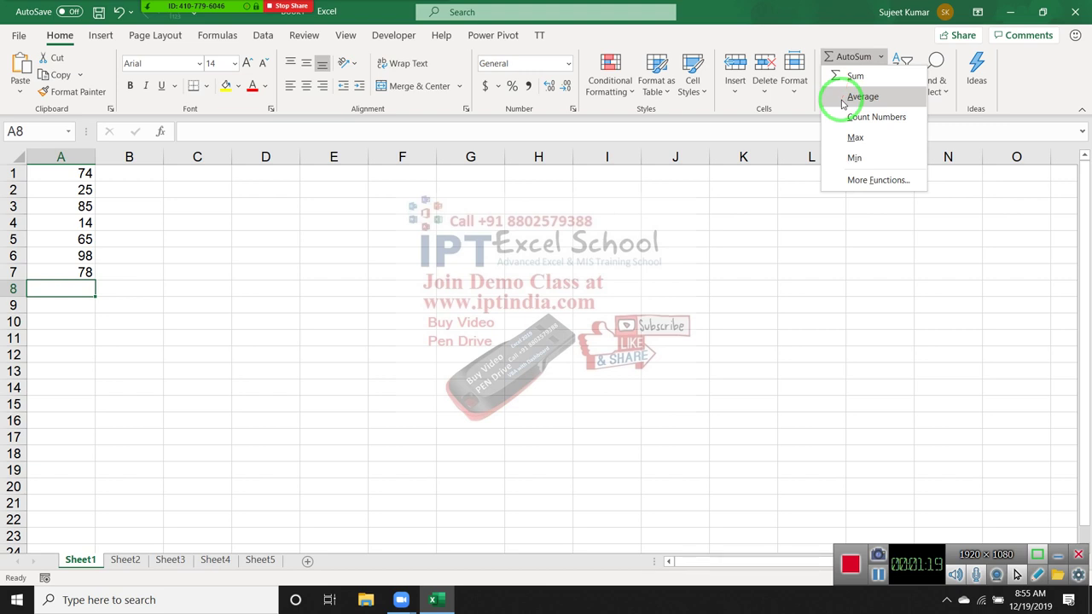
left_click(843, 103)
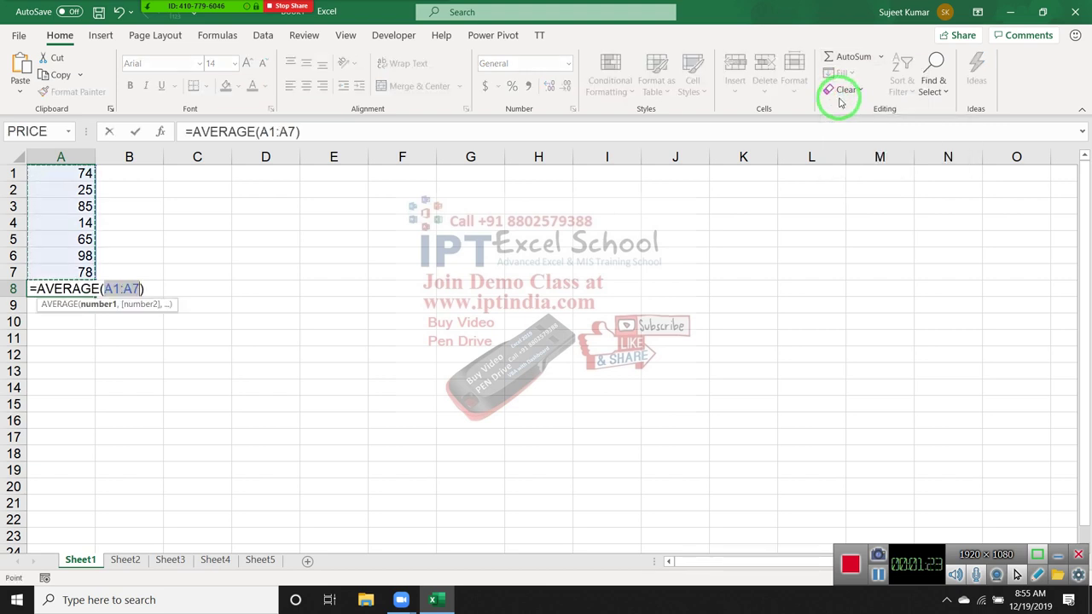
key("Escape")
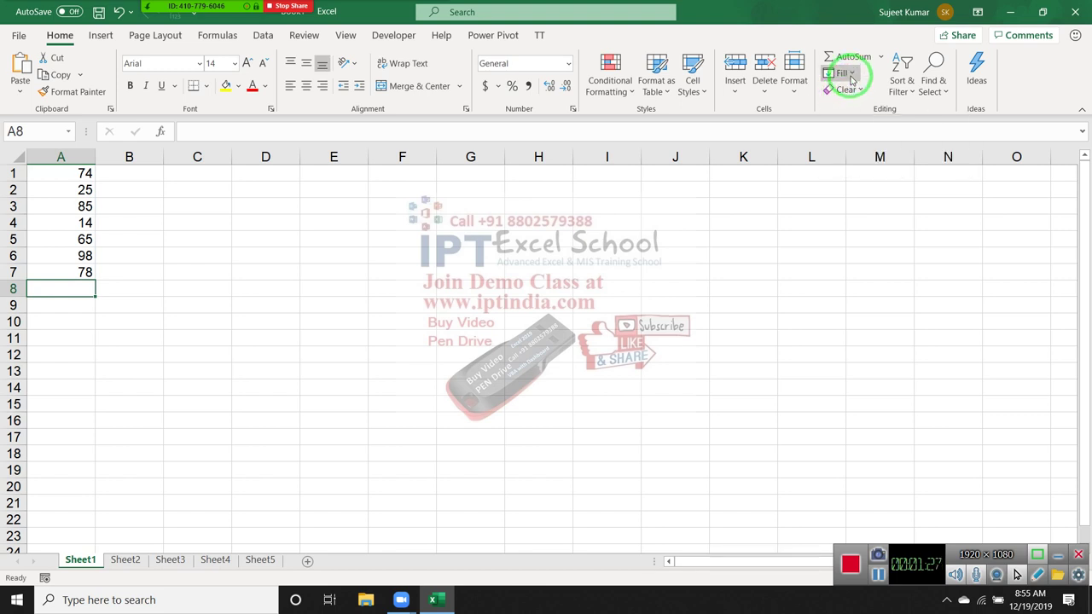
left_click(849, 74)
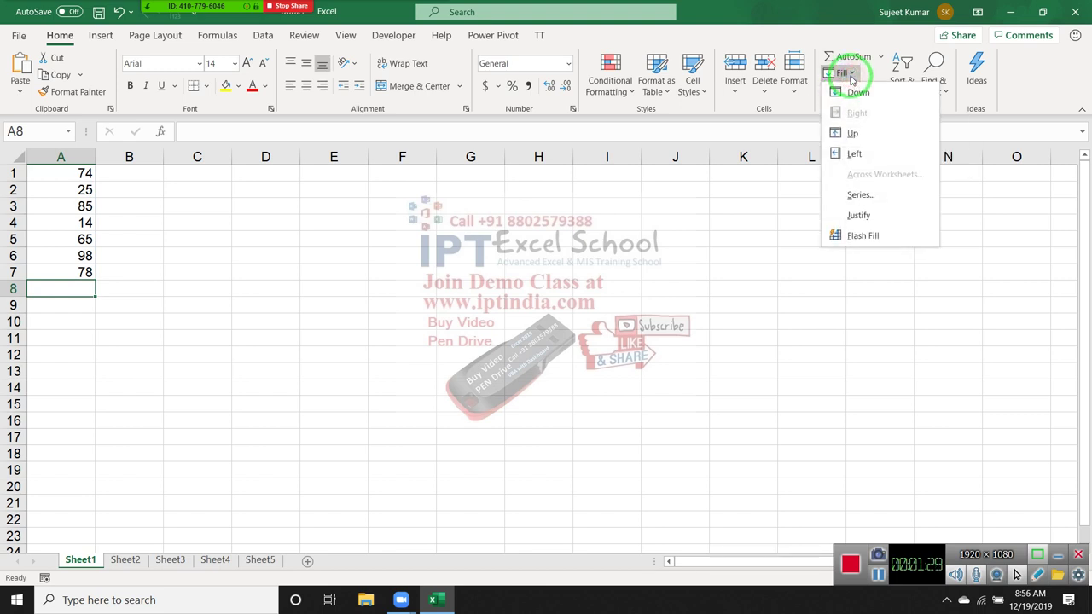
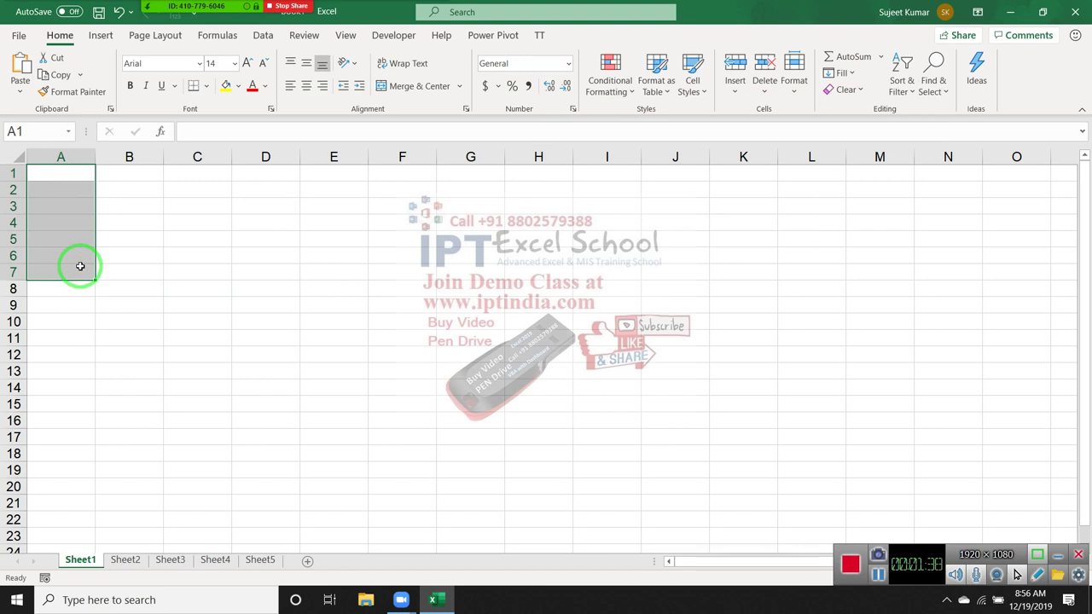
Select the range A1:L13 starting from A1.
key("ctrl+Home")
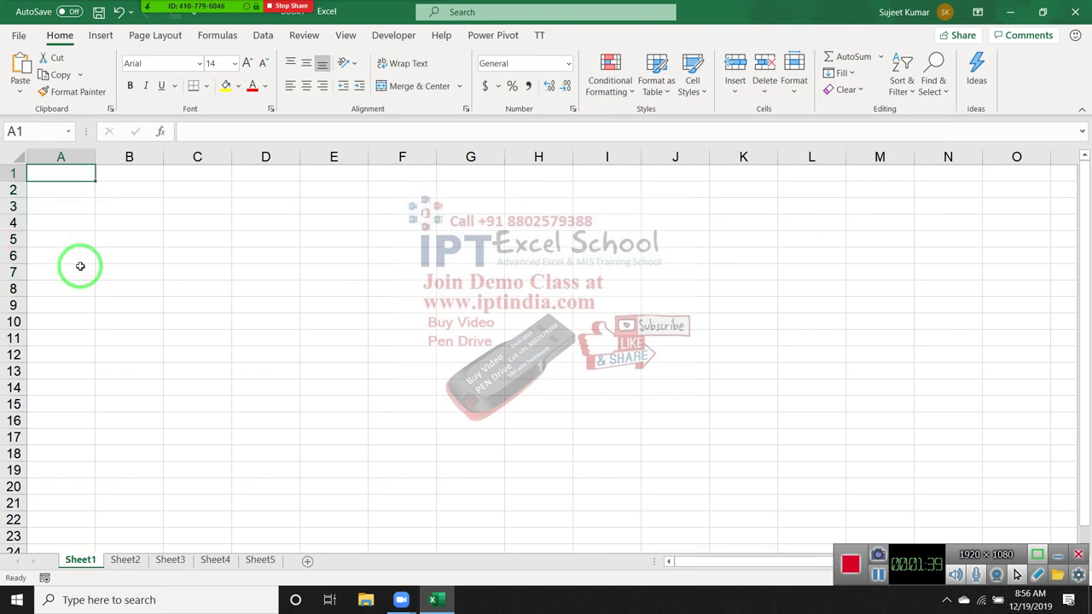
key("shift+Right")
key("shift+Right")
key("shift+Right")
key("shift+Right")
key("shift+Right")
key("shift+Right")
key("shift+Right")
key("shift+Down")
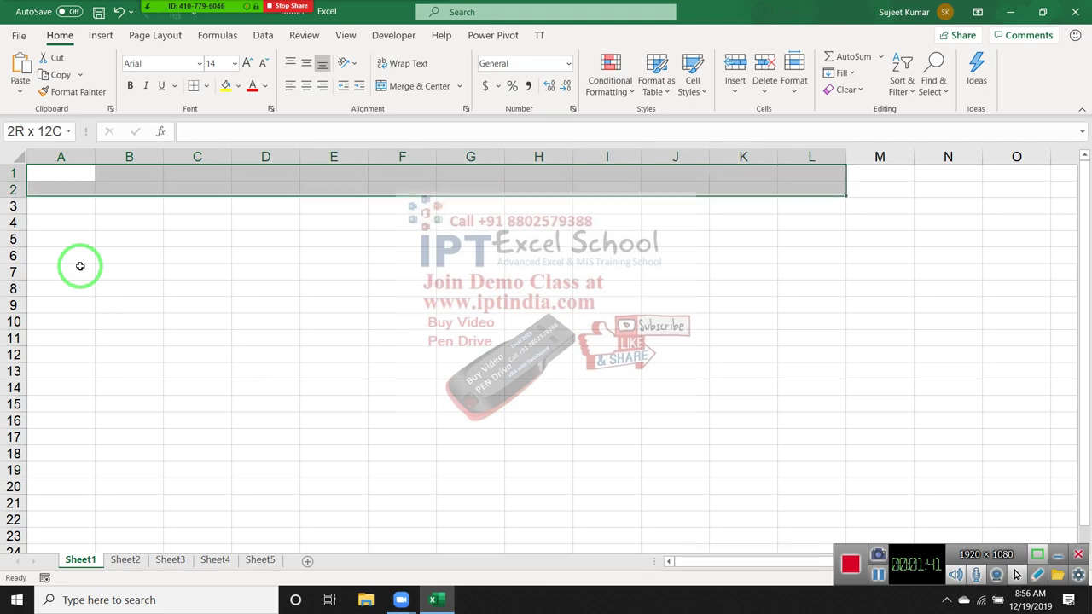
key("shift+Down")
key("shift+Down")
key("shift+Down")
key("shift+Down")
key("shift+Down")
Enter =RANDBETWEEN(10,90) in A1, which shows 28.
type("=")
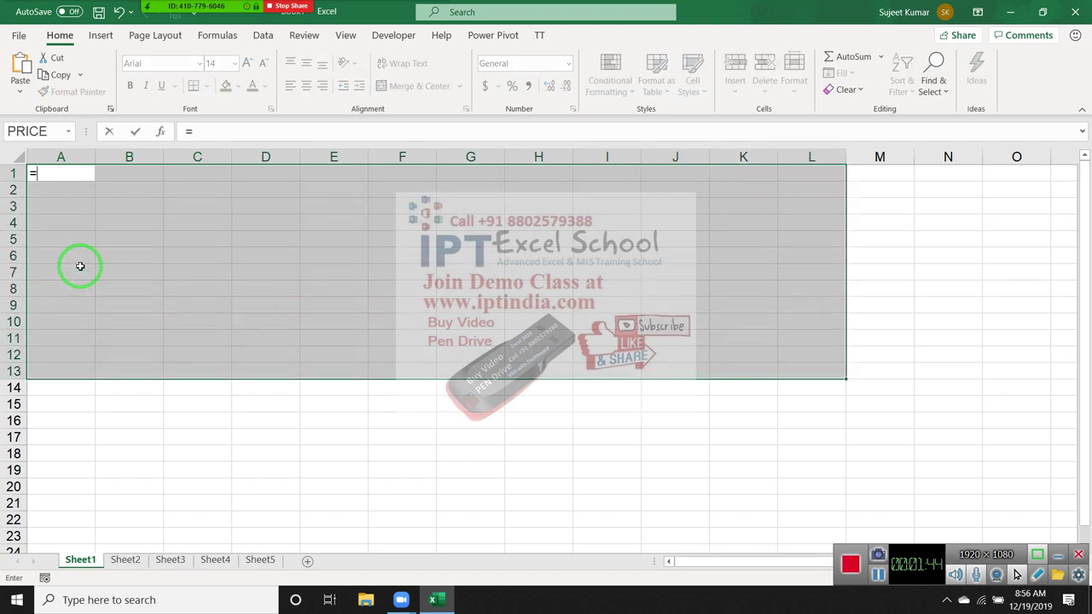
type("r")
key("Down")
key("Down")
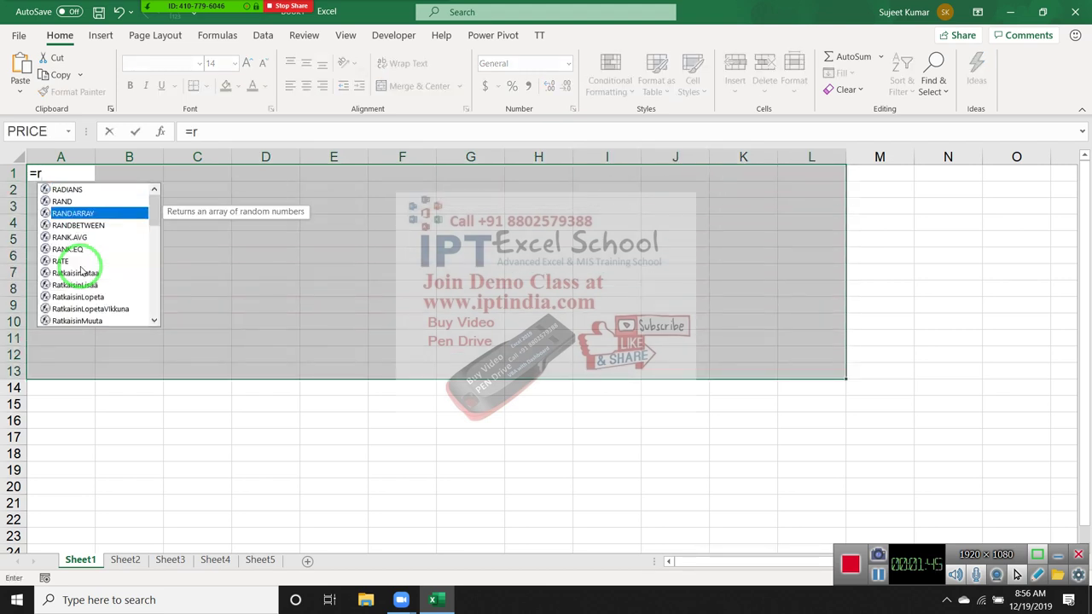
key("Down")
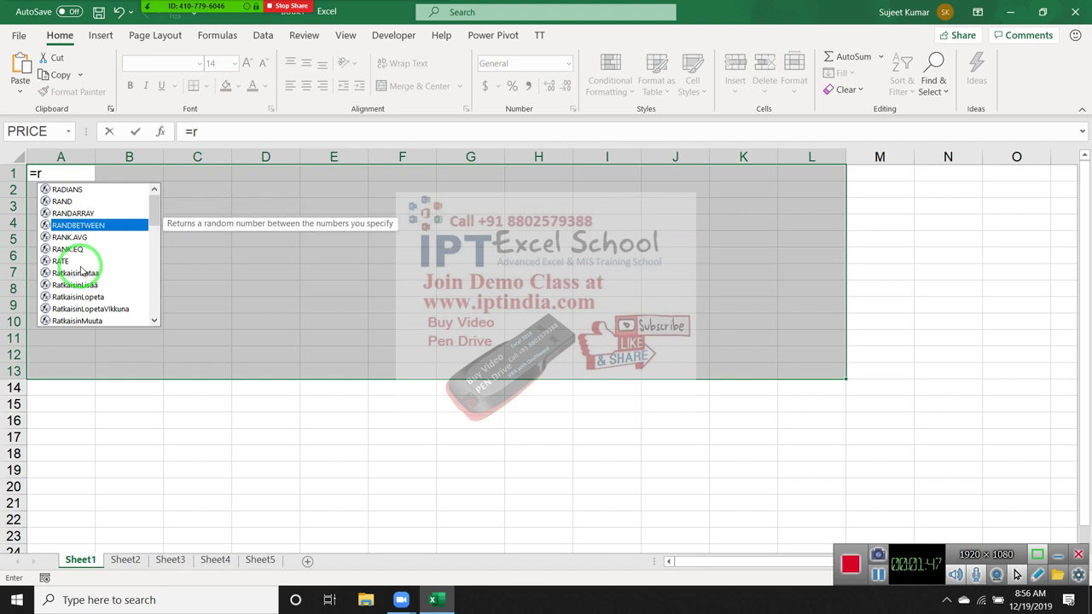
key("Tab")
type("1")
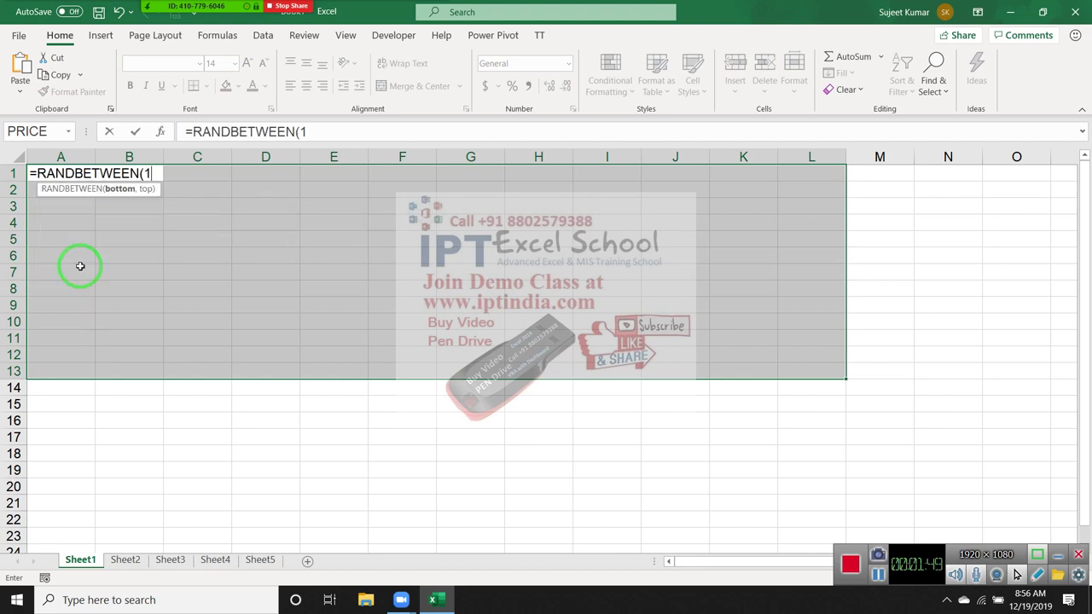
type("0,90")
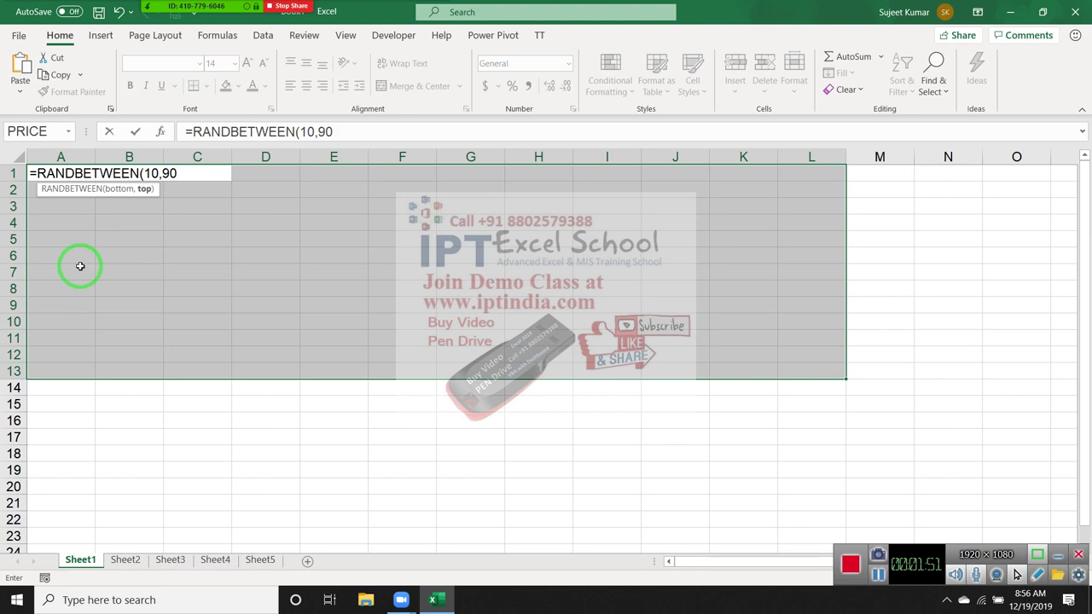
type(")")
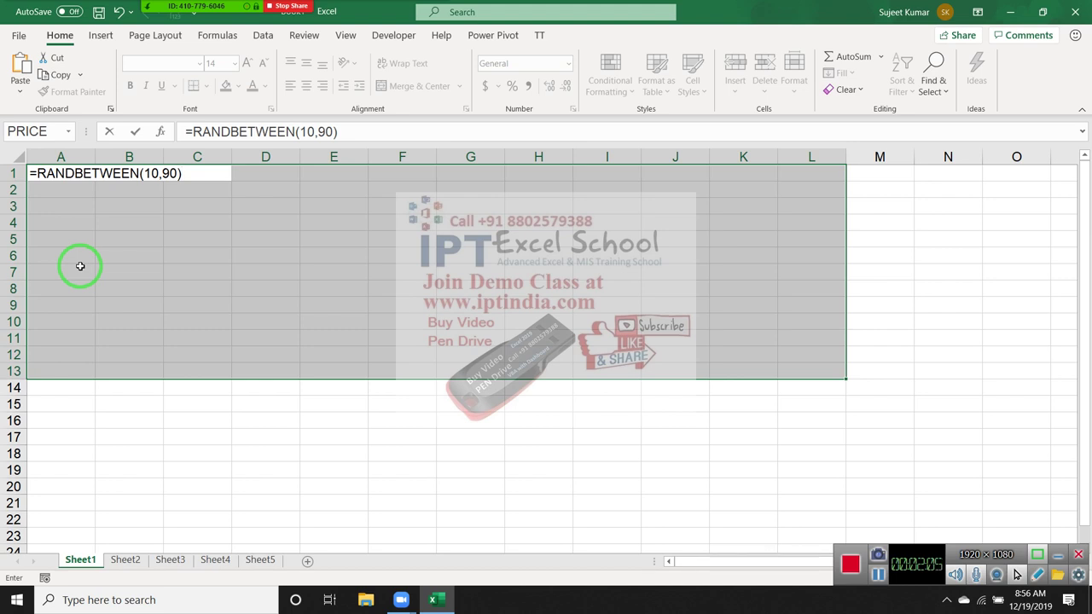
key("Return")
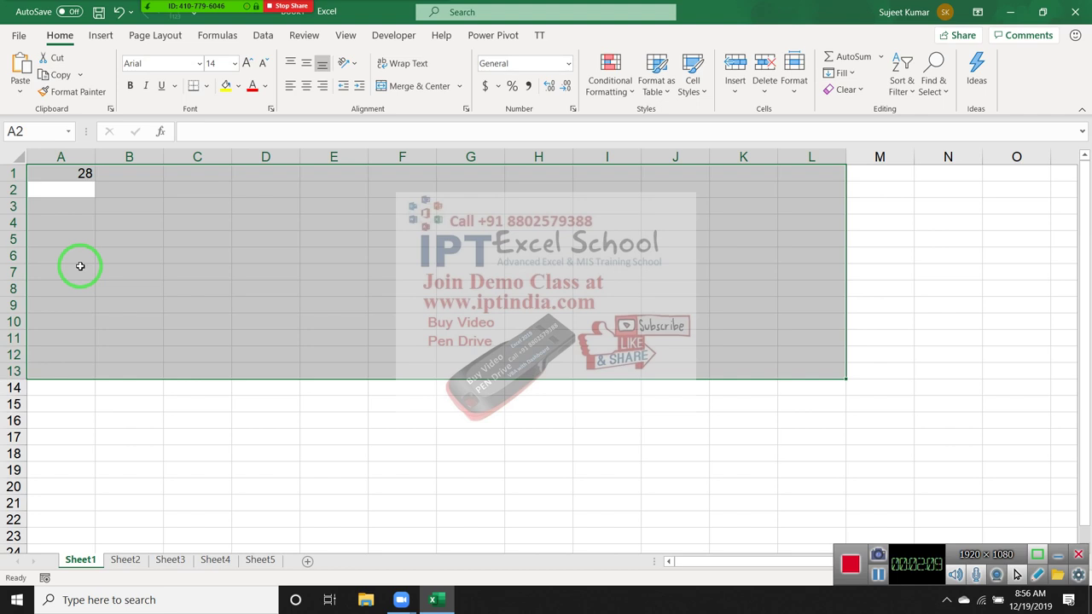
Fill the A1 formula down to row 13, then right to column L.
left_click(842, 72)
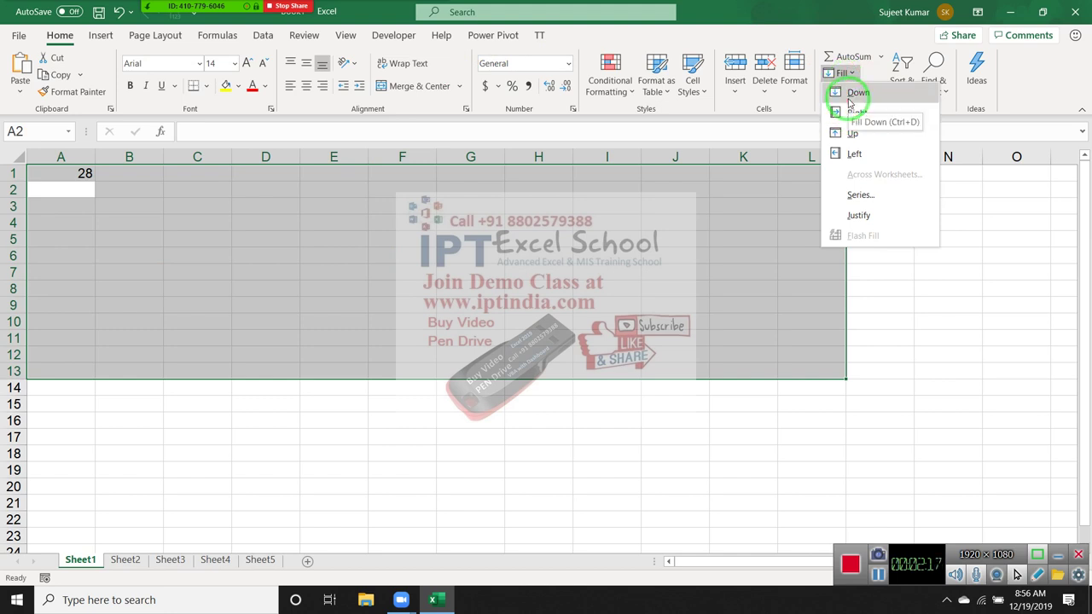
left_click(849, 100)
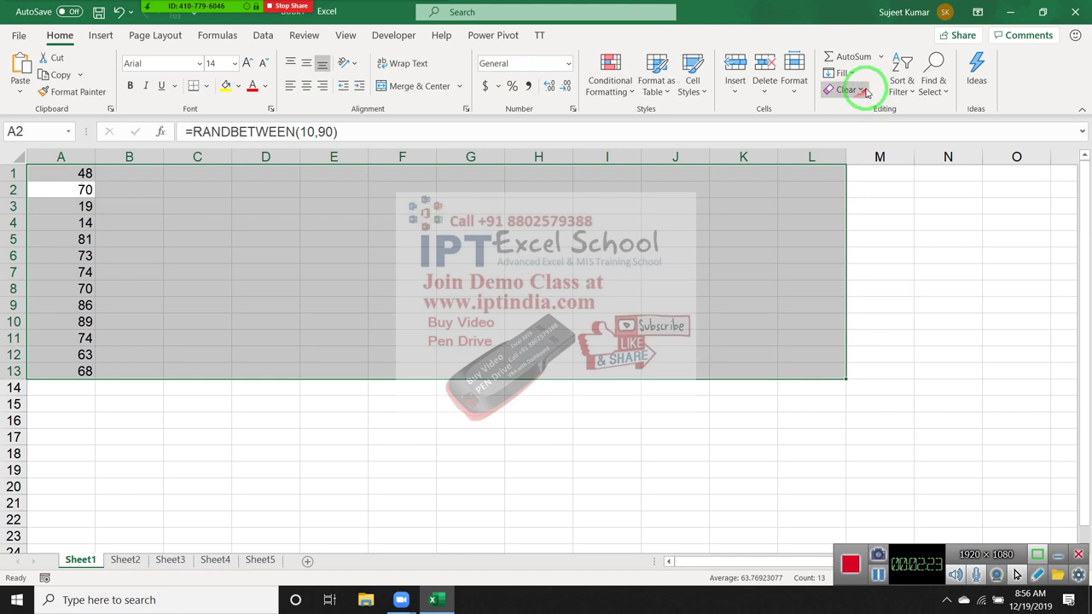
left_click(850, 74)
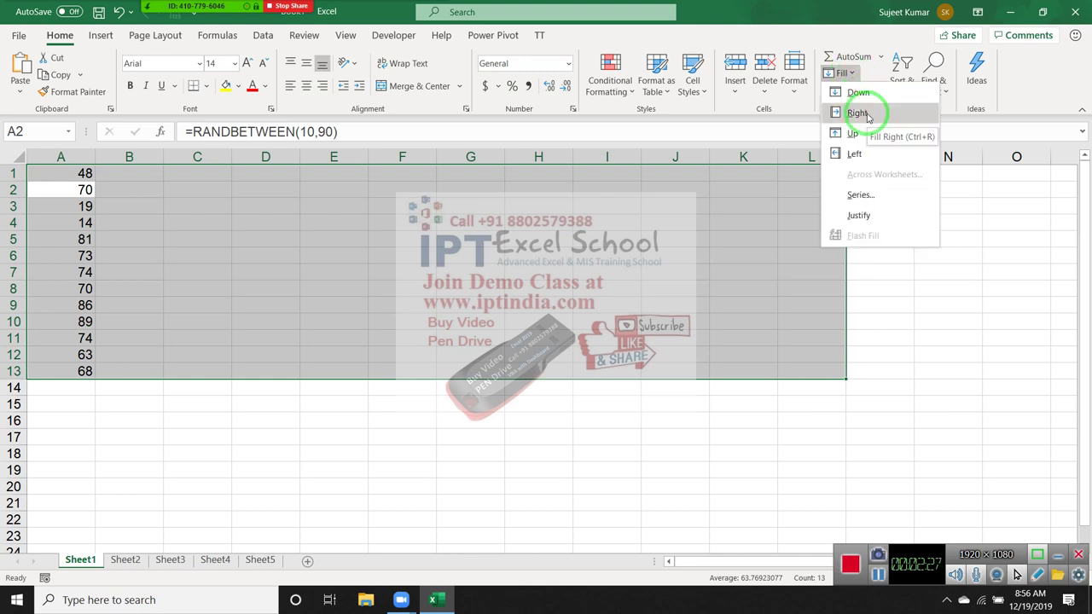
left_click(858, 113)
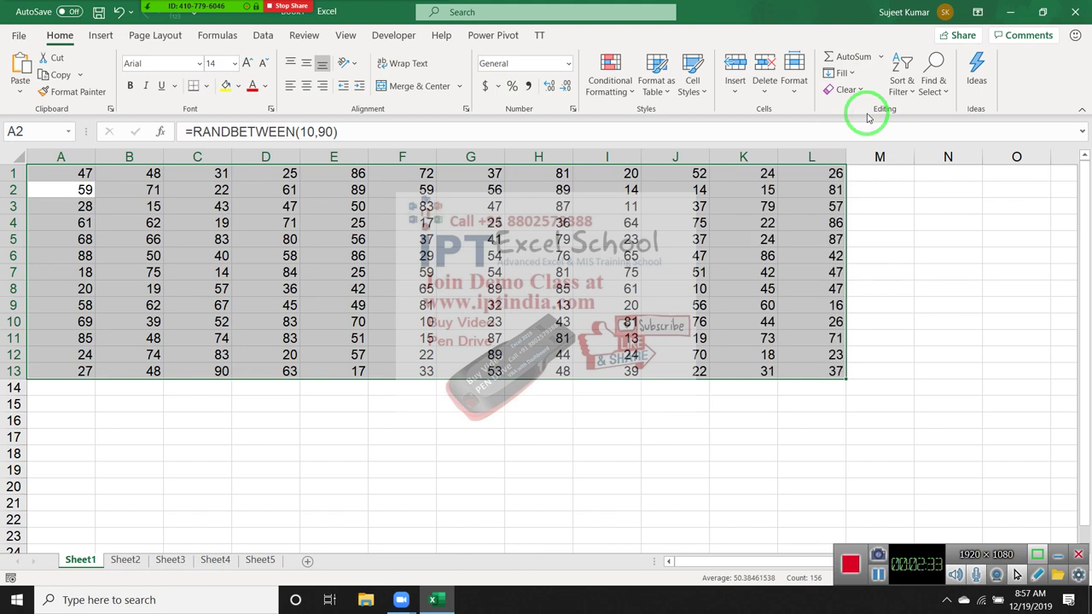
Undo both fills and select the range A1:J9.
key("ctrl+z")
key("ctrl+z")
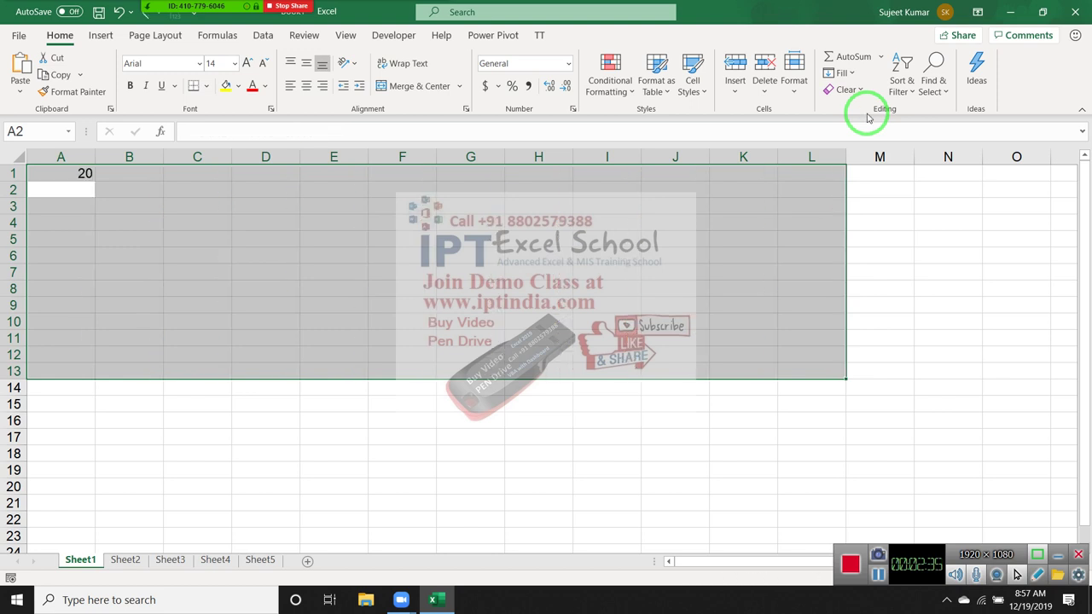
key("Up")
key("shift+Right")
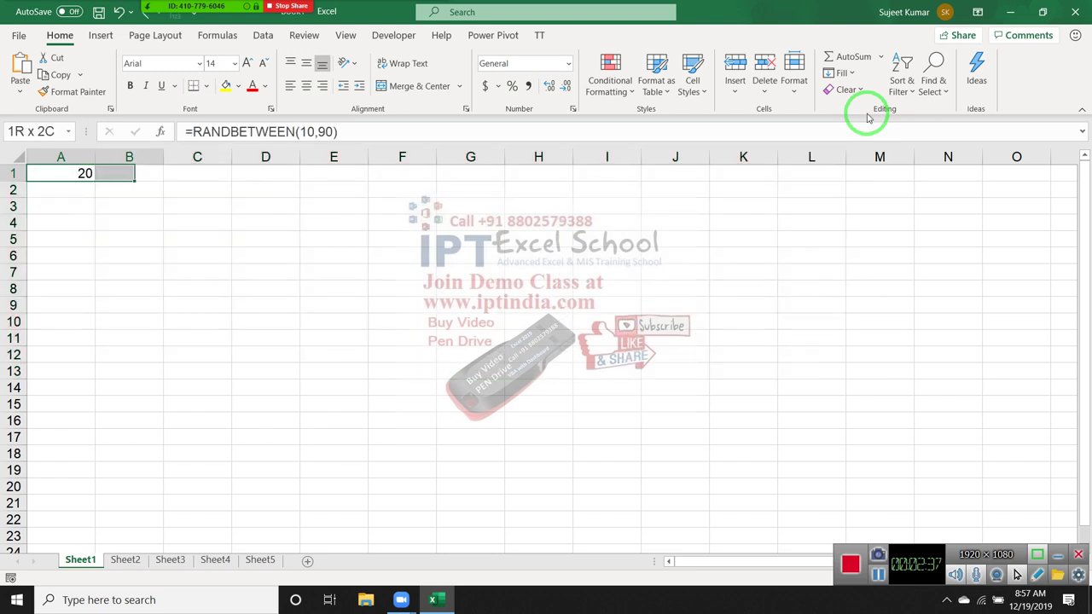
key("shift+Right")
key("shift+Right")
key("shift+Right")
key("shift+Right")
key("shift+Down")
key("shift+Down")
key("shift+Down")
key("shift+Down")
key("shift+Down")
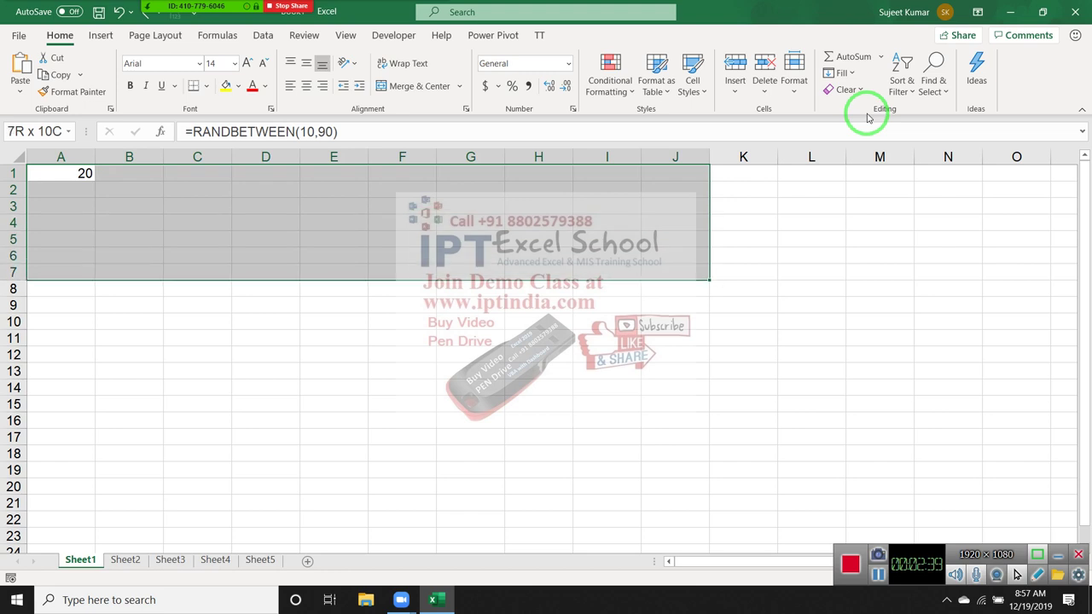
key("shift+Down")
key("shift+Down")
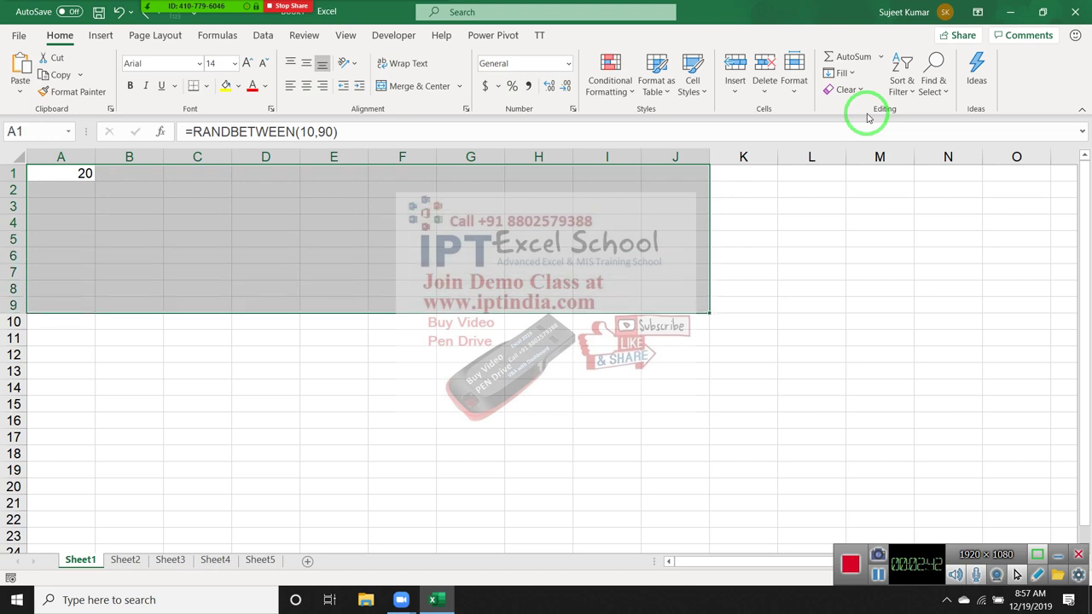
Fill A1:J9 with the formula using Ctrl+D and Ctrl+R, then undo to clear it.
key("ctrl+d")
key("ctrl+r")
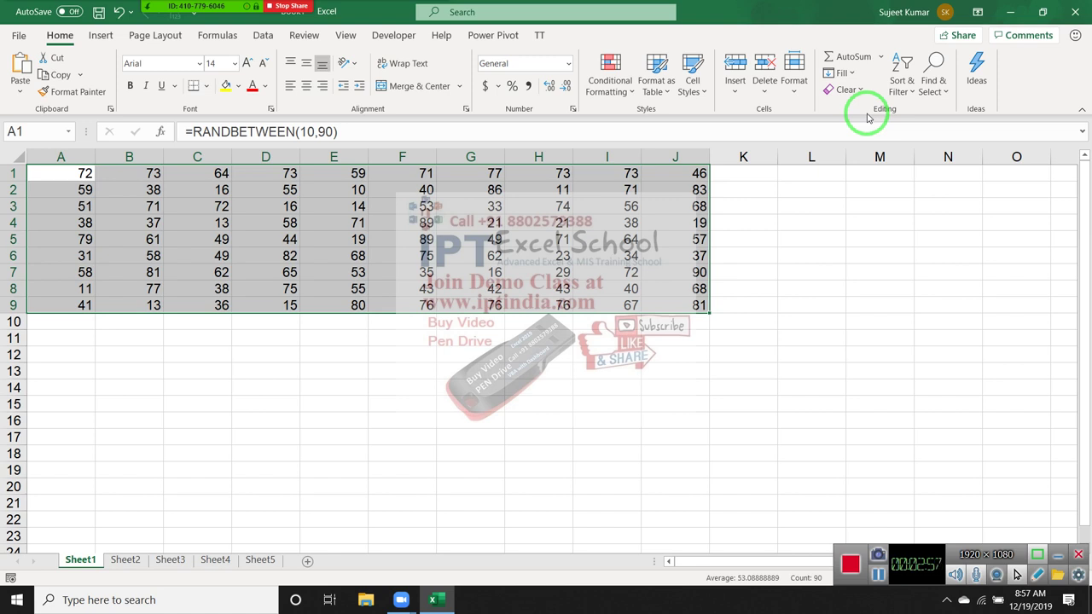
key("ctrl+z")
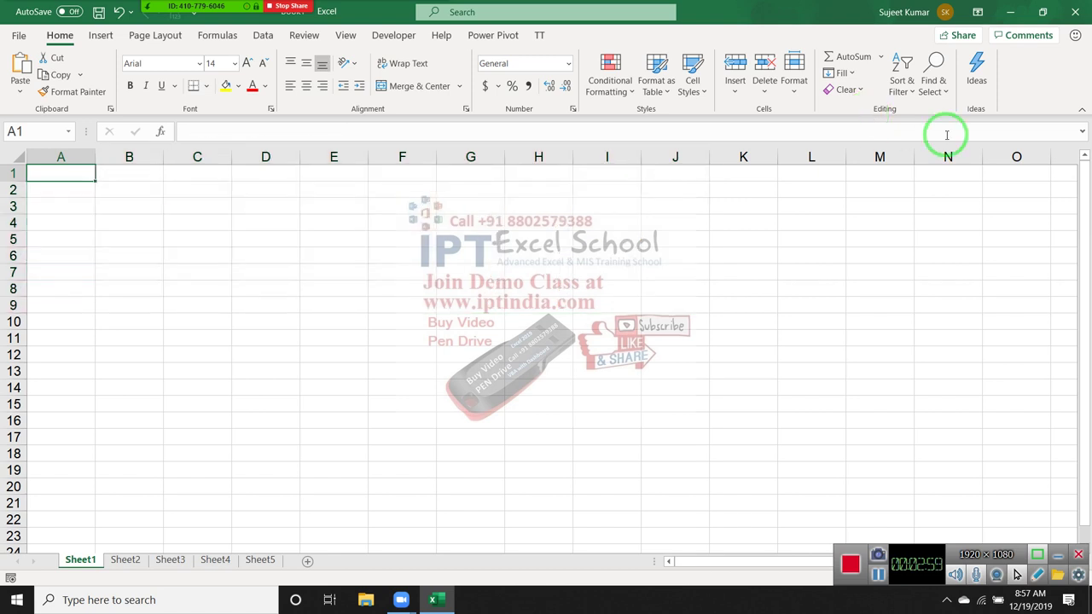
left_click(851, 74)
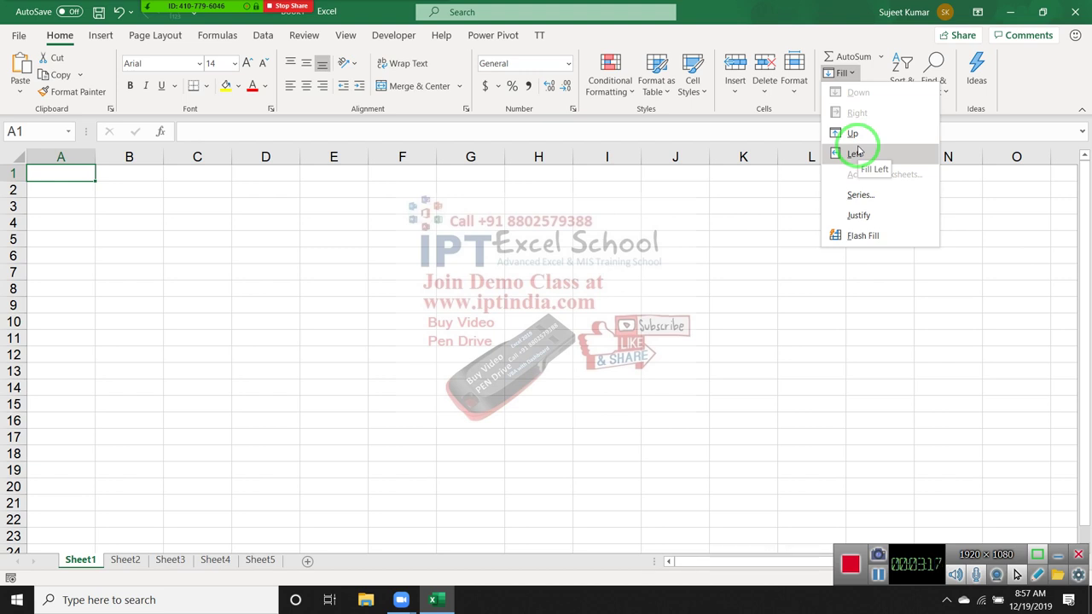
left_click(892, 174)
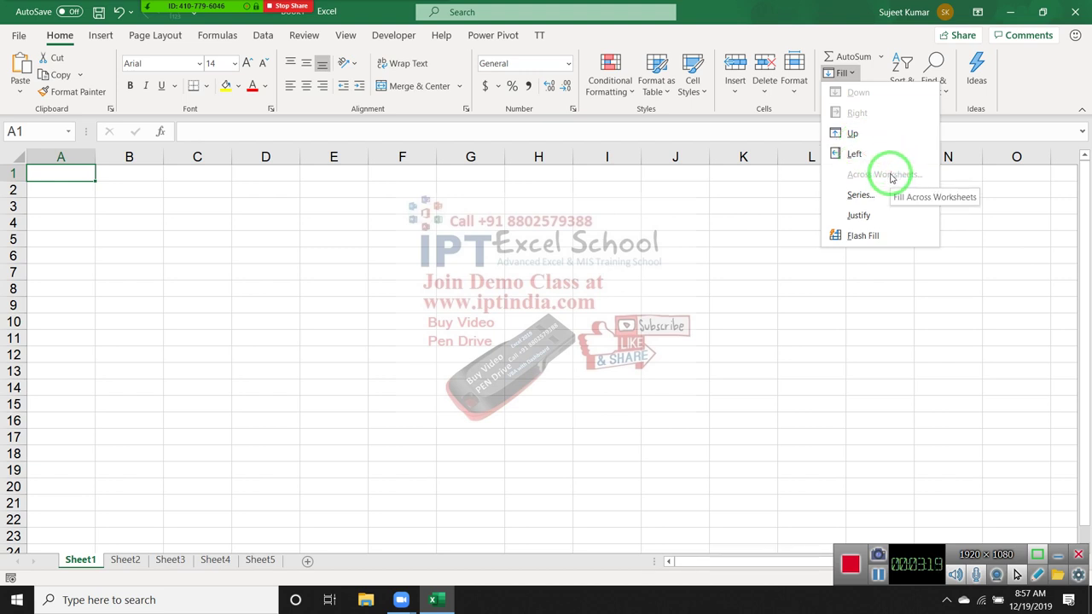
left_click(375, 304)
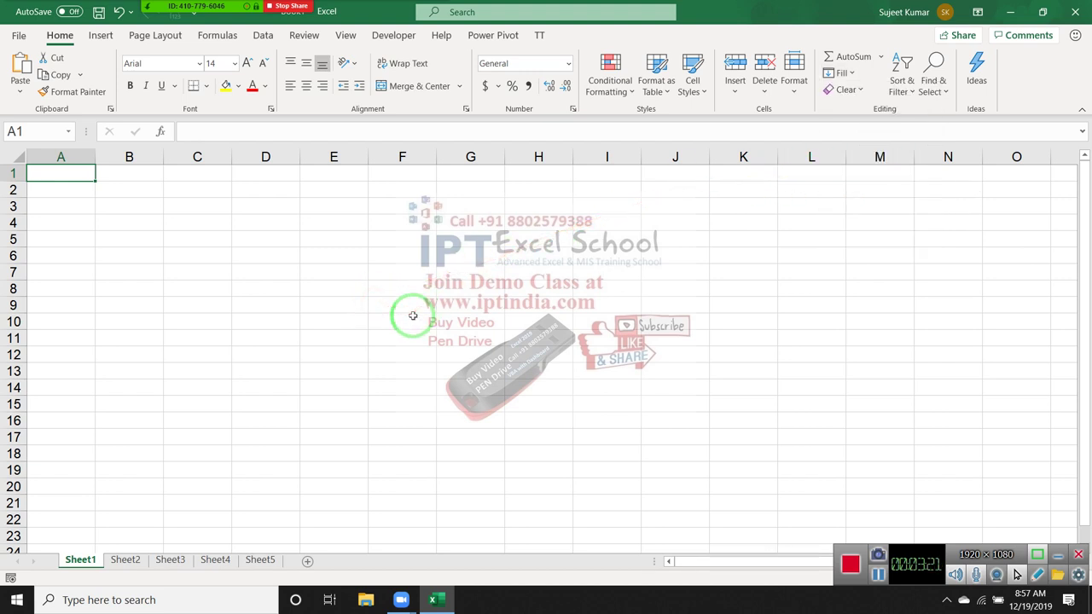
Browse the Sheet2 through Sheet5 tabs and return to Sheet1.
left_click(126, 563)
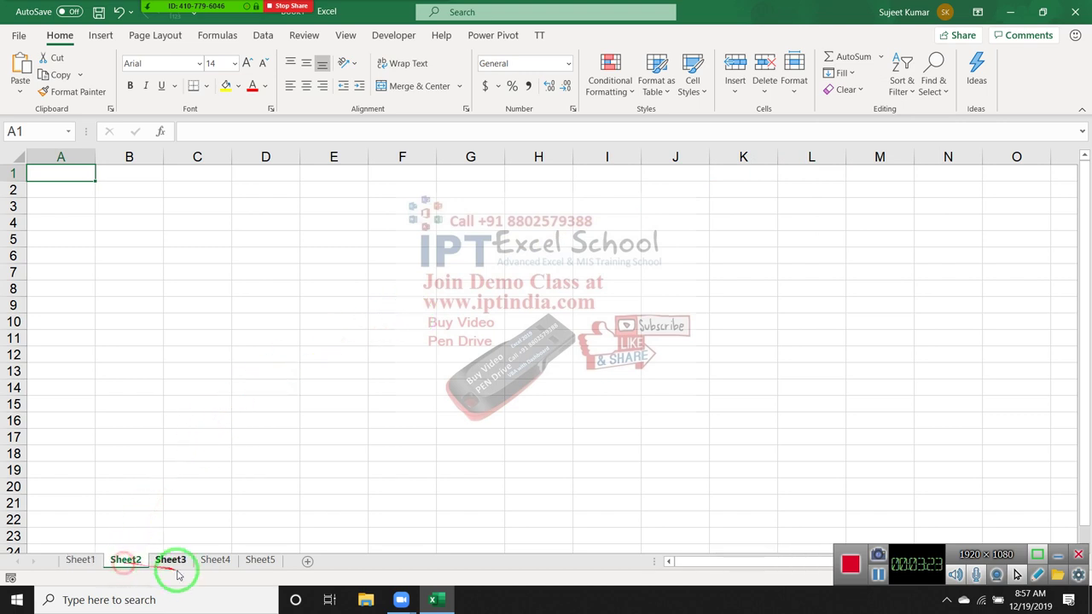
left_click(173, 561)
left_click(222, 563)
left_click(259, 560)
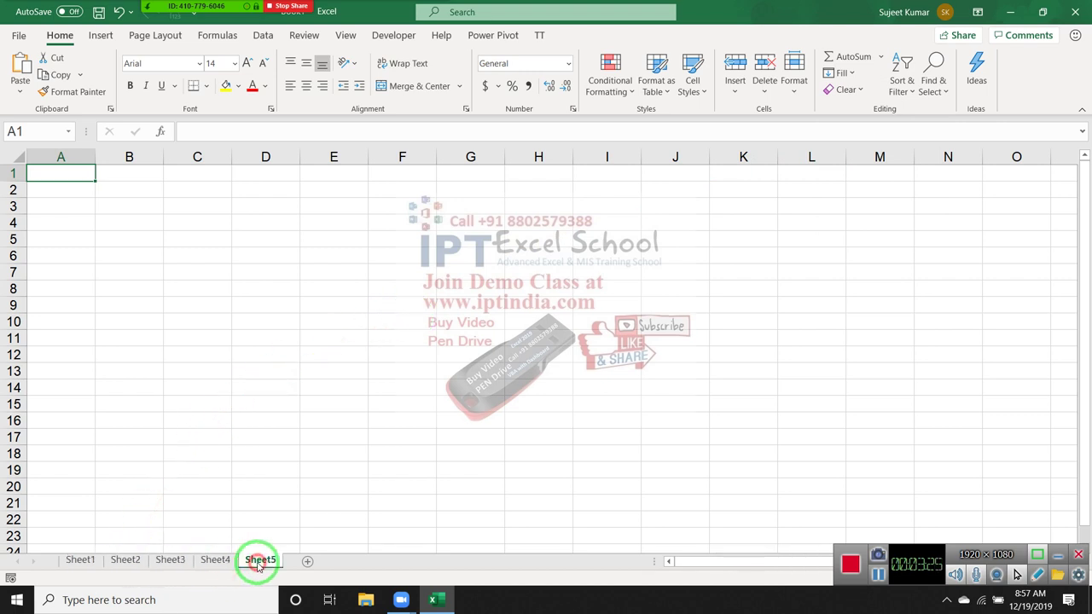
left_click(221, 561)
left_click(172, 563)
left_click(128, 562)
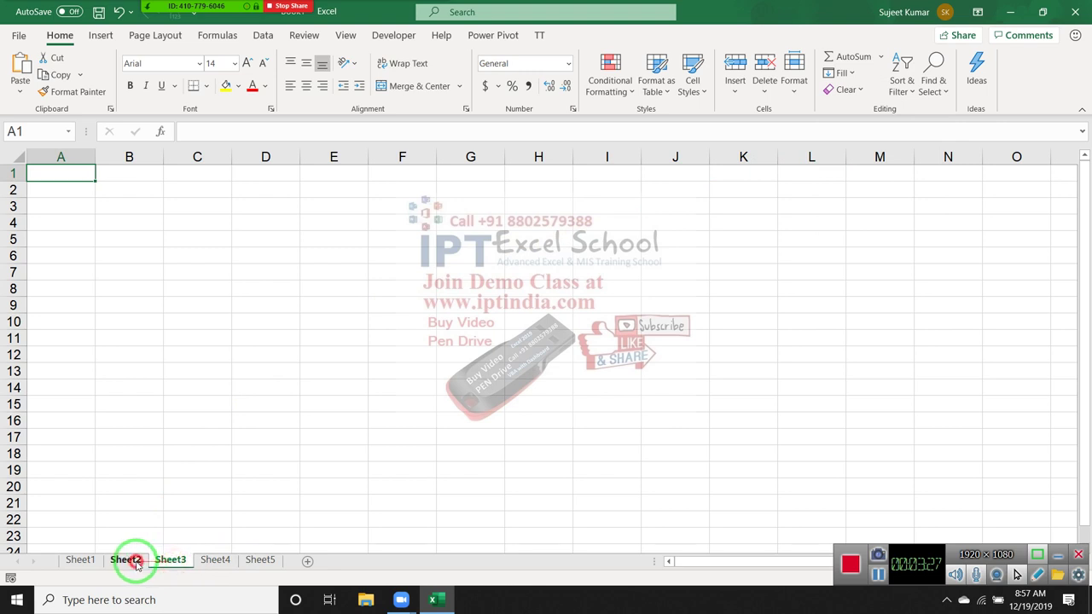
left_click(89, 563)
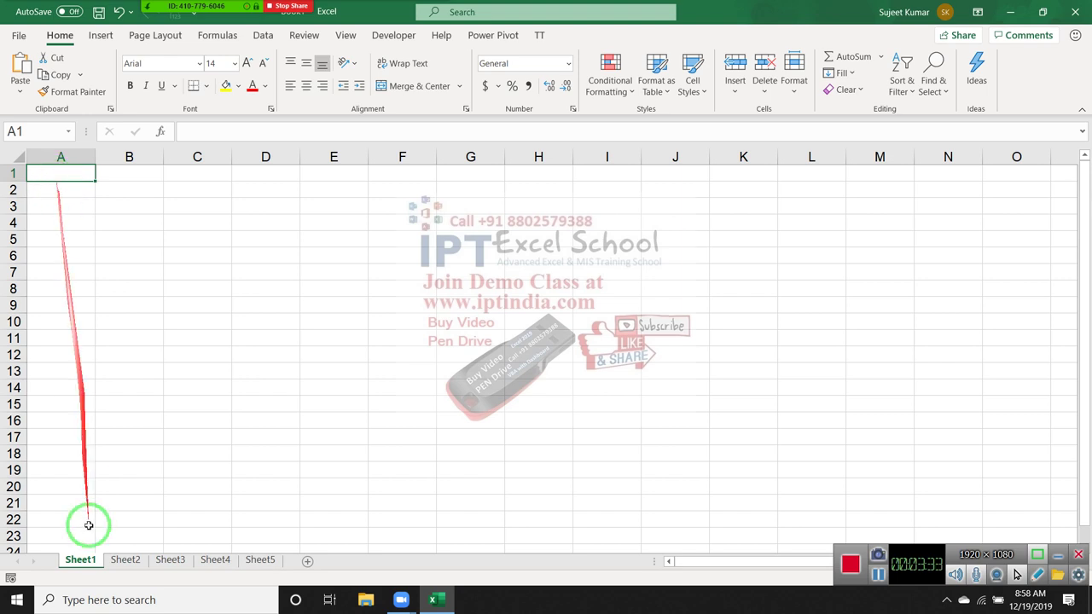
left_click(127, 561)
left_click(175, 566)
left_click(232, 568)
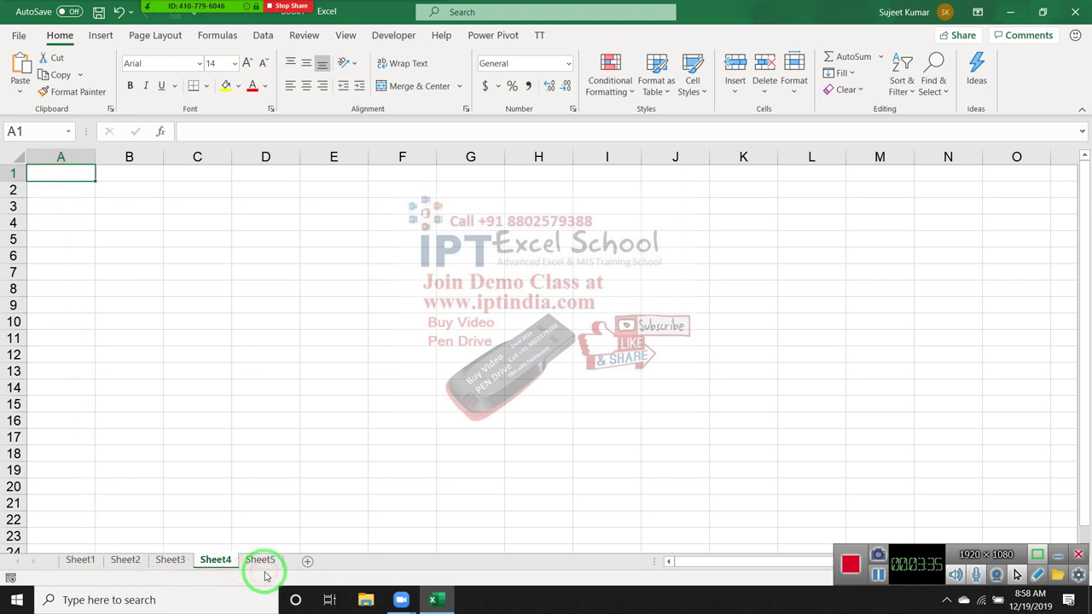
left_click(261, 563)
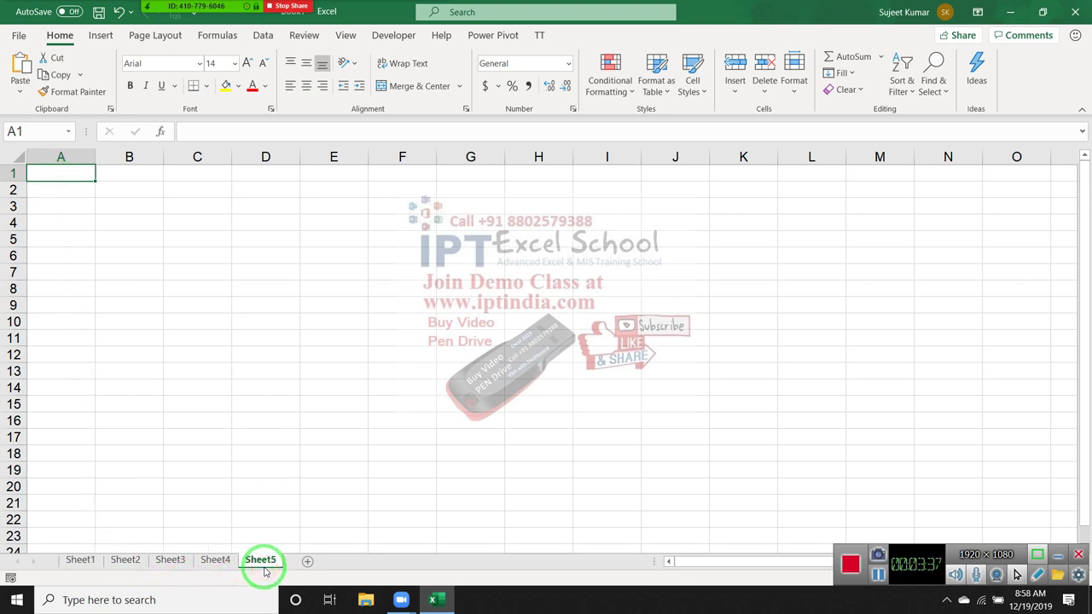
left_click(192, 468)
left_click(65, 171)
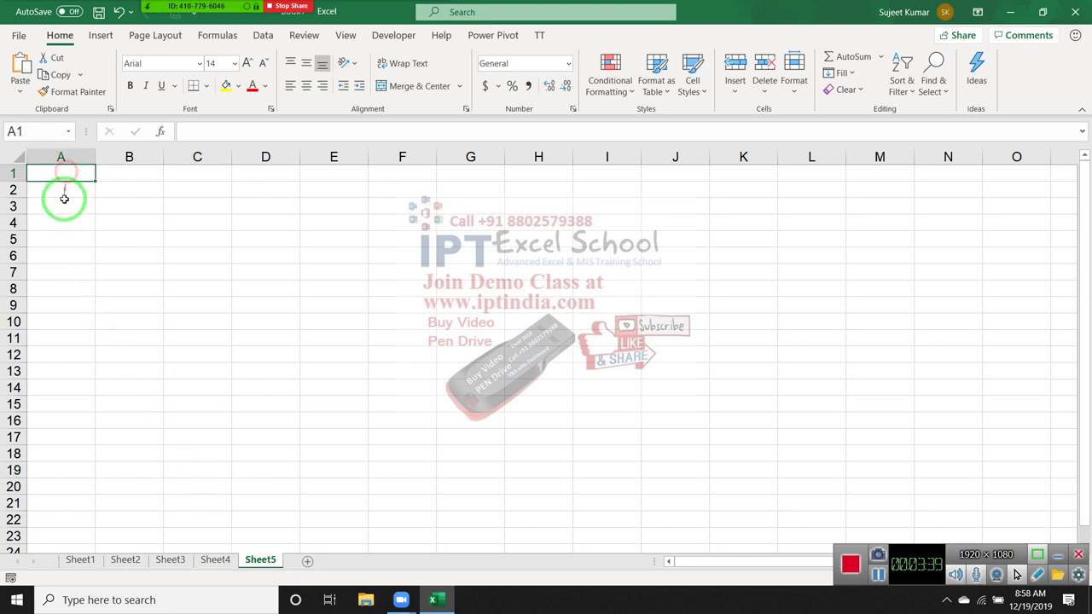
left_click(81, 559)
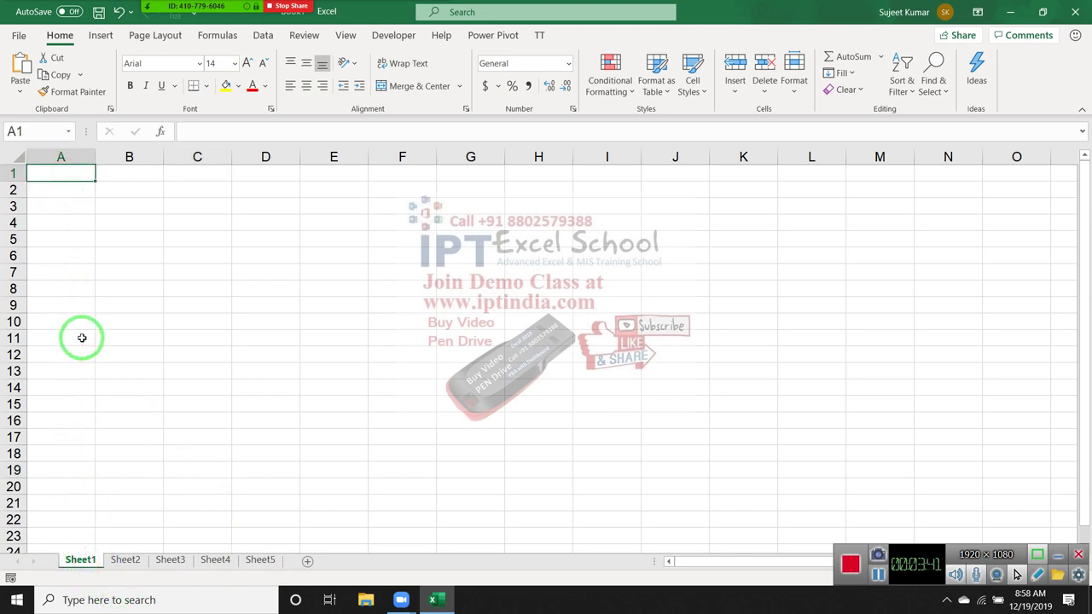
Enter today's date 12/19/2019 in A1 of Sheet1 and copy it.
key("ctrl+semicolon")
key("Return")
key("Up")
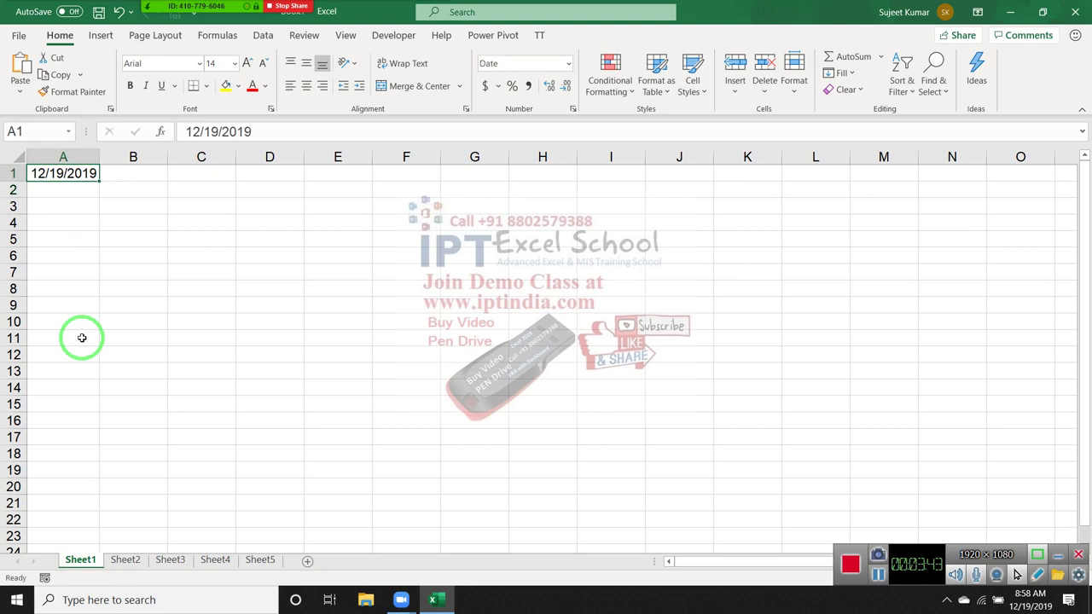
key("ctrl+c")
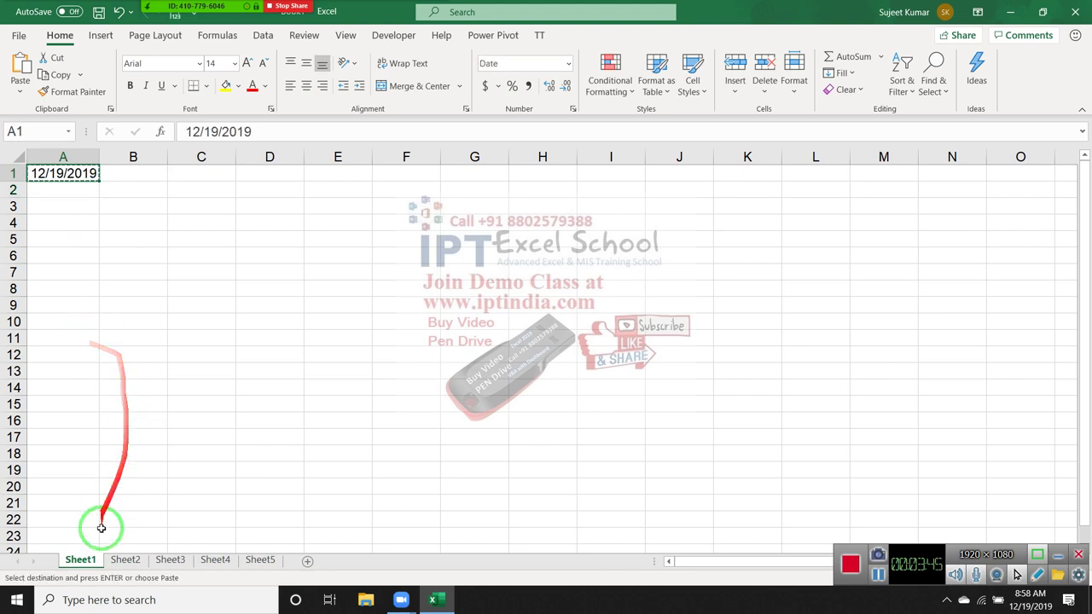
Group Sheet2 through Sheet5 together.
left_click(119, 563)
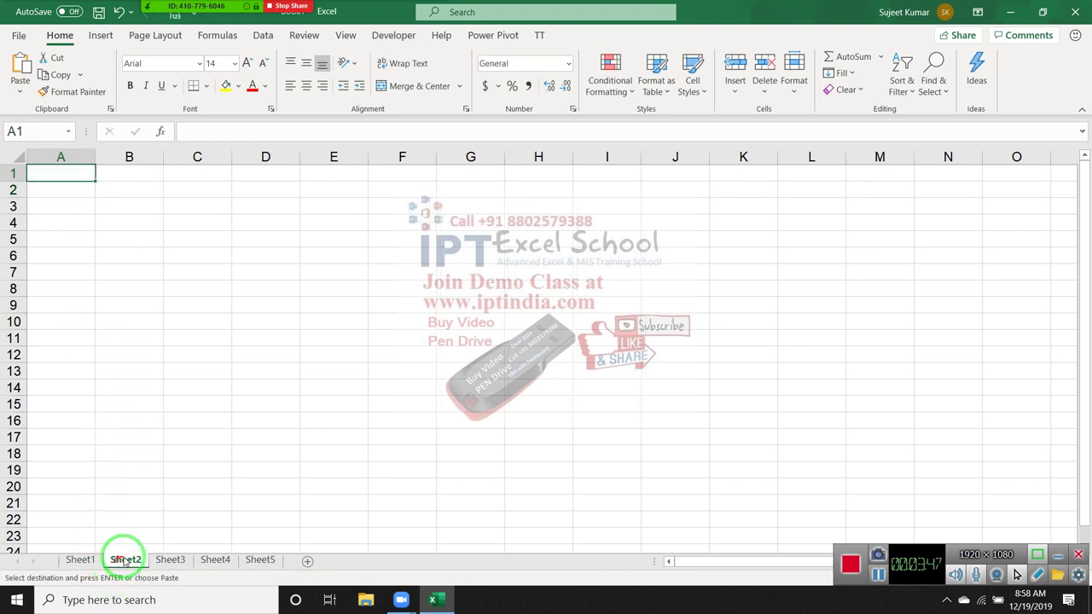
left_click(260, 569, "ctrl")
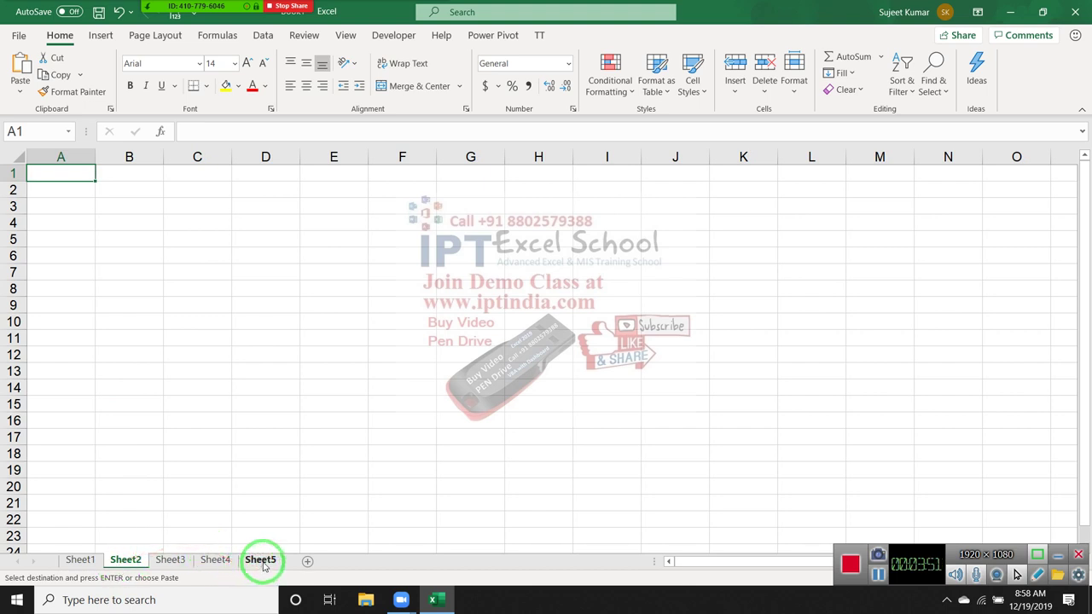
left_click(263, 566, "shift")
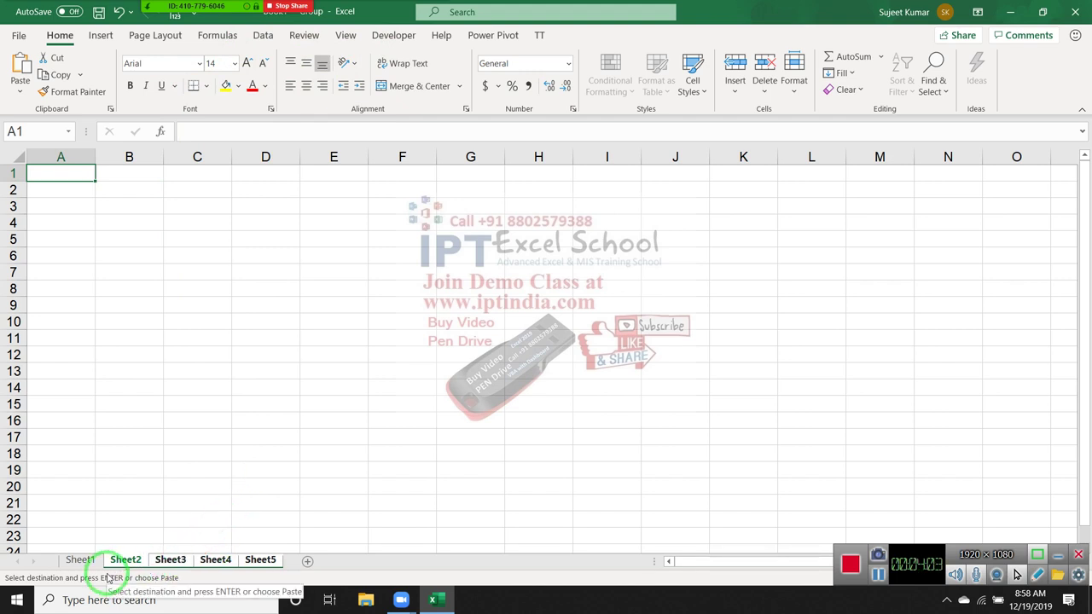
Paste the date into A1 of grouped Sheet2–Sheet5 and AutoFit column A.
key("ctrl+v")
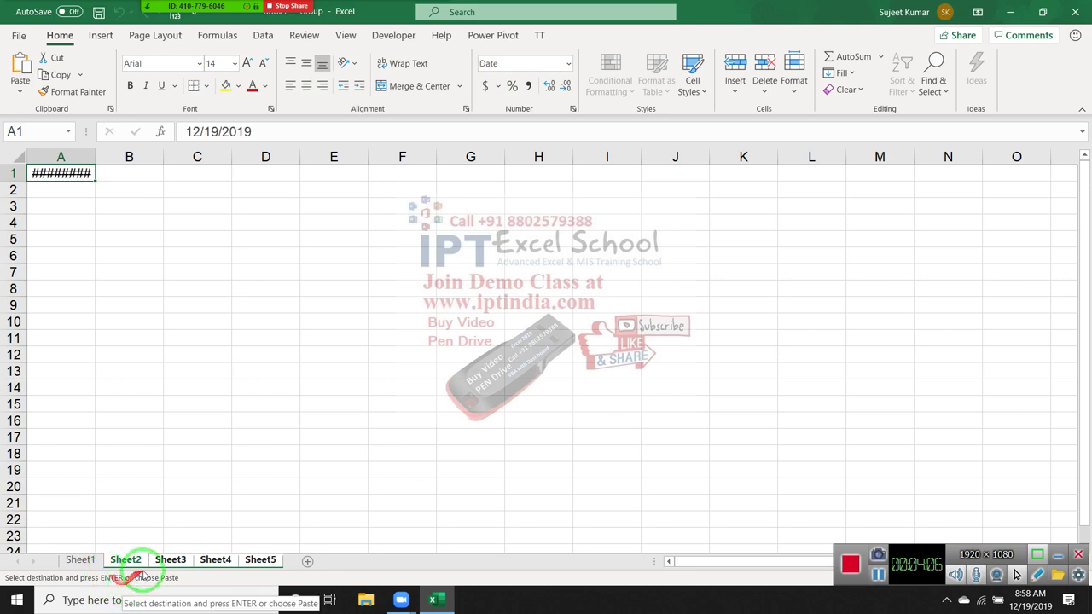
double_click(95, 156)
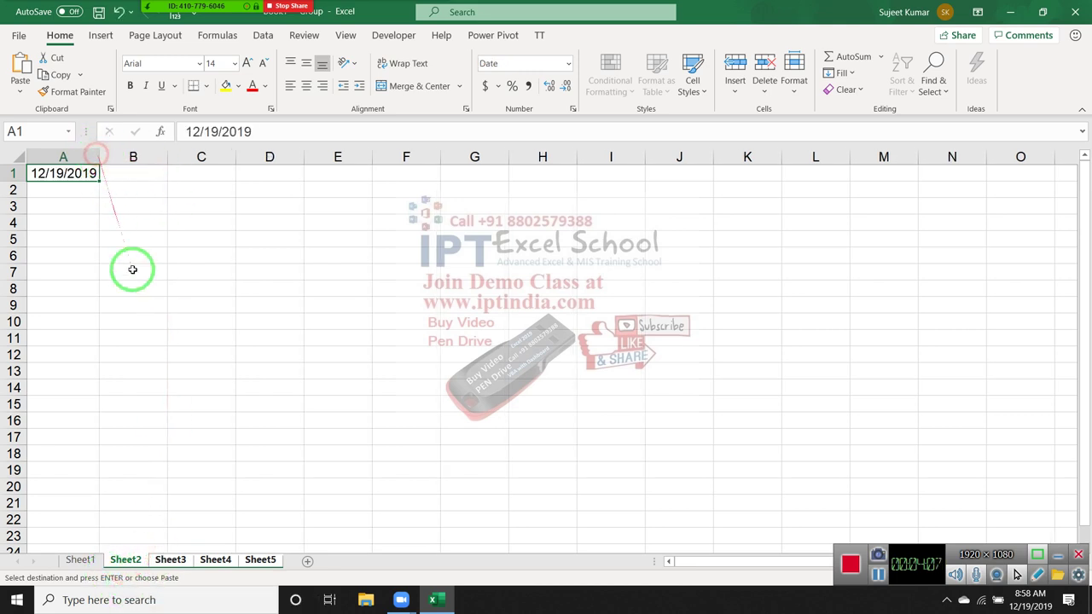
left_click_drag(186, 561, 263, 563)
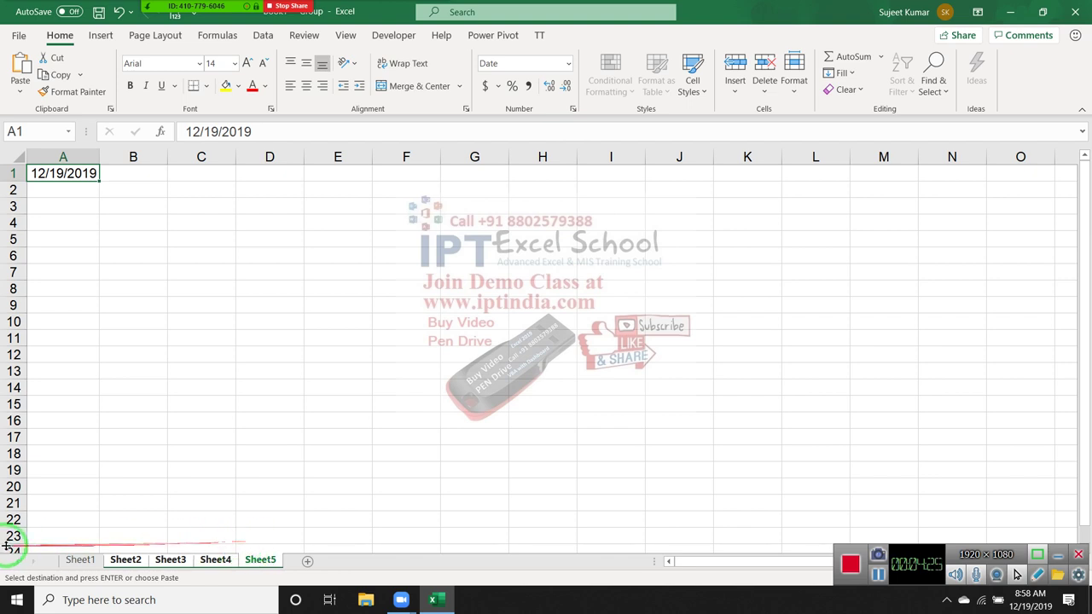
left_click(85, 258)
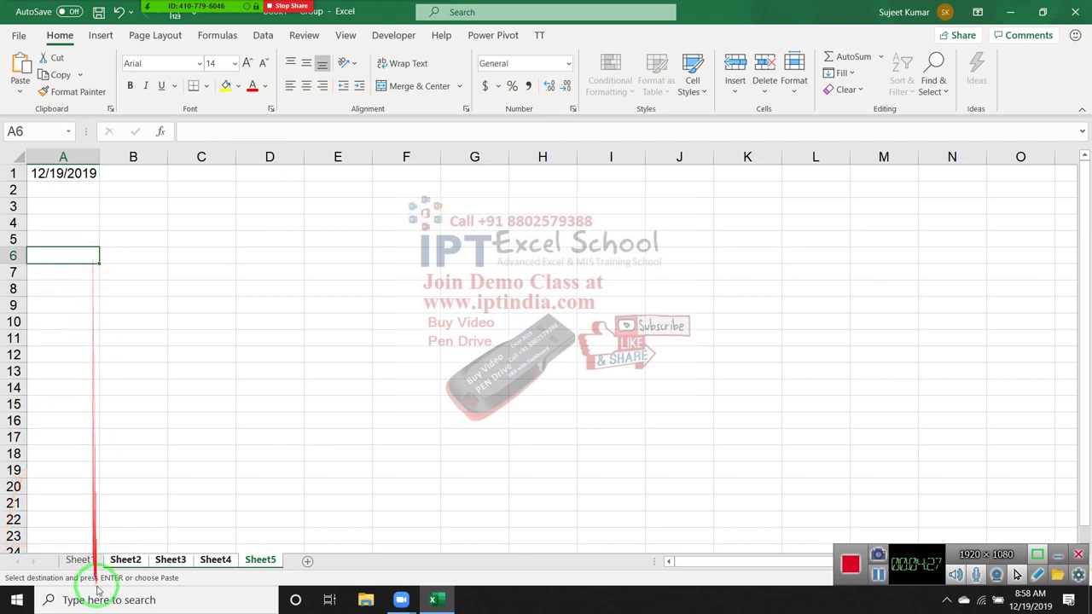
Cancel the pending copy and group all five sheets from Sheet1.
left_click(89, 560)
left_click(122, 208)
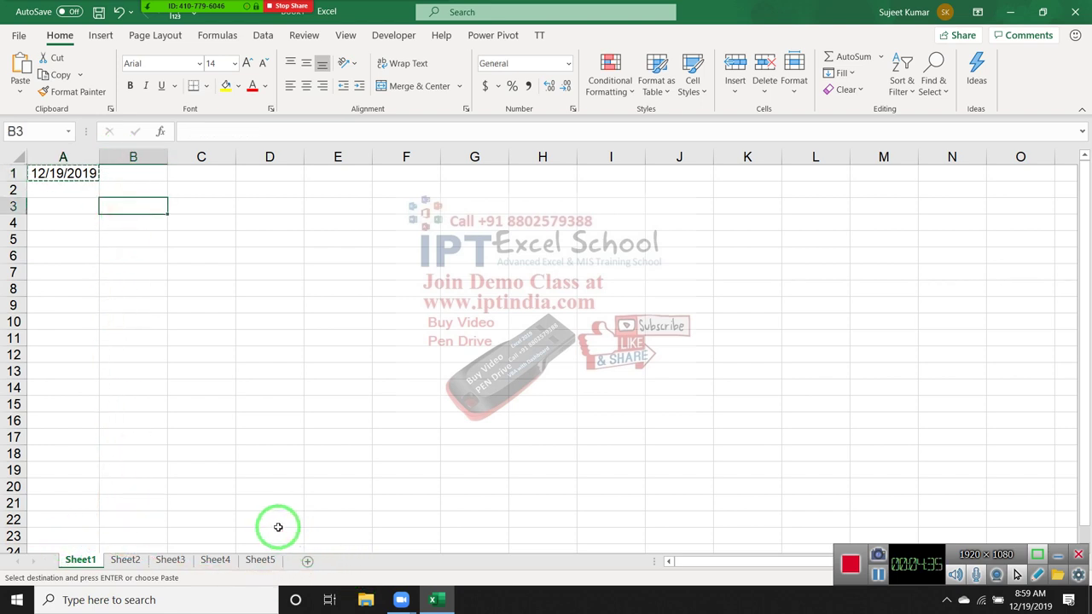
key("Escape")
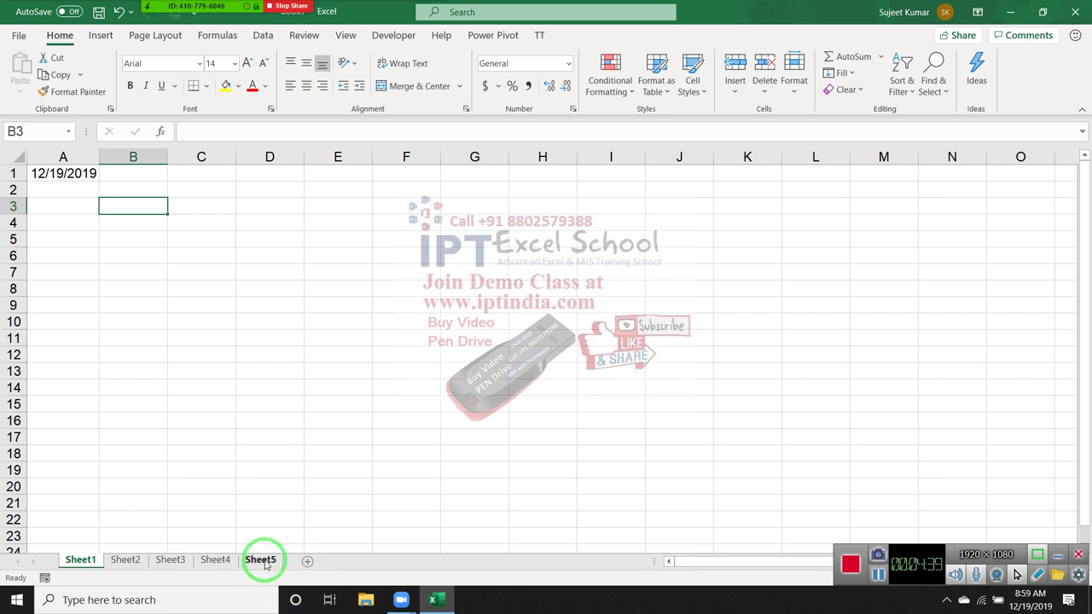
left_click(264, 563, "shift")
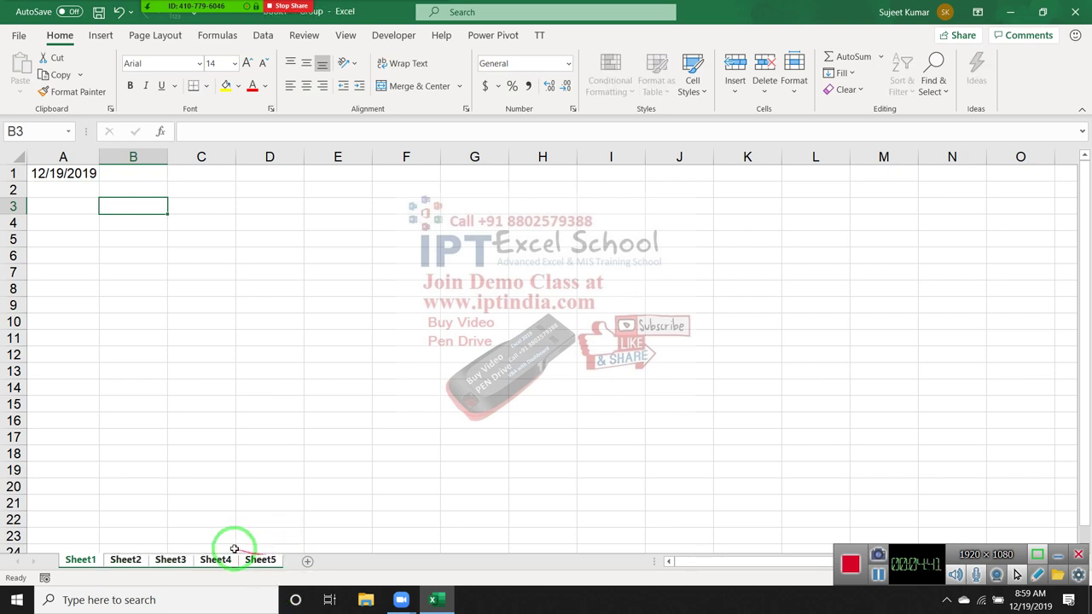
Enter the label Time in A4 on the grouped sheets.
left_click(68, 202)
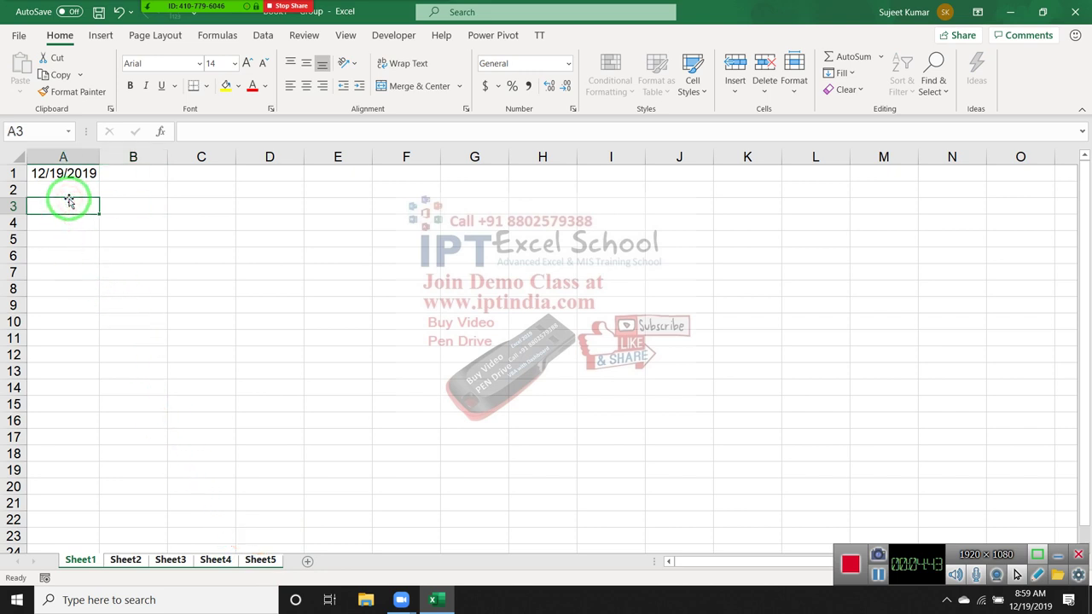
key("Return")
type("Time")
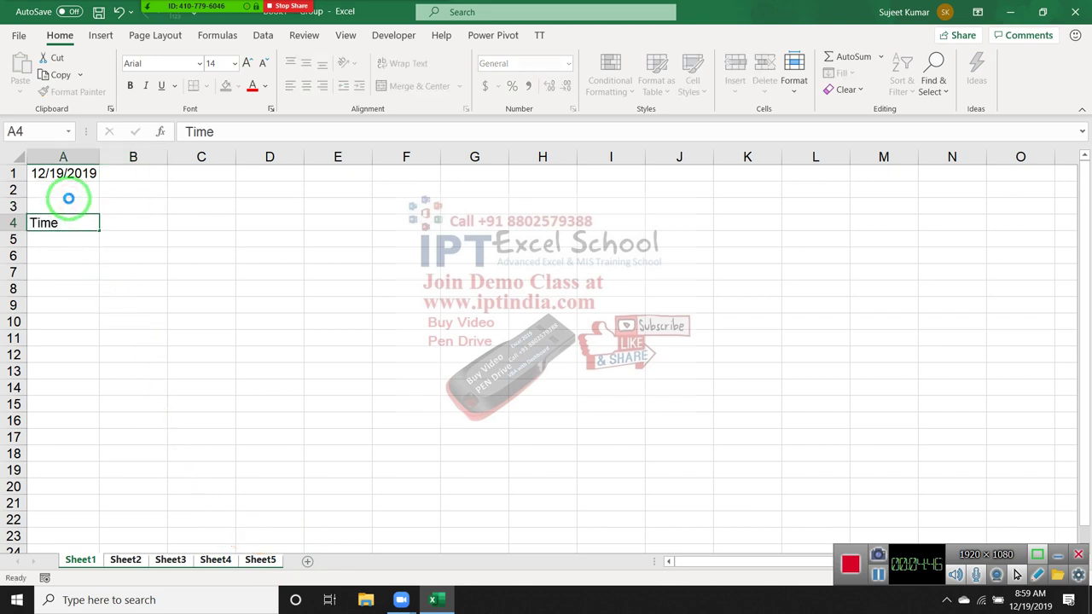
key("Return")
key("Up")
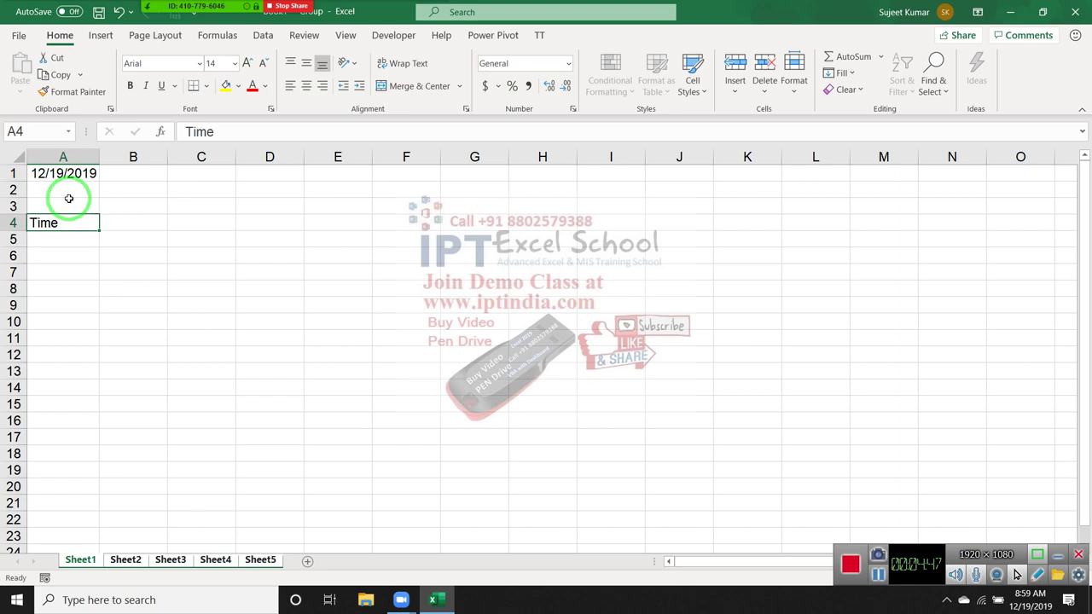
key("Right")
Insert the current time 8:59 AM in B4 and select A4:B4.
key("ctrl+shift+semicolon")
key("Return")
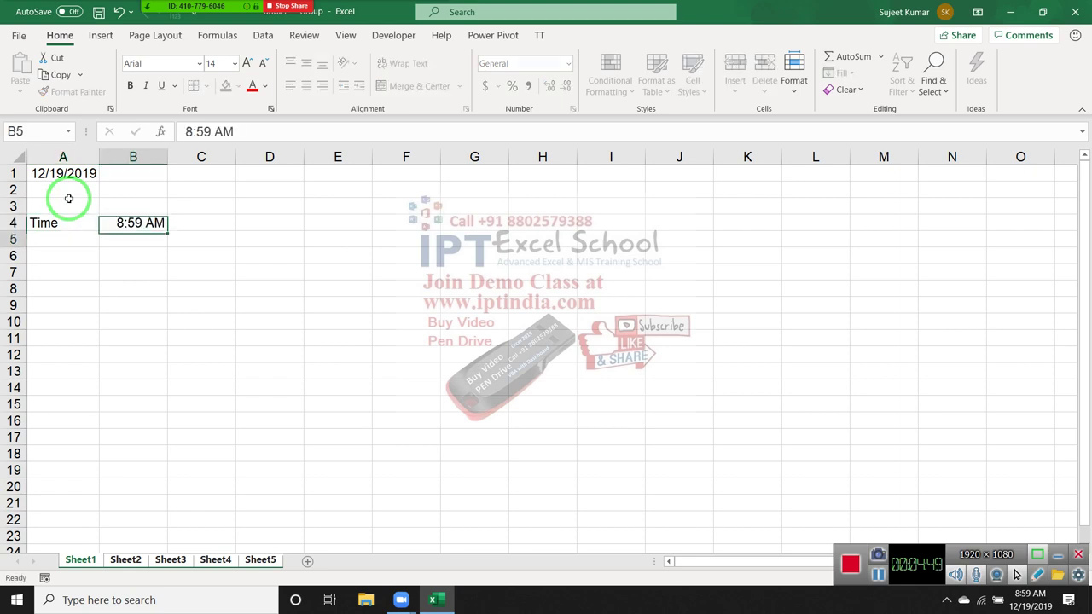
key("Up")
key("Left")
key("shift+Right")
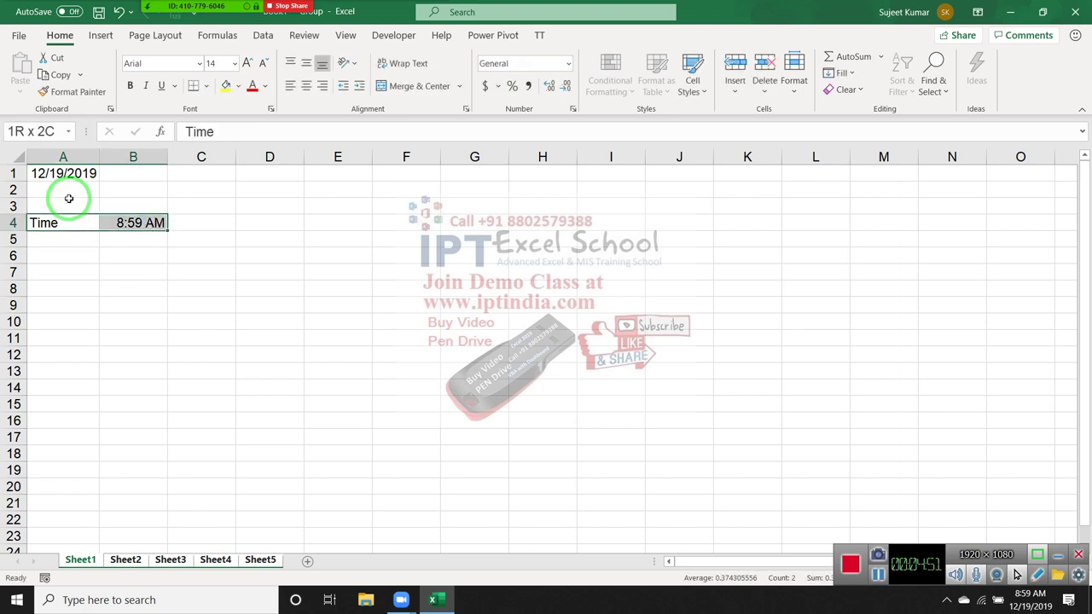
Check each sheet's entries, then give A4:B4 on Sheet1 a yellow fill.
left_click(125, 560)
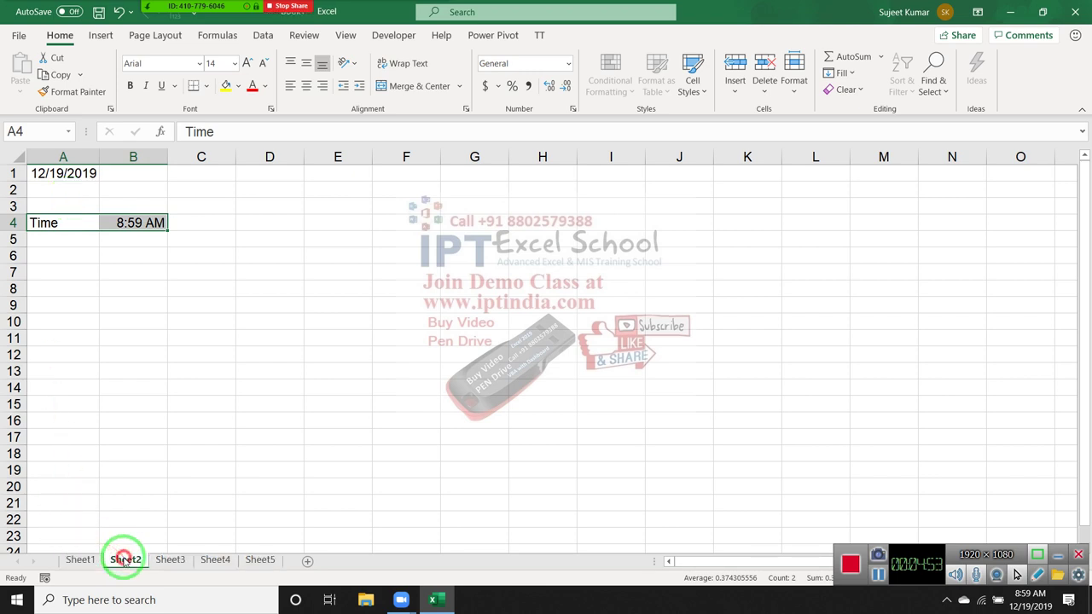
left_click(171, 559)
left_click(225, 563)
left_click(260, 559)
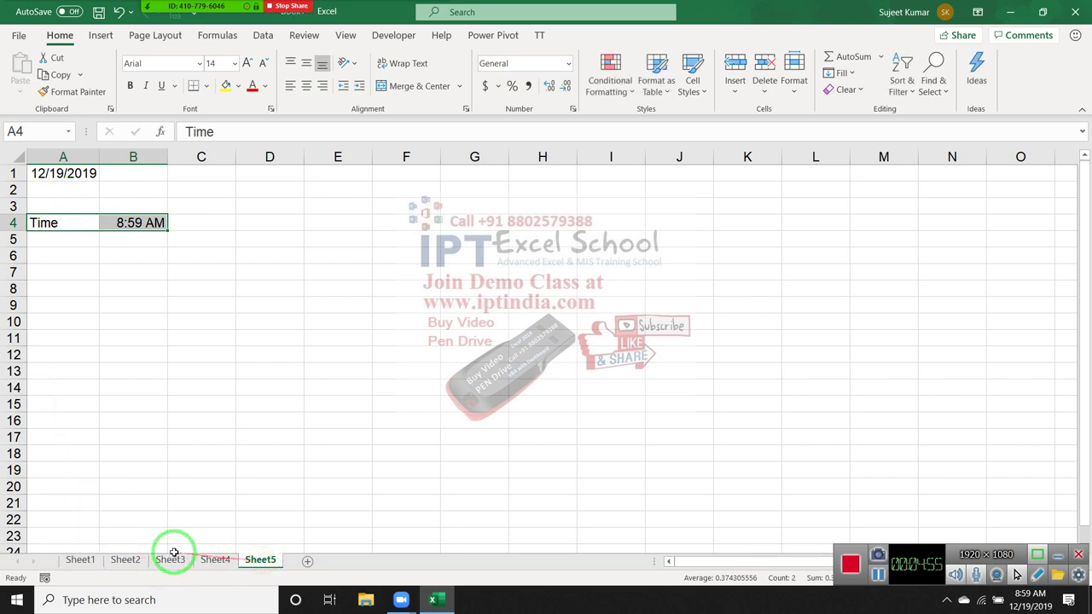
left_click(91, 557)
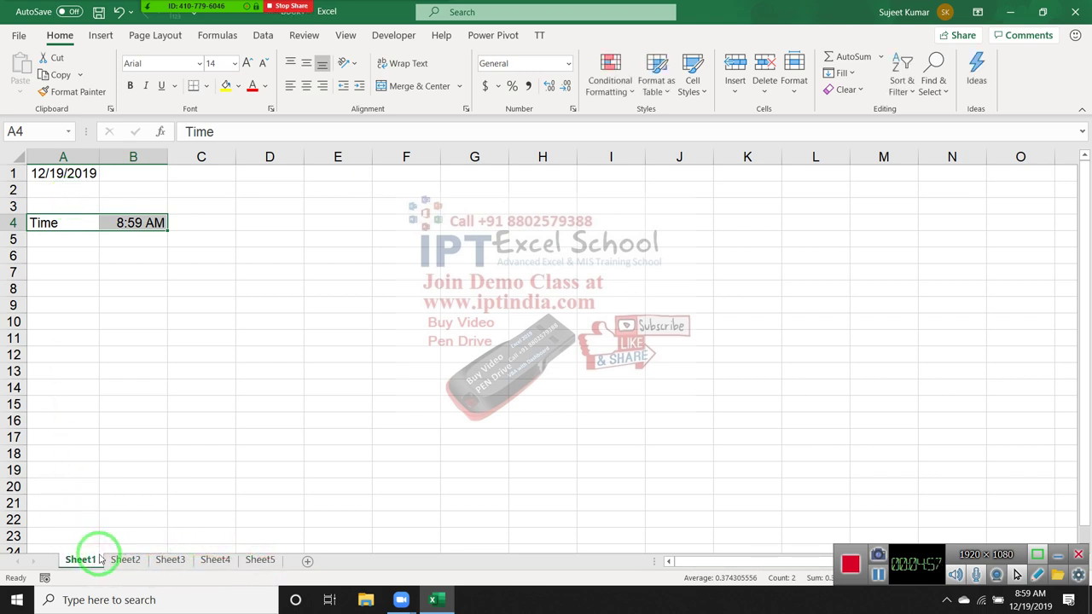
left_click(225, 87)
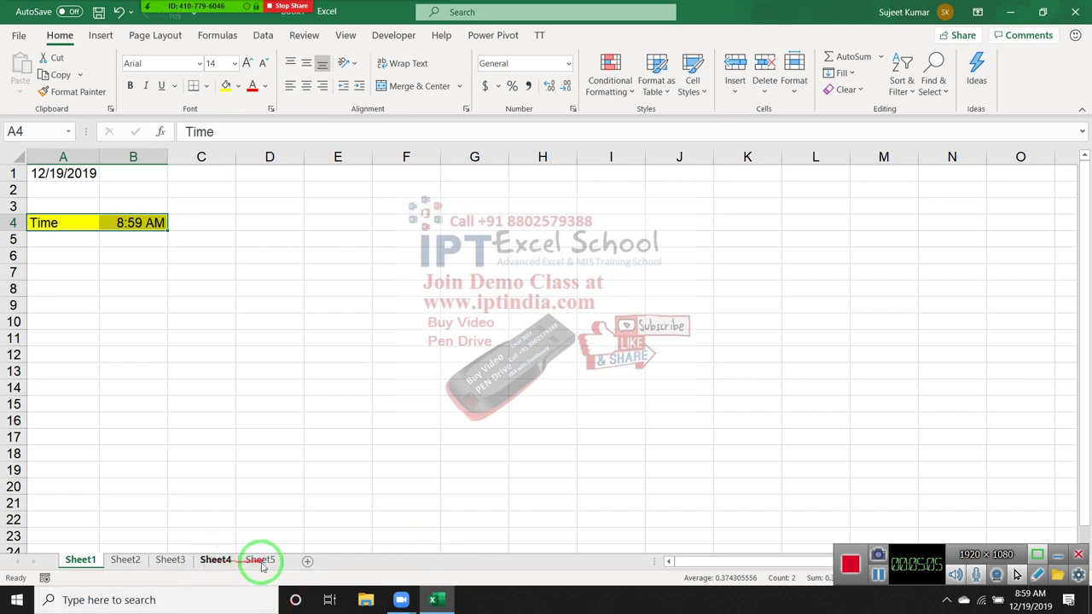
Group Sheet3 and Sheet5 with Sheet1, leaving Sheet2 out.
left_click(162, 560, "ctrl")
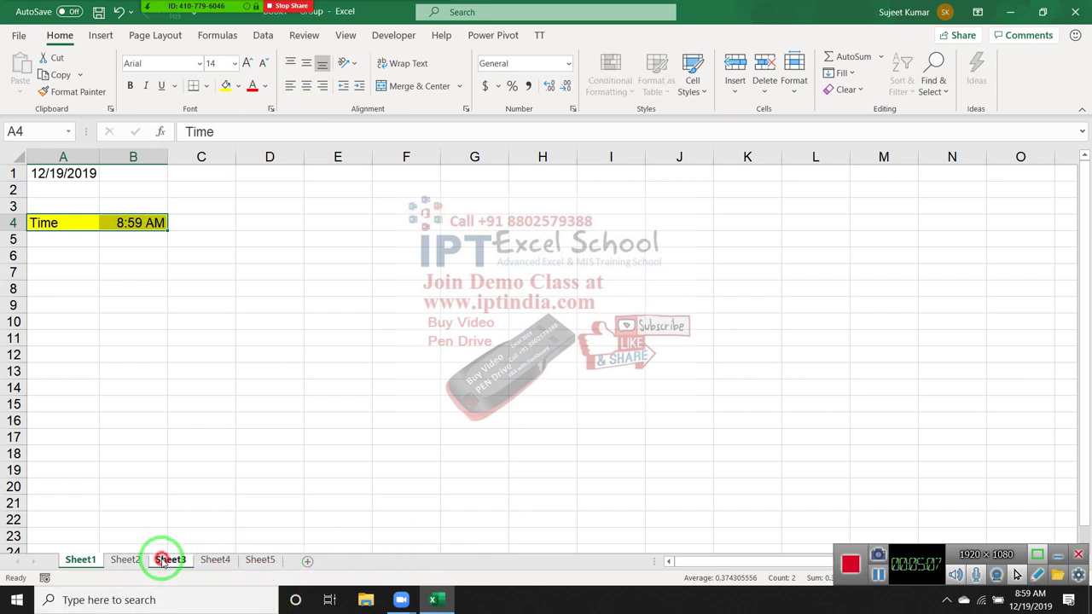
left_click(264, 559, "ctrl")
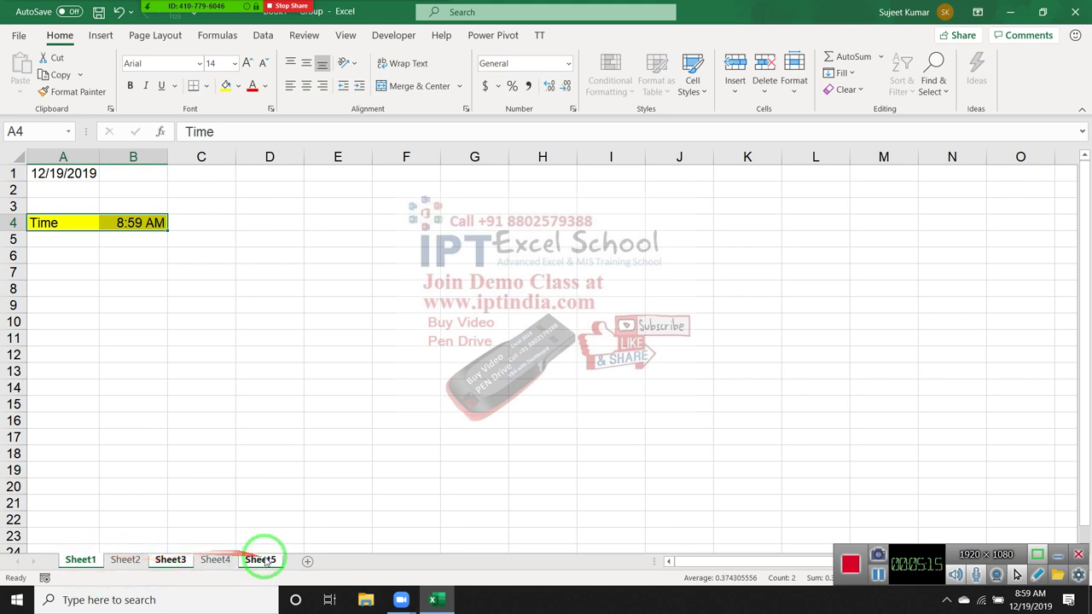
left_click(126, 564, "ctrl")
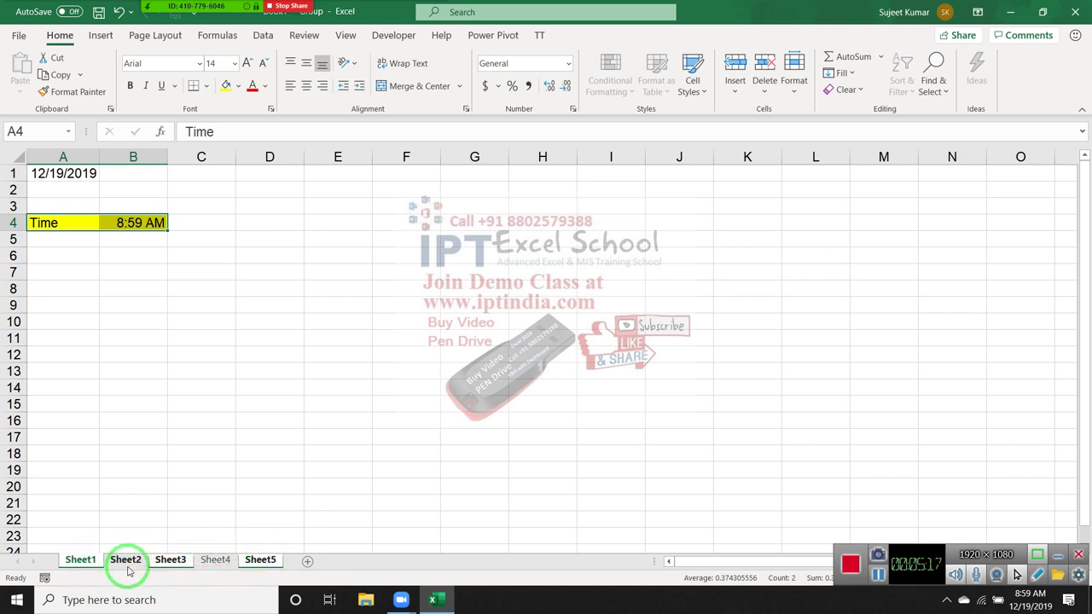
left_click(128, 566, "ctrl")
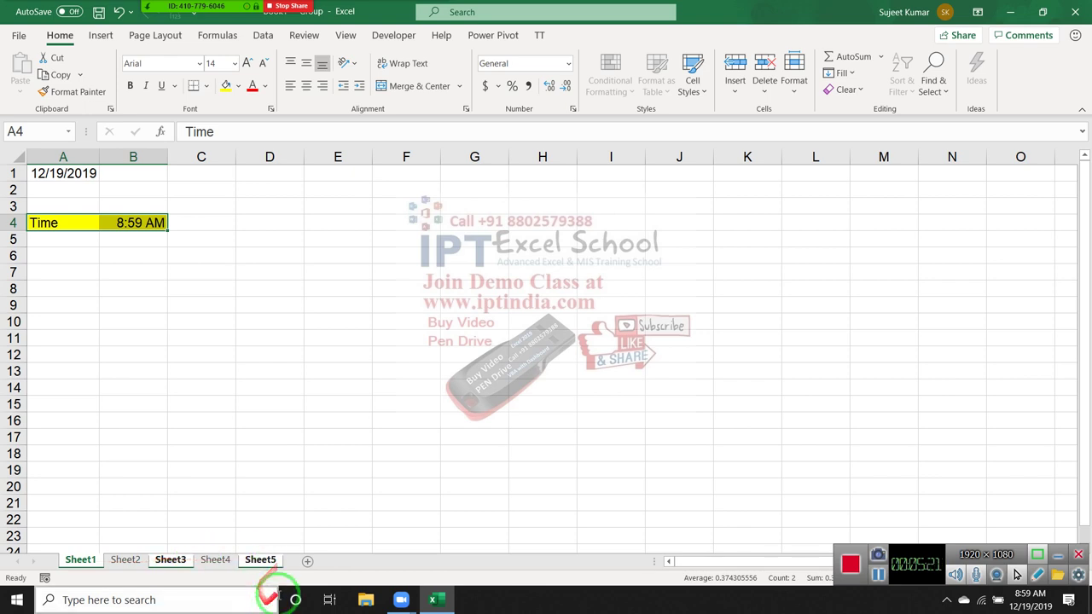
Fill A4:B4 across the grouped worksheets with the Contents only option.
left_click(845, 76)
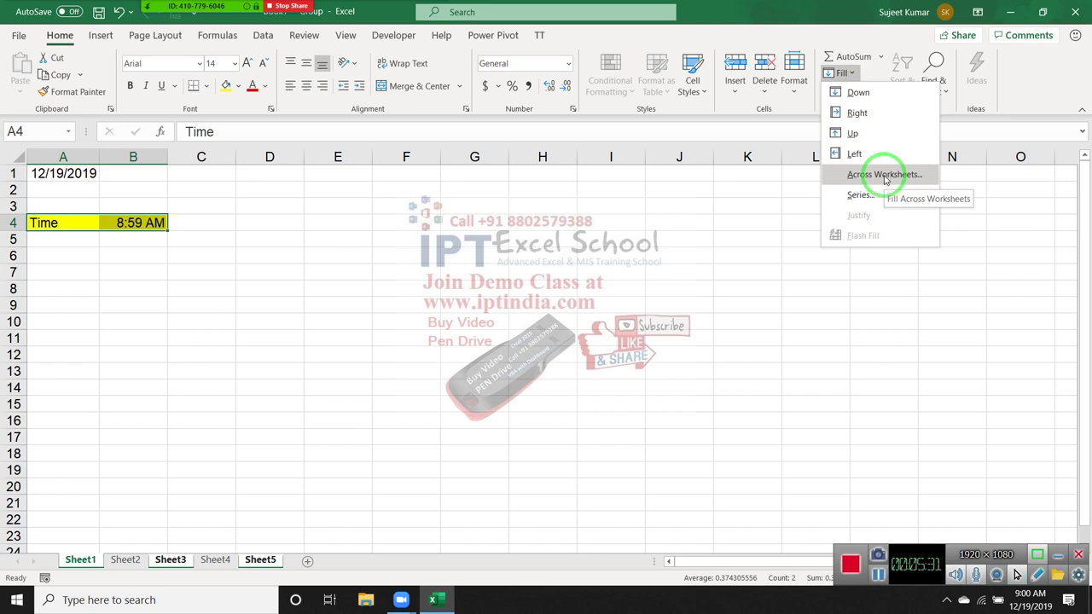
left_click(884, 175)
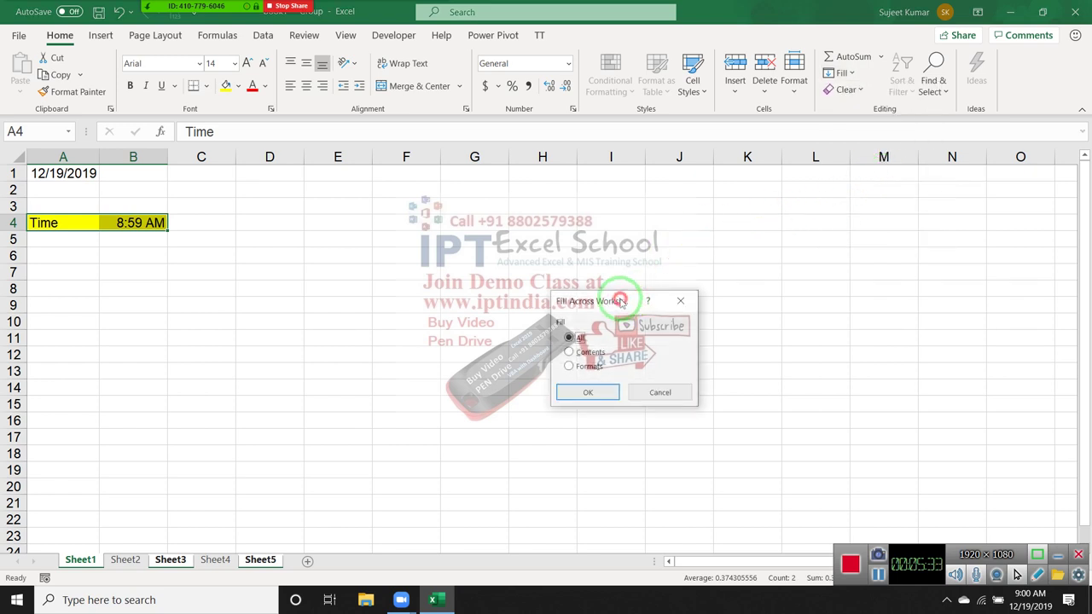
left_click_drag(621, 303, 595, 204)
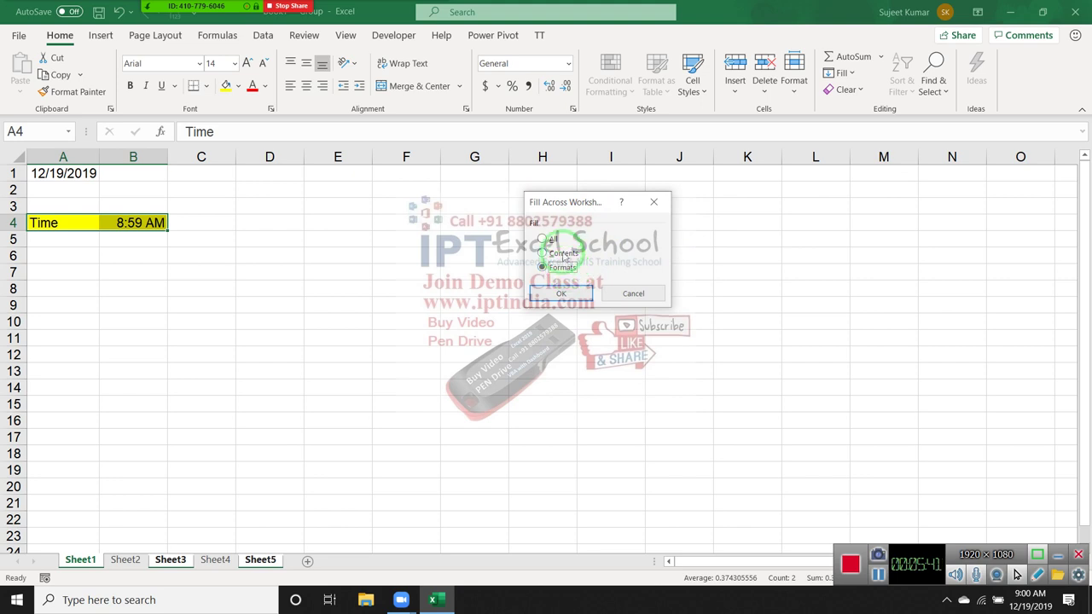
left_click(555, 239)
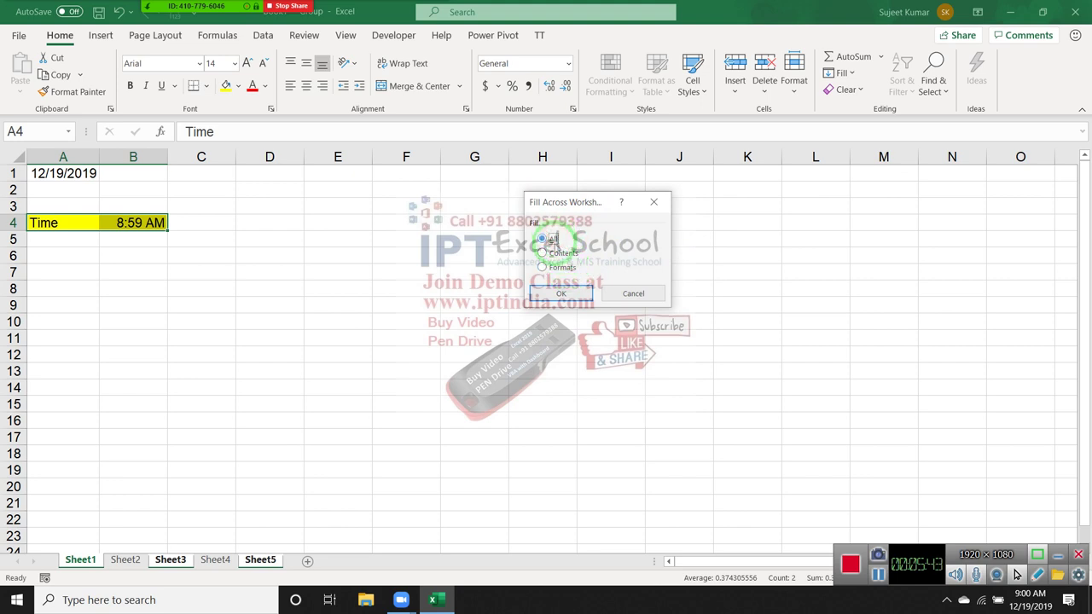
left_click(559, 255)
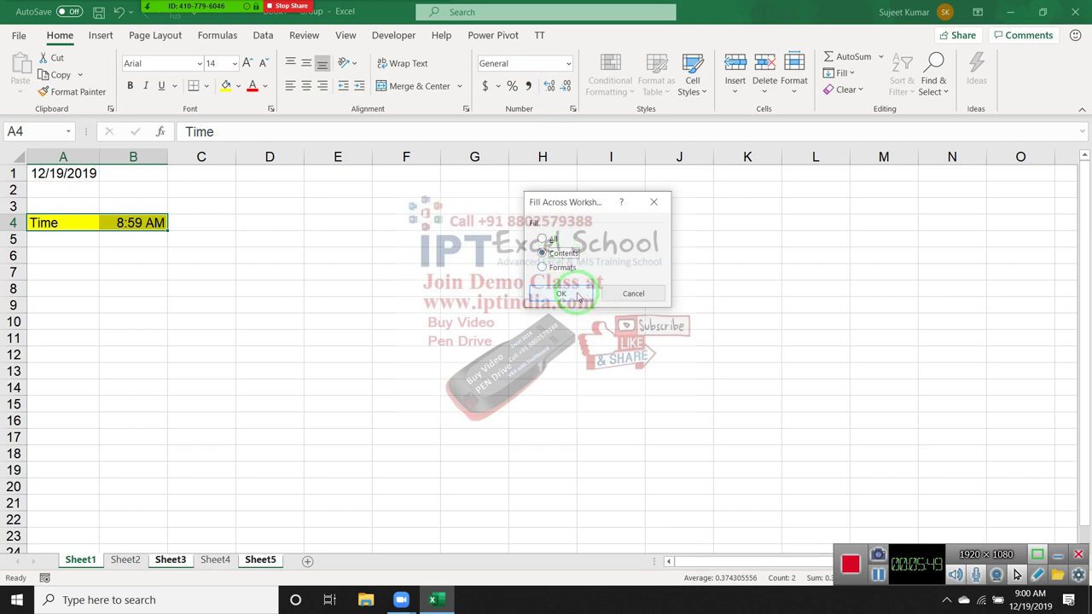
left_click(577, 296)
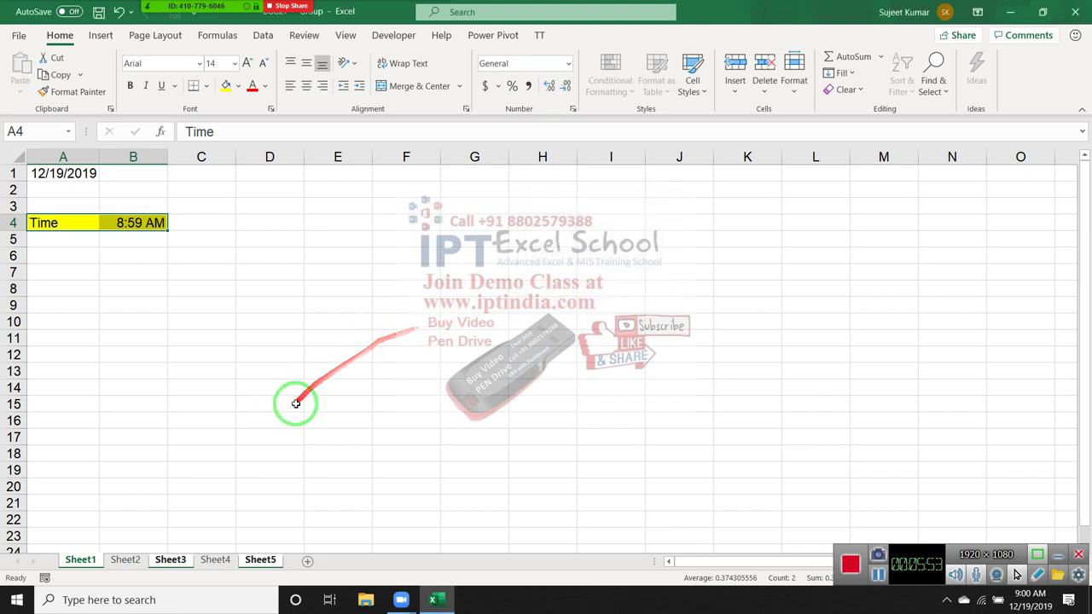
Check the copied Time entries on Sheet5 and Sheet3.
left_click(259, 560)
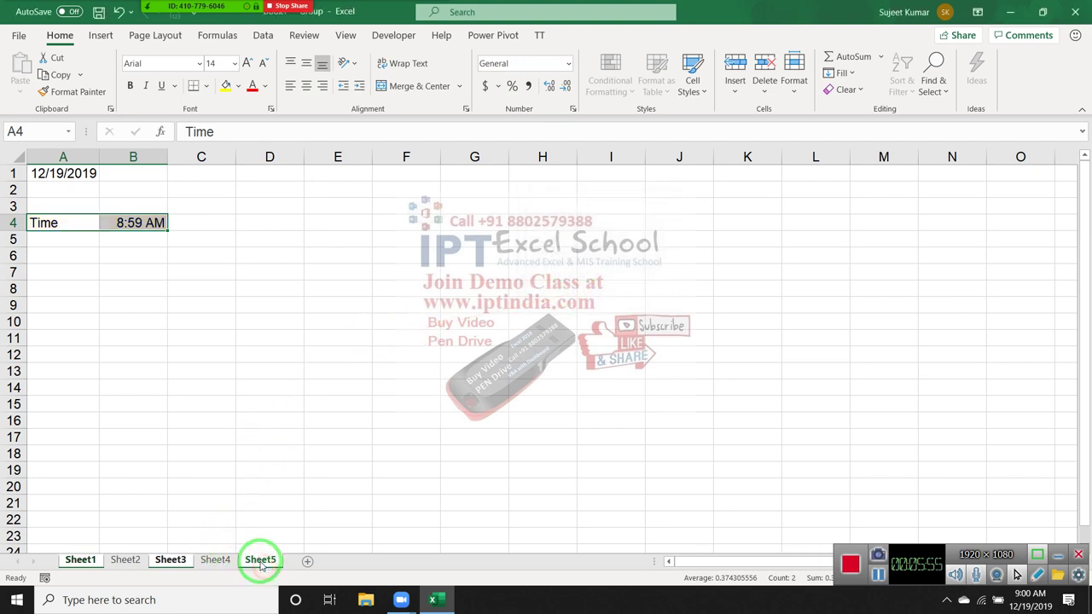
left_click(171, 561)
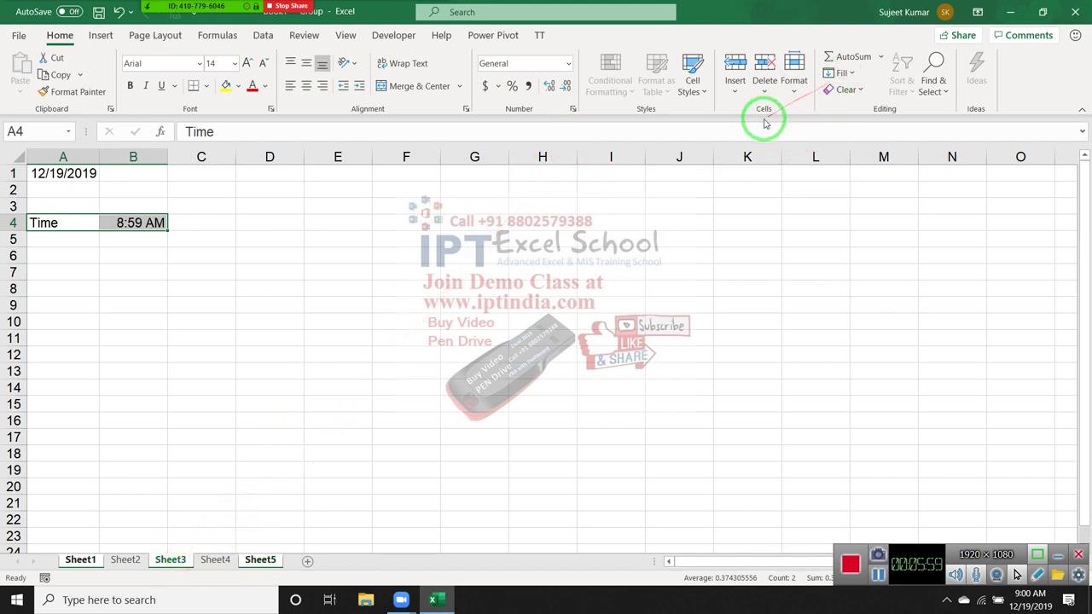
left_click(846, 74)
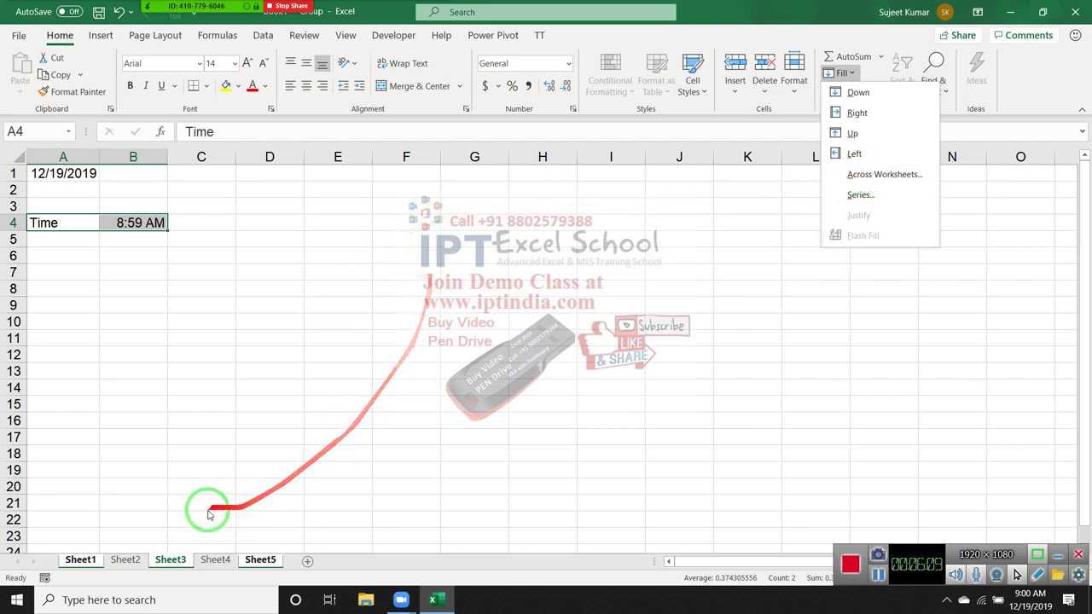
left_click(126, 554)
Ungroup to Sheet2, clear columns A–C, and return to A1.
left_click(126, 560)
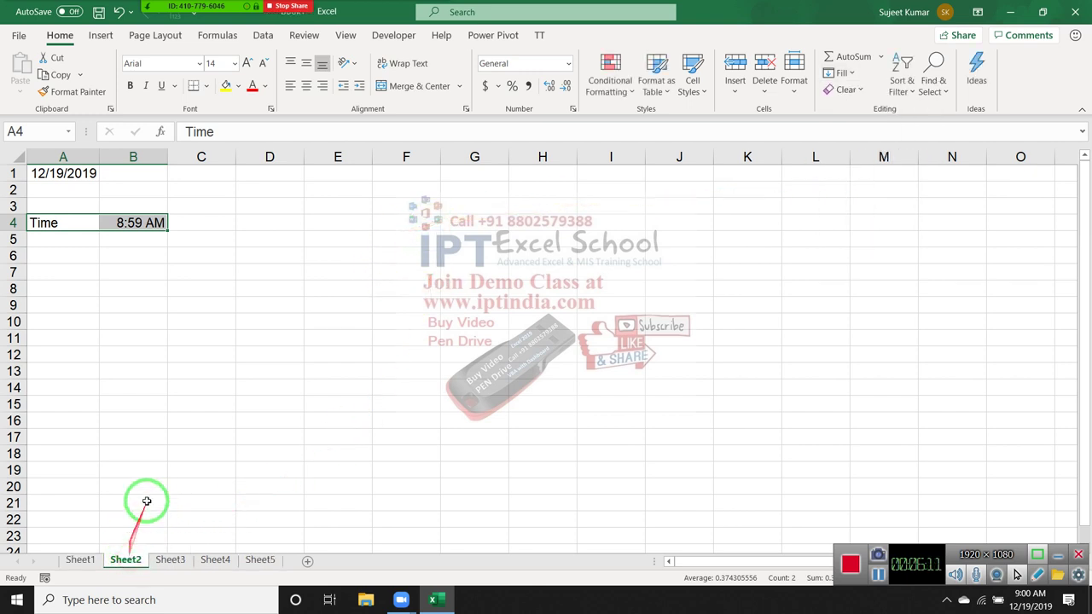
left_click_drag(62, 156, 171, 156)
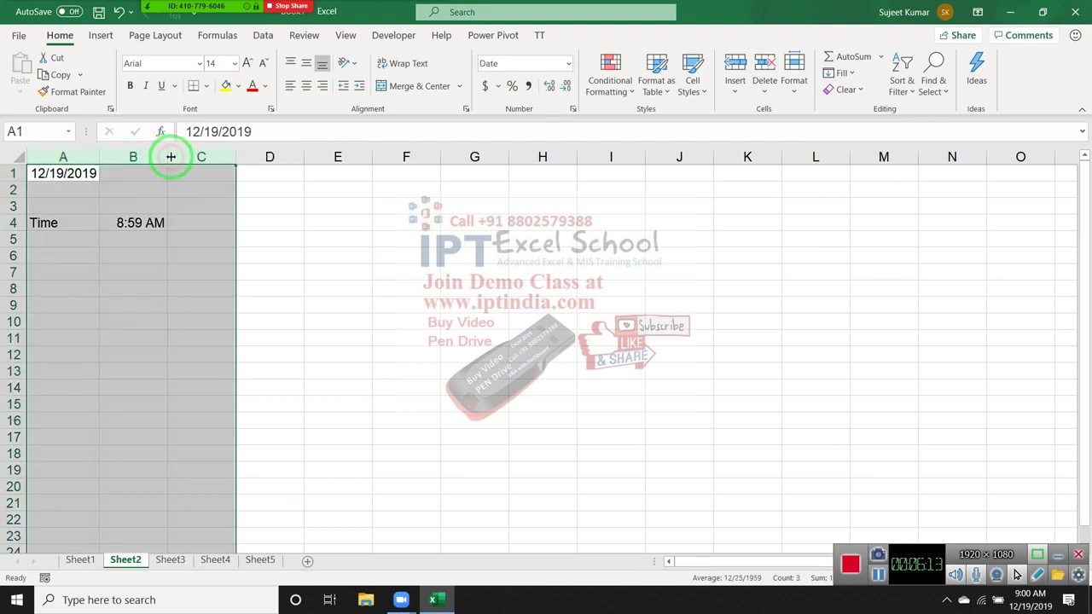
key("Delete")
key("ctrl+Home")
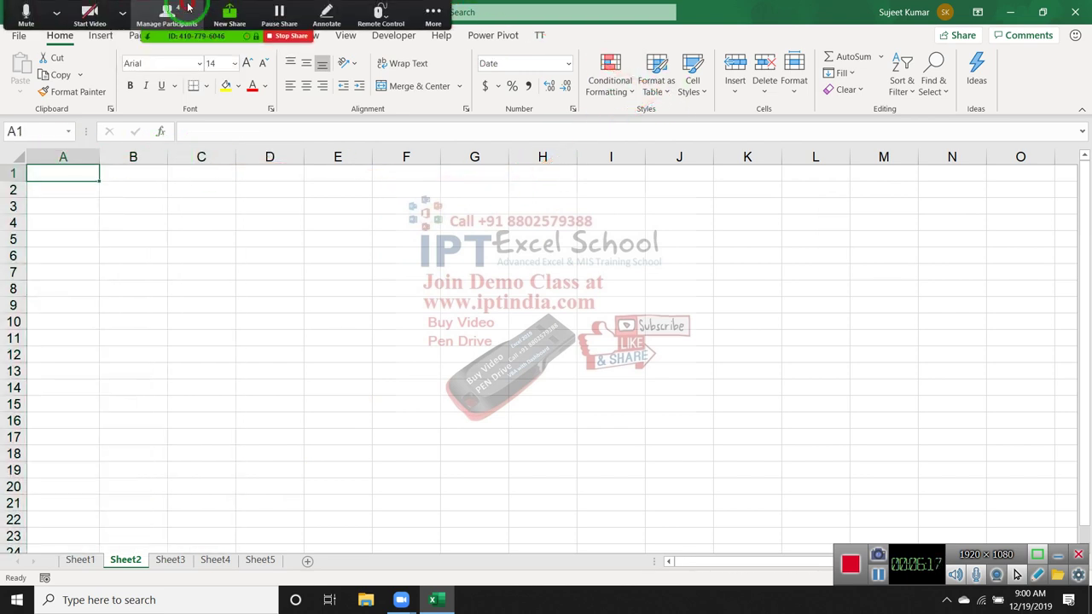
left_click(187, 7)
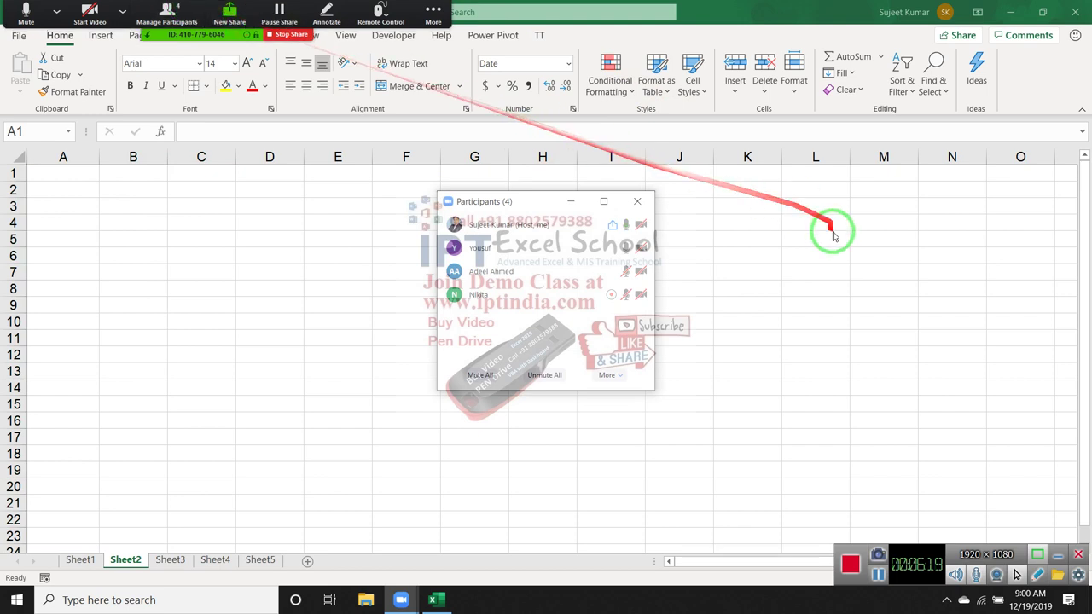
left_click(637, 201)
left_click(90, 173)
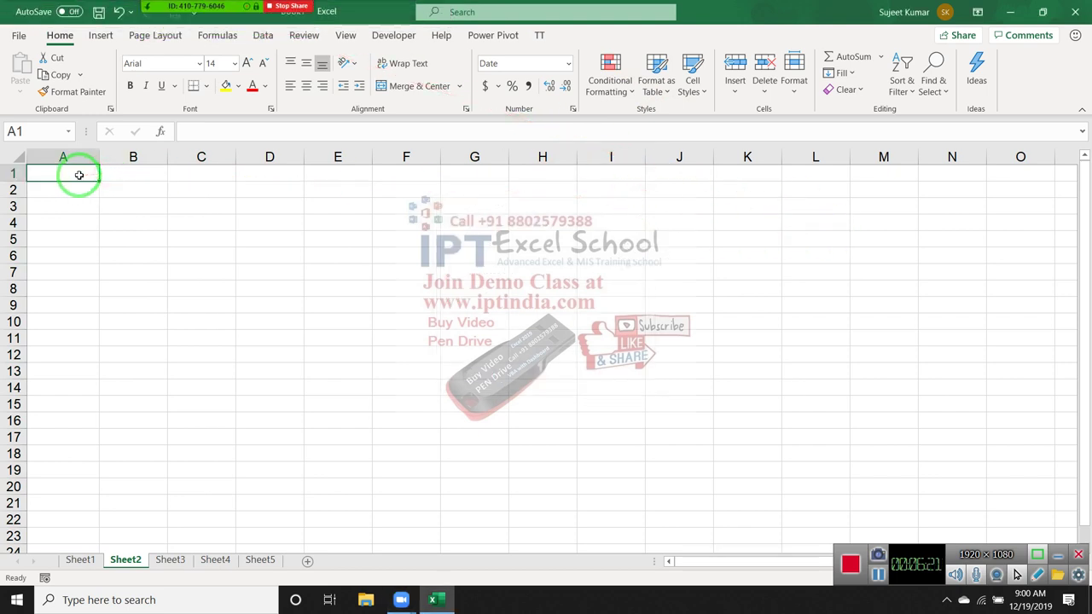
Enter the number 1 in cell A1 of Sheet2.
type("1")
key("Return")
left_click(78, 174)
type("1")
key("Return")
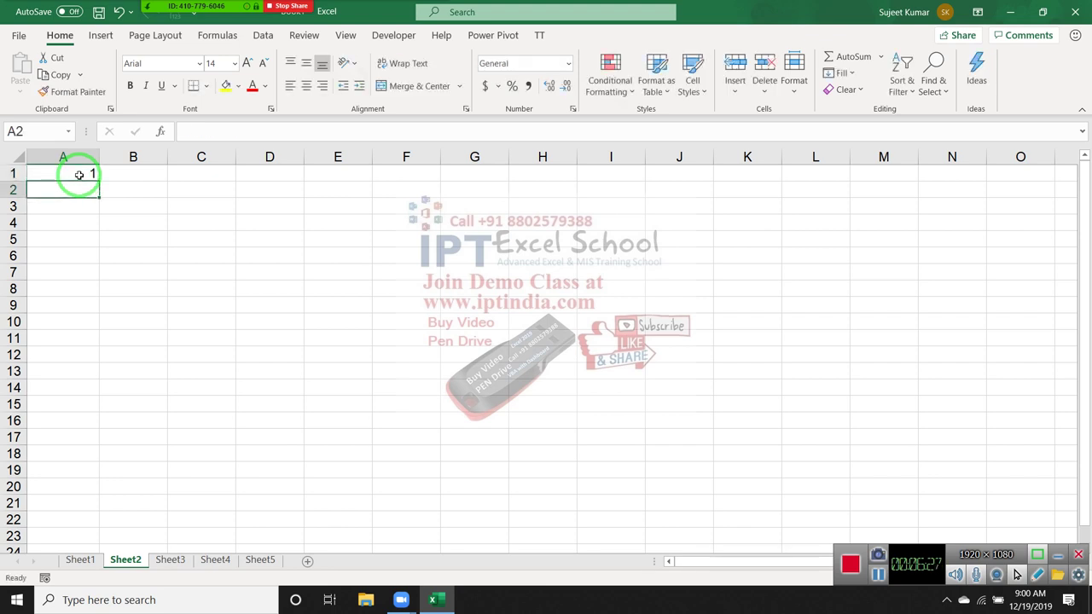
Try a 1, 2 series fill down column A, undo it, then select A1:A21 for filling.
type("2")
left_click(78, 175)
key("shift+Down")
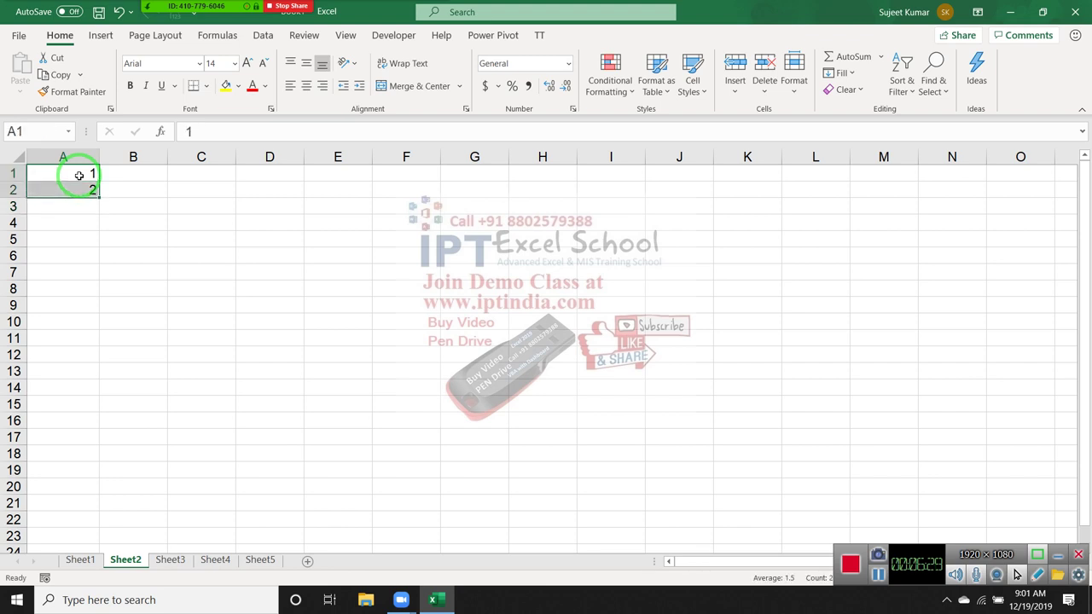
left_click_drag(99, 197, 108, 345)
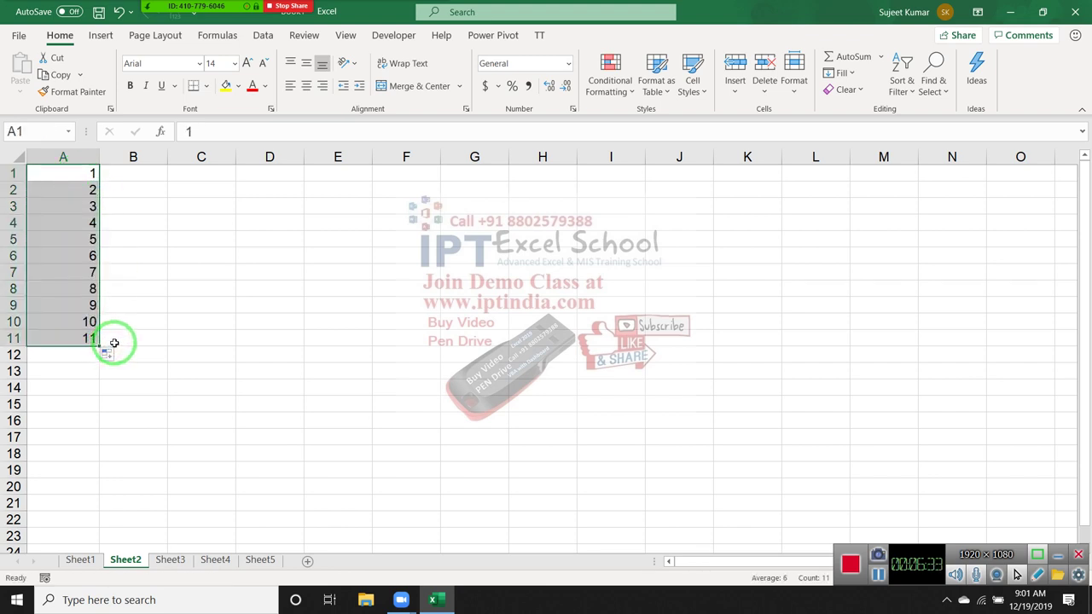
key("ctrl+z")
key("ctrl+z")
left_click(109, 322)
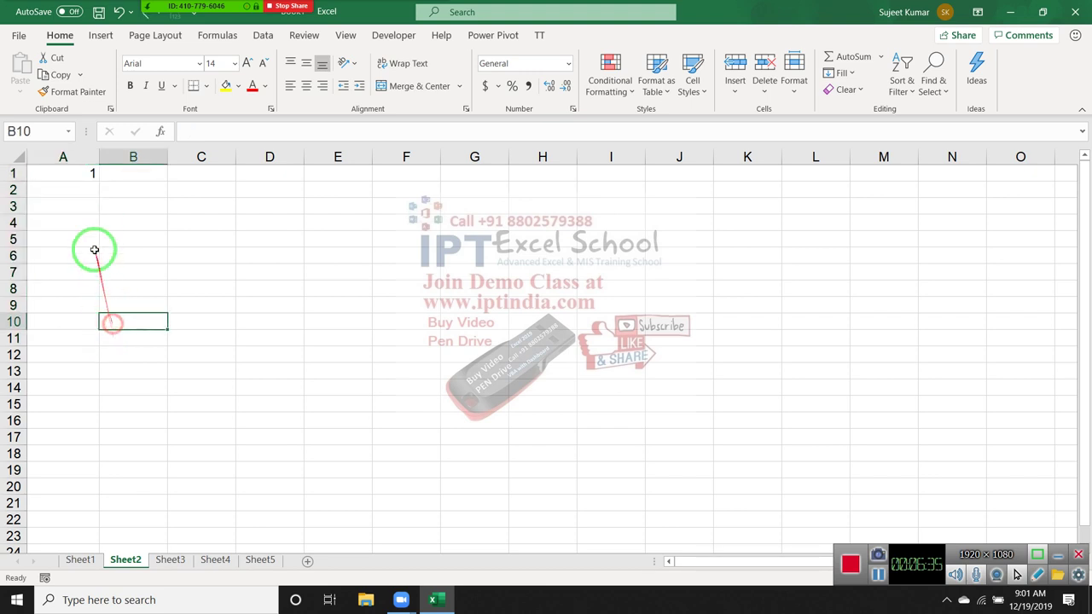
left_click_drag(79, 168, 55, 496)
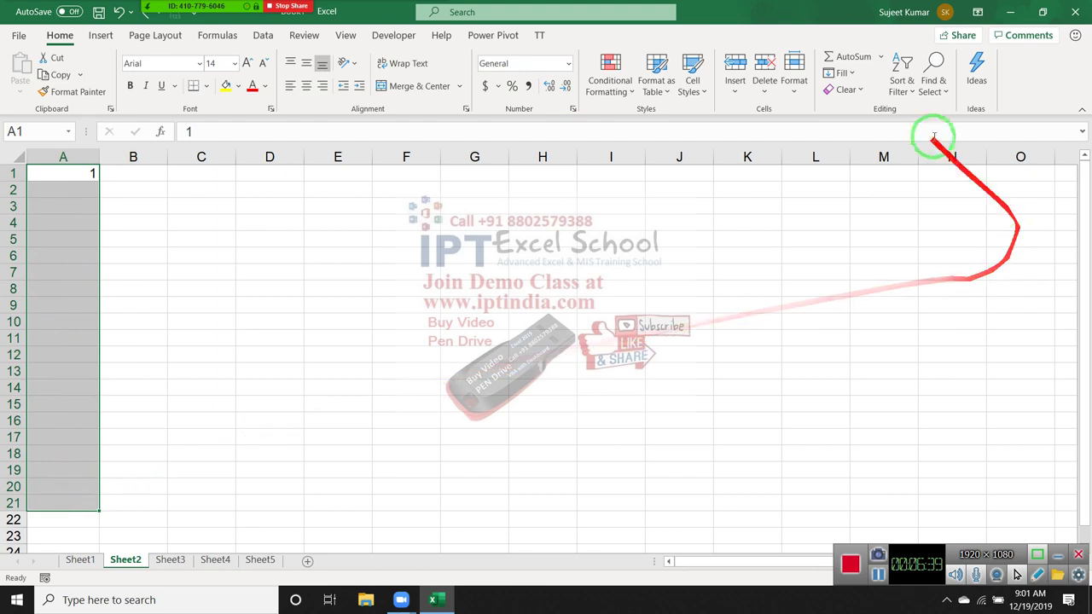
left_click(841, 73)
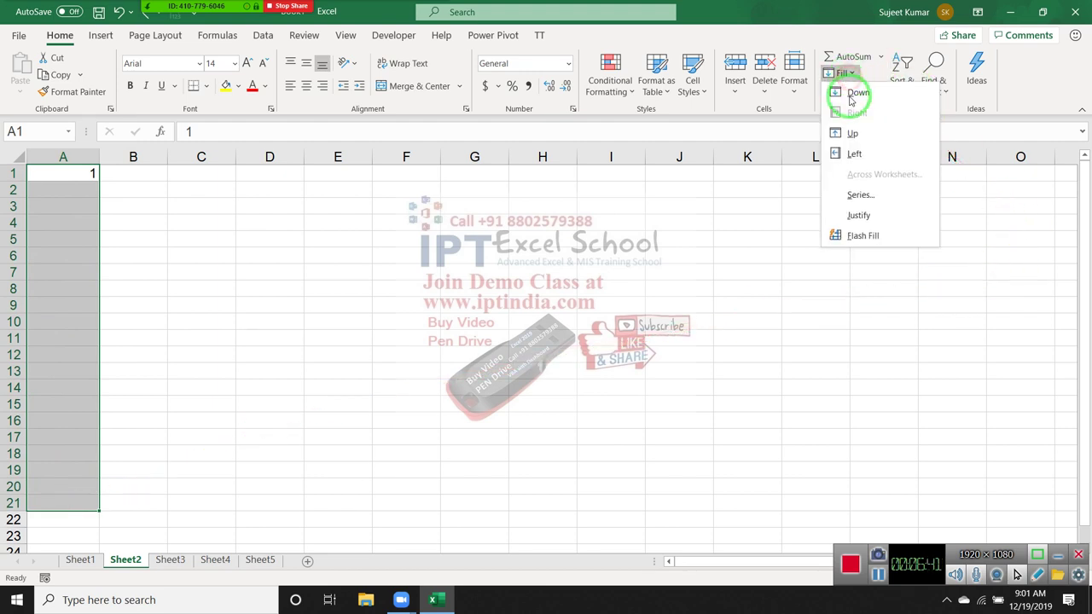
Fill column A with a linear column series, step 1 and stop value 20, then select the numbers.
left_click(864, 194)
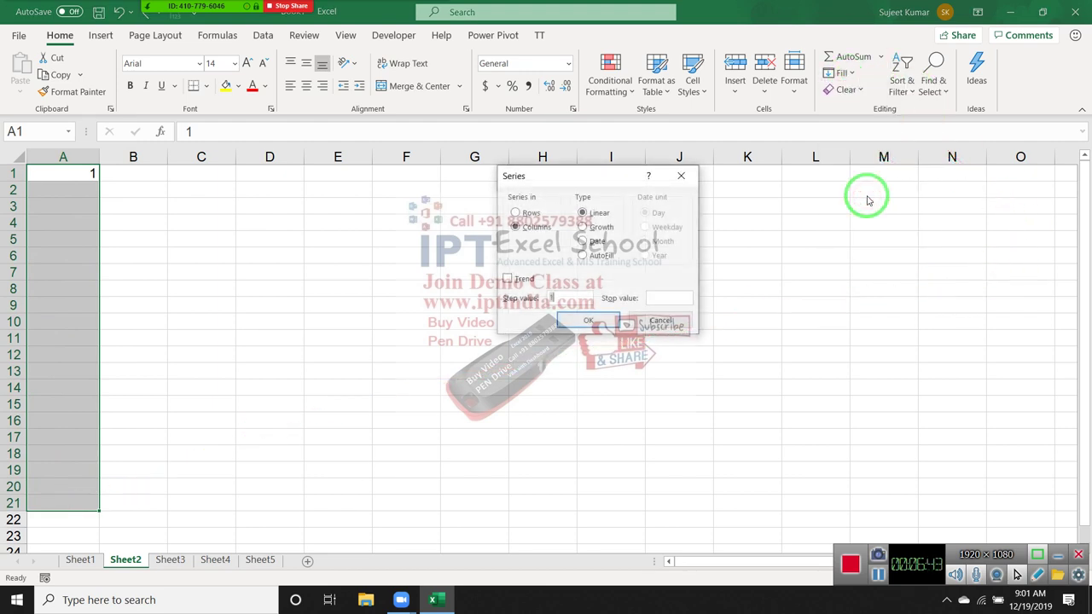
left_click_drag(546, 176, 419, 157)
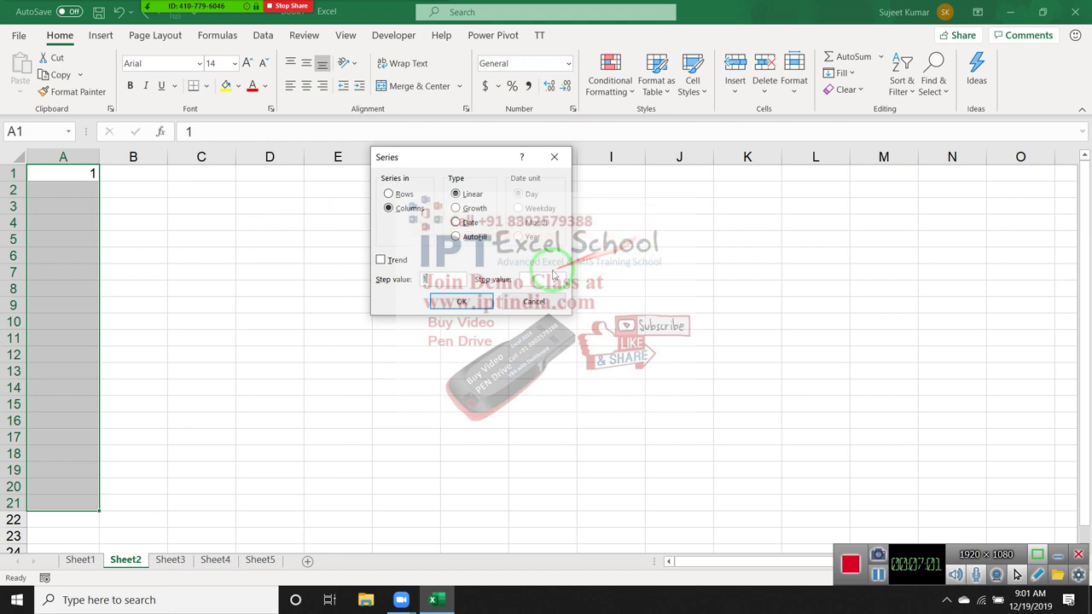
left_click(553, 277)
type("20")
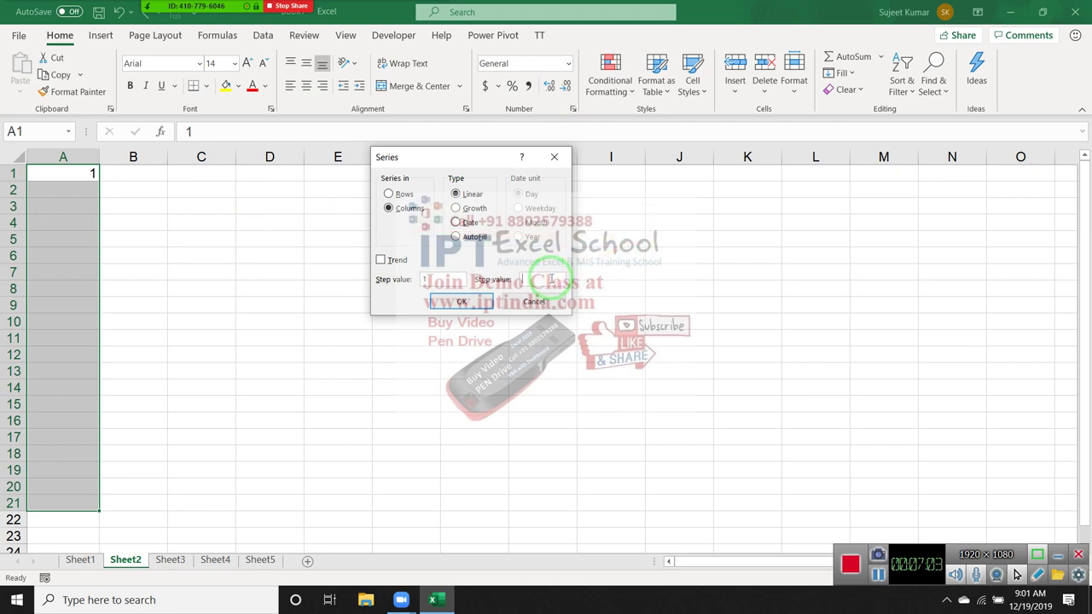
left_click(478, 309)
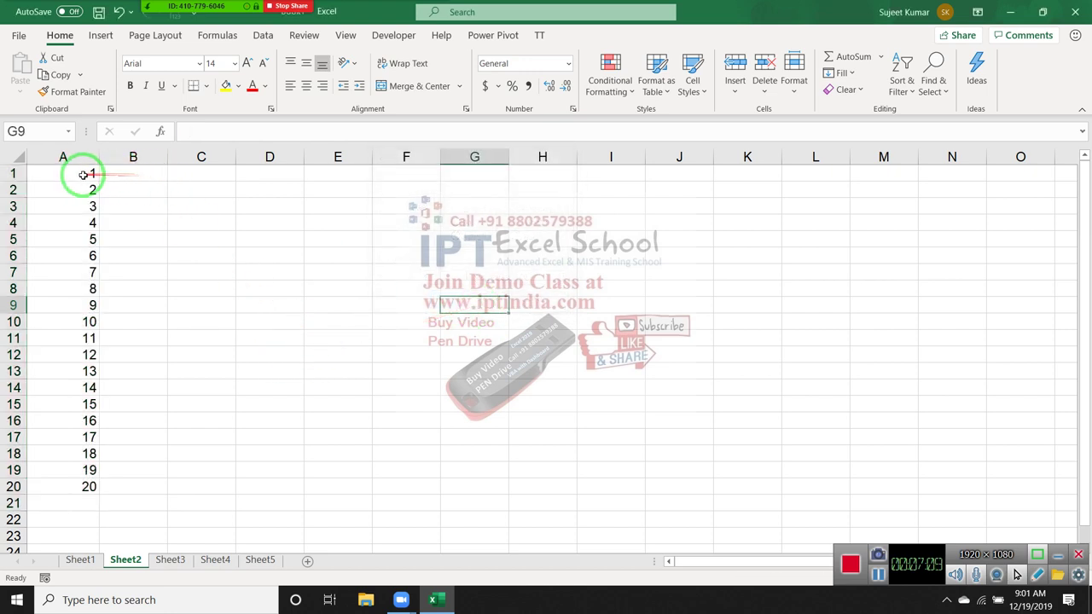
left_click_drag(85, 175, 80, 486)
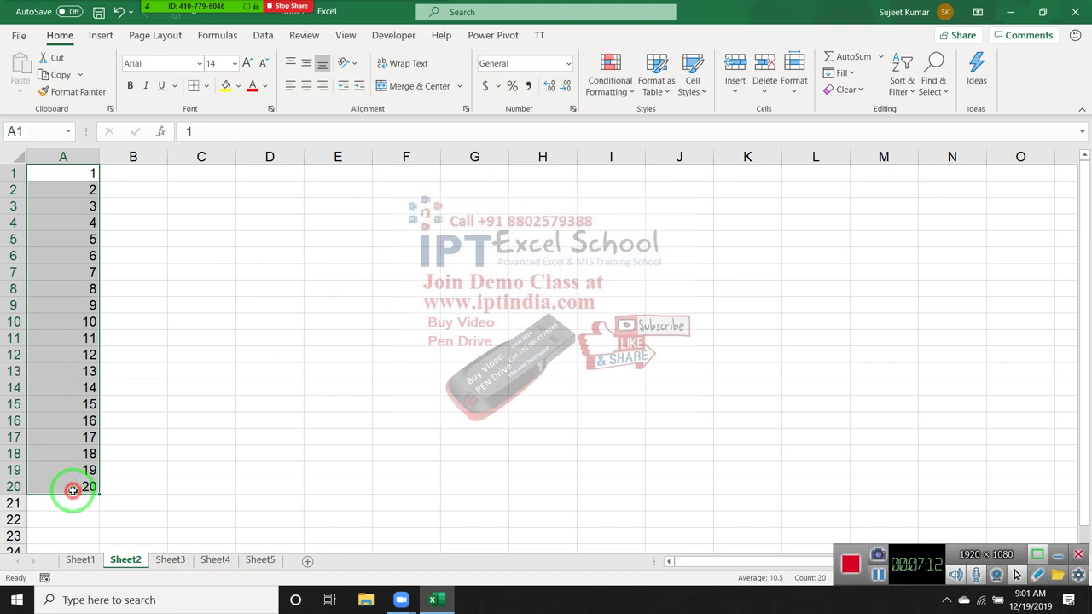
Fill A1:A21 with a growth series of step 2 (1 to 1048576), then clear it.
key("shift+Down")
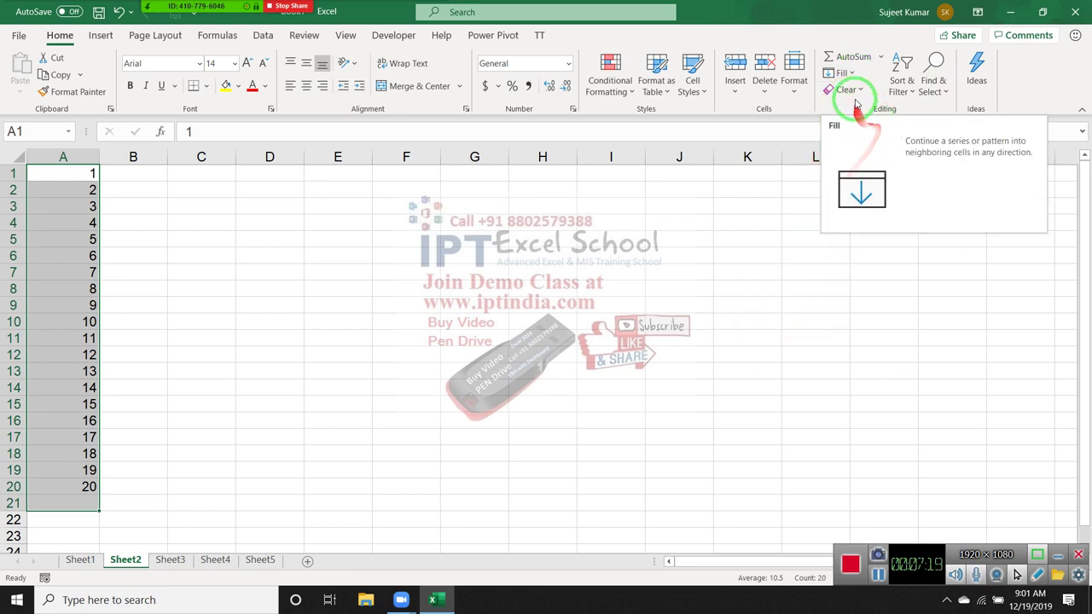
left_click(851, 73)
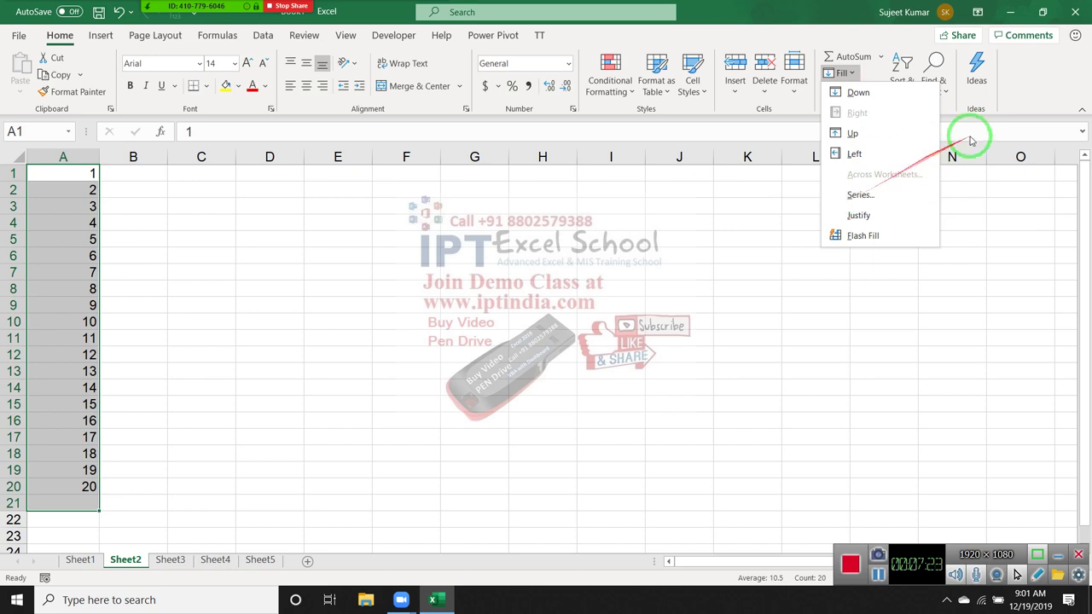
left_click(860, 195)
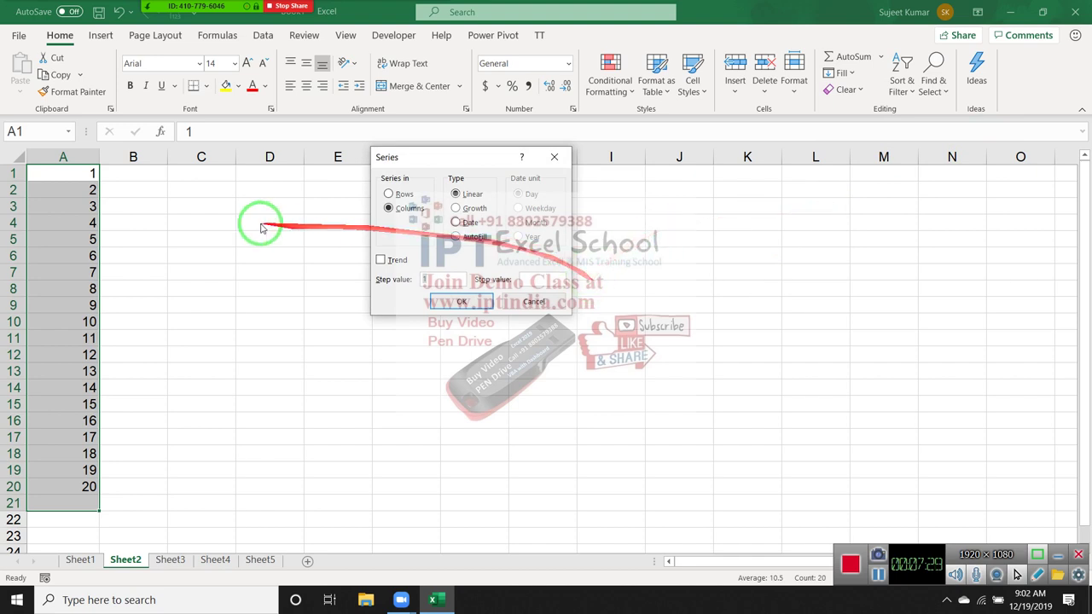
left_click_drag(461, 280, 420, 286)
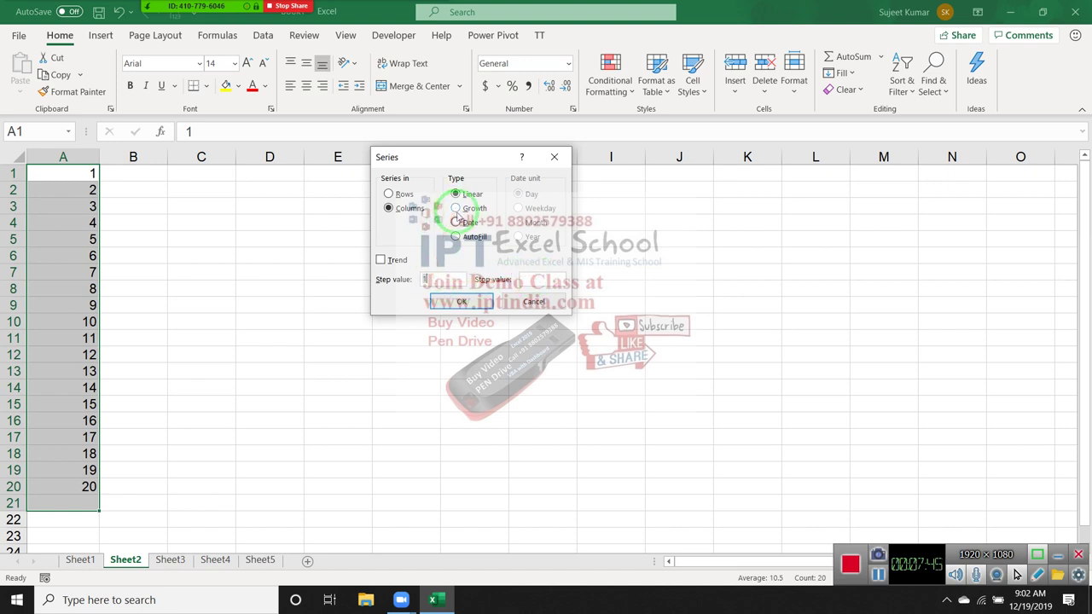
left_click(456, 208)
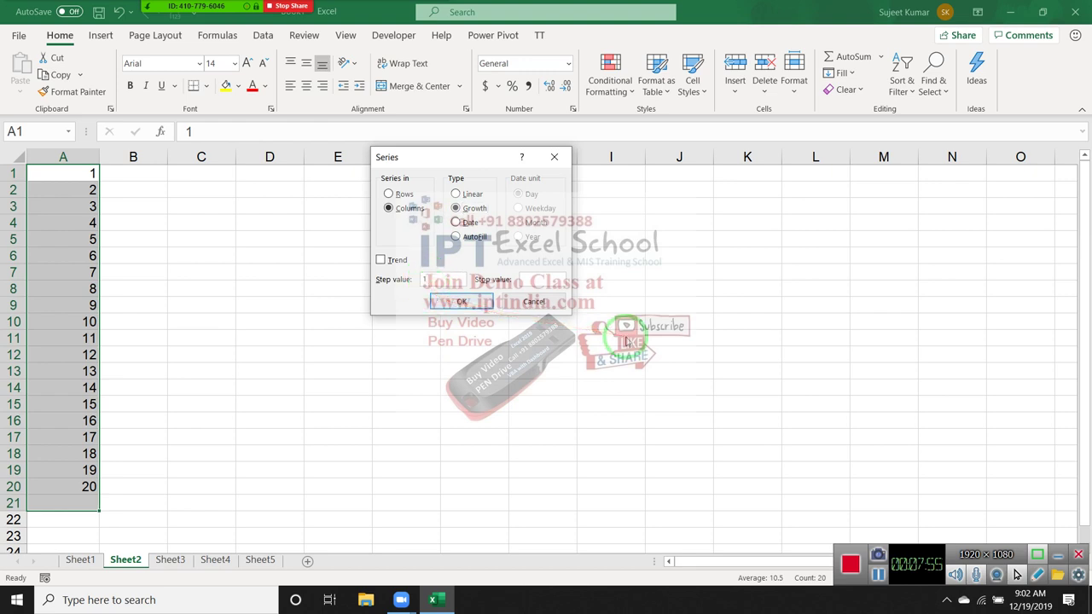
type("2")
key("Return")
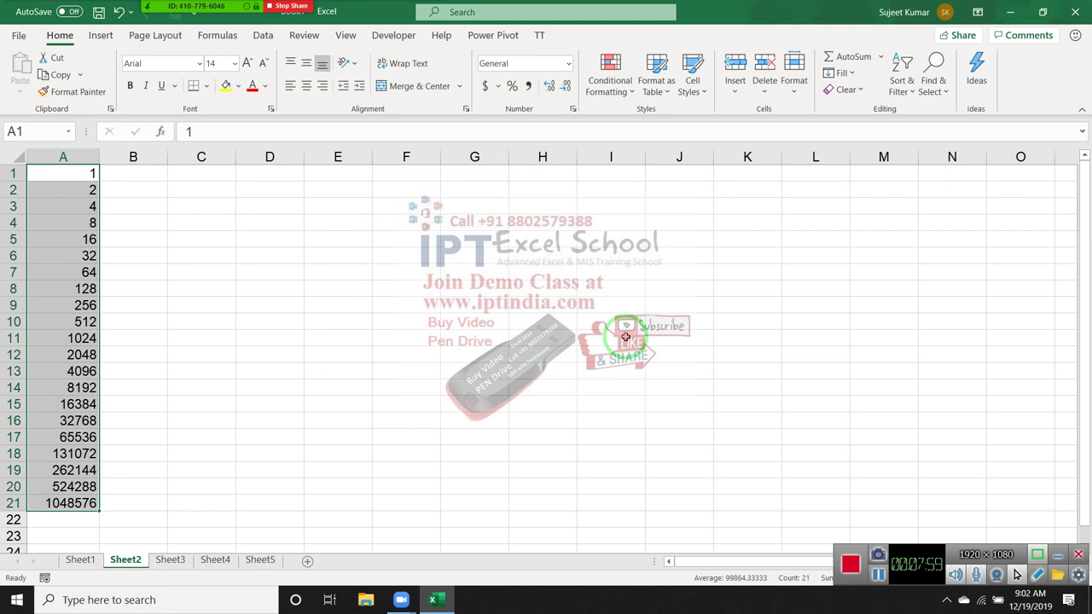
key("Delete")
key("ctrl+Home")
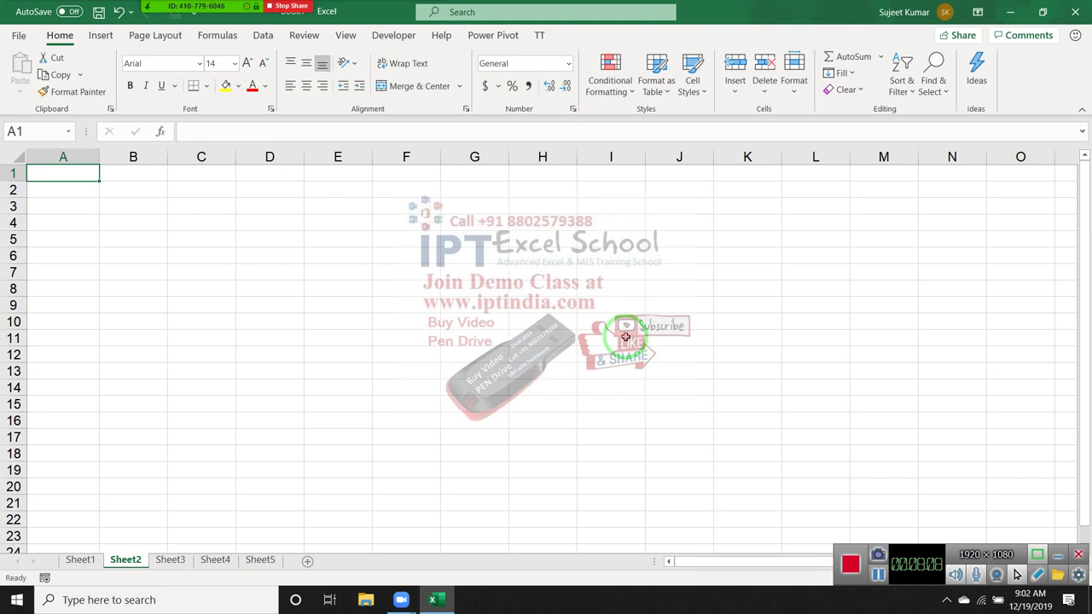
Enter the date 12/1 in A1 and extend the selection down column A.
type("12/1")
key("Return")
key("Up")
key("shift+Down")
key("shift+Down")
key("shift+Down")
key("shift+Down")
key("shift+Down")
key("shift+Down")
key("shift+Down")
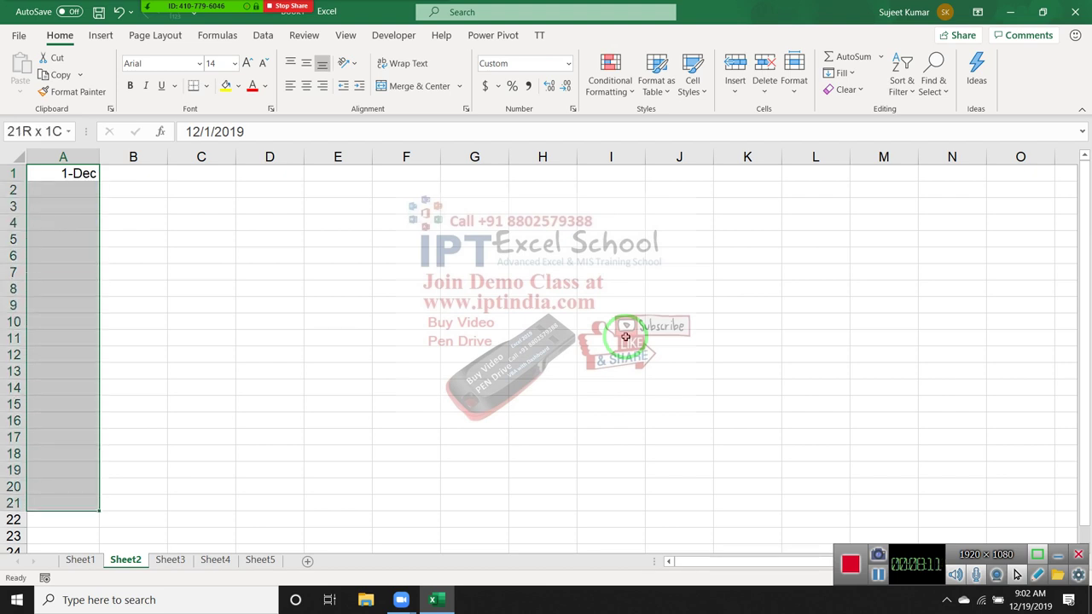
key("shift+Down")
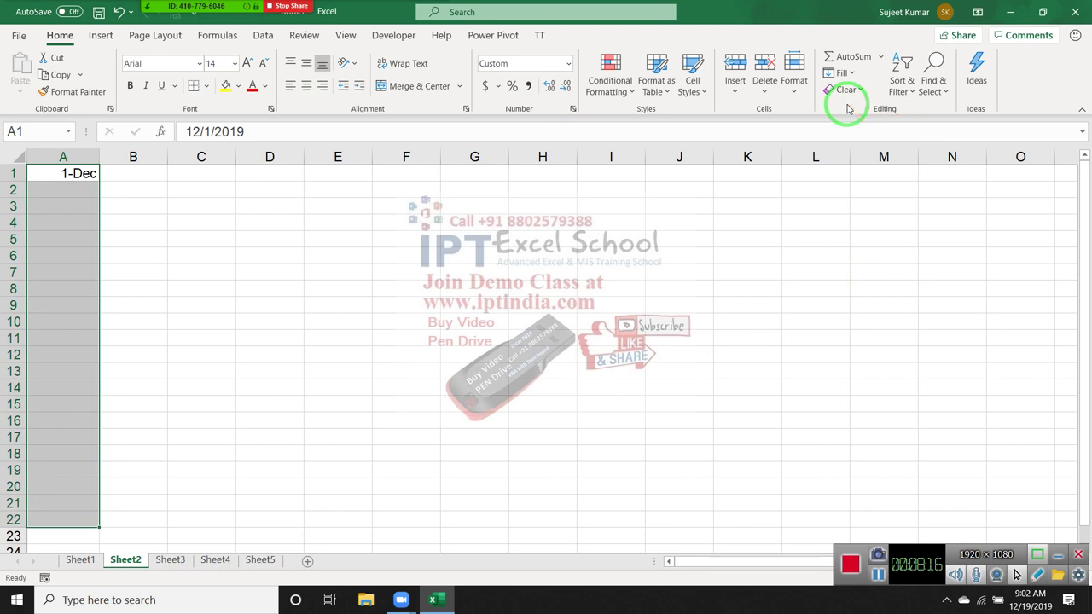
Fill column A with a Weekday date series from 1-Dec, skipping weekends.
left_click(842, 73)
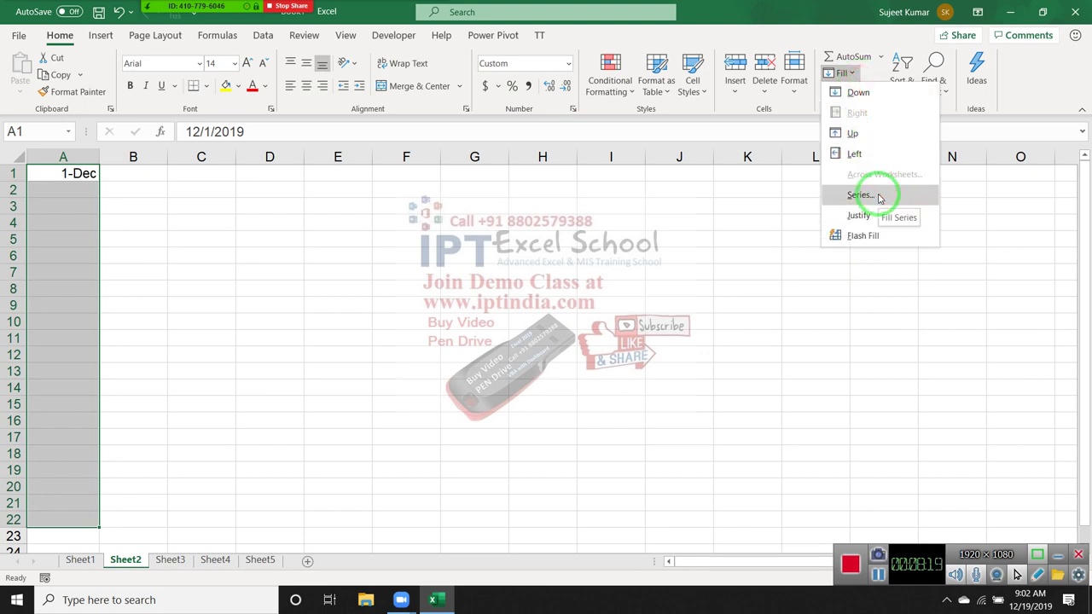
left_click(858, 196)
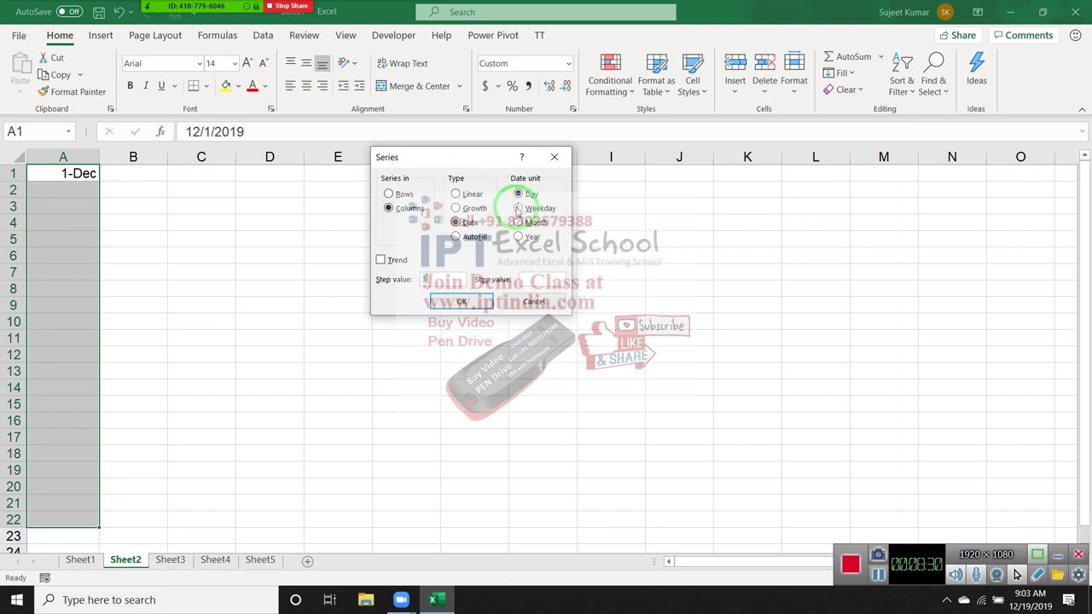
left_click(518, 209)
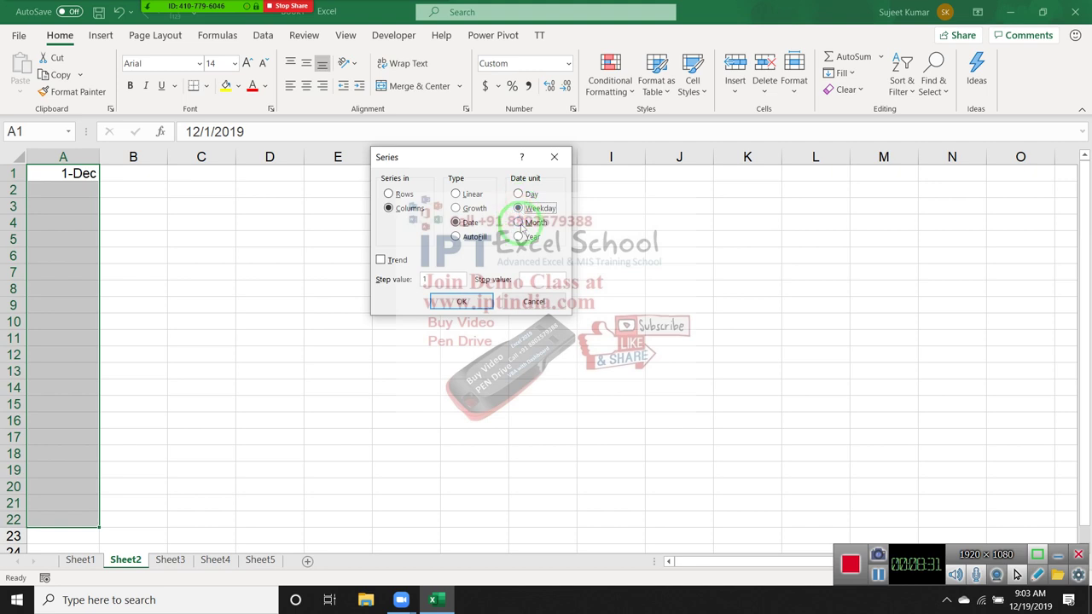
left_click(461, 304)
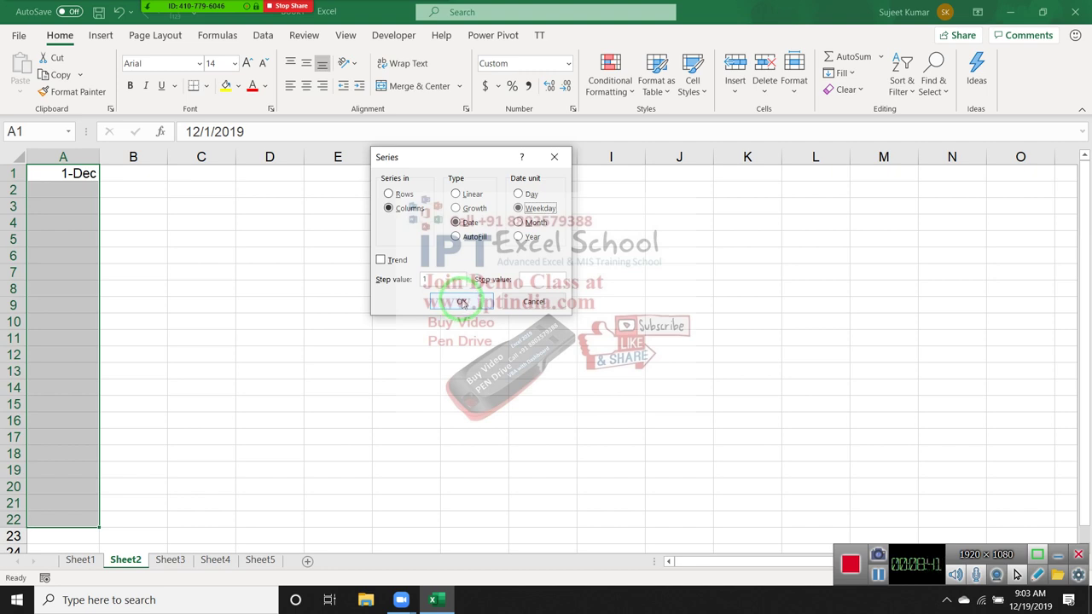
left_click(461, 302)
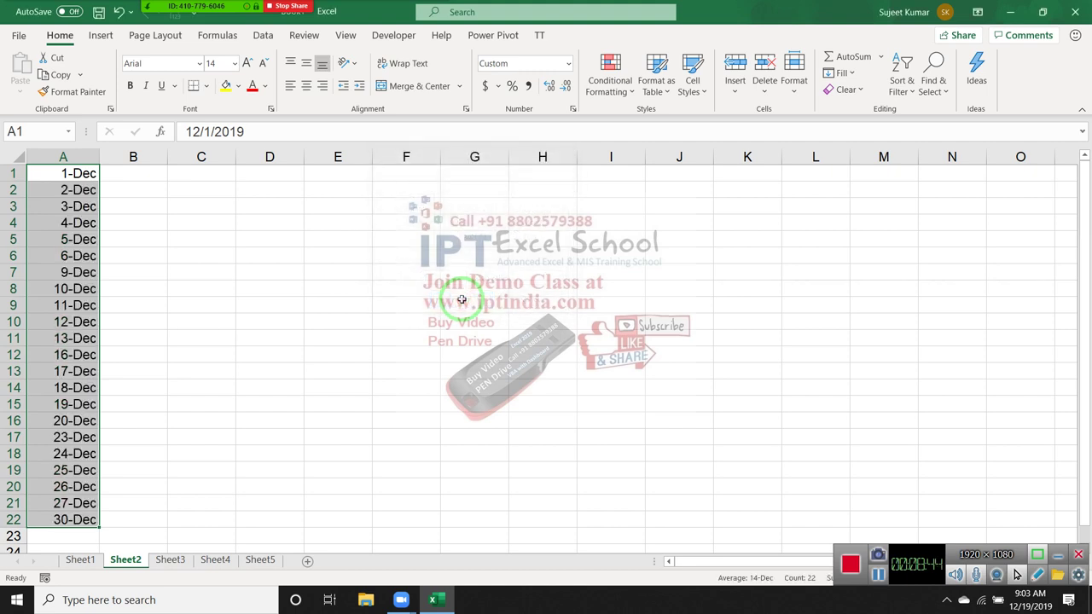
Refill A1:A22 as a Day-unit date series, 1-Dec through 22-Dec including weekends.
left_click(112, 12)
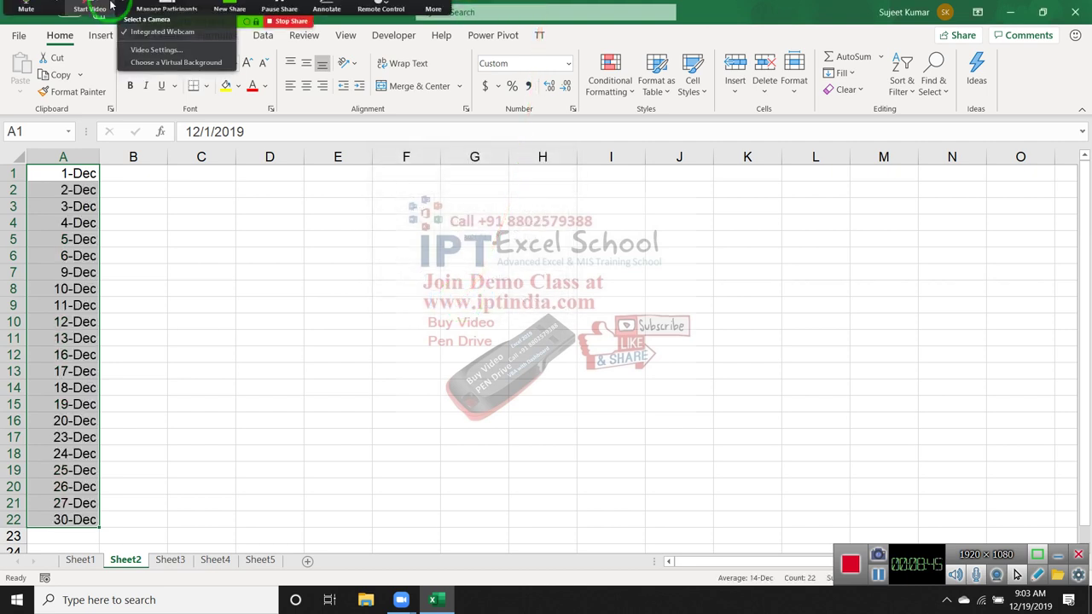
left_click(184, 11)
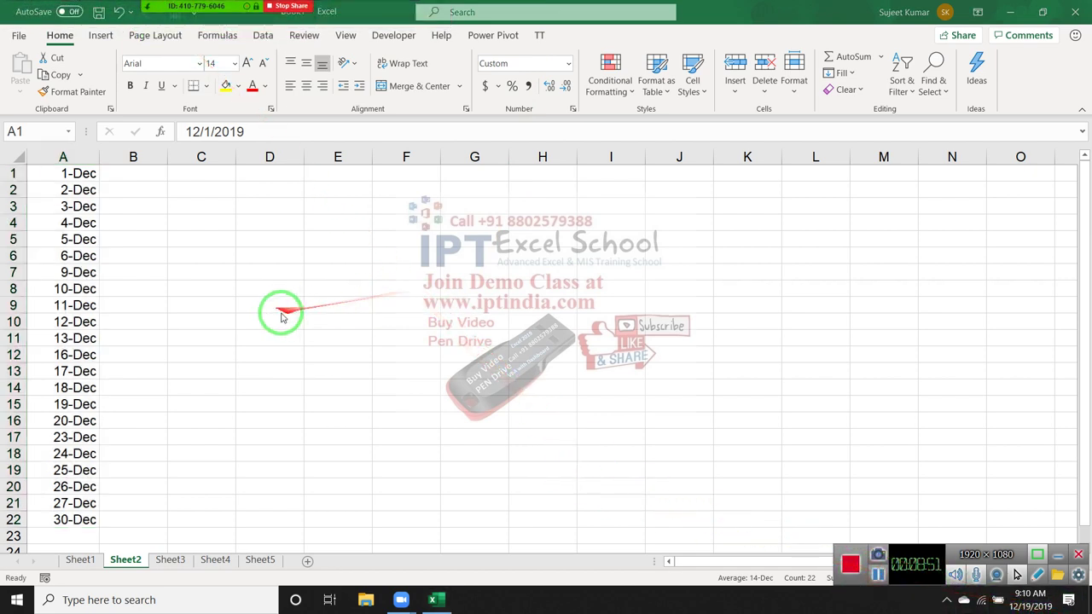
key("ctrl+a")
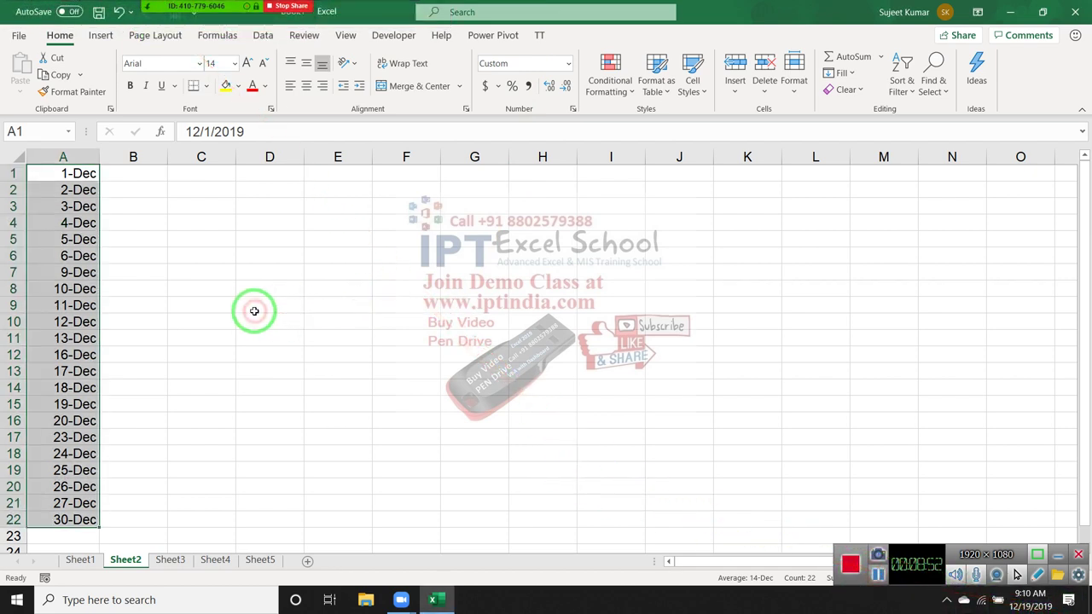
left_click(850, 74)
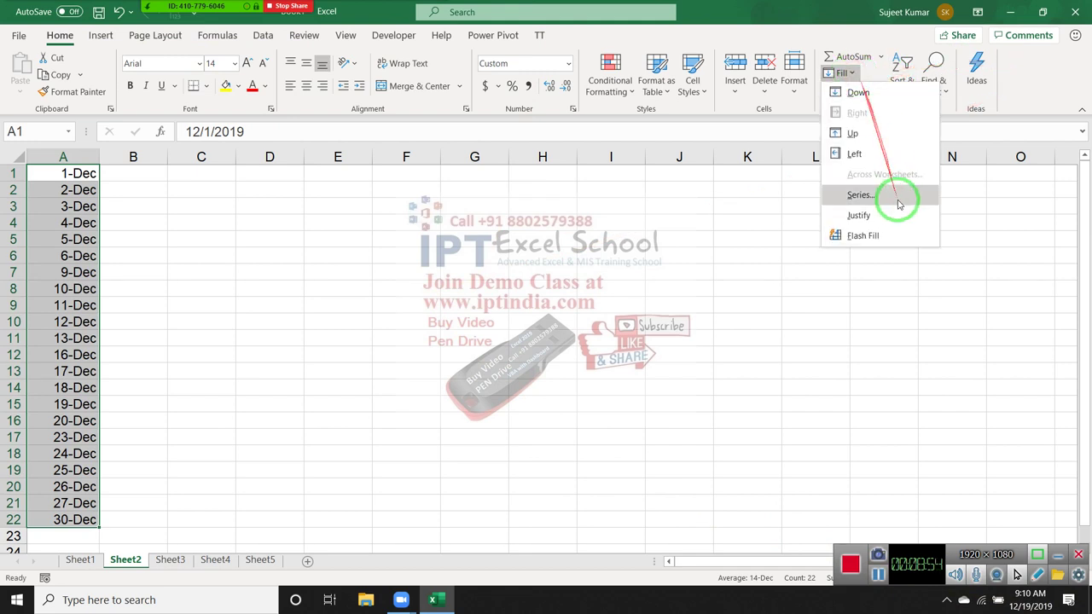
left_click(858, 198)
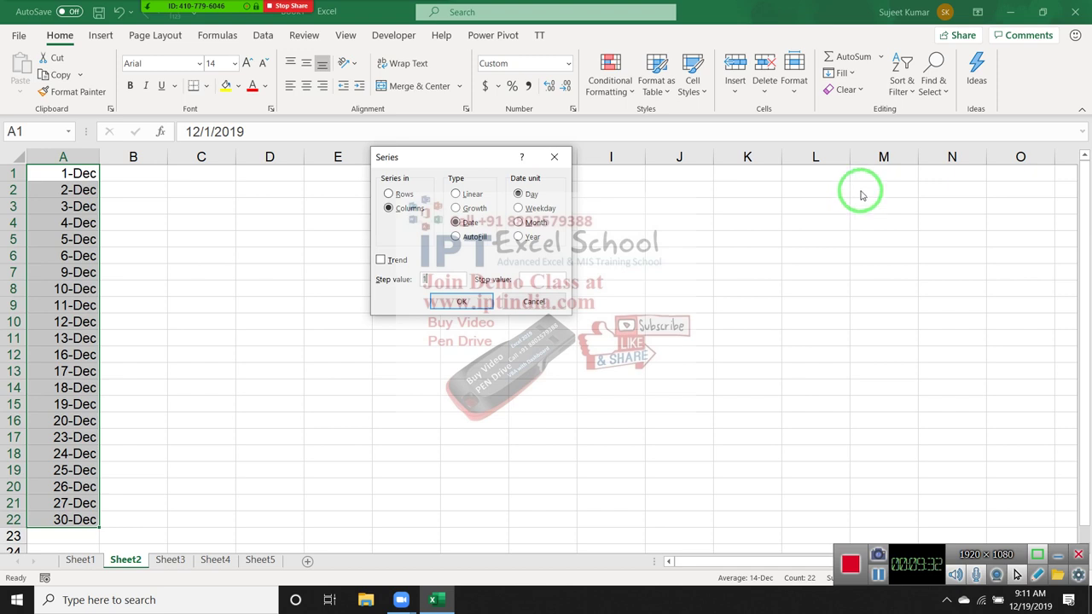
left_click(465, 302)
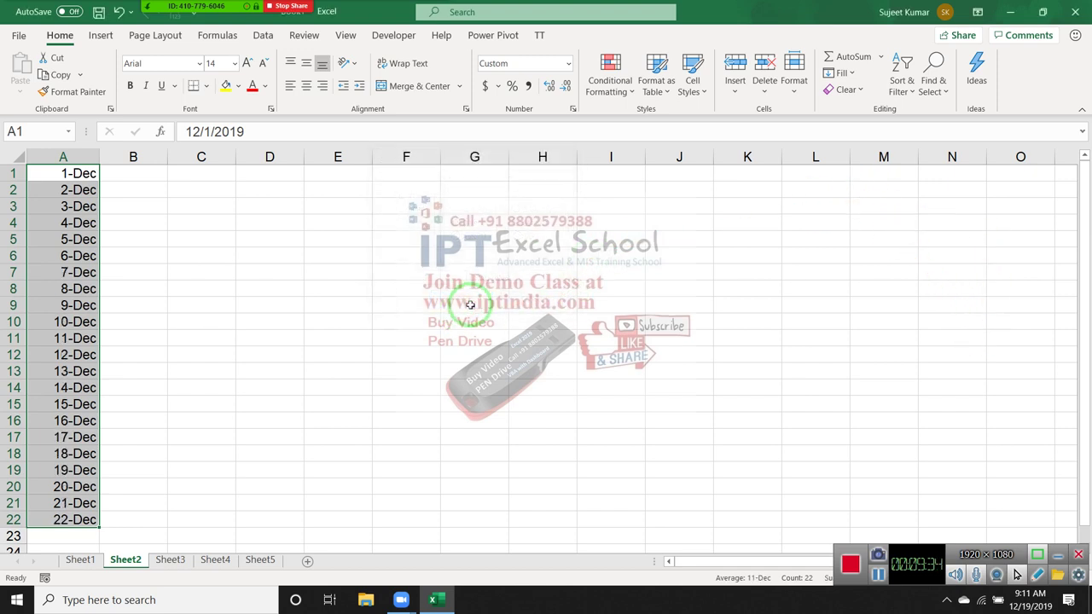
left_click(857, 77)
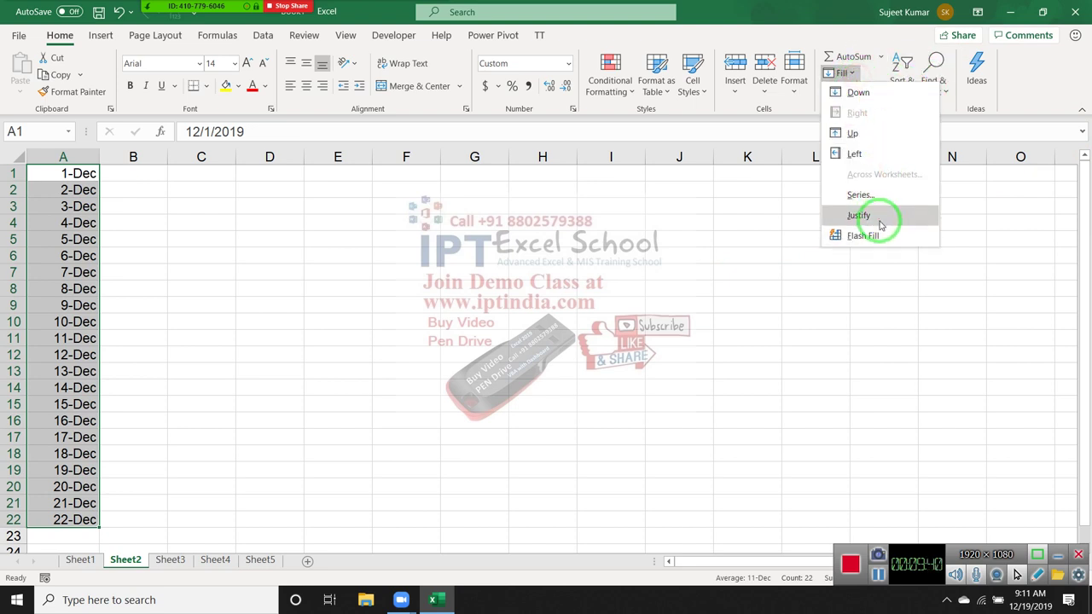
left_click(292, 286)
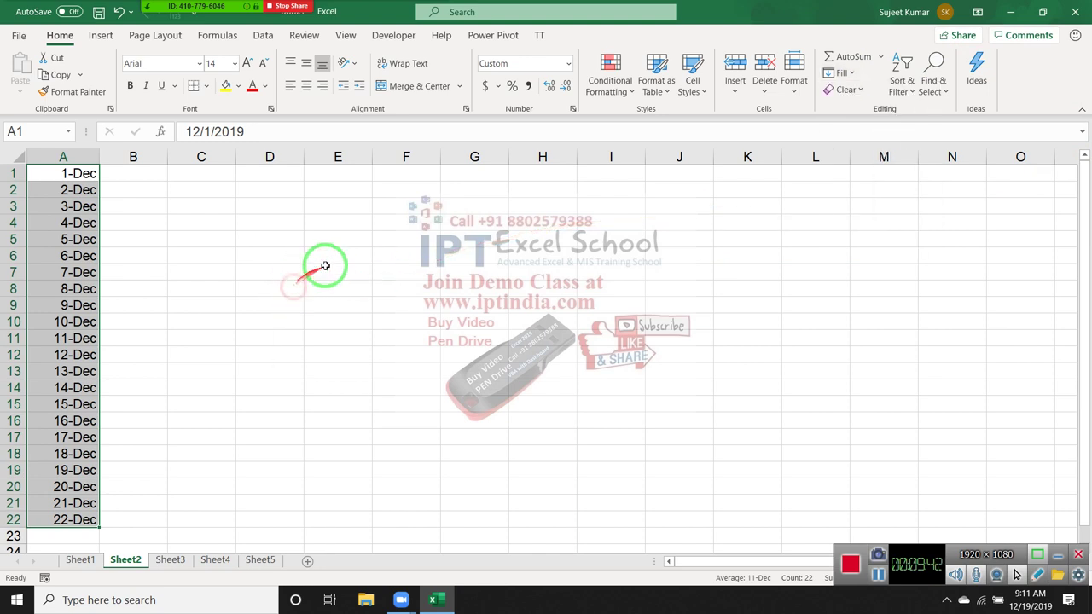
Switch to Sheet3 and clear the contents of columns A and B.
left_click(170, 560)
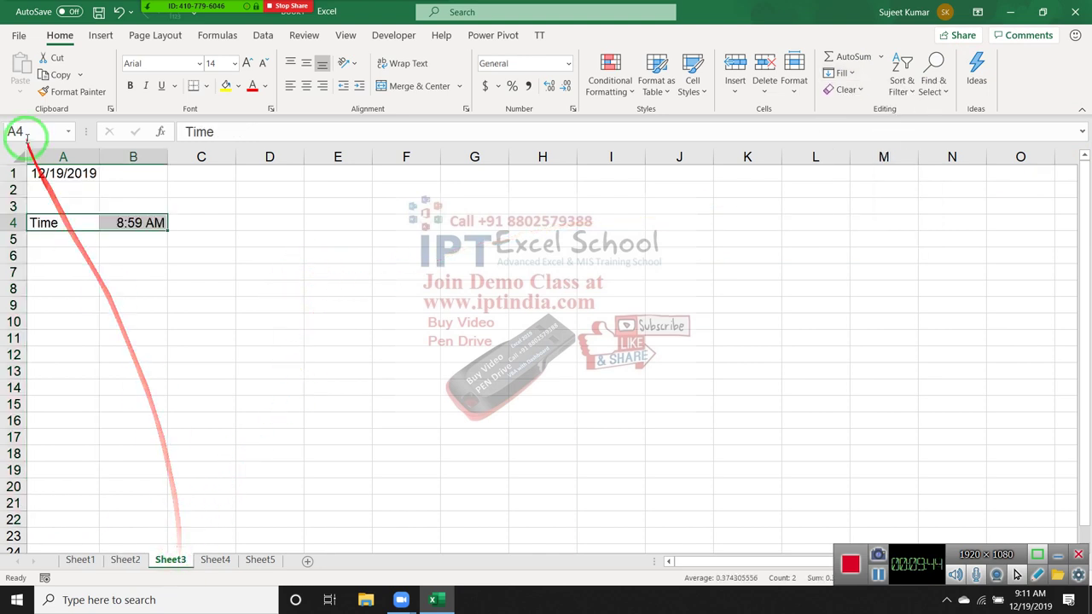
left_click_drag(50, 157, 122, 174)
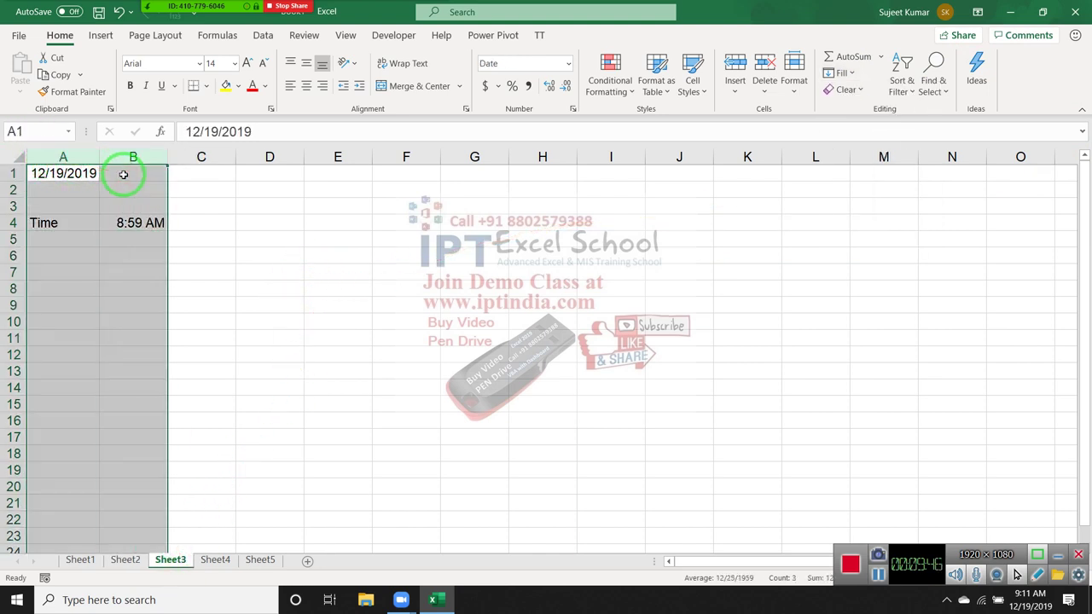
key("Delete")
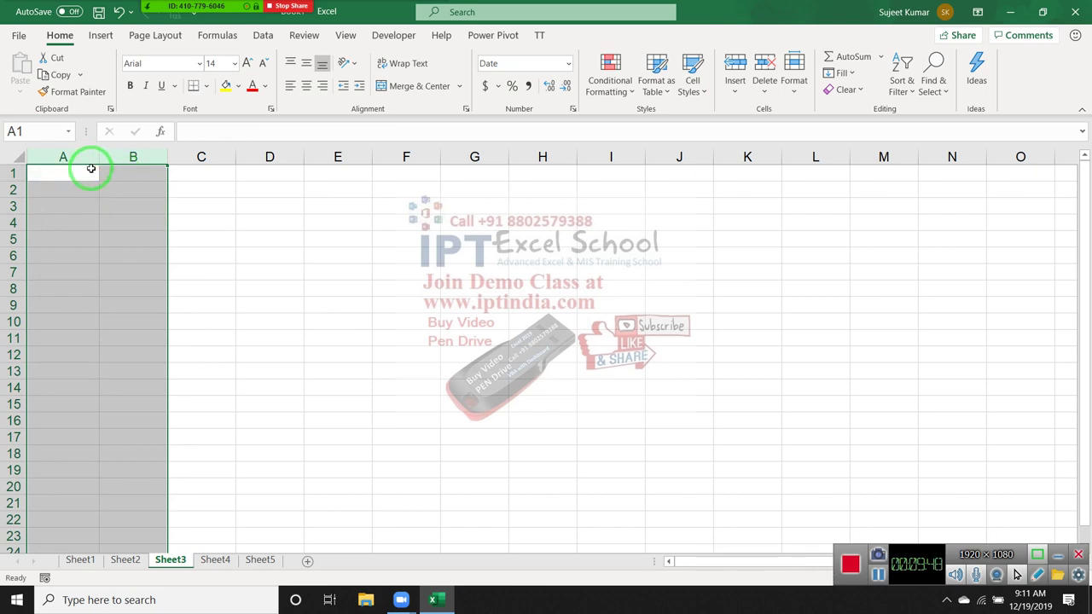
Enter a first name in A1 and drag it down to fill the repeating name list to A18.
left_click(89, 176)
type("Pug")
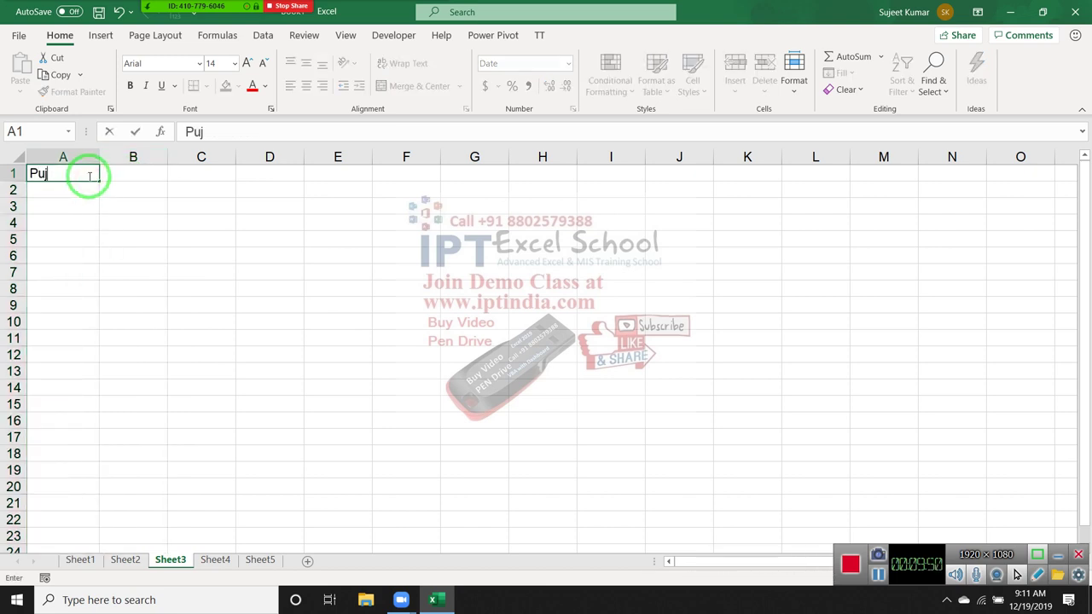
type("a")
key("Return")
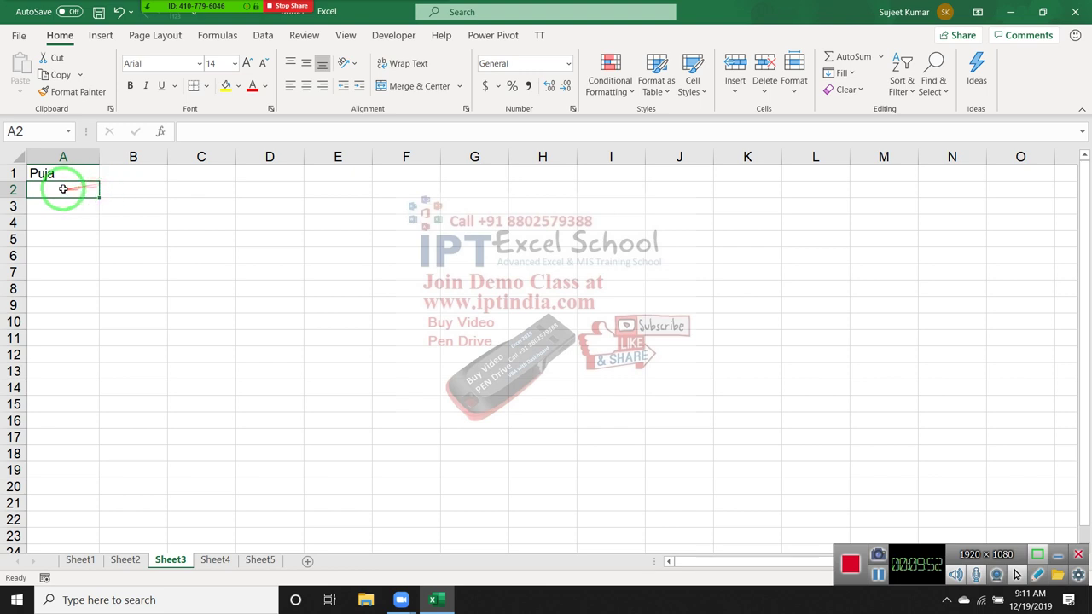
left_click(70, 175)
left_click_drag(98, 181, 86, 463)
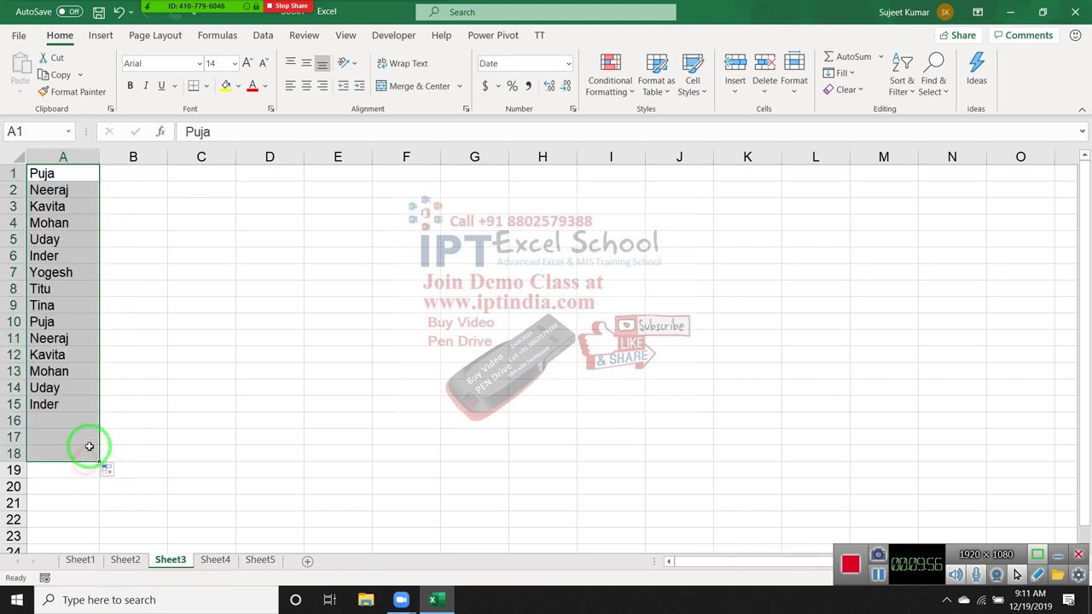
left_click(162, 259)
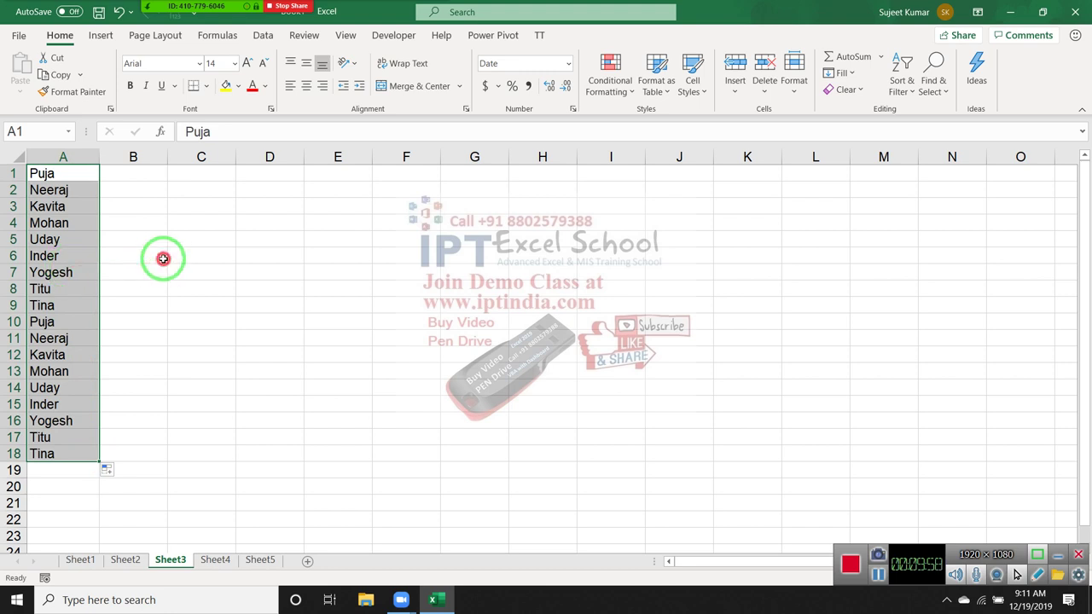
Type names into B1, then start a formula there, cancelling both entries.
left_click(128, 172)
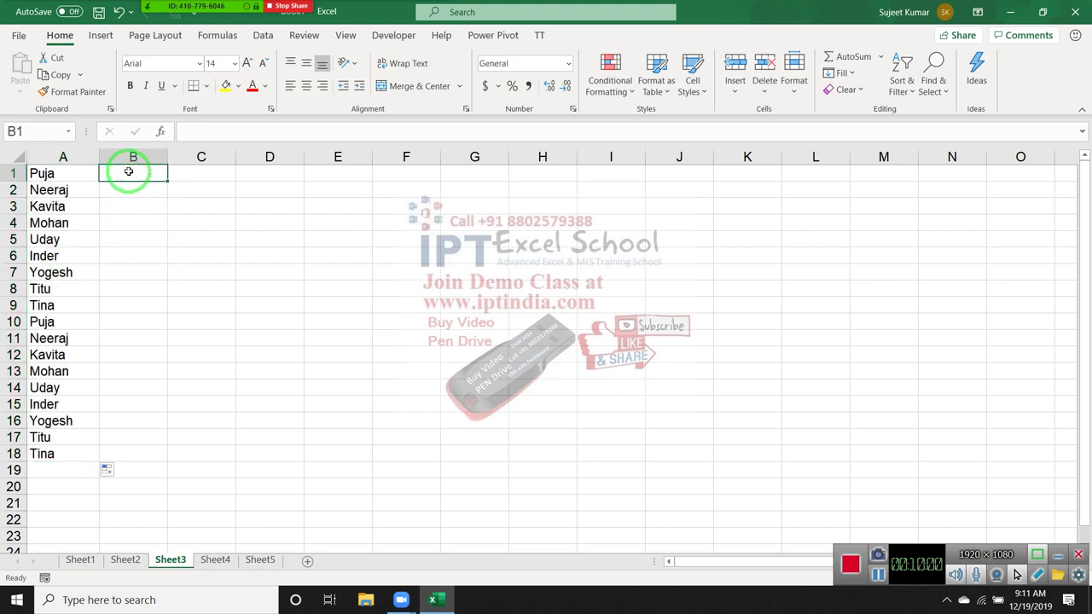
type("Puaj,")
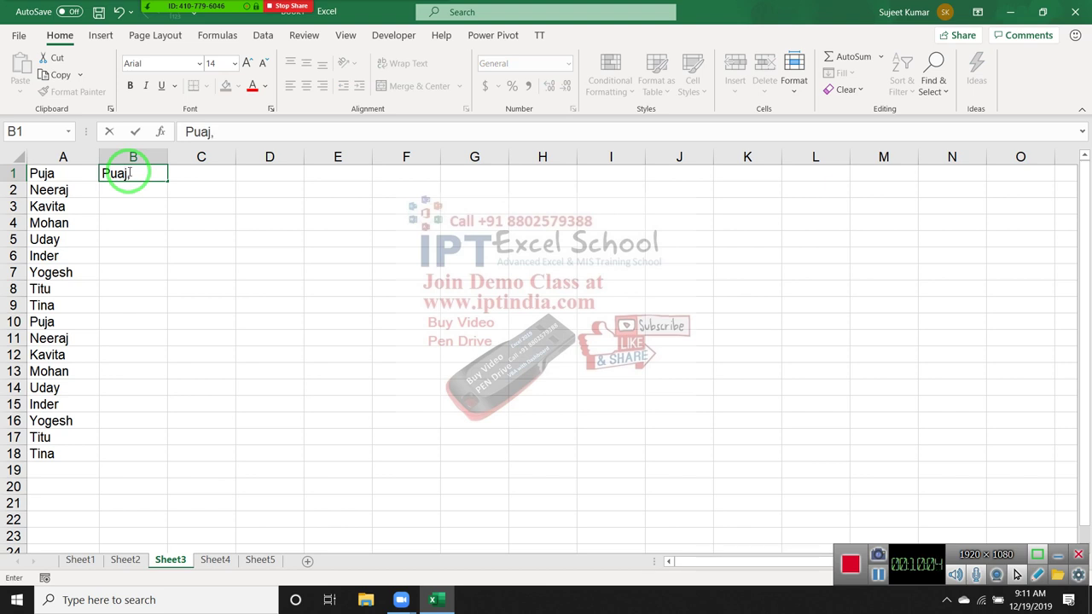
type("Neer")
type("aj,")
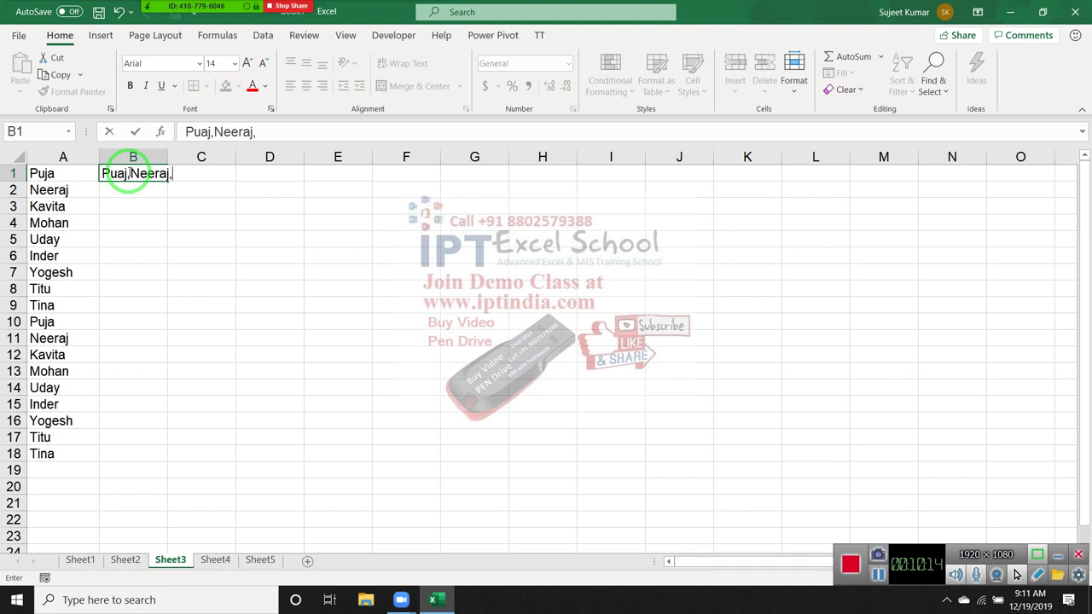
key("Escape")
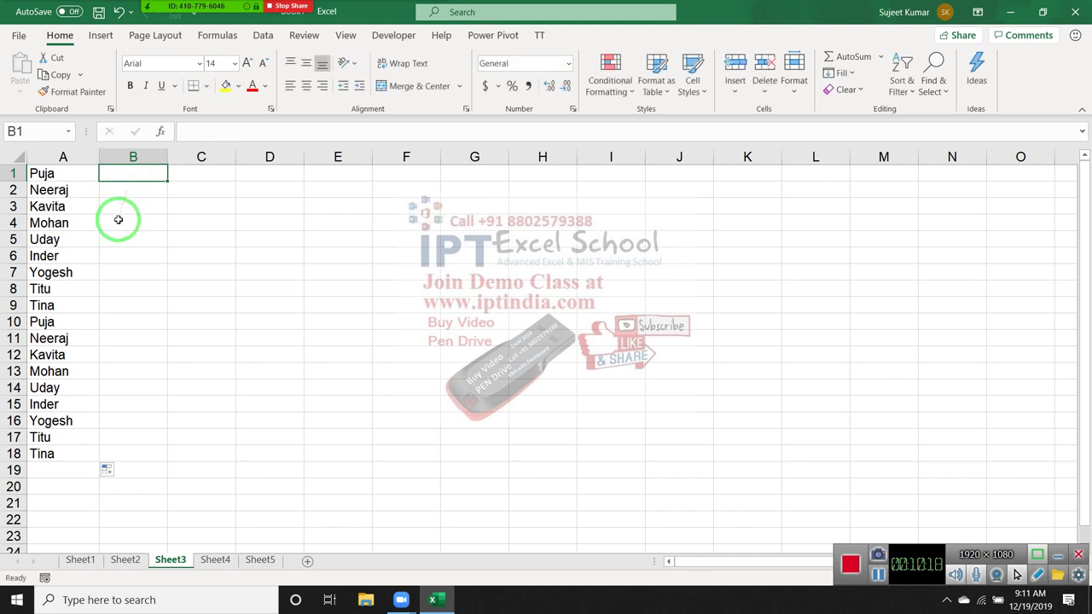
left_click(125, 208)
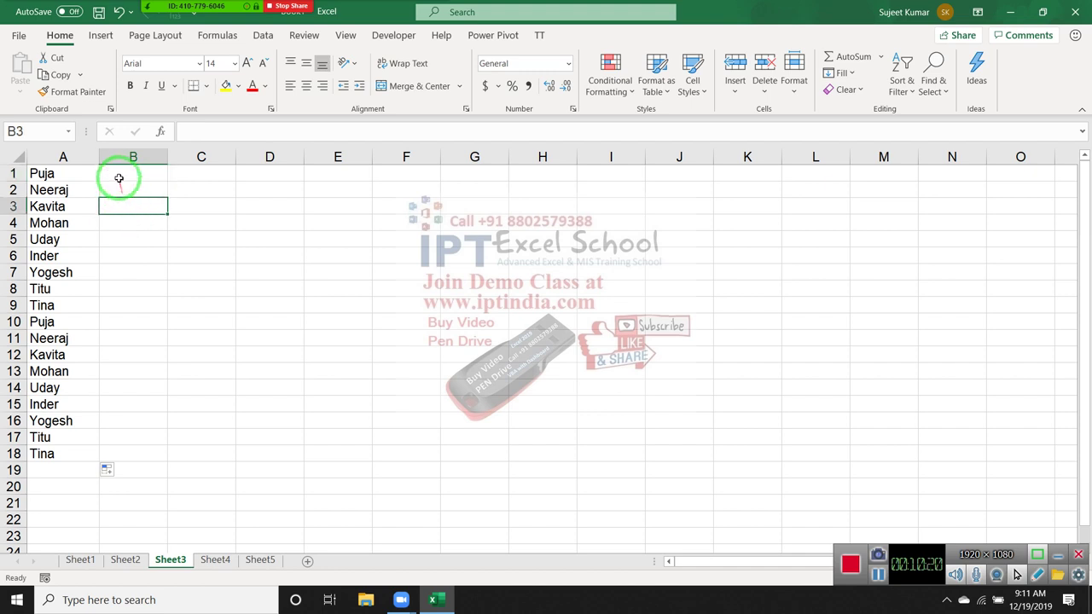
left_click(119, 177)
type("=")
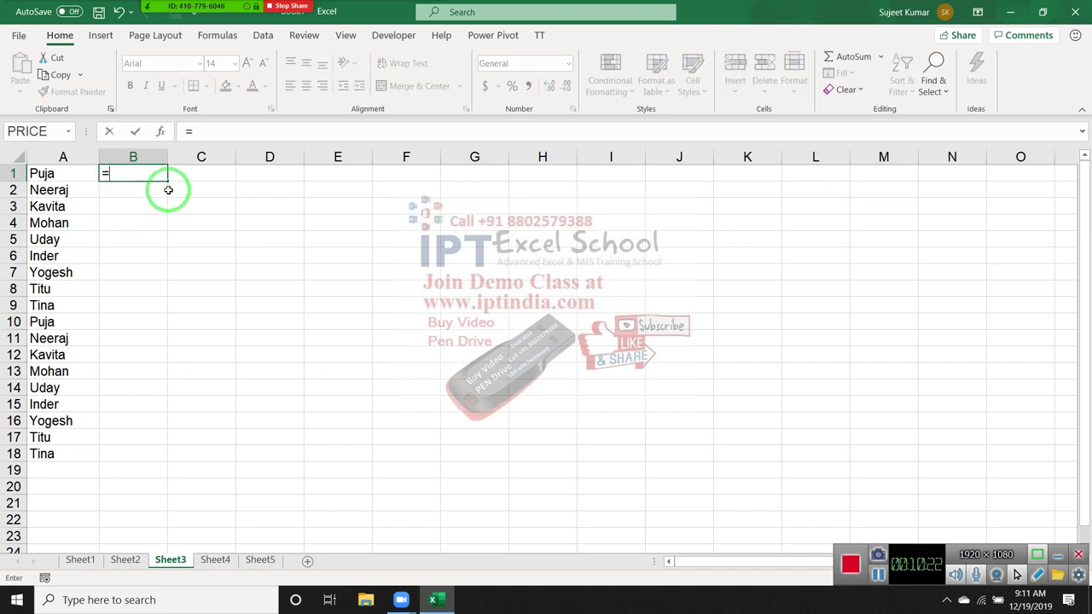
key("Escape")
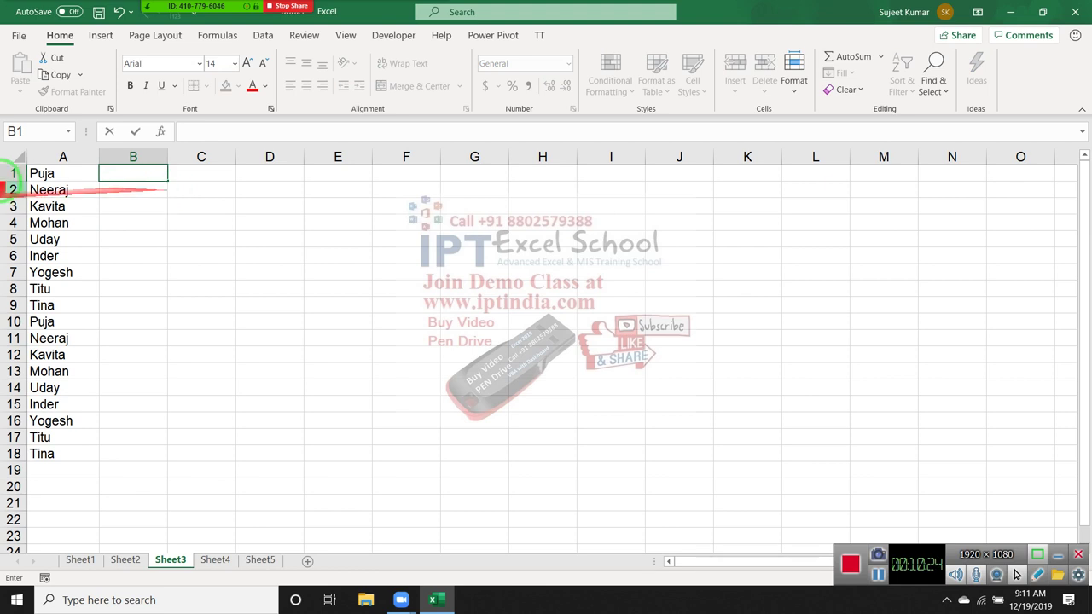
Widen column A far beyond its names and select B1.
left_click(116, 237)
left_click_drag(92, 158, 510, 196)
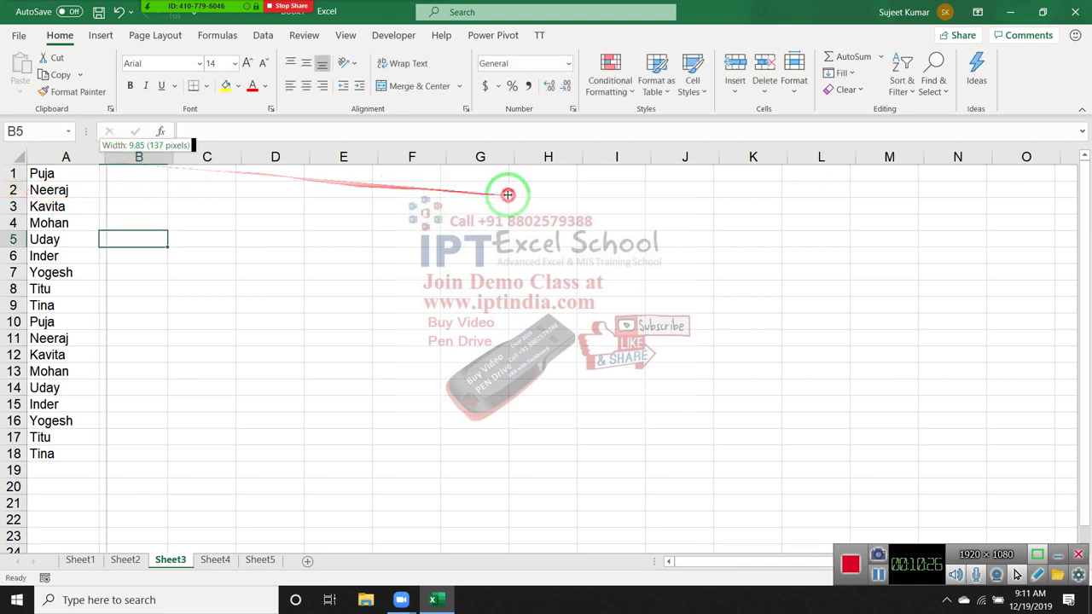
left_click(520, 176)
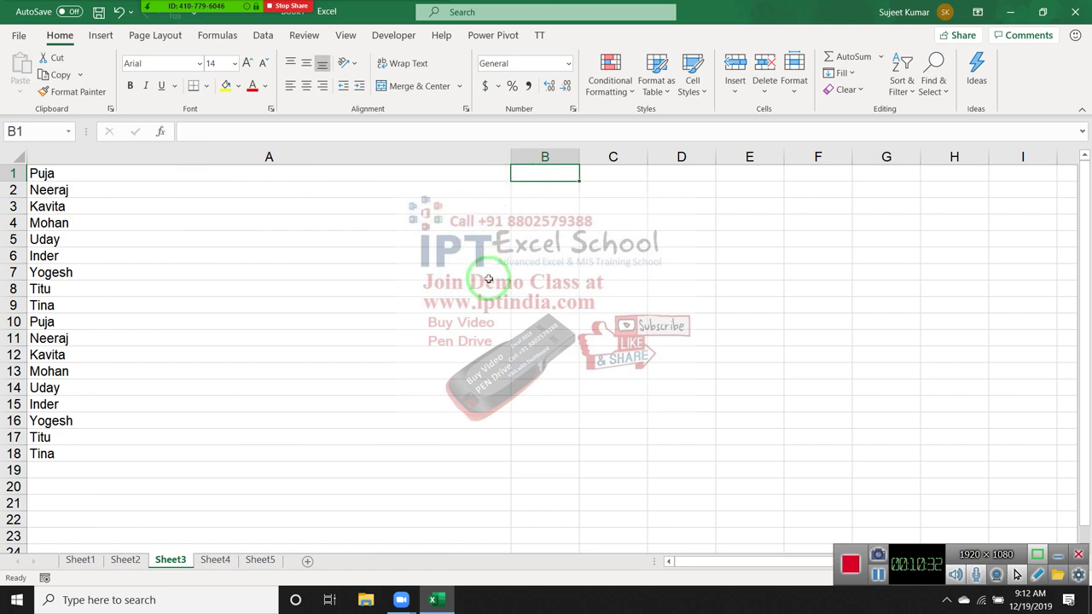
left_click(451, 181)
left_click_drag(439, 256, 428, 304)
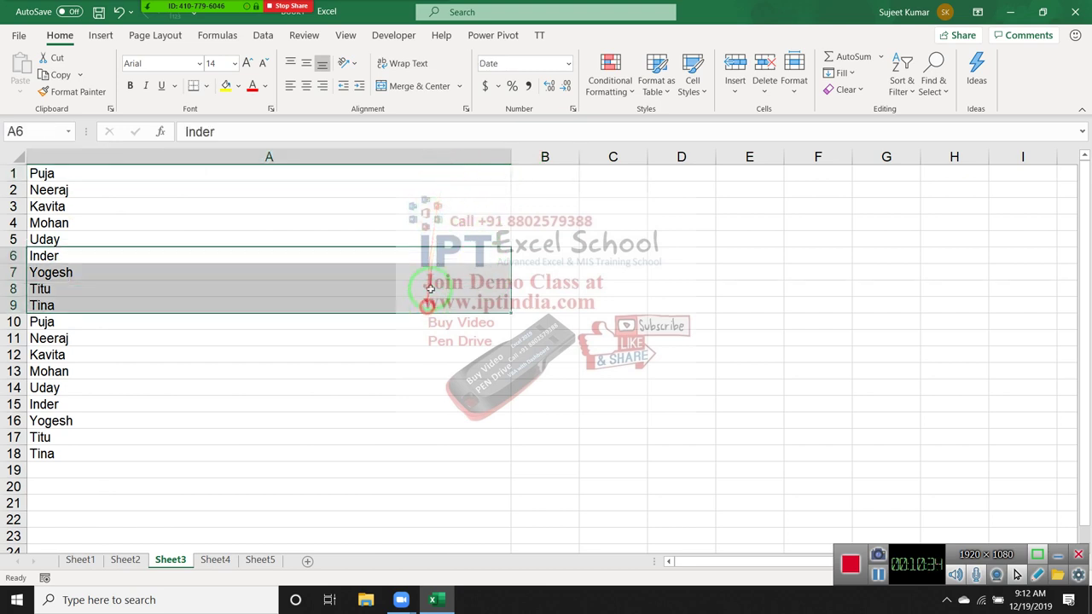
left_click(535, 177)
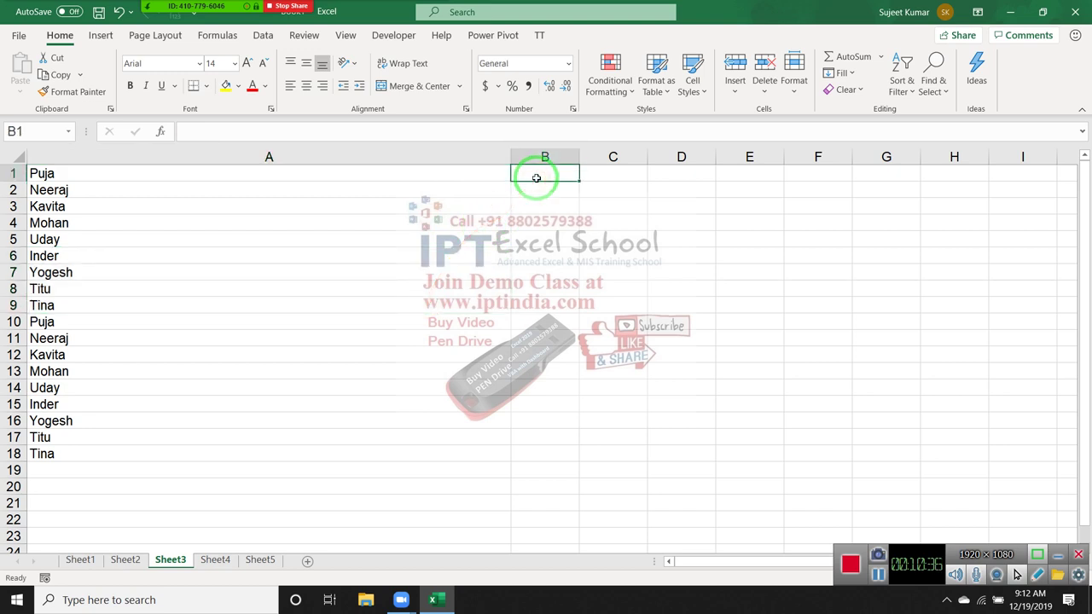
type("=")
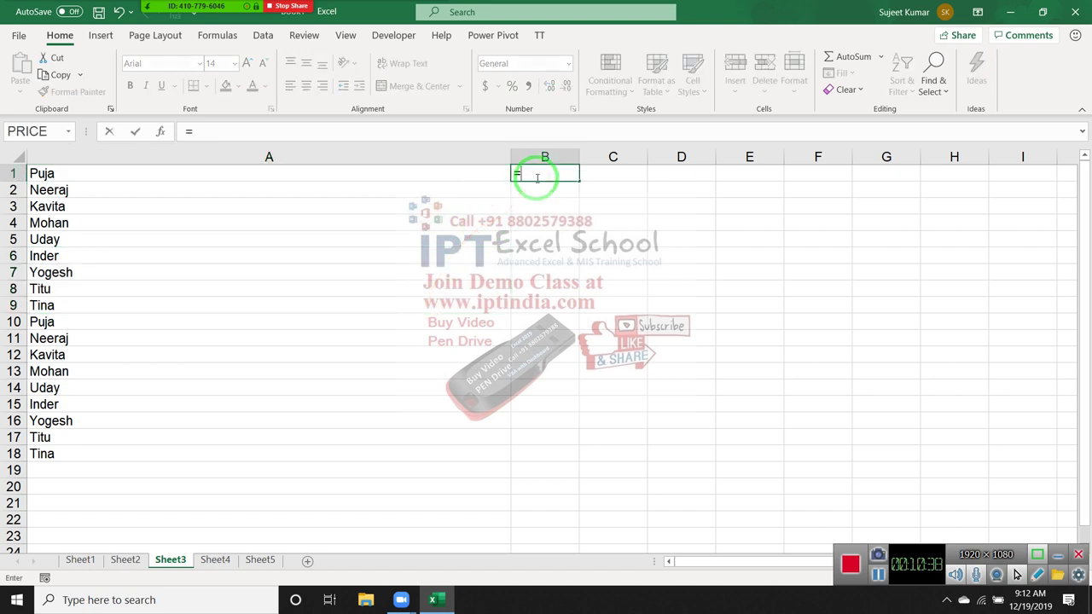
type("c")
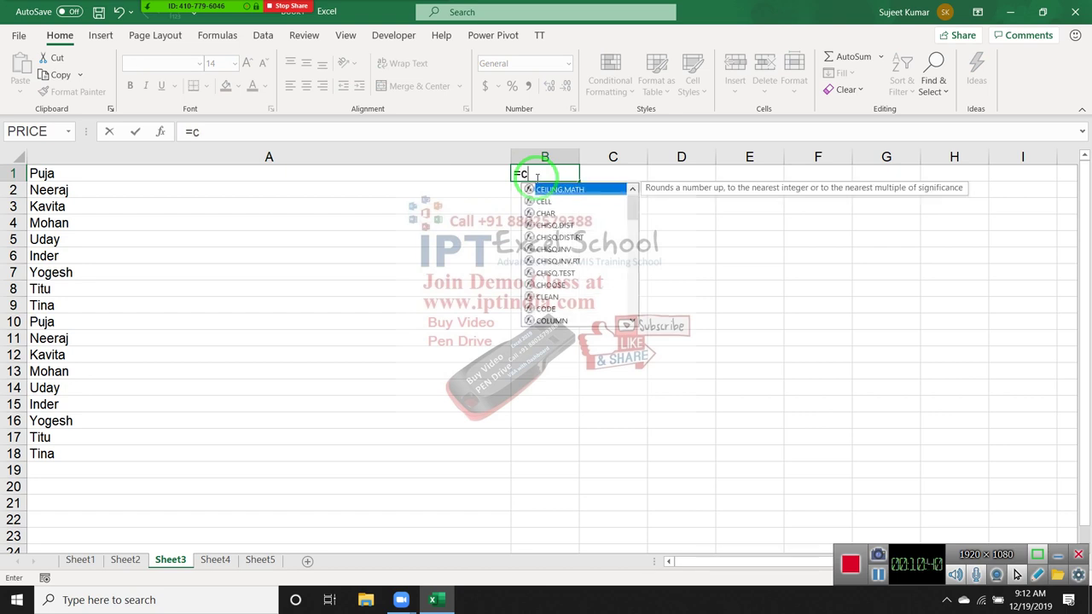
type("on")
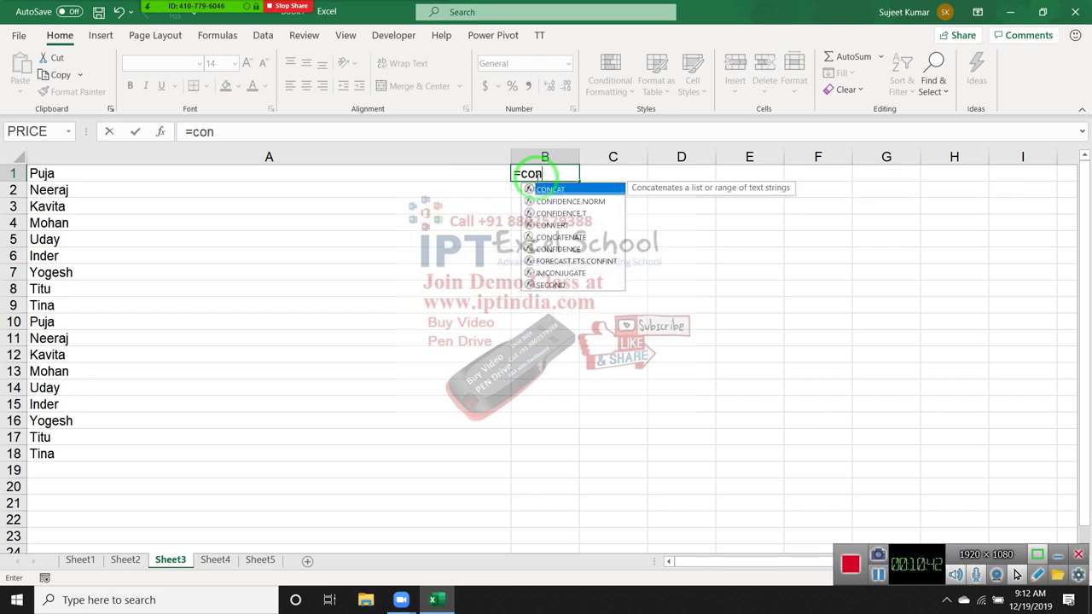
key("Down")
key("Down")
key("Down")
key("Down")
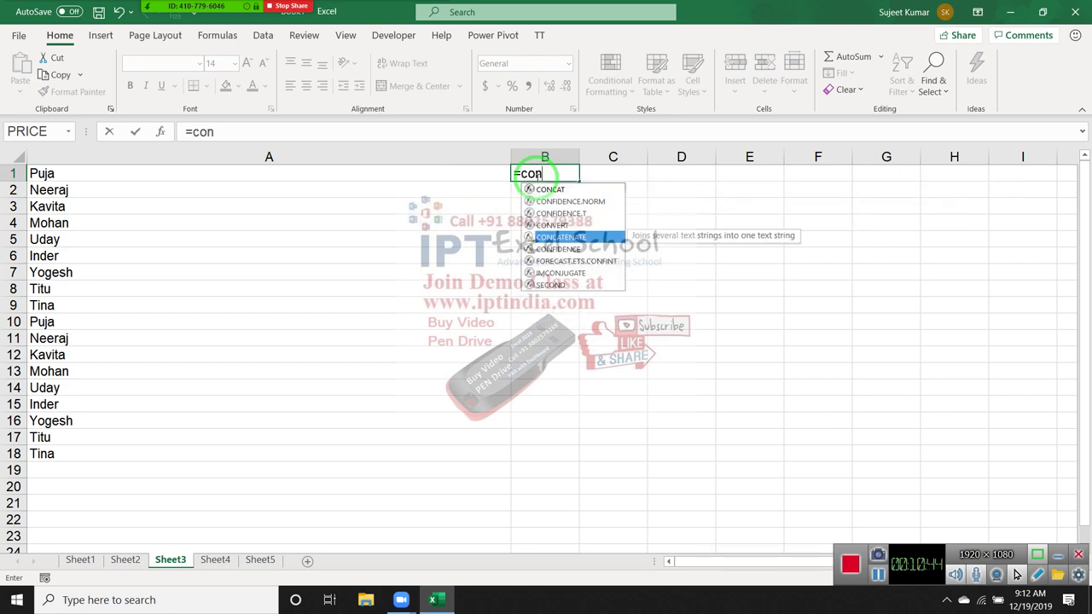
key("Tab")
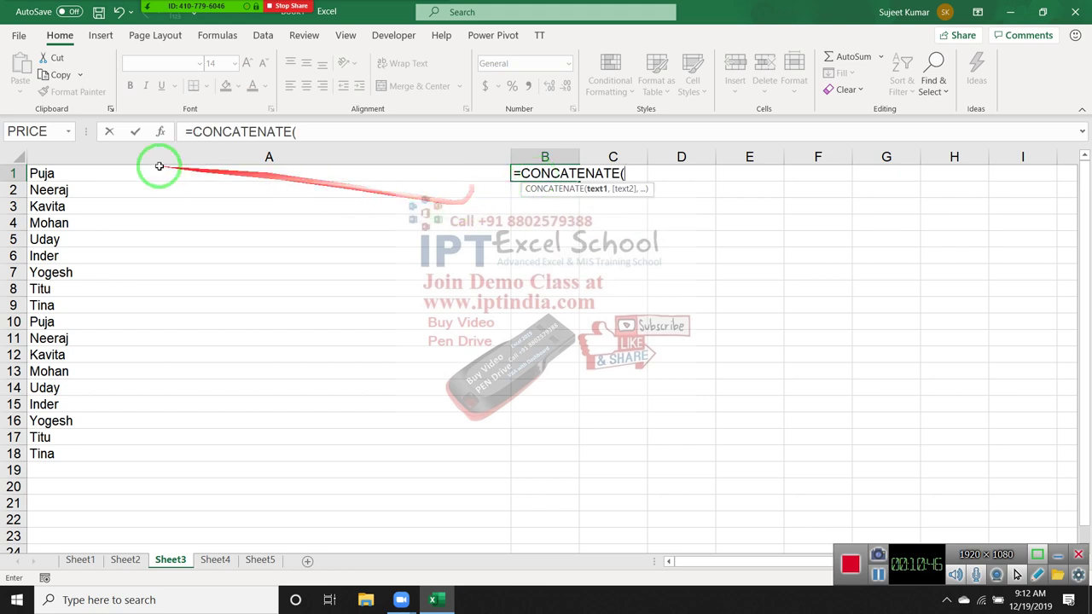
left_click_drag(158, 170, 141, 466)
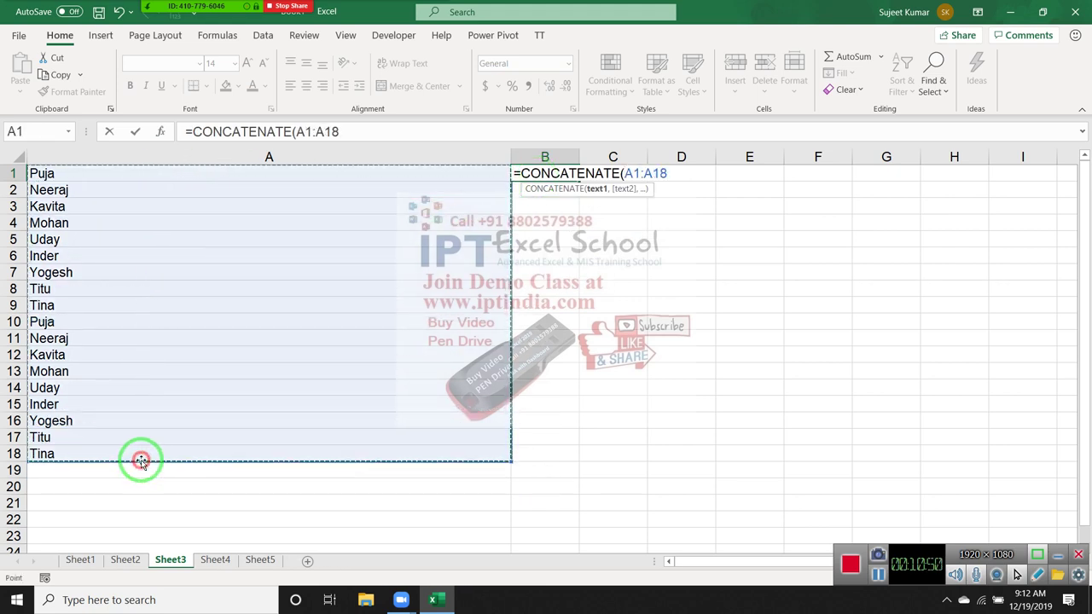
left_click_drag(141, 466, 142, 461)
key("Return")
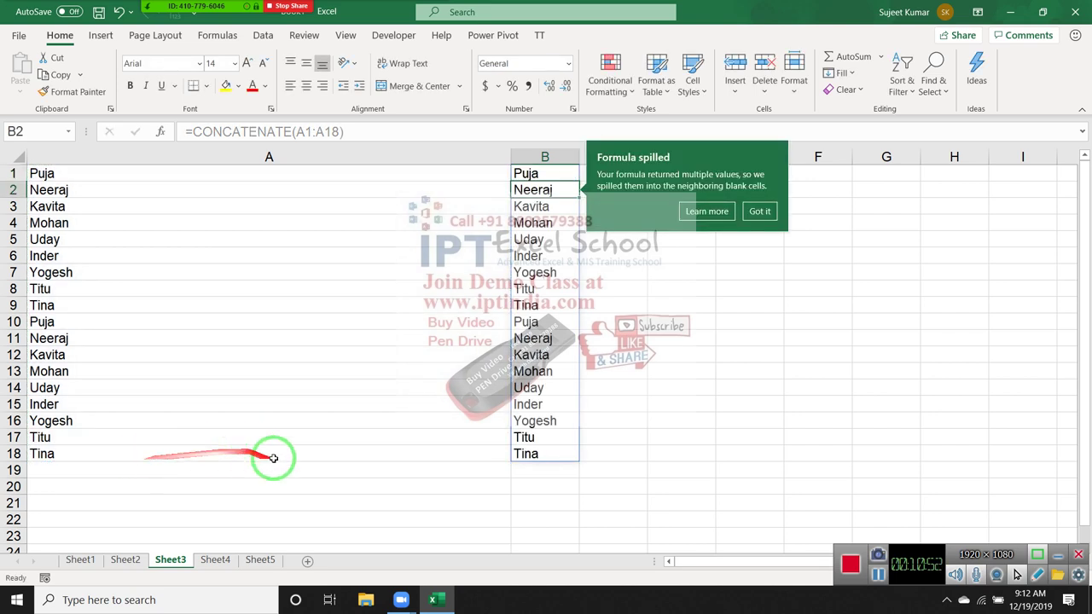
left_click(398, 390)
left_click(541, 371)
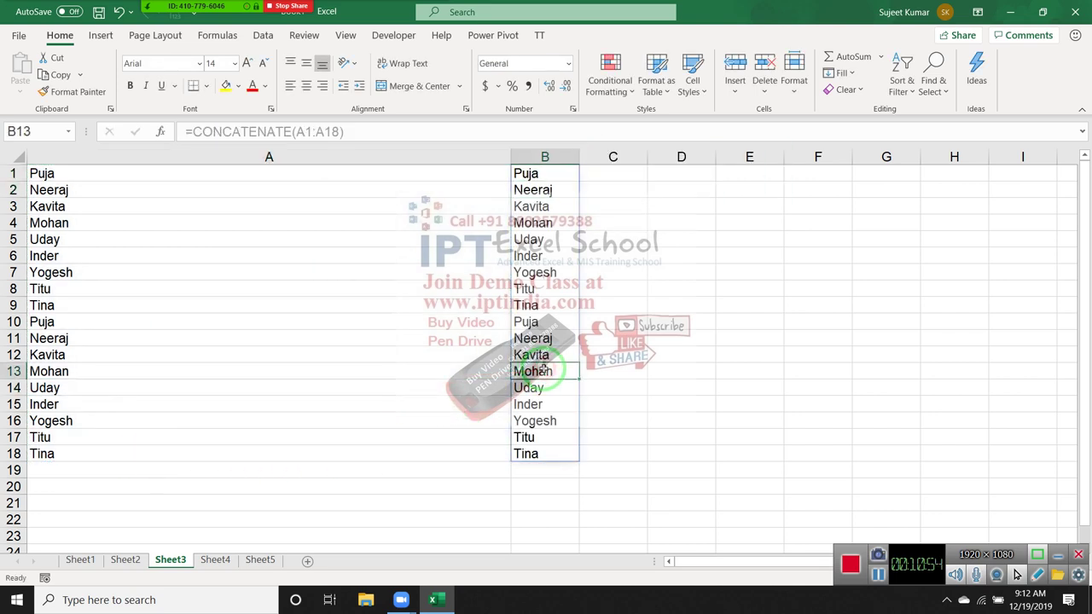
left_click(542, 173)
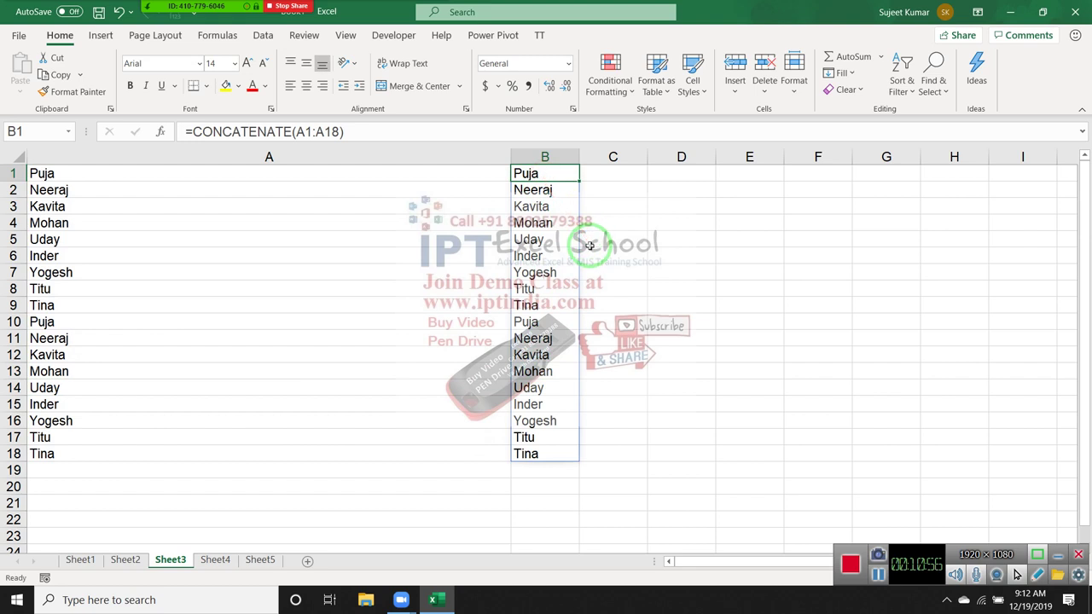
key("Delete")
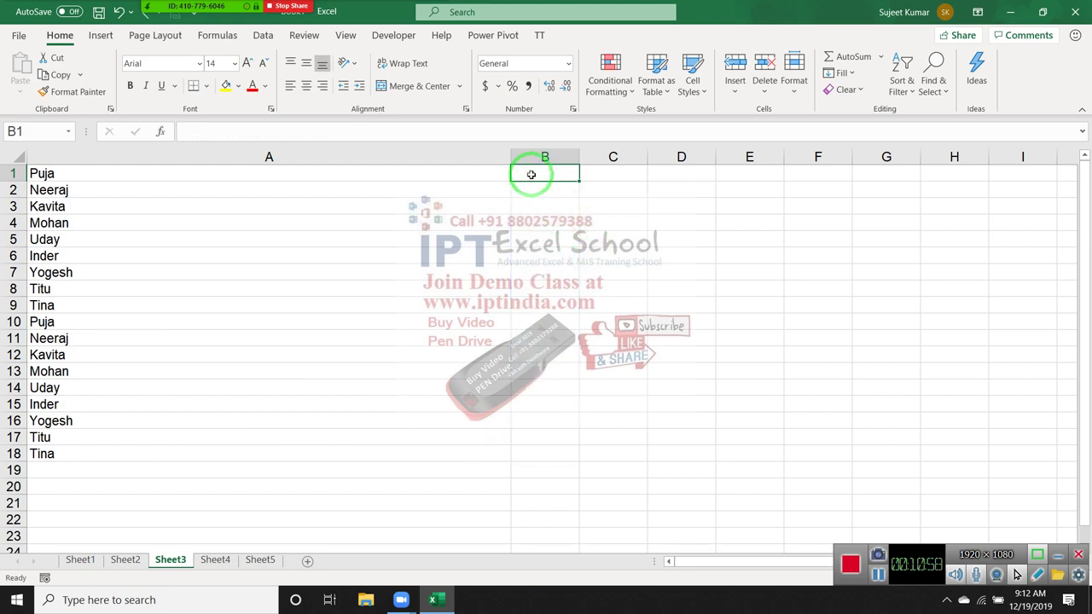
type("=con")
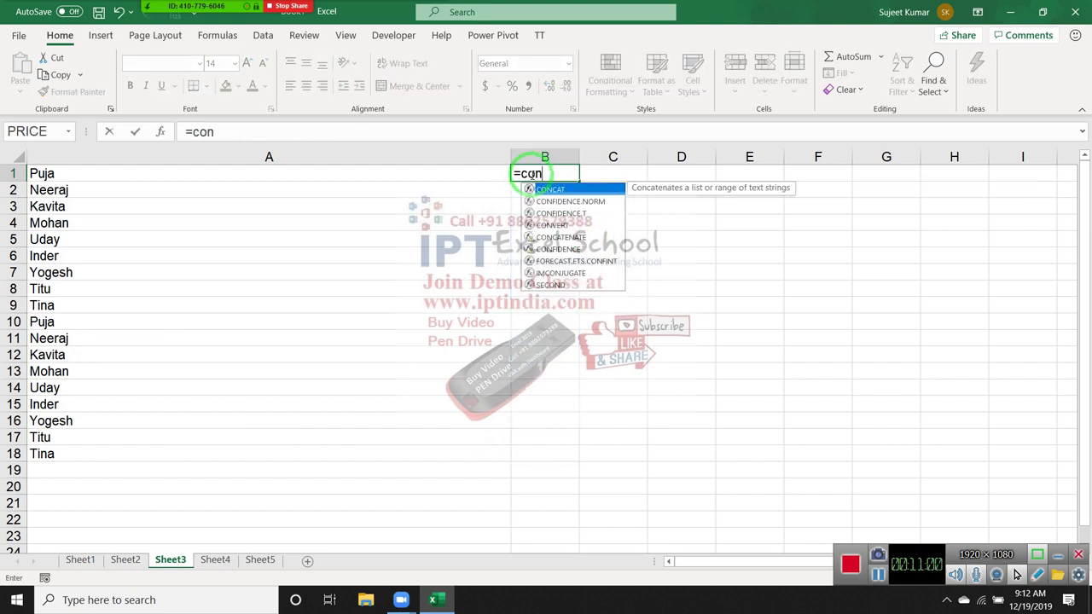
key("Down")
key("Down")
key("Down")
key("Down")
key("Tab")
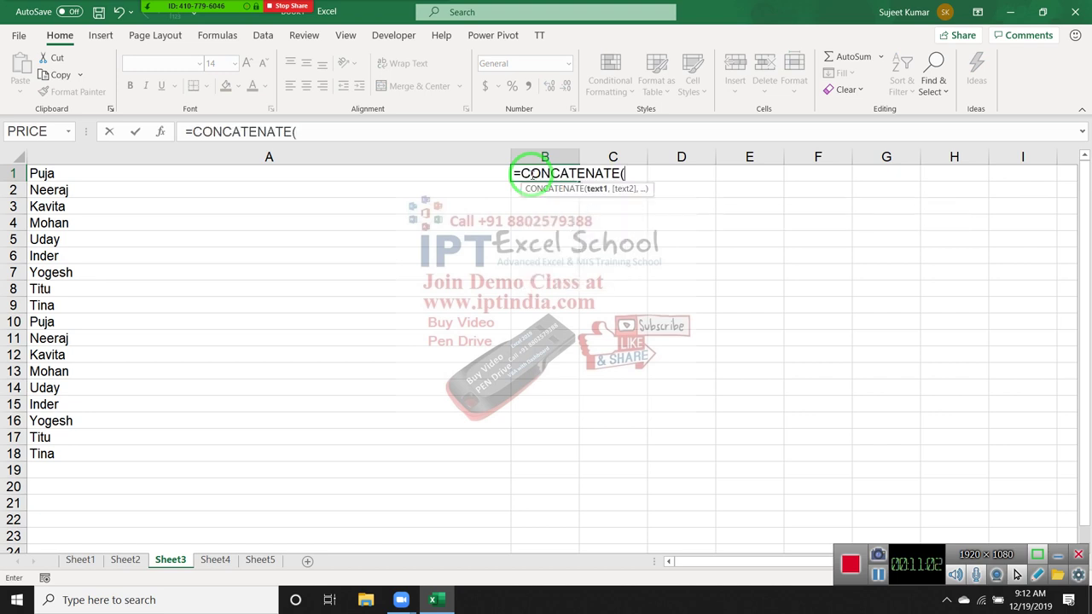
left_click(384, 173)
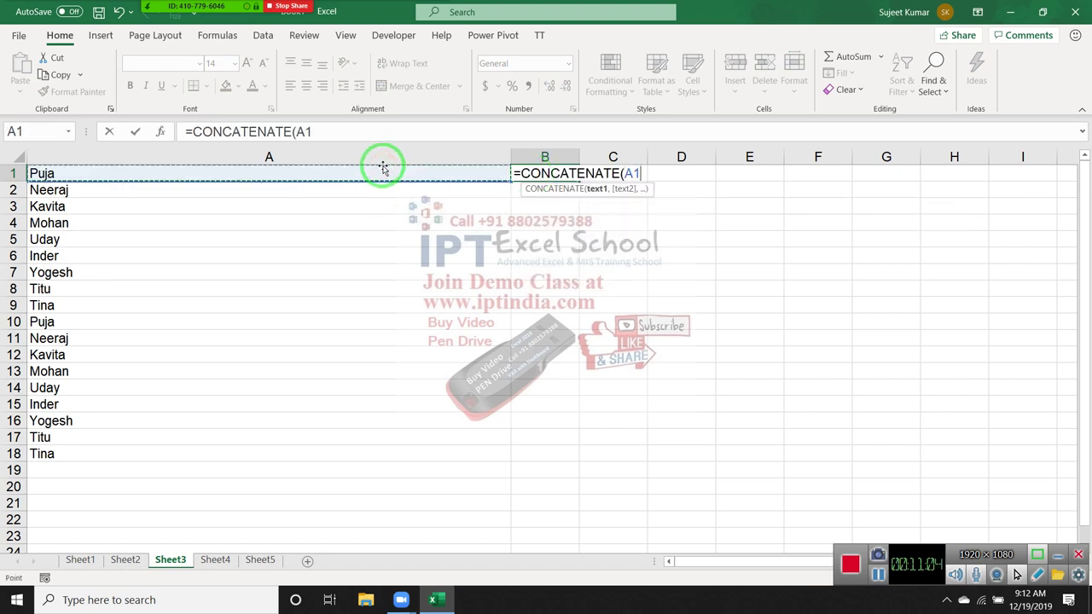
type(",")
left_click(359, 189)
type(",")
left_click(367, 206)
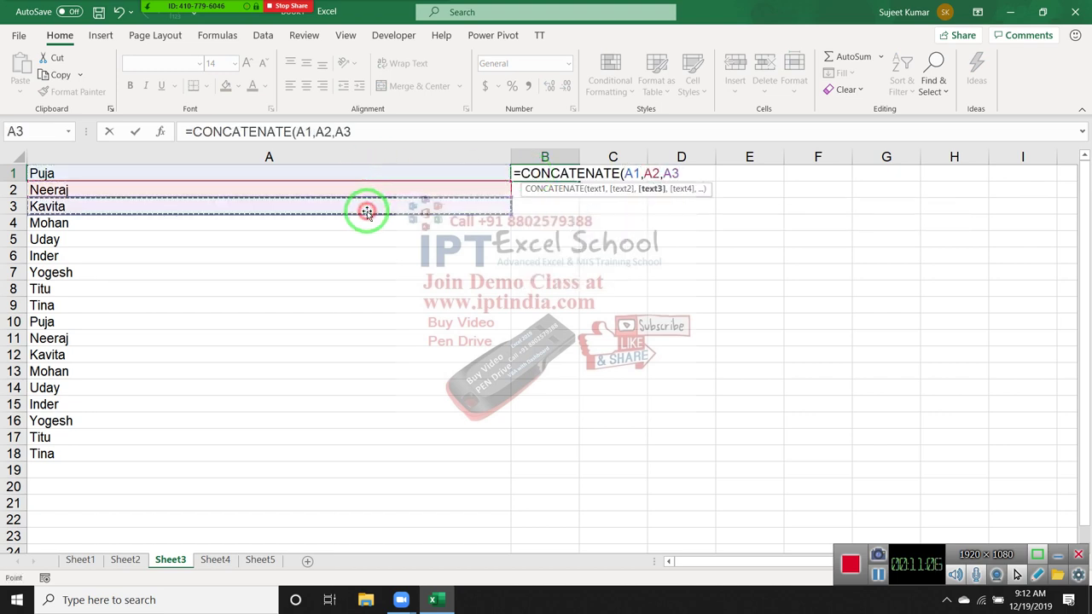
type(",")
left_click(370, 223)
type(",")
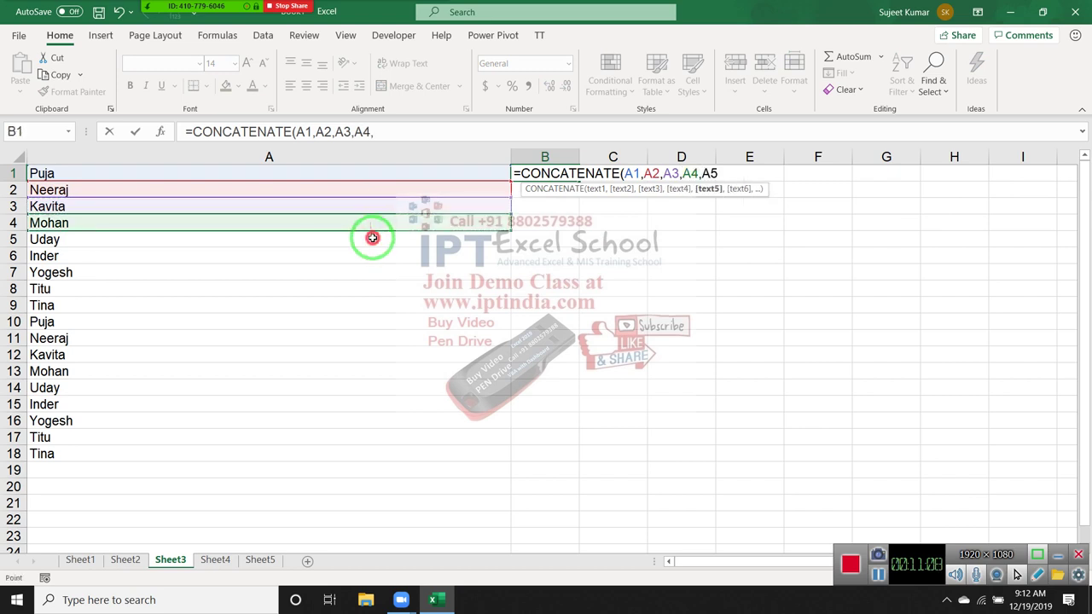
left_click(375, 240)
type(",")
left_click(381, 256)
type(",")
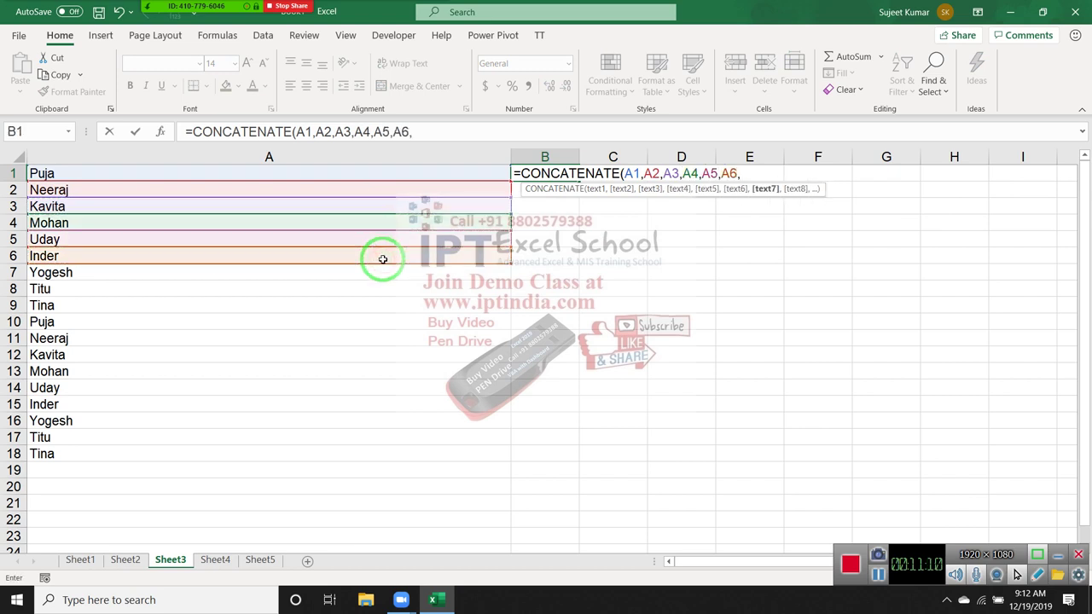
key("BackSpace")
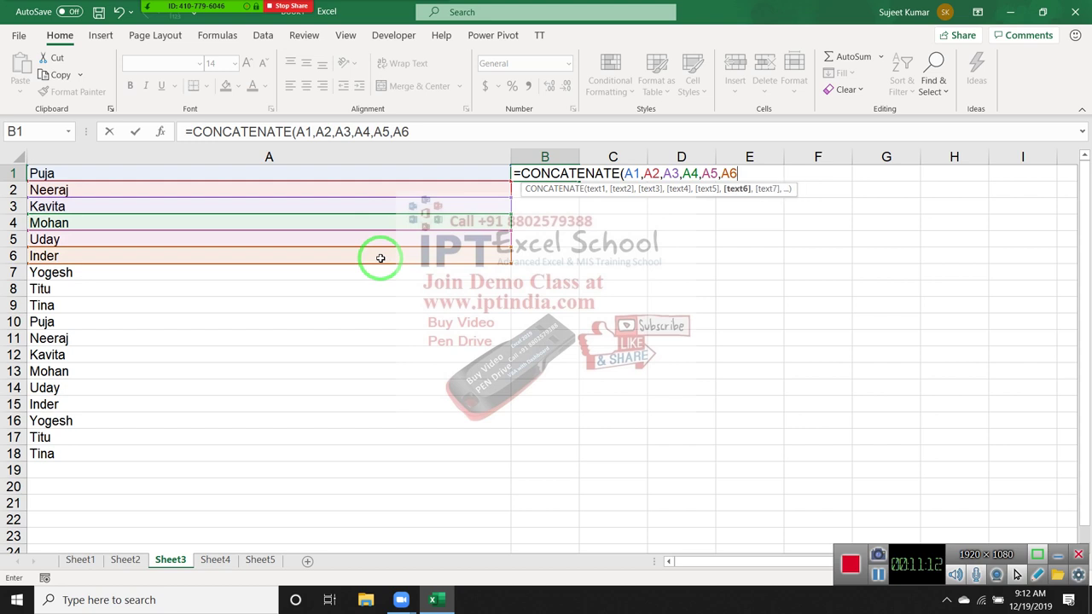
key("Return")
key("Up")
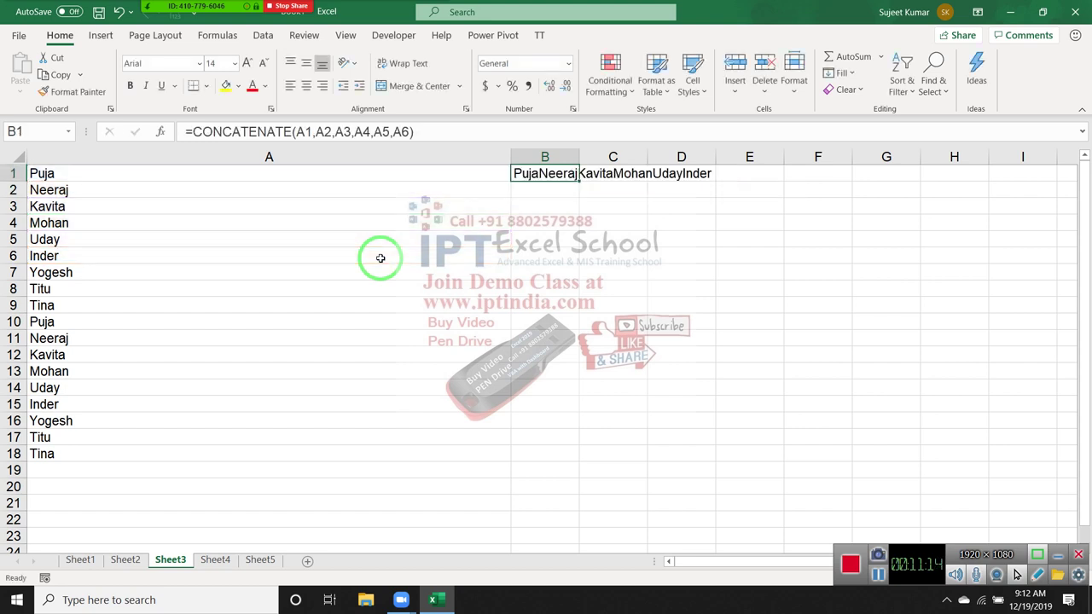
key("Delete")
Fill Justify the names in A1:A19 into two lines in A1 and A2, widening column A slightly.
left_click(350, 176)
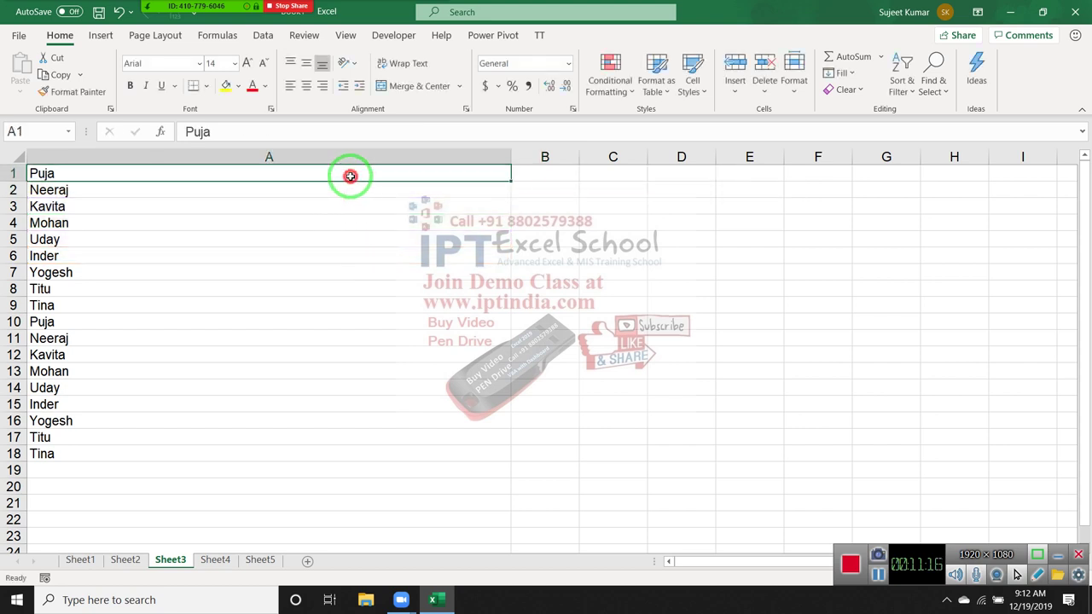
left_click_drag(350, 175, 333, 470)
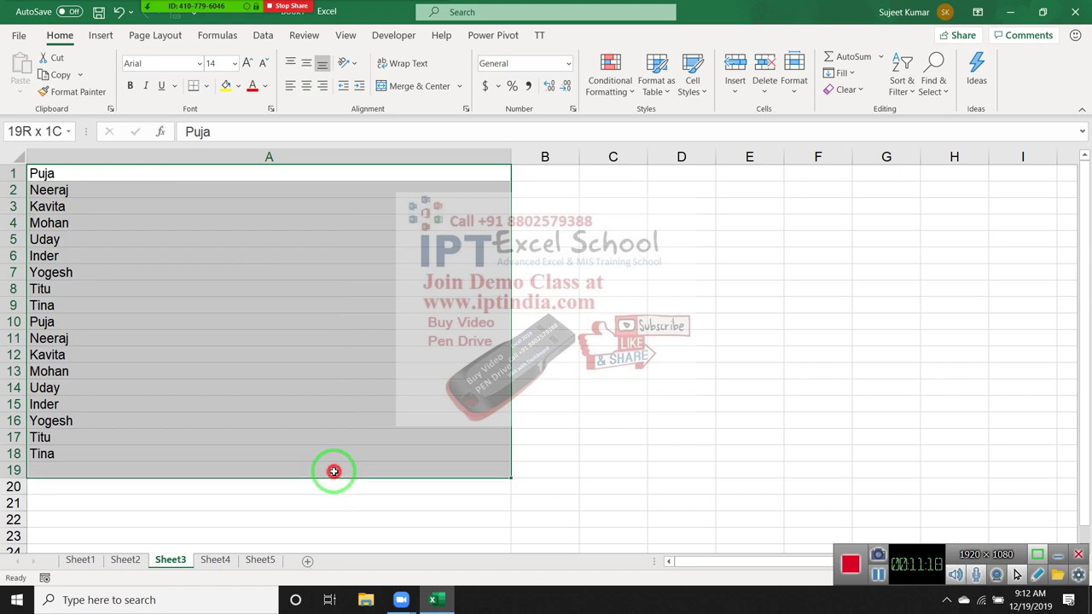
left_click(852, 74)
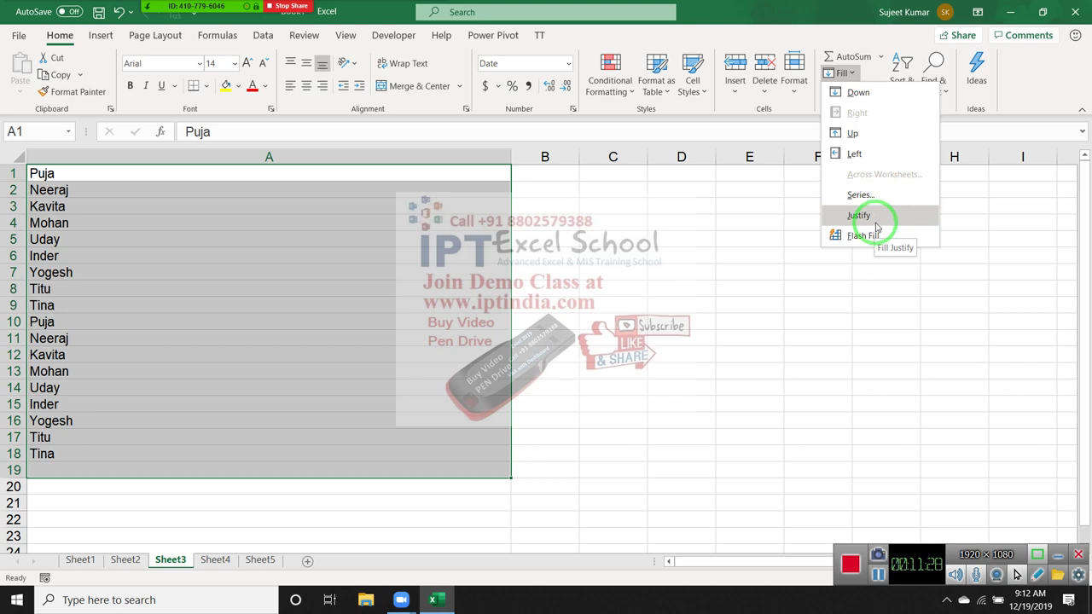
left_click(880, 224)
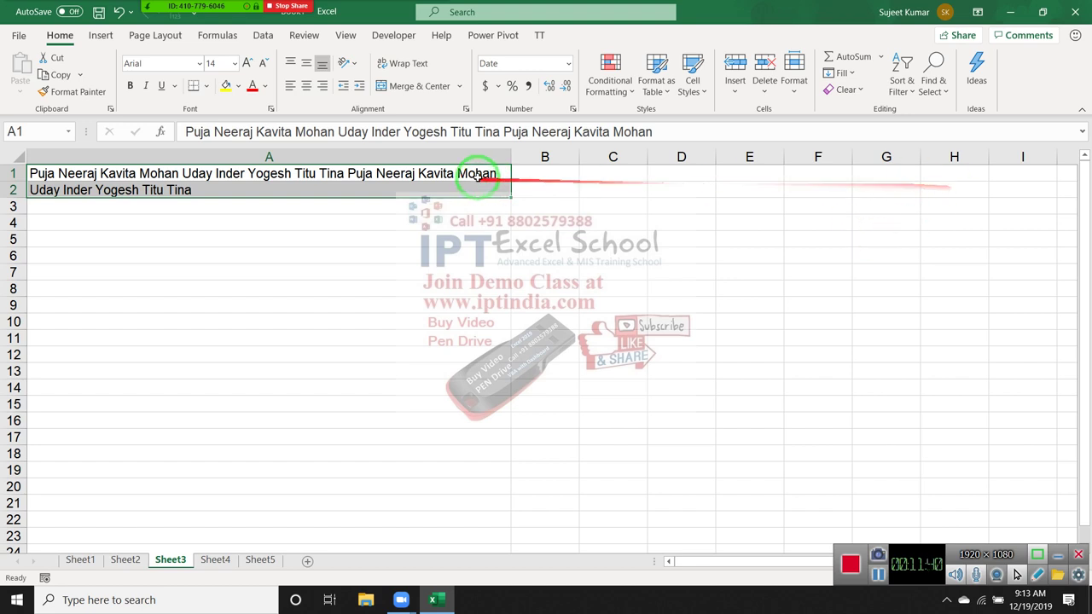
left_click_drag(511, 157, 536, 157)
left_click(821, 183)
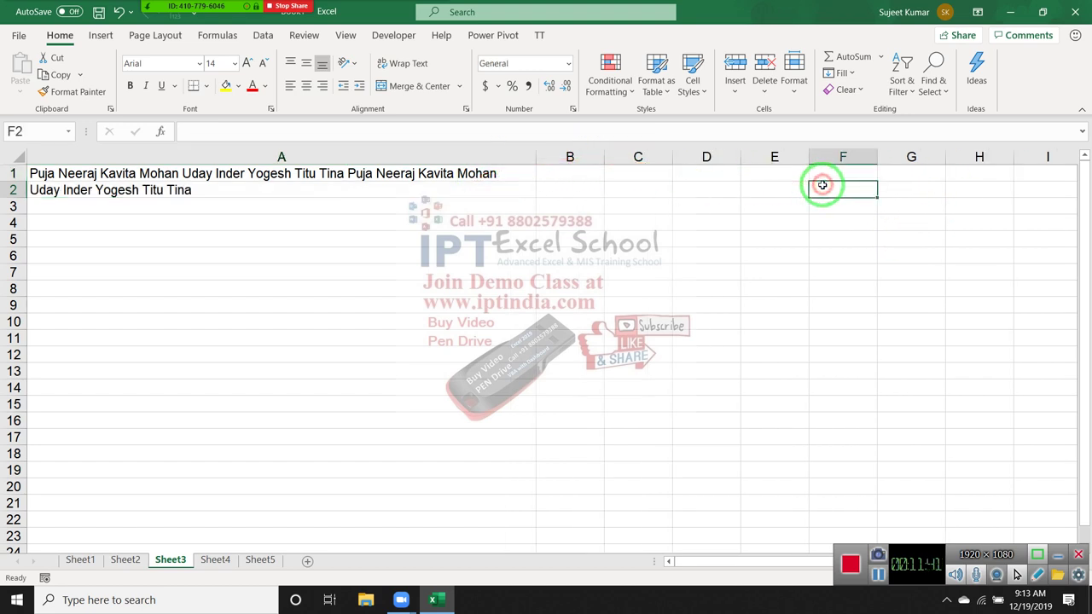
Widen column A, Fill Justify A1:A2 into one line in A1, then narrow column A to about 132 pixels.
left_click(611, 185)
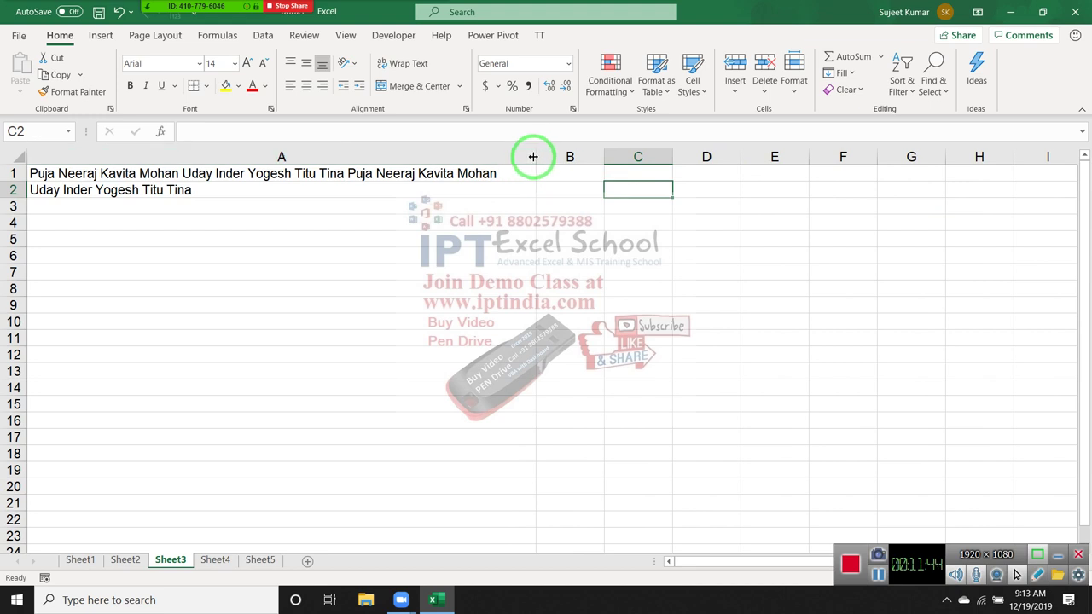
left_click_drag(535, 159, 845, 171)
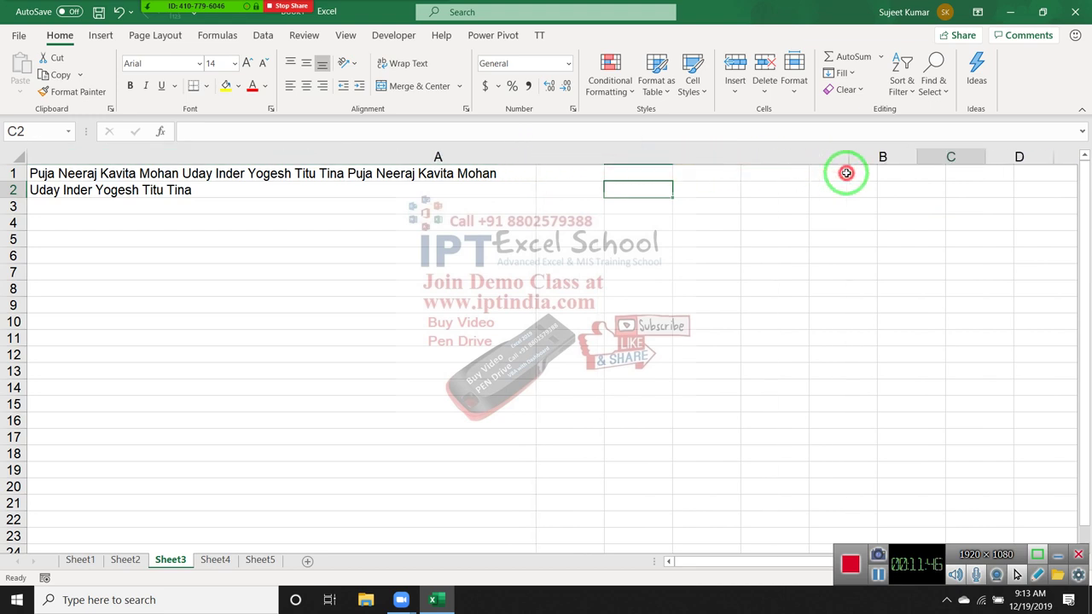
left_click(673, 168)
left_click_drag(671, 175, 671, 188)
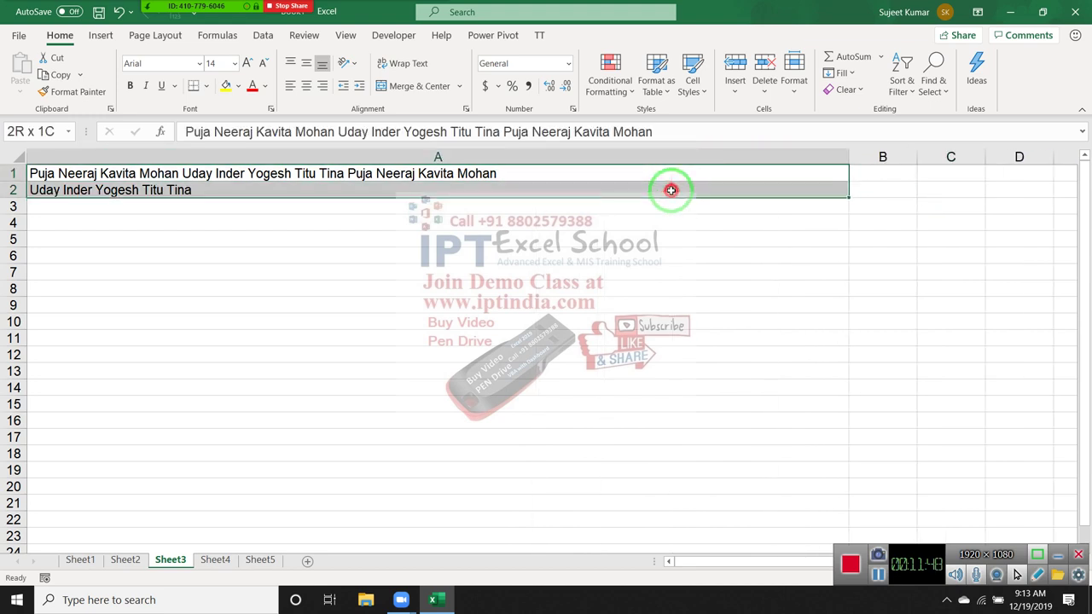
left_click(850, 75)
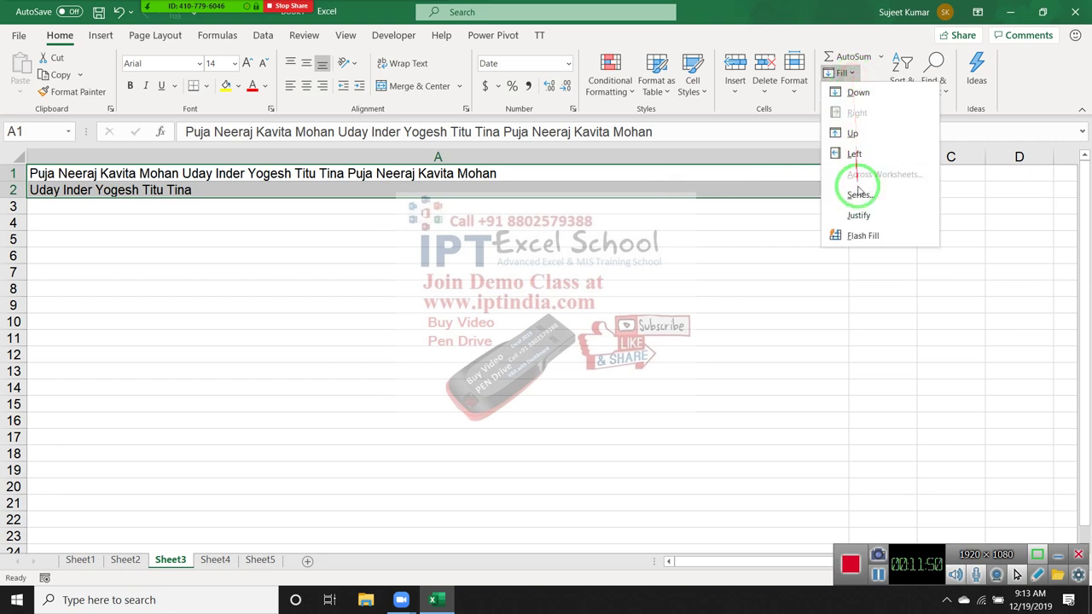
left_click(858, 212)
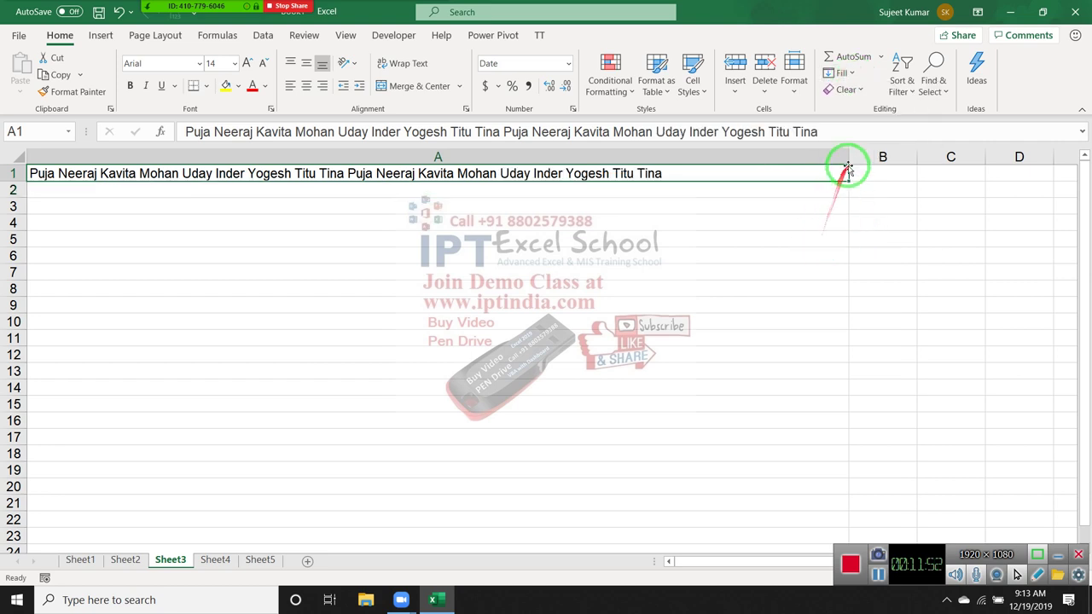
left_click_drag(849, 160, 293, 162)
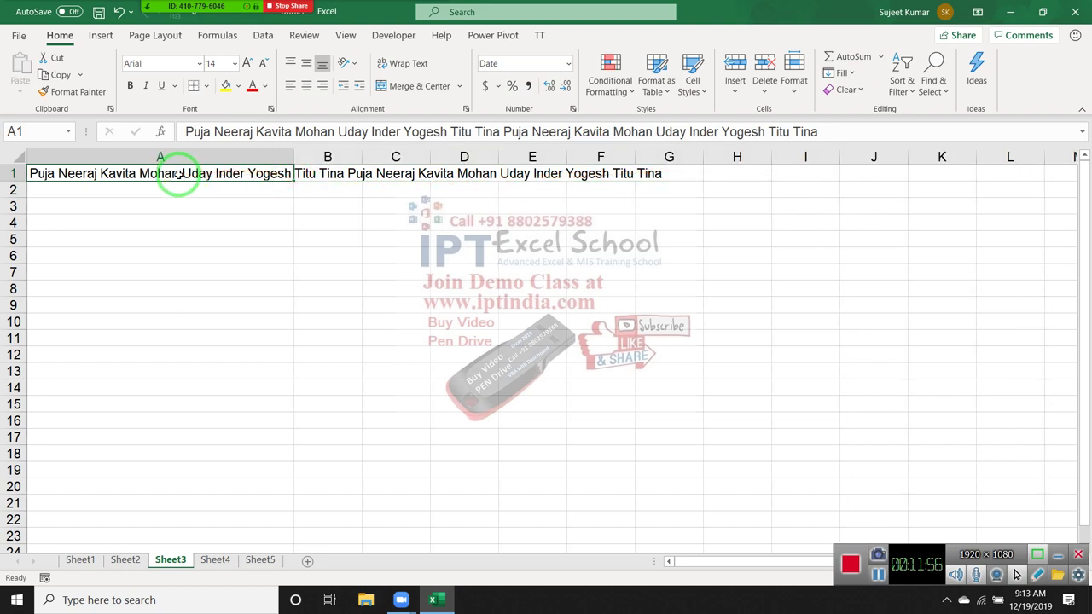
left_click_drag(294, 158, 103, 171)
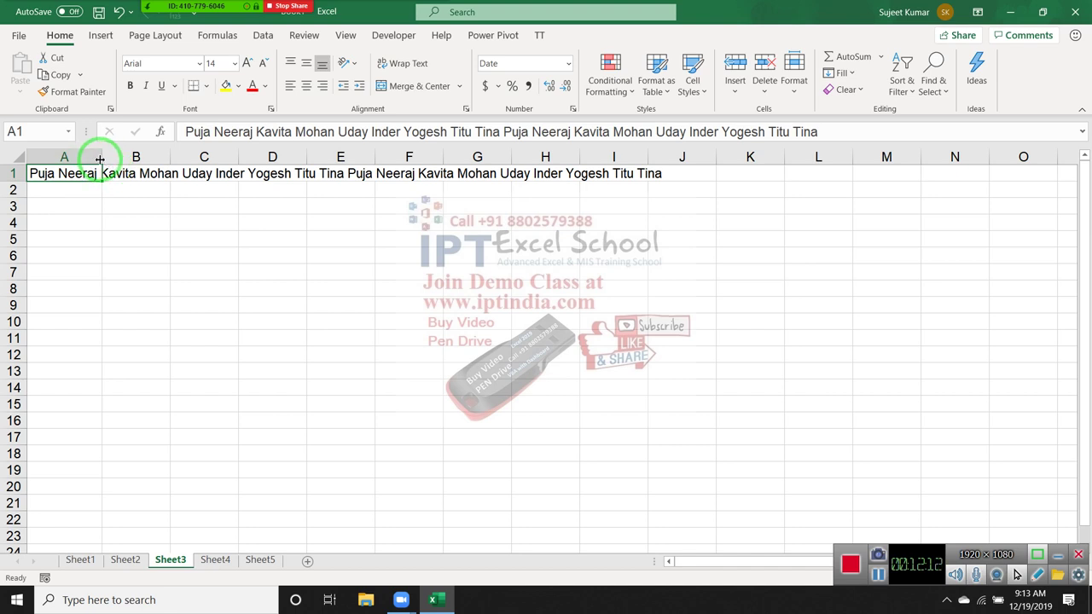
Narrow column A to about four characters and Fill Justify A1:A2 into one name per cell, accepting the warning.
left_click_drag(100, 159, 61, 179)
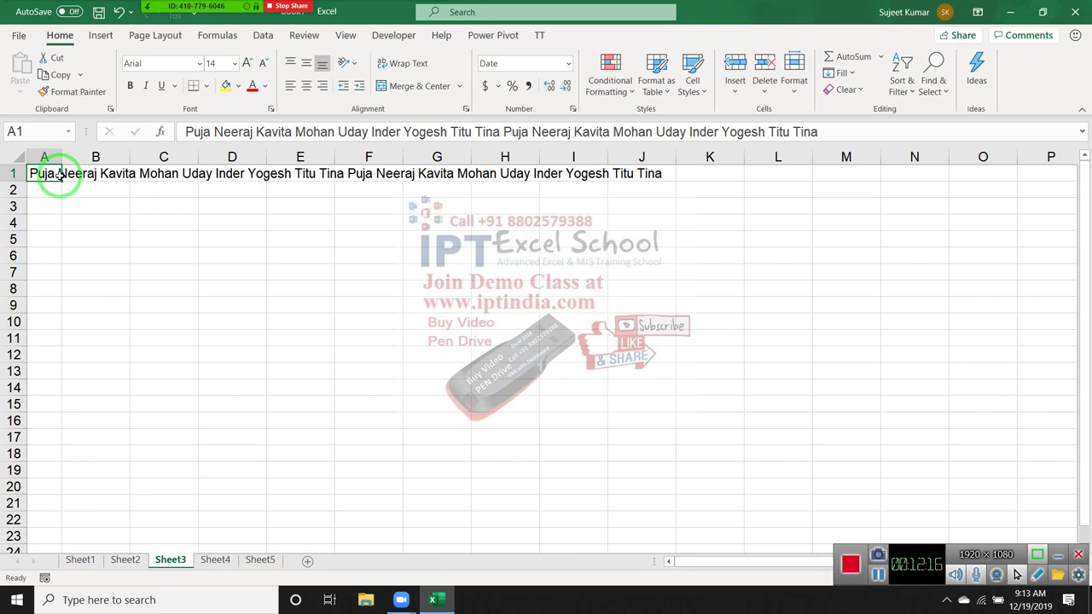
key("ctrl+Down")
key("ctrl+Up")
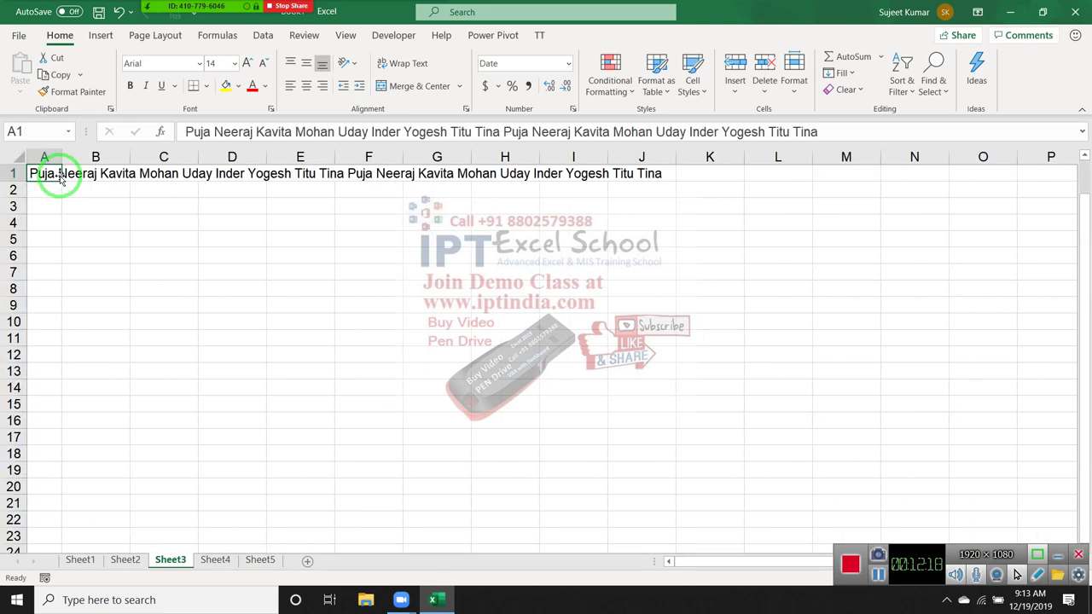
key("shift+Down")
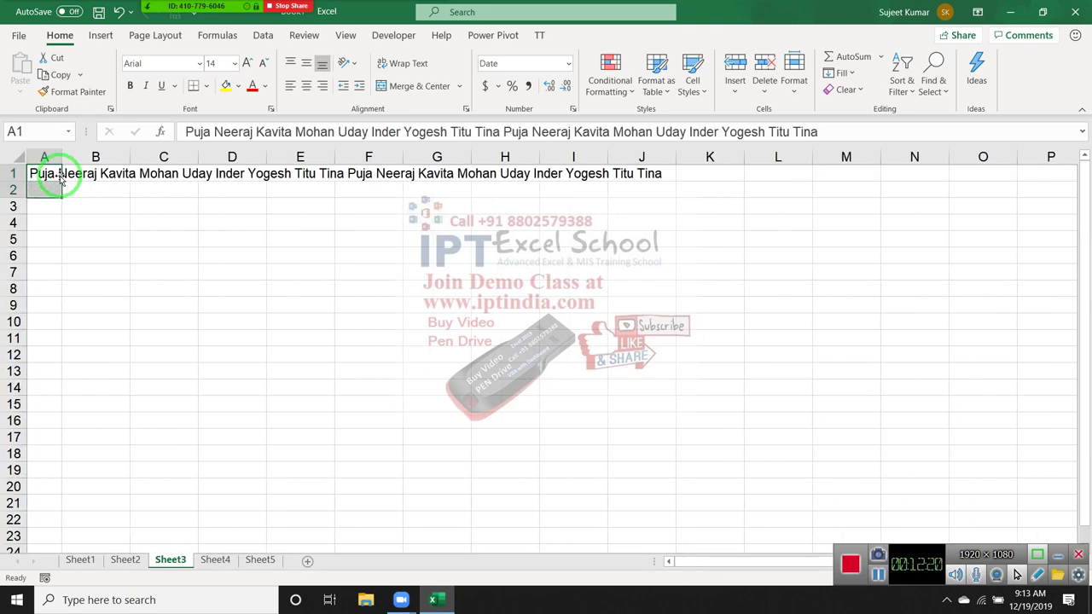
left_click(857, 77)
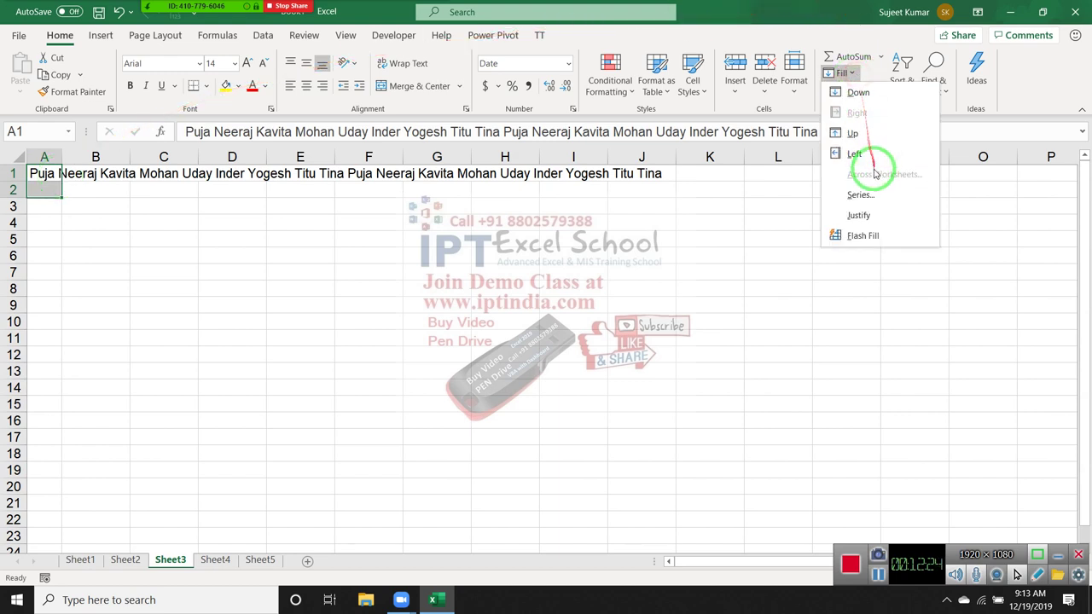
left_click(859, 216)
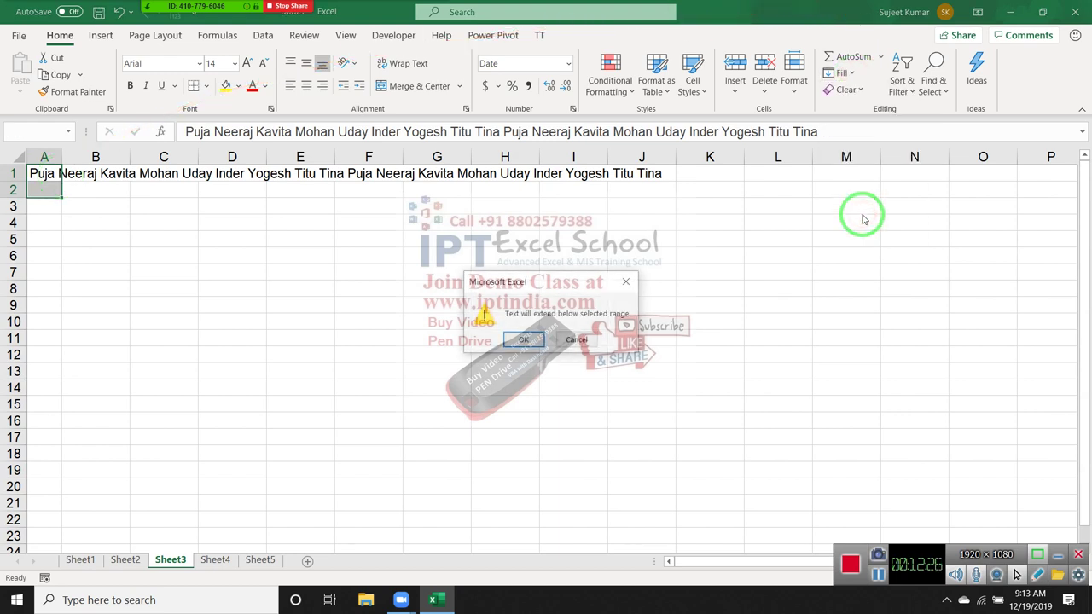
key("Return")
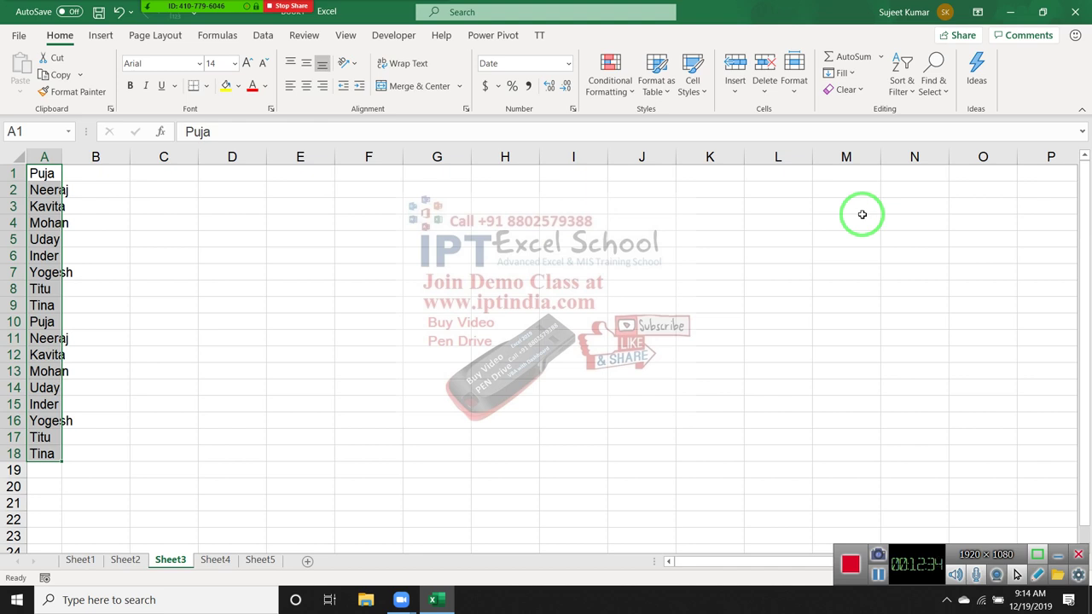
Widen column A so the names fit.
left_click_drag(856, 213, 876, 204)
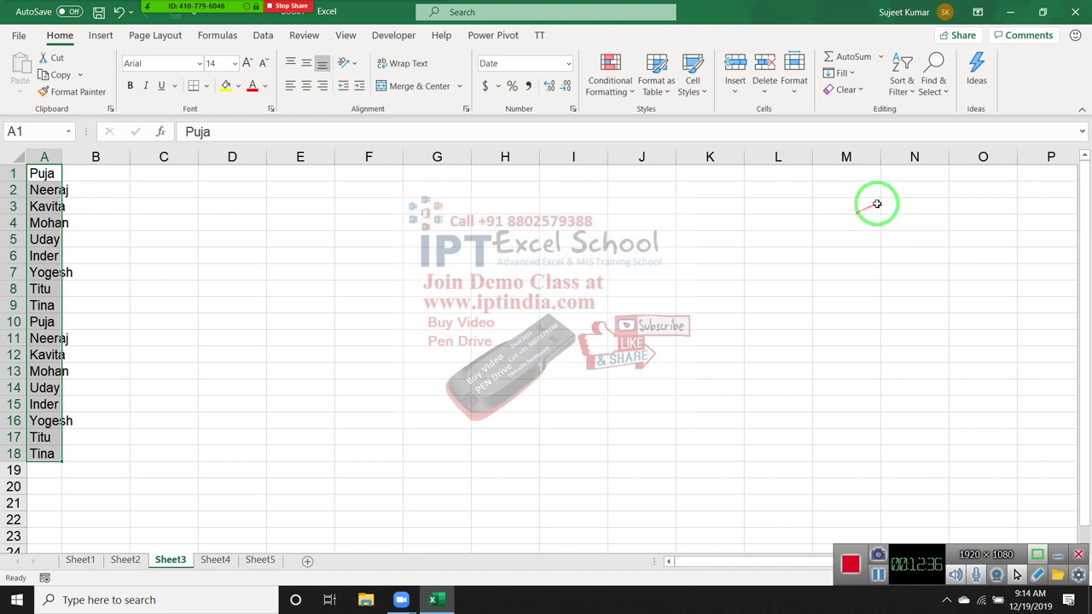
left_click(909, 220)
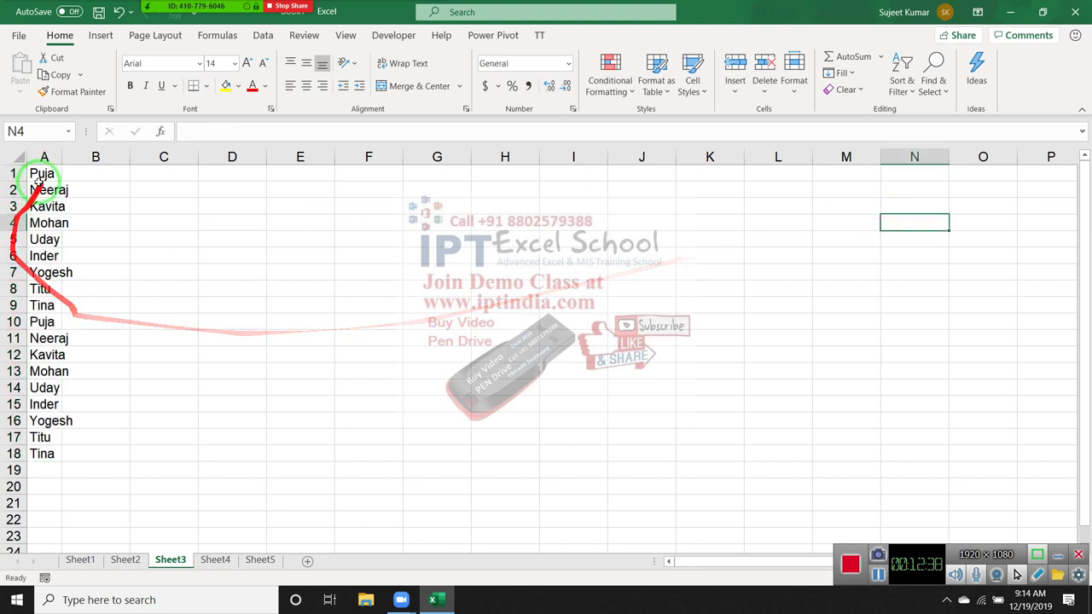
left_click_drag(58, 158, 93, 159)
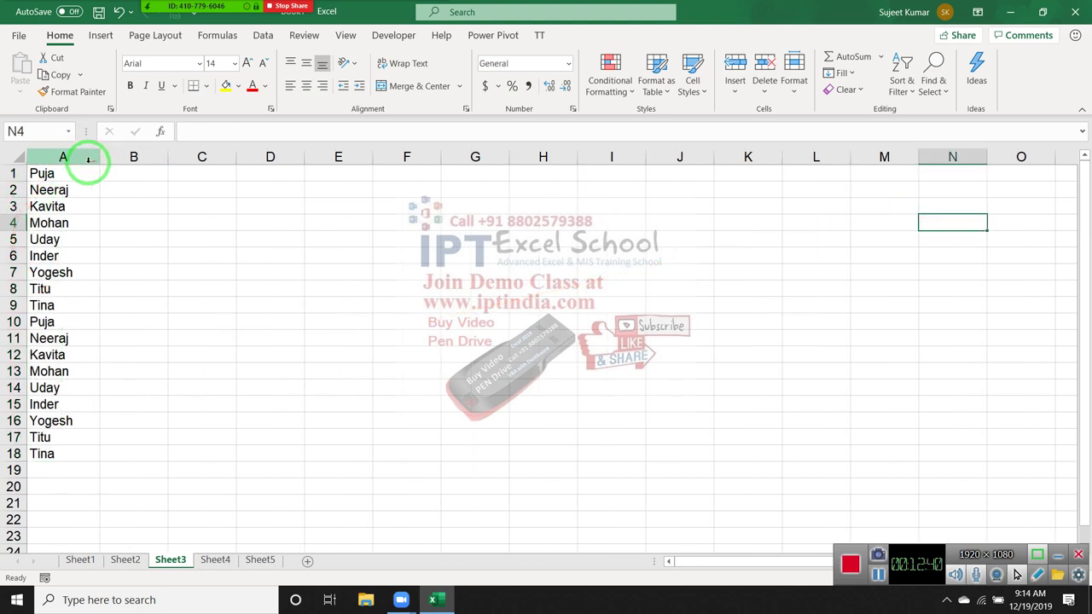
Enter =CONCAT(A1:A18) in B1 to join all eighteen names without spaces.
left_click(123, 175)
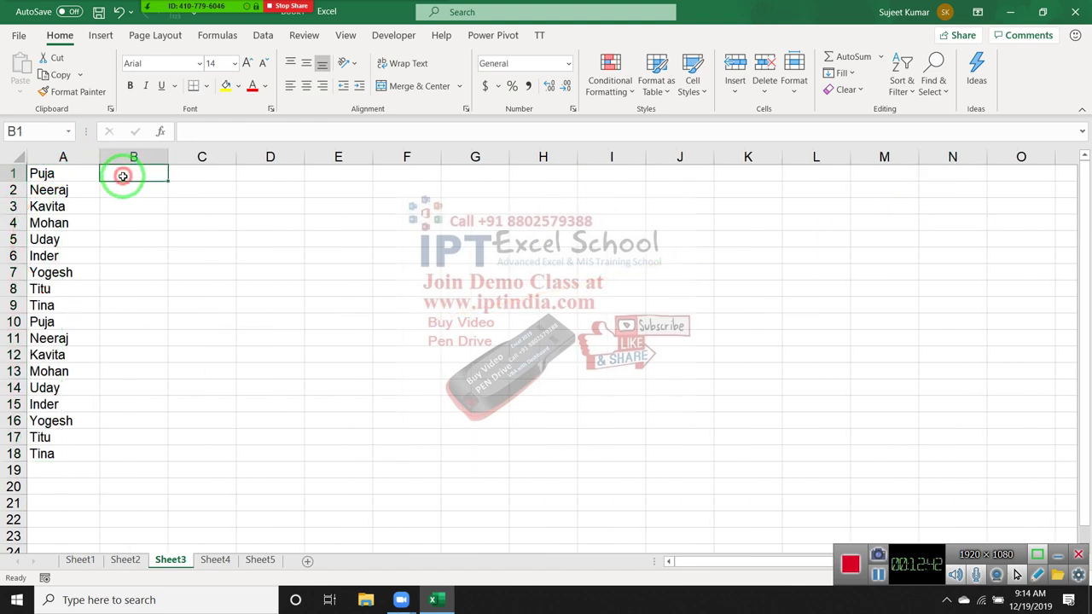
type("=")
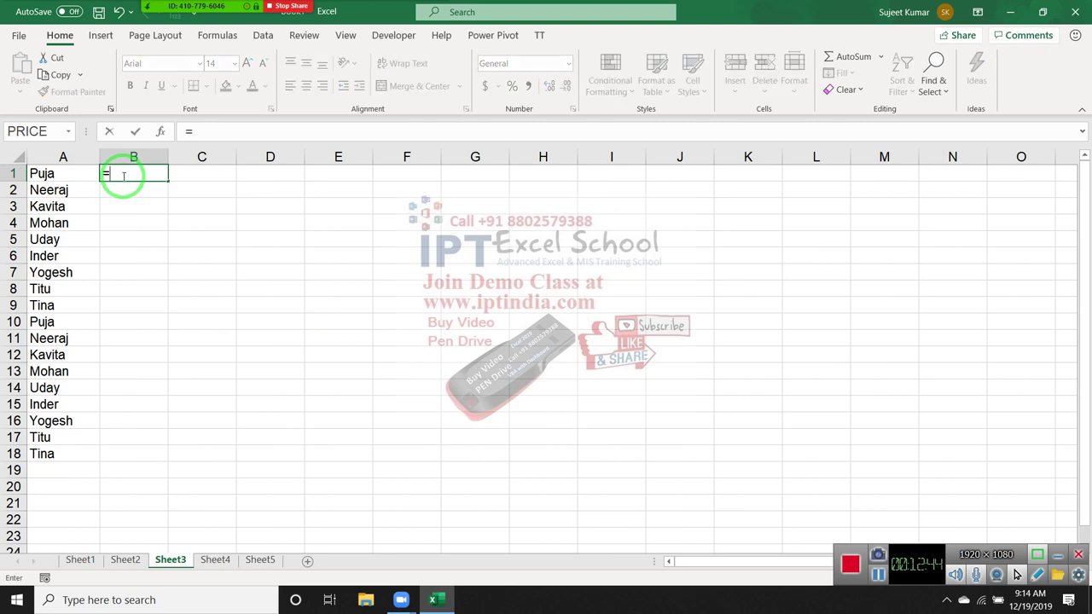
type("con")
key("Tab")
key("Left")
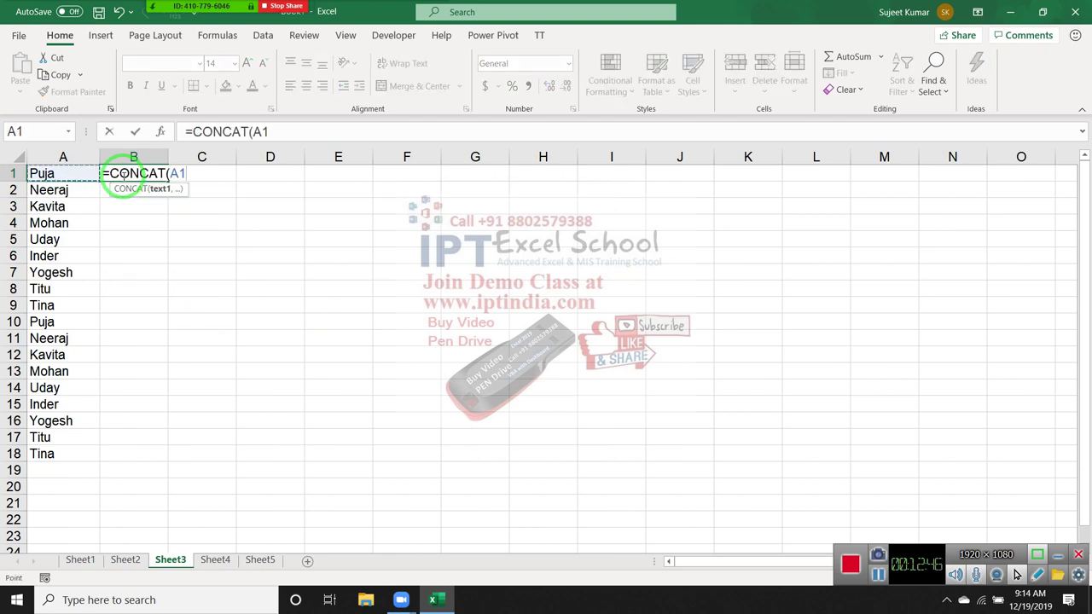
key("shift+Down")
key("shift+Down")
key("shift+Down")
key("shift+Down")
key("shift+Down")
key("shift+Down")
key("Return")
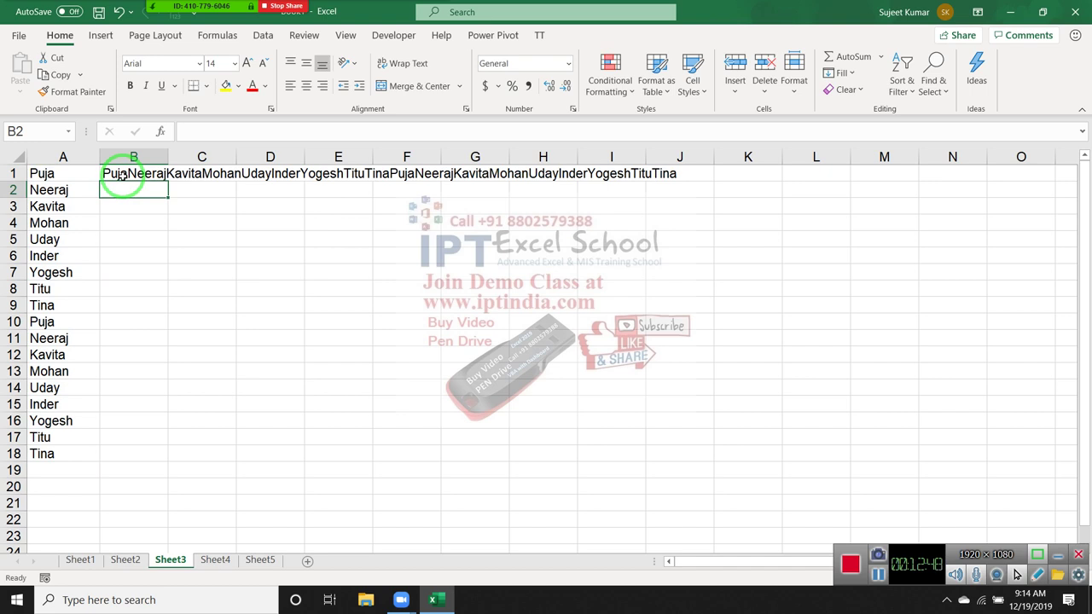
Enter =TEXTJOIN(",",,A1:A18) in B2 to list the names comma-separated.
type("=te")
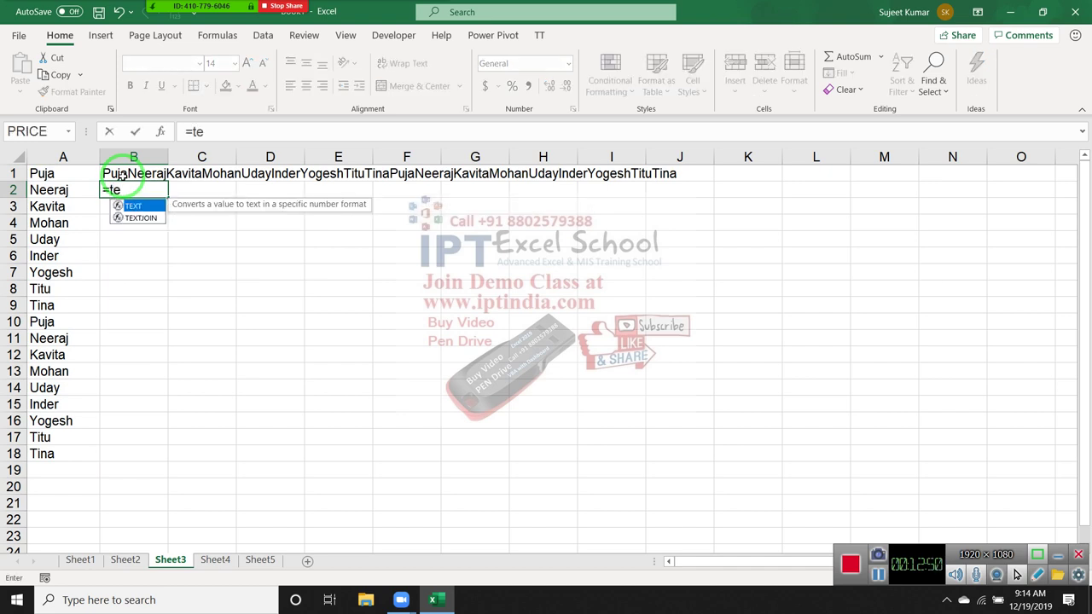
key("Down")
key("Tab")
key("Left")
key("Up")
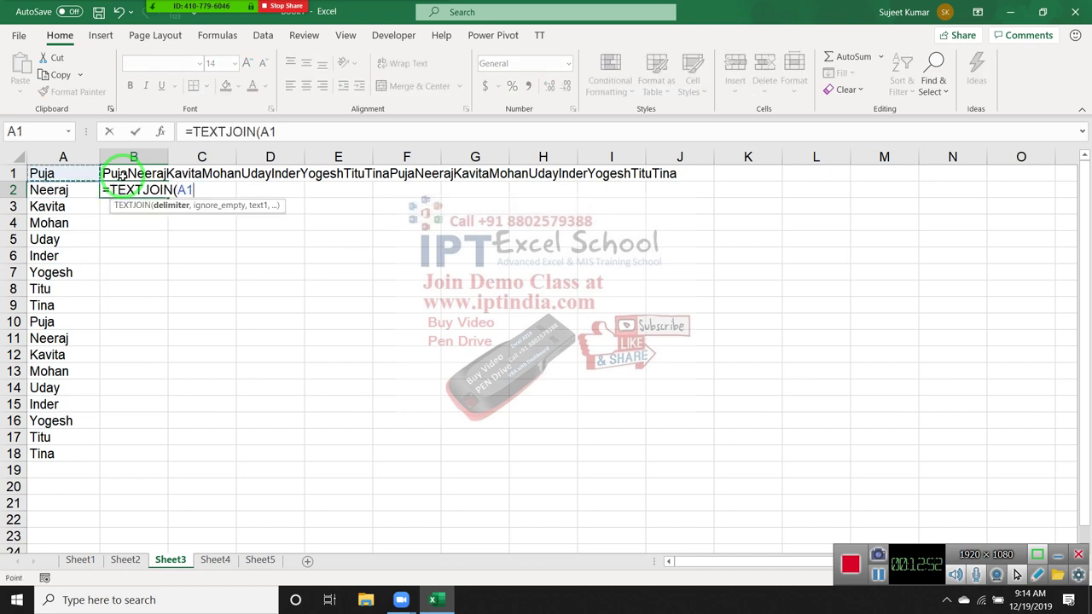
key("BackSpace")
key("BackSpace")
type("\"")
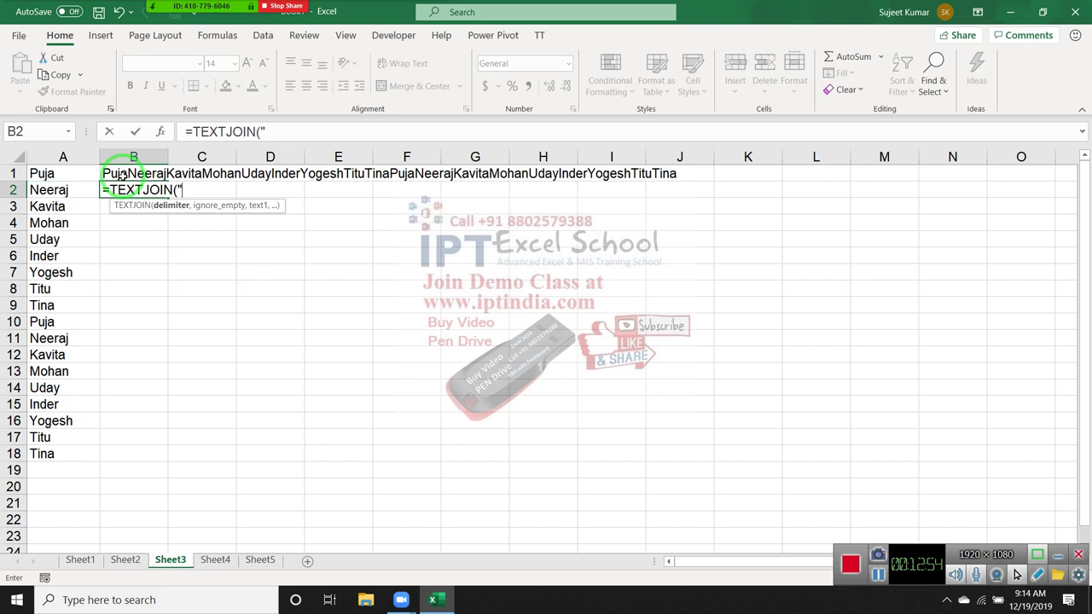
type(",\",")
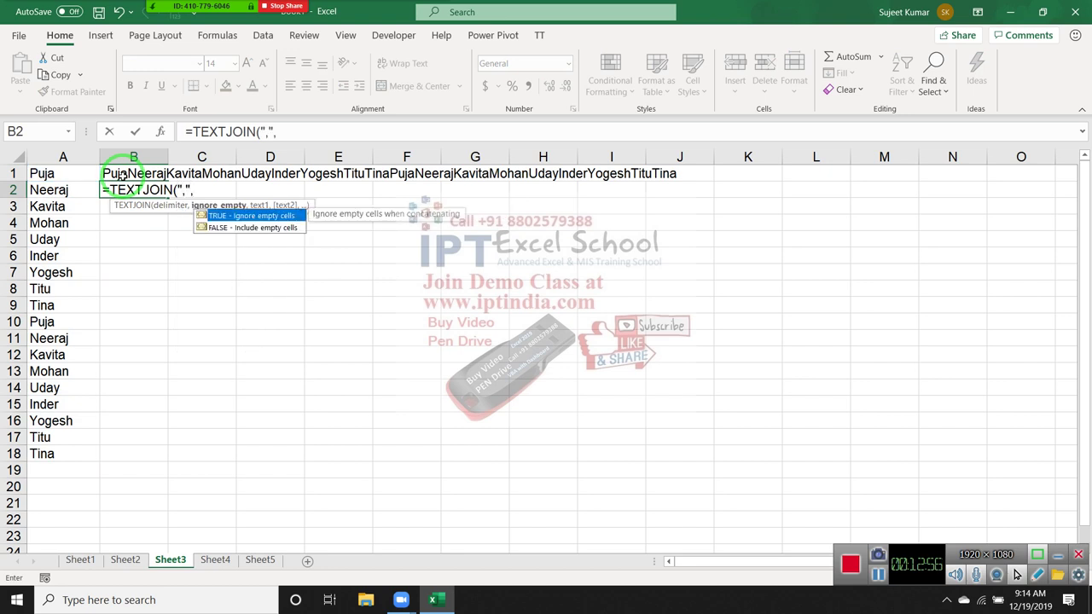
type(",")
key("Left")
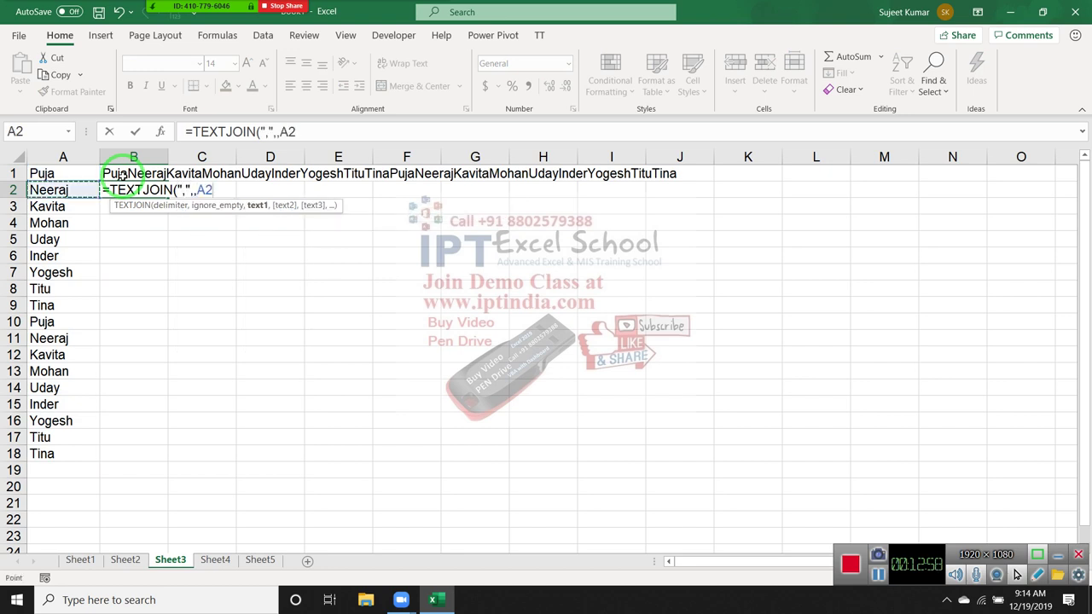
key("Up")
key("ctrl+shift+Down")
key("Return")
Review the B2 and B1 formulas, then open and close the Home Fill menu from D4.
key("Up")
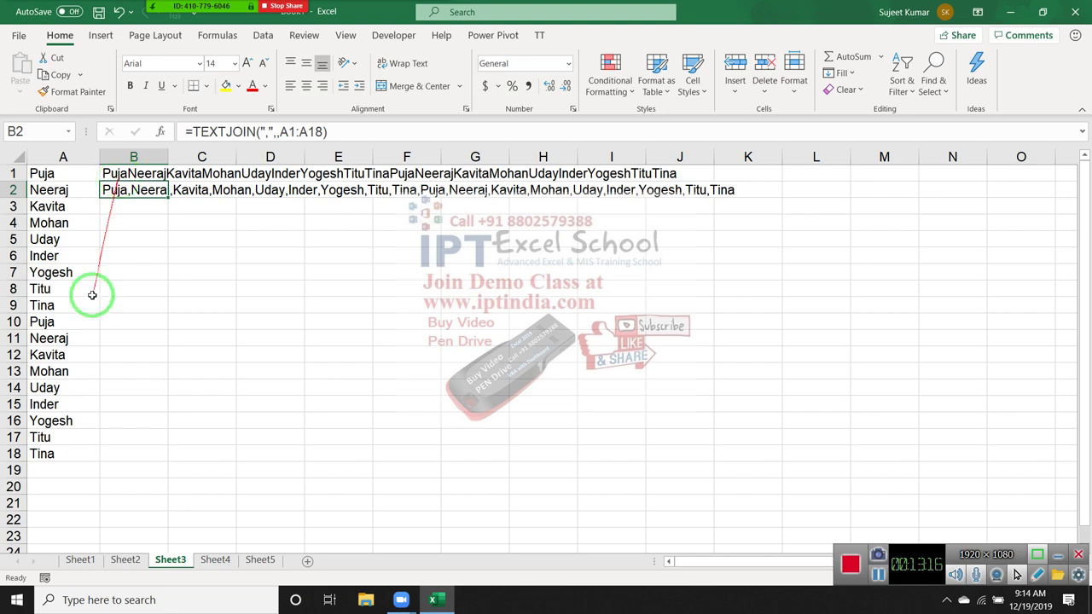
left_click(141, 174)
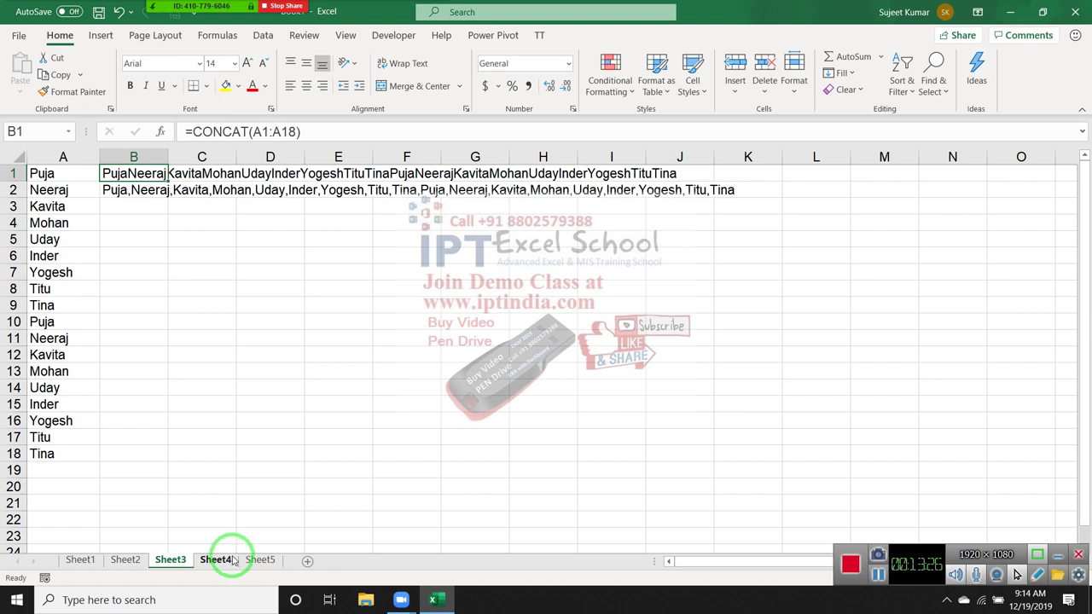
left_click(269, 224)
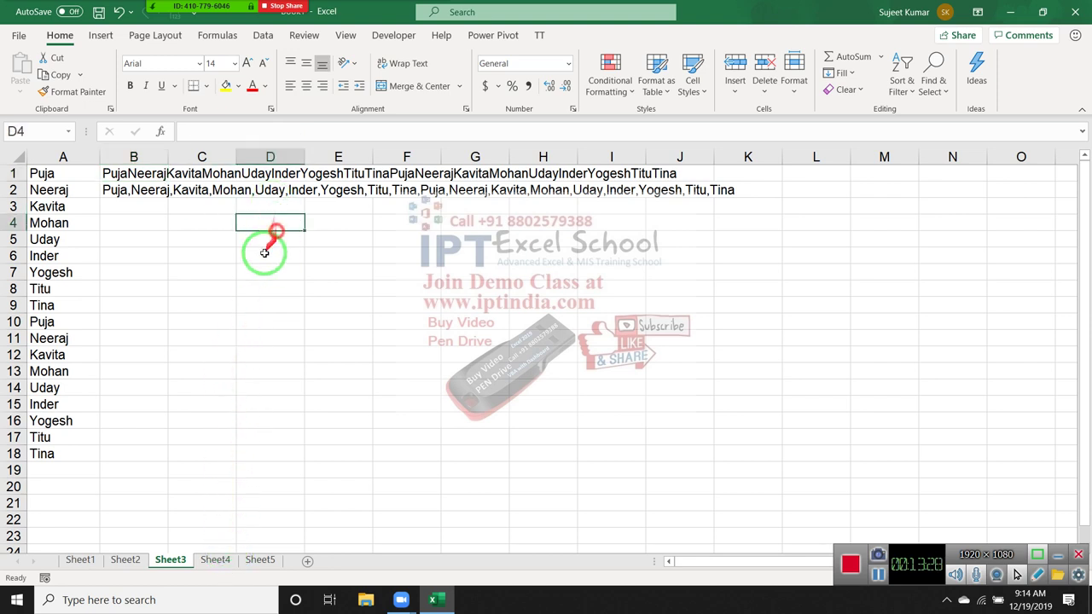
left_click(841, 73)
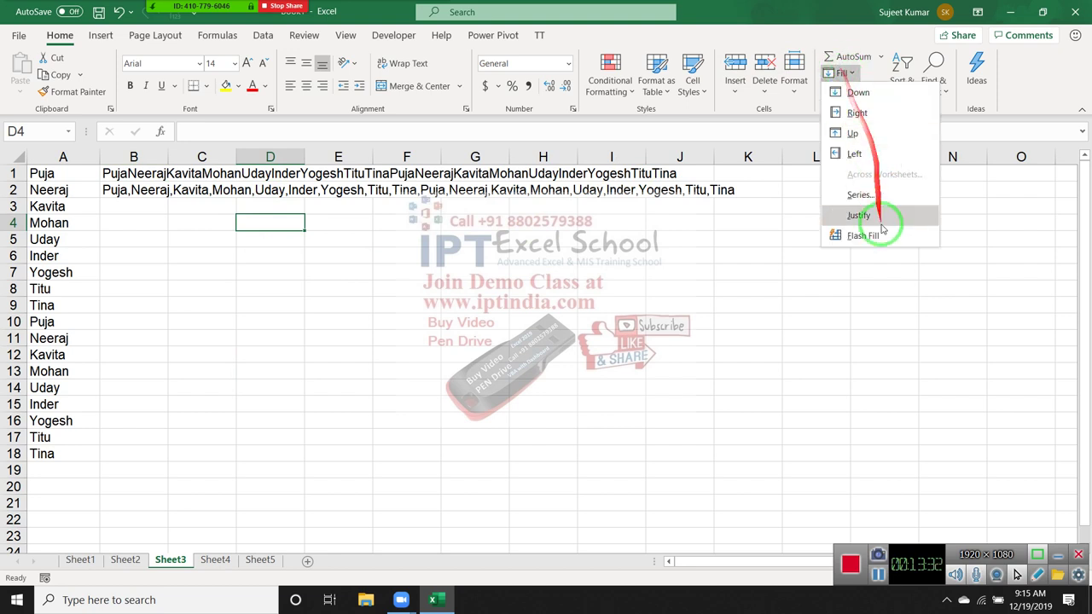
left_click(353, 347)
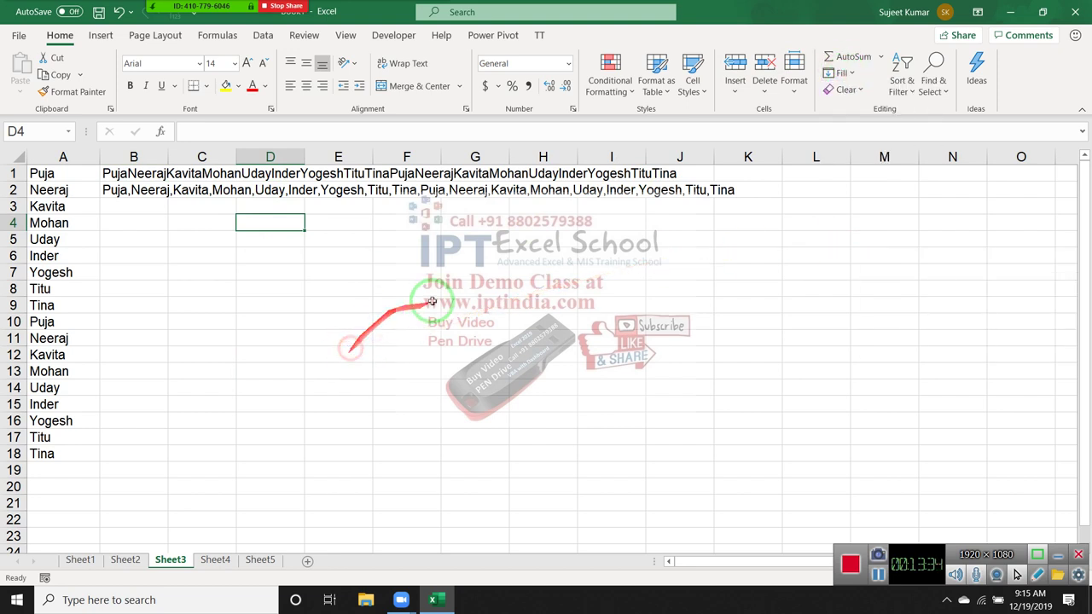
On Sheet4, enter the heading Name in D1 and a first full name in D2.
left_click(213, 561)
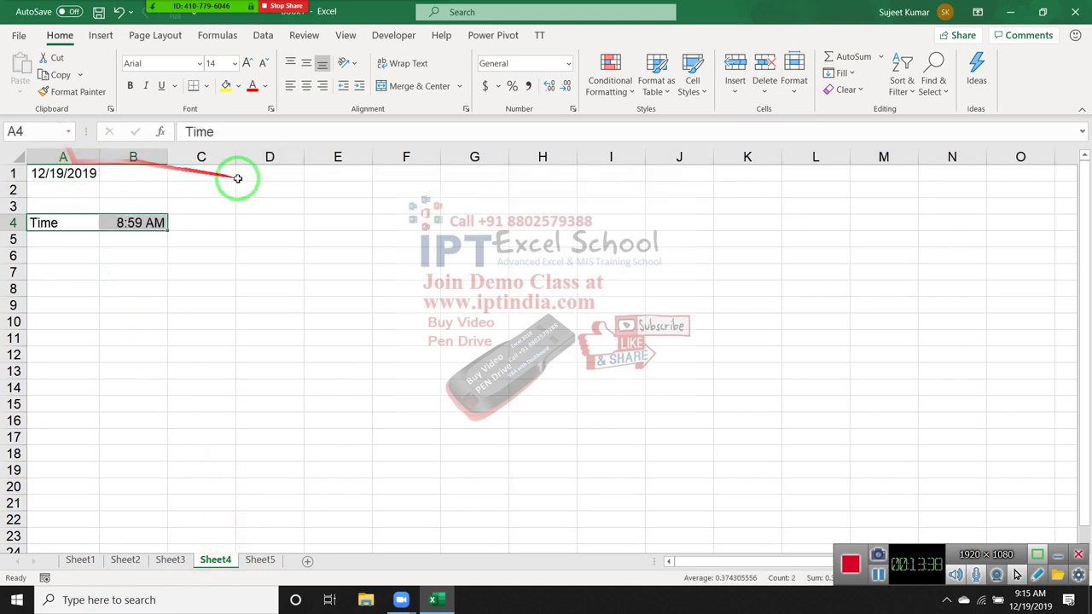
left_click(288, 179)
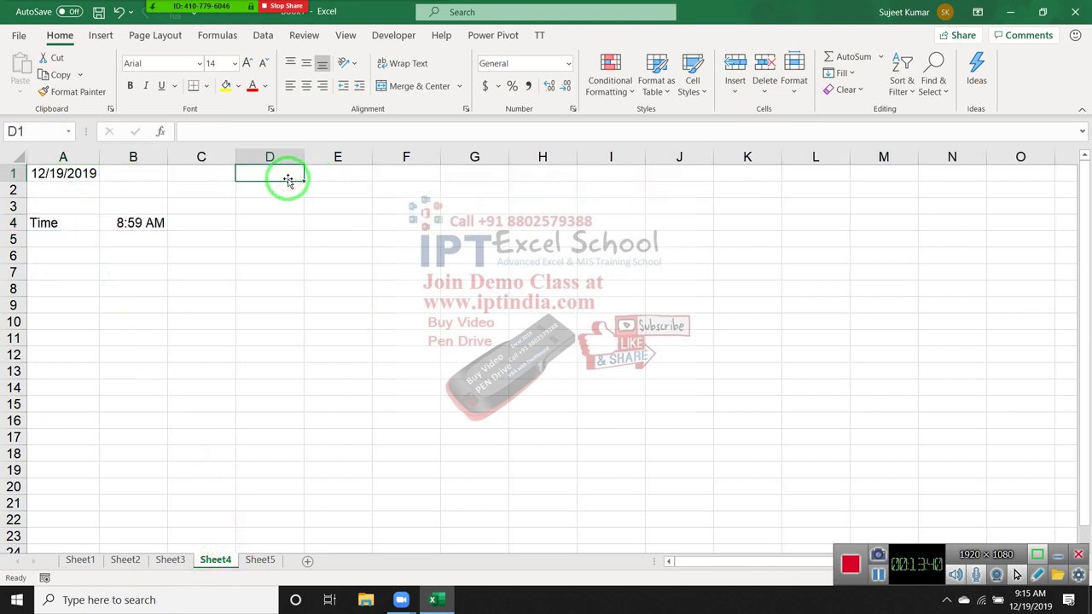
type("Name")
key("Return")
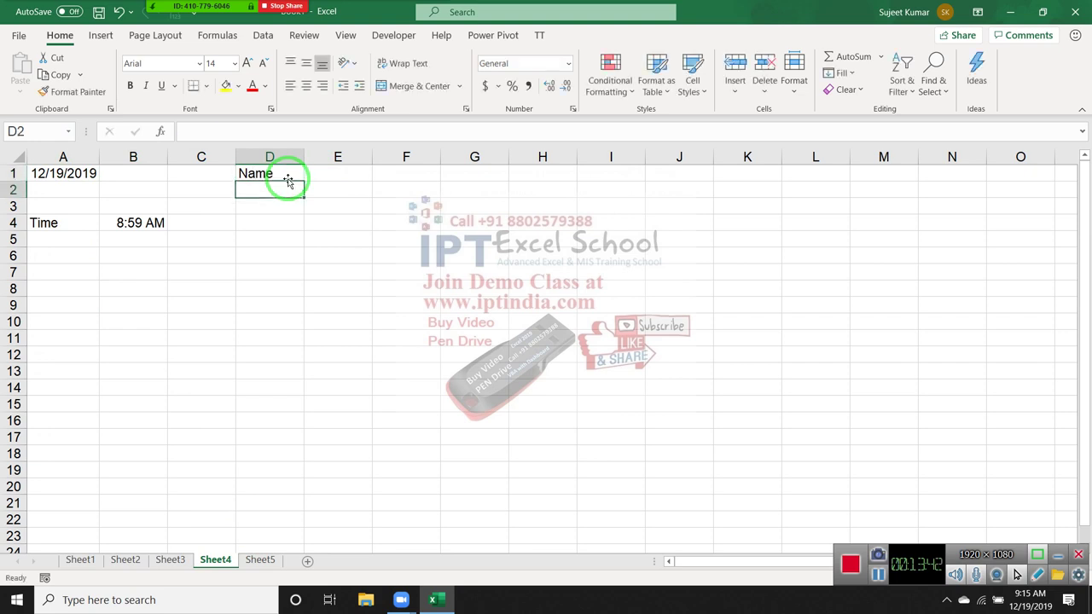
type("Puja Sin")
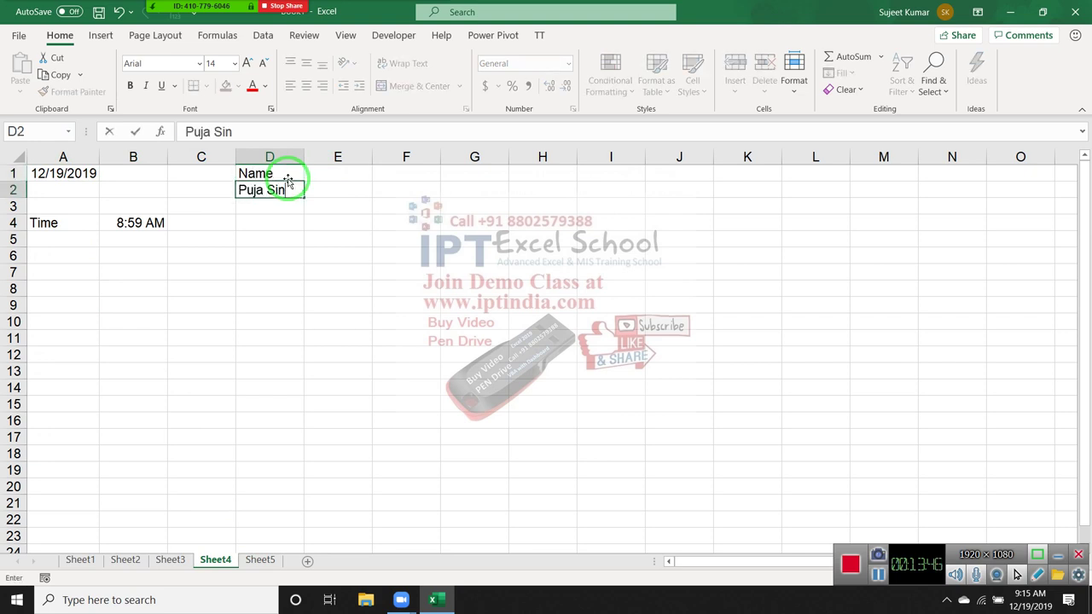
type("gh")
key("Return")
Enter three more full names in D3:D5 and AutoFit column D.
type("R")
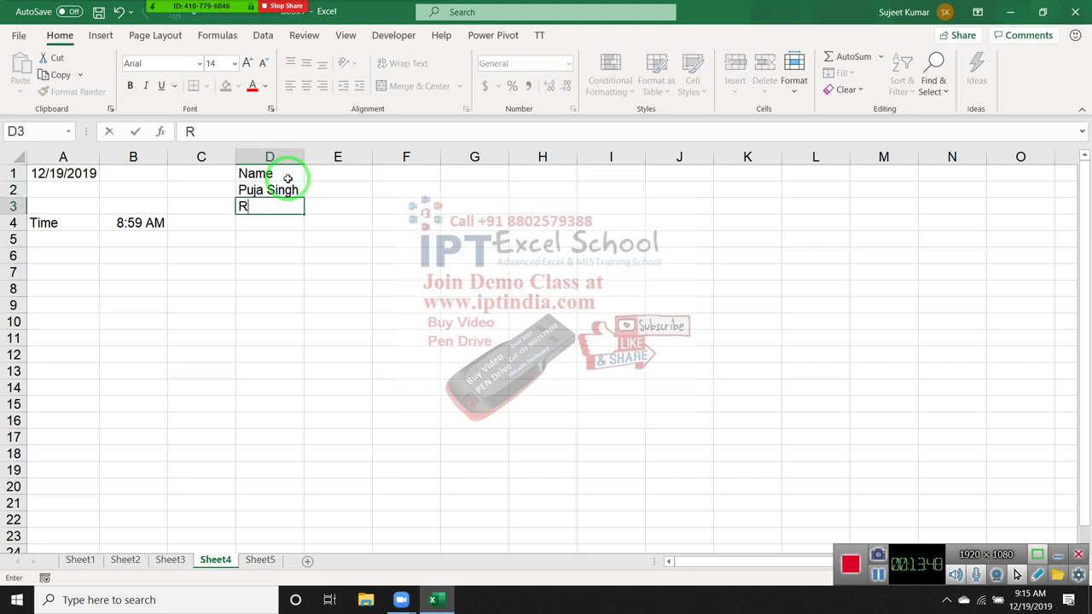
type("am Na")
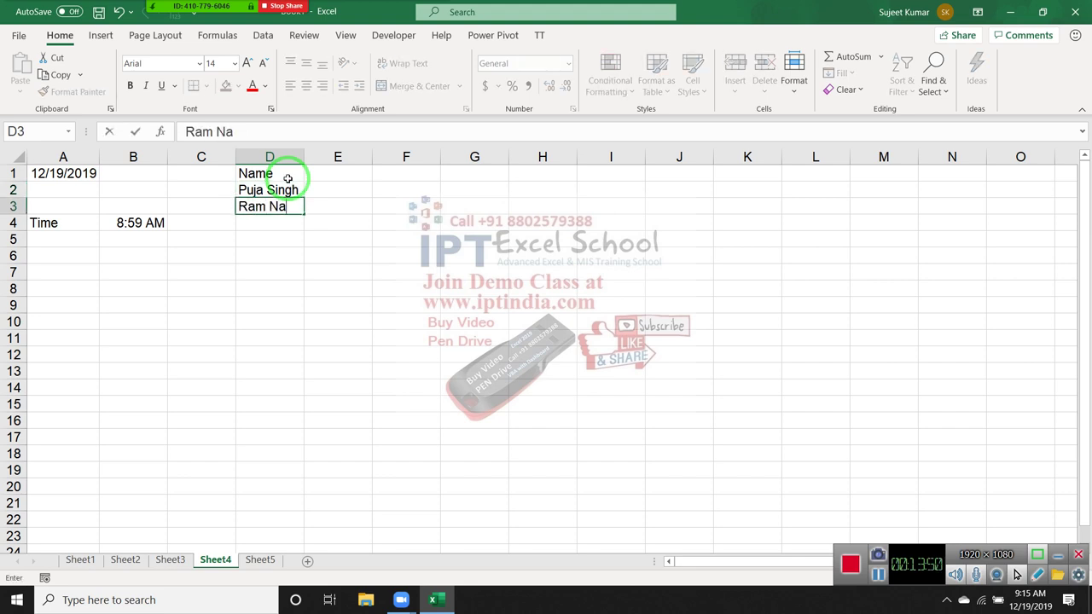
type("th Shar")
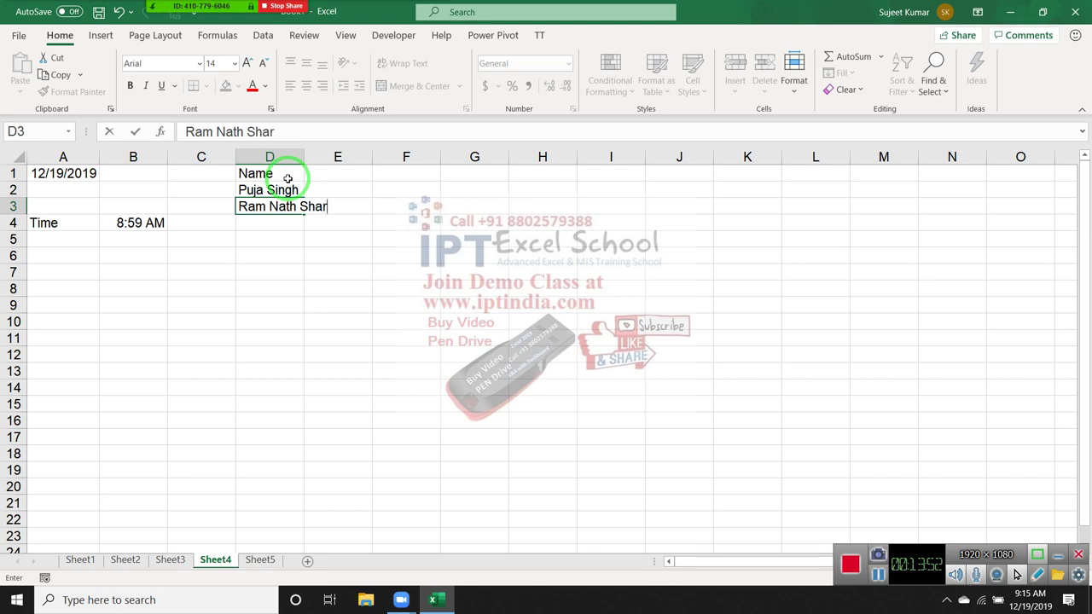
type("ma")
key("Return")
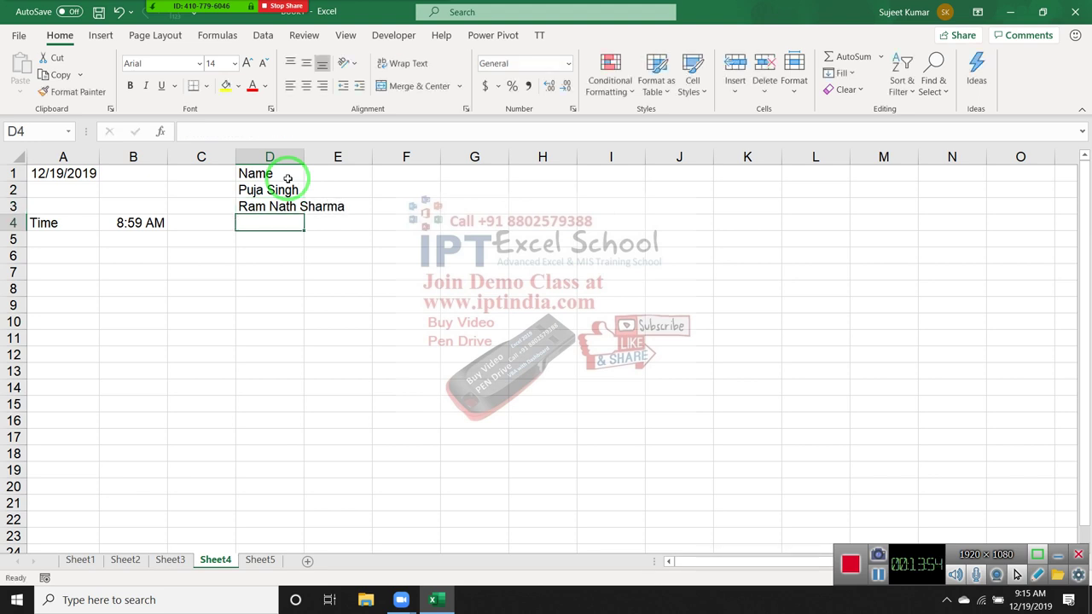
type("Inder Jee")
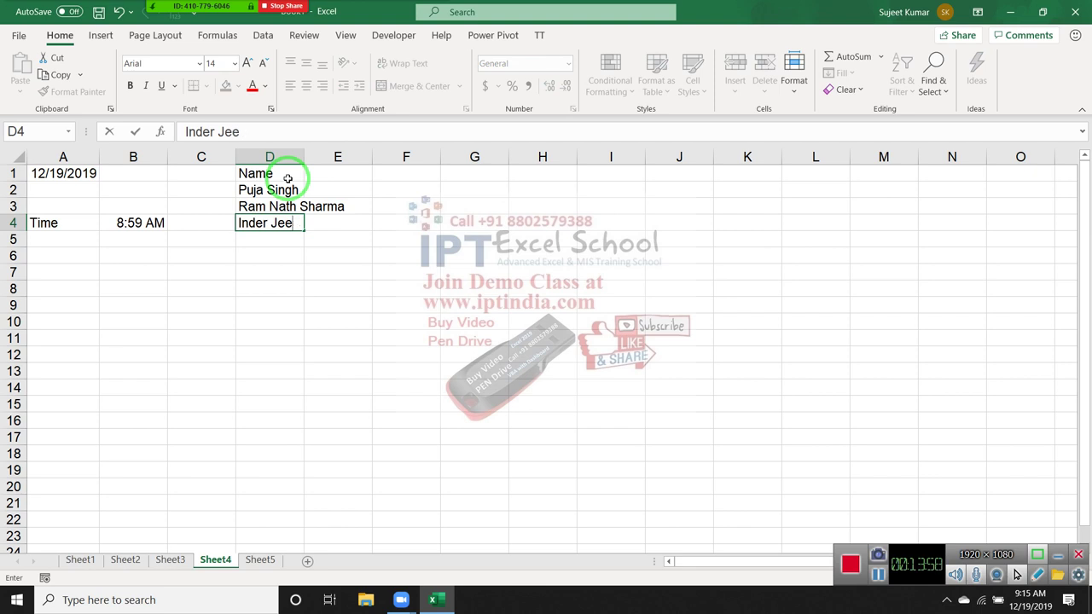
type("Khura")
type("na")
key("Return")
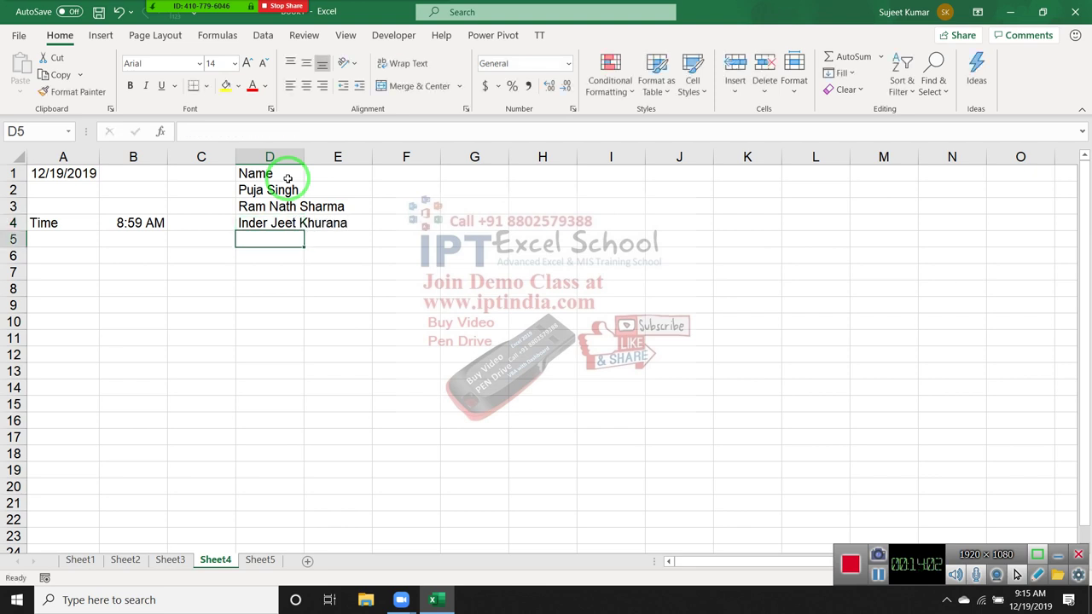
type("Mani Ku")
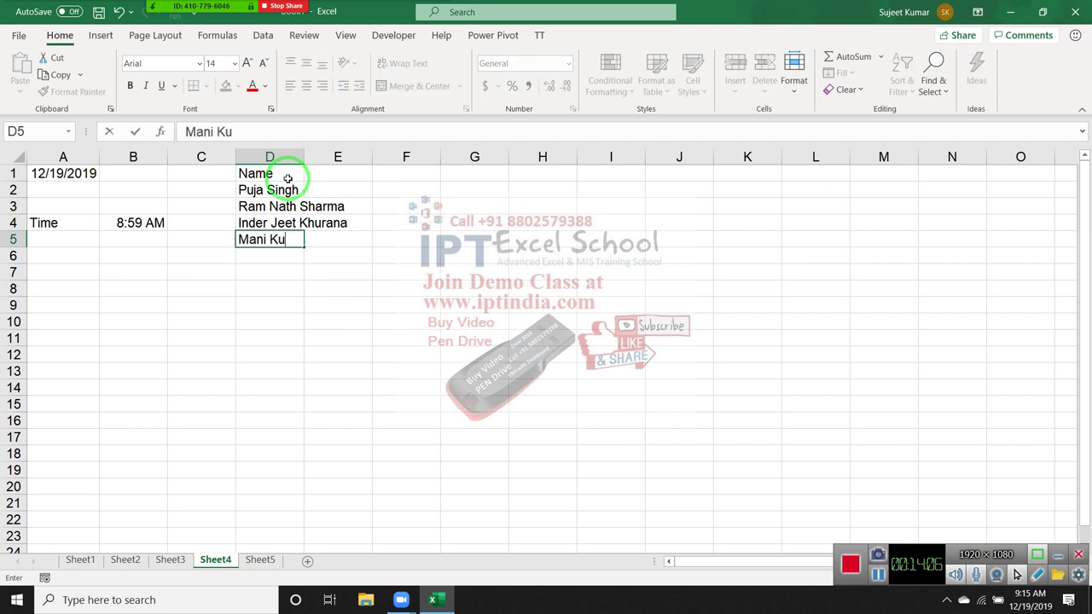
type("mar")
key("Return")
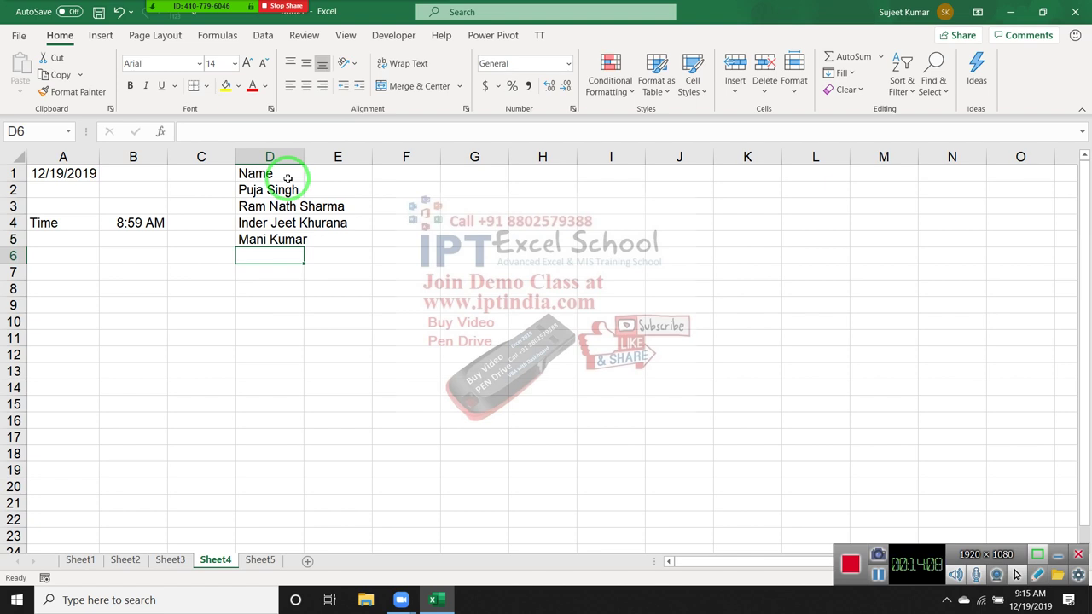
double_click(305, 157)
Add headers F and L in E1:F1, then Flash Fill first names from an example in E2.
left_click(385, 174)
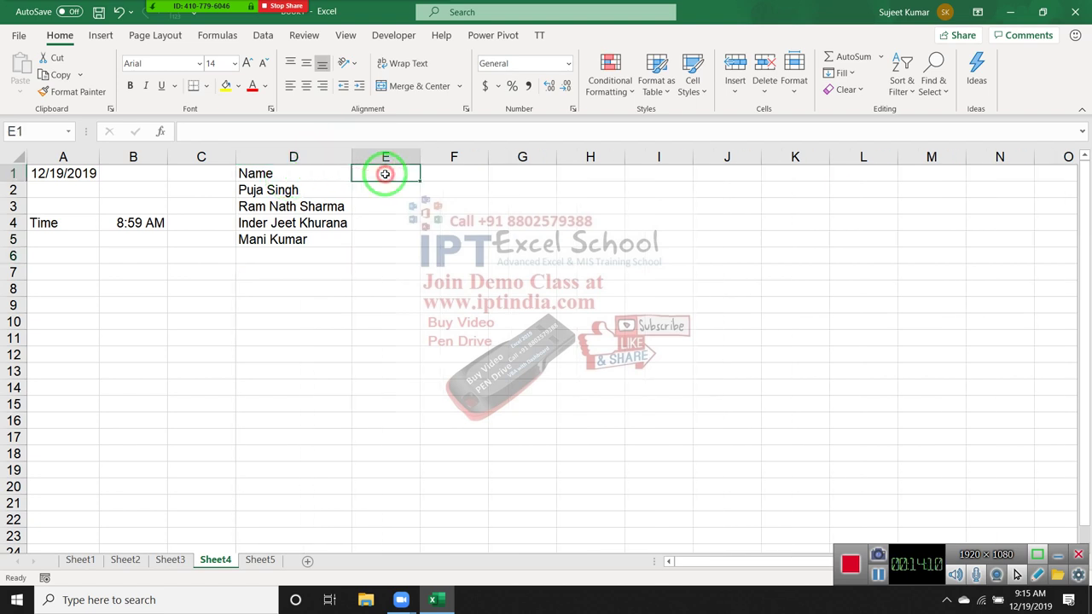
type("F")
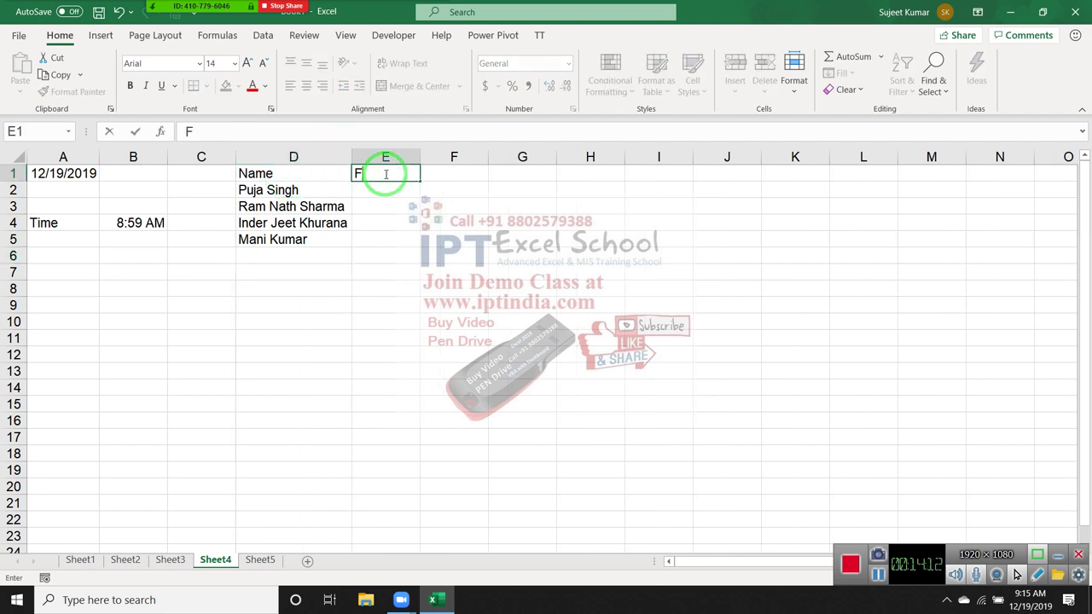
key("Tab")
type("L")
key("Return")
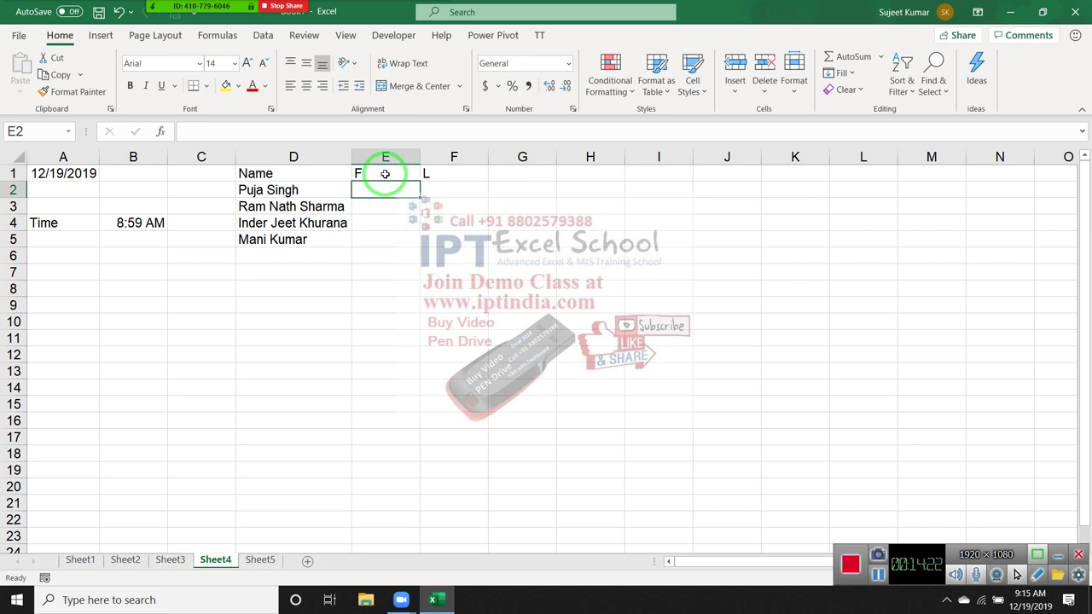
type("Puja")
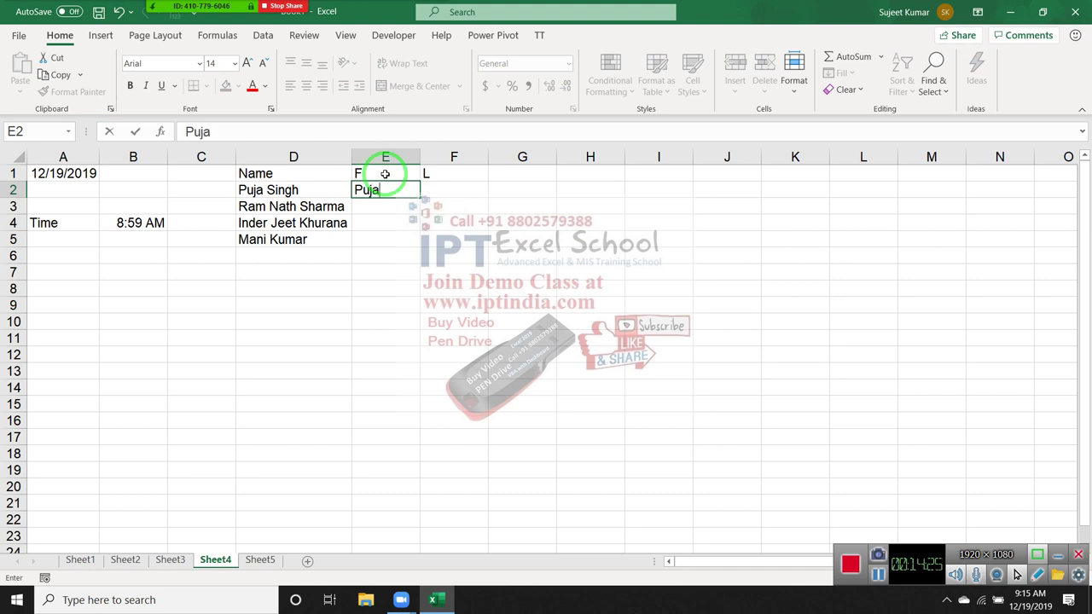
key("Return")
key("Up")
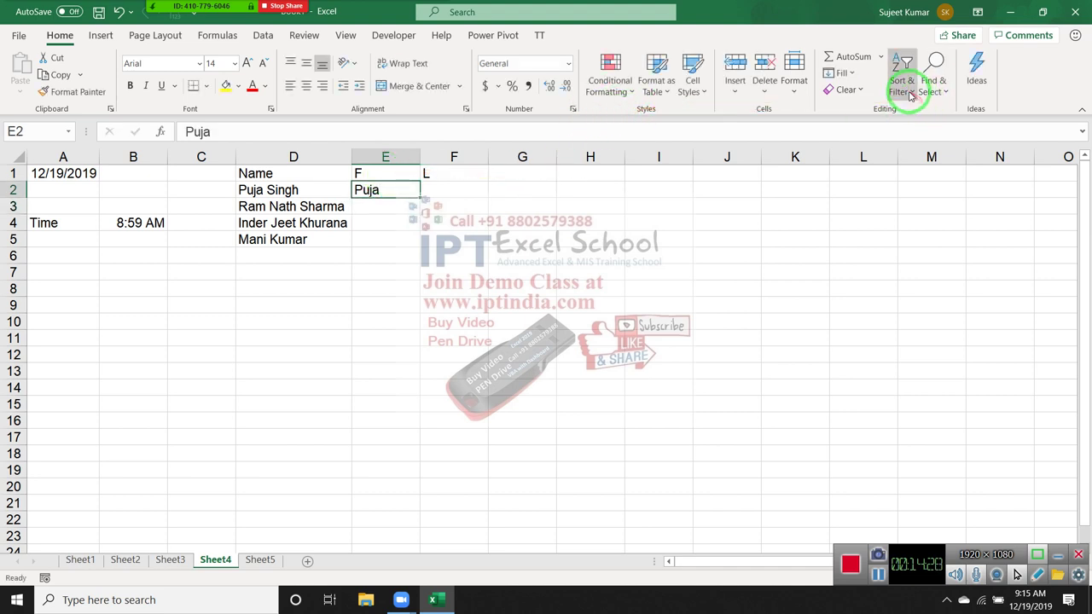
left_click(856, 90)
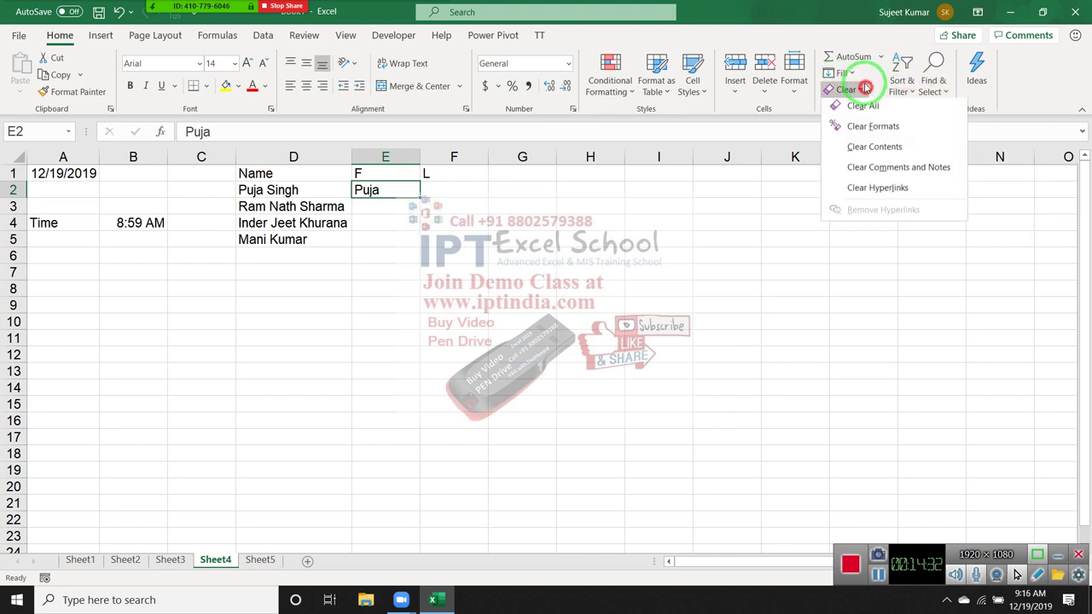
left_click(848, 74)
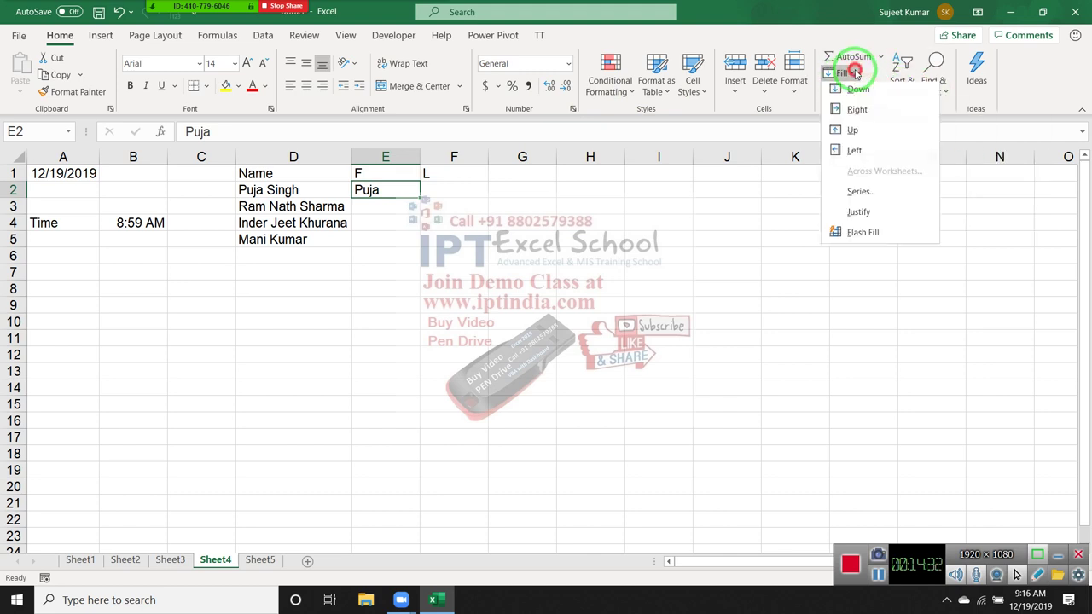
left_click(898, 233)
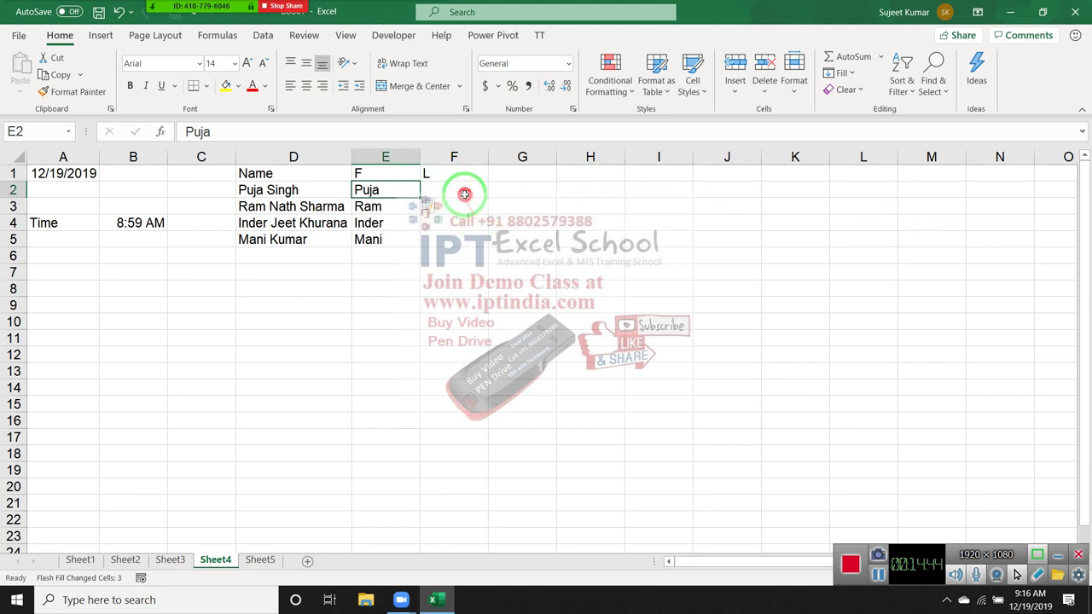
Type a surname example in F2 and Flash Fill the remaining last names.
left_click(464, 197)
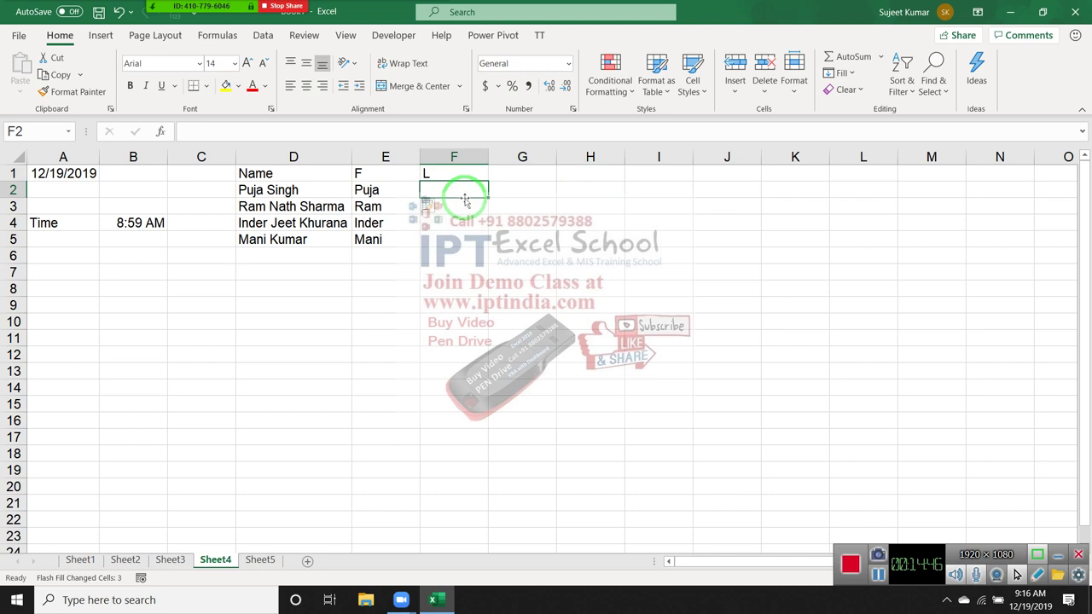
type("Si")
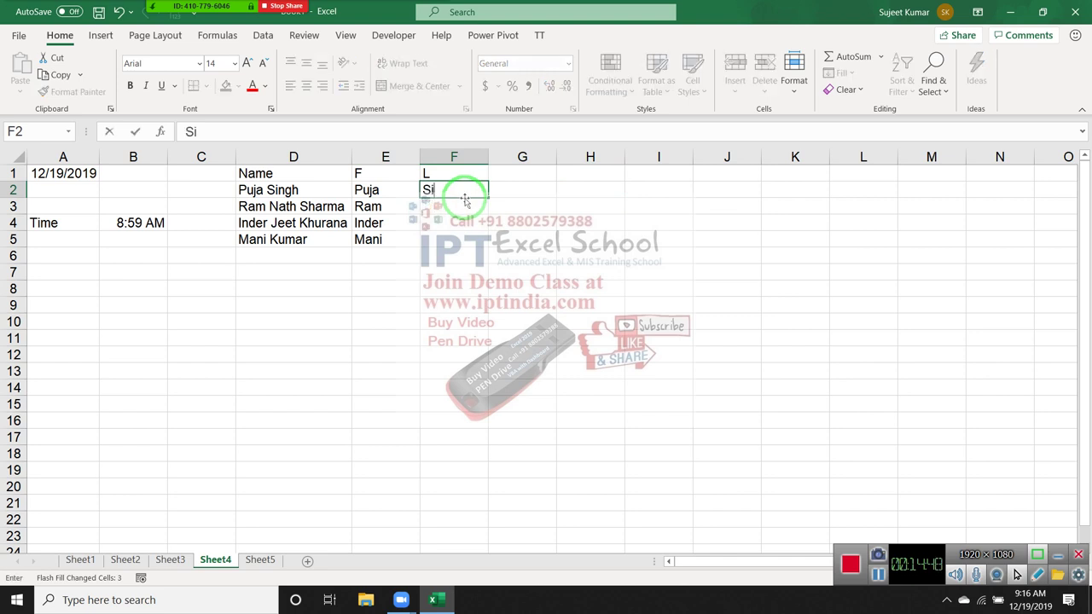
type("ngh")
key("ctrl+Return")
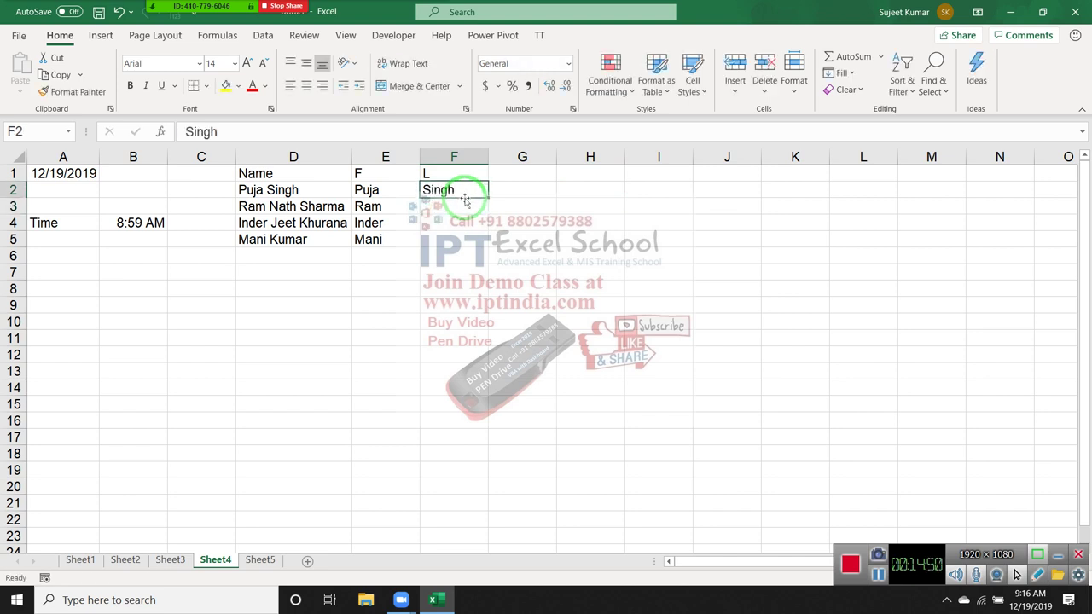
left_click(868, 75)
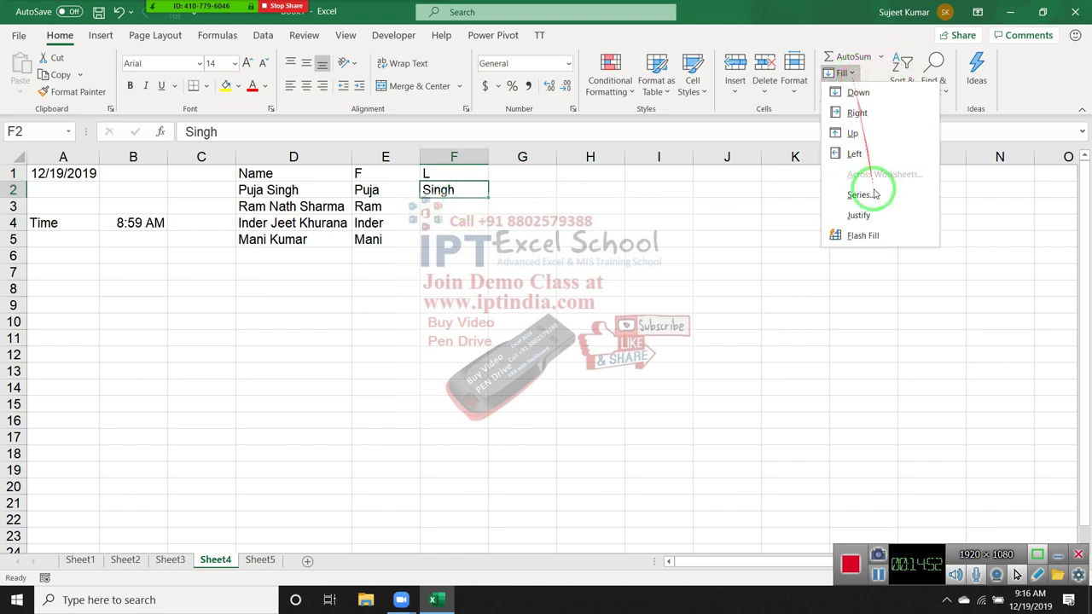
left_click(881, 236)
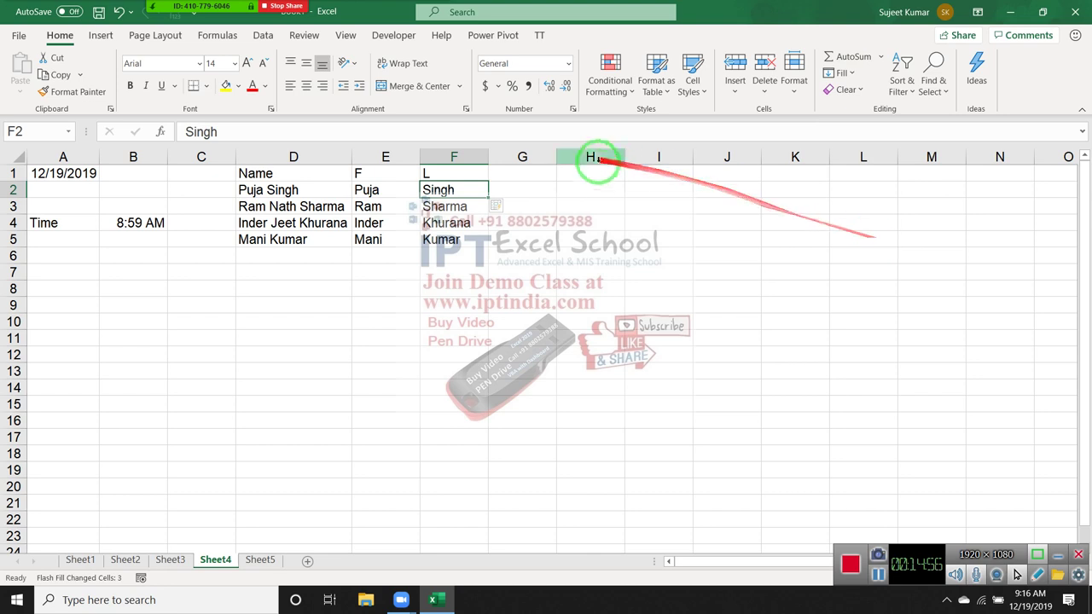
Create a Date column with 12/1 in H2 and =H2+20 filled down to H8.
left_click(601, 177)
type("Date")
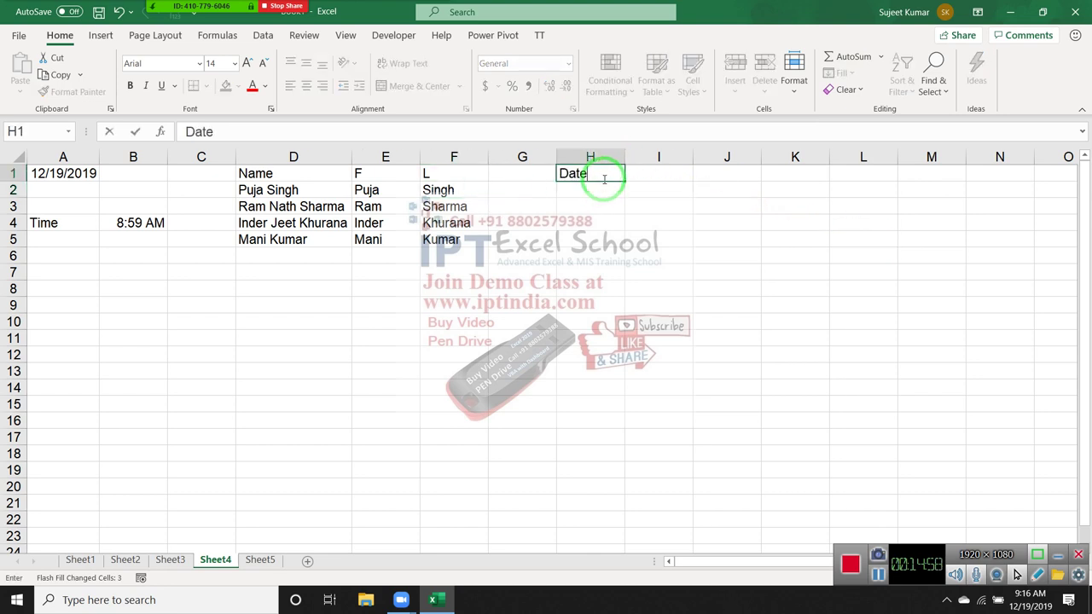
key("Return")
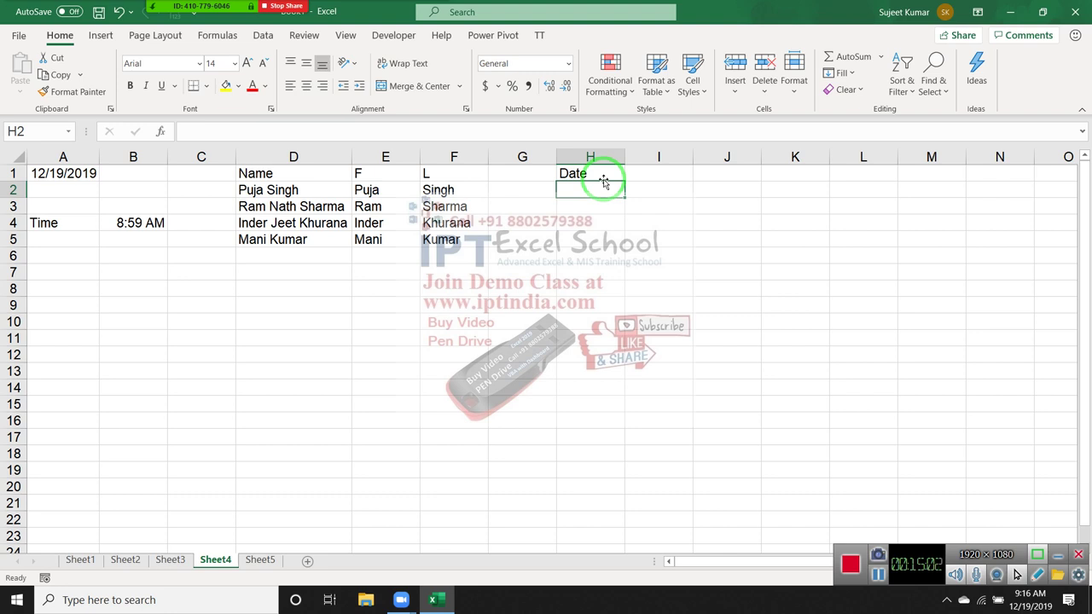
type("1")
type("1")
key("Return")
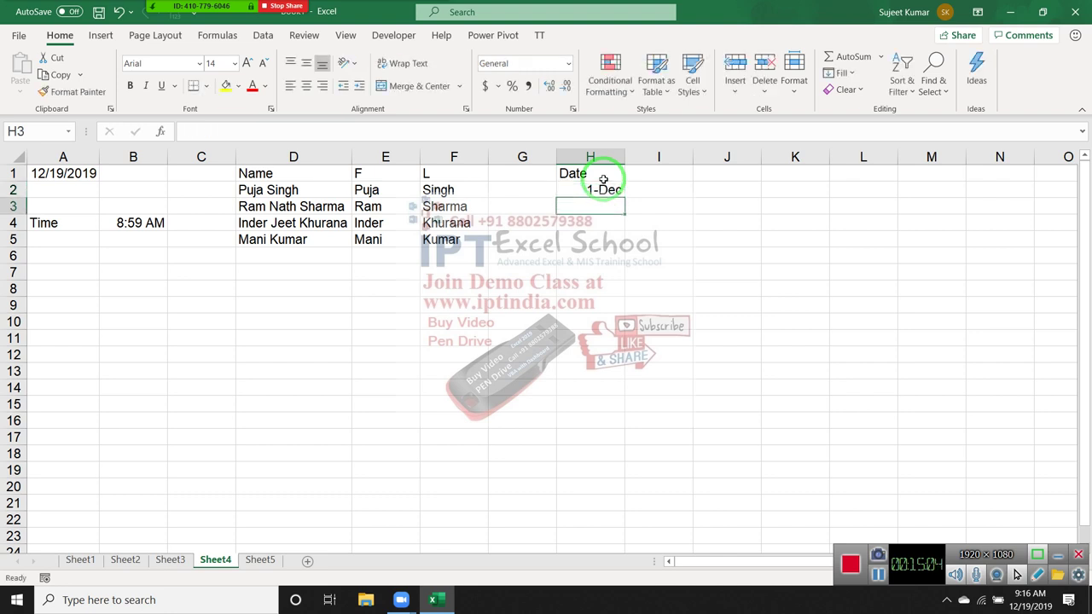
type("=")
left_click(600, 185)
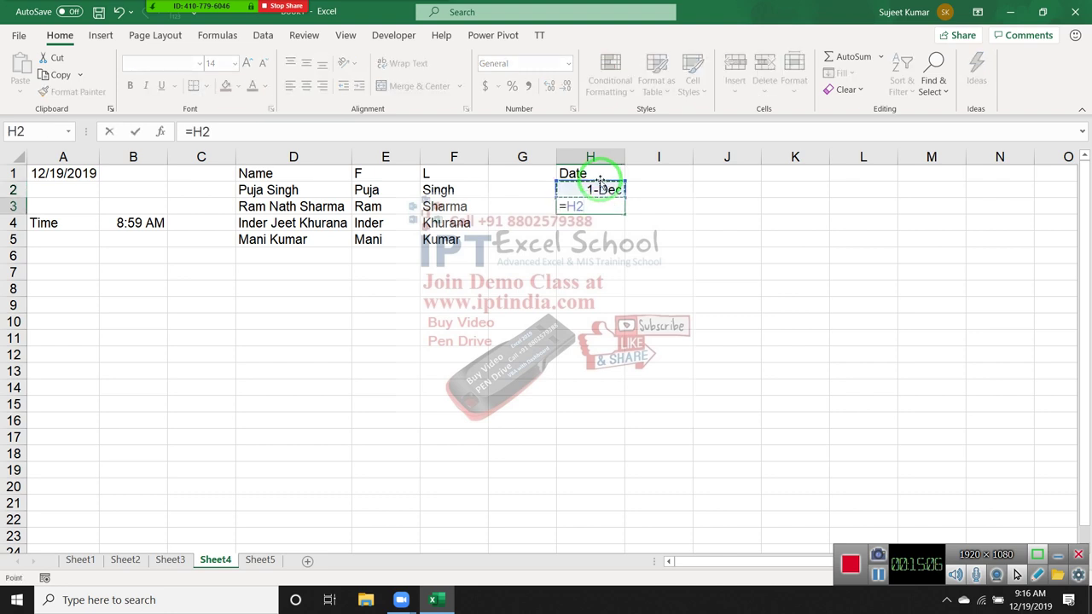
type("+20")
key("Return")
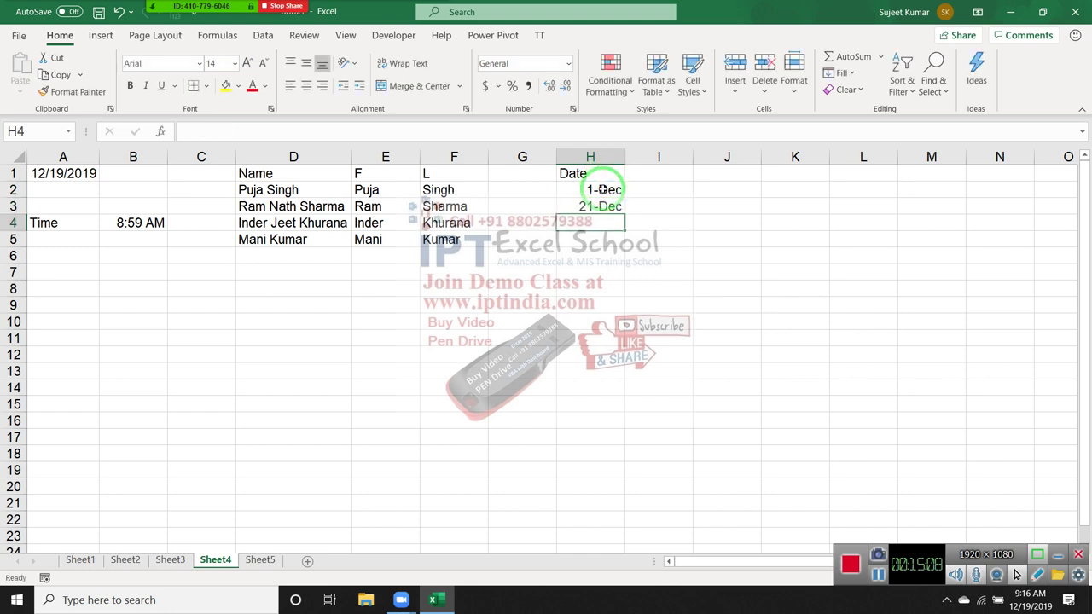
left_click_drag(604, 208, 596, 288)
key("ctrl+d")
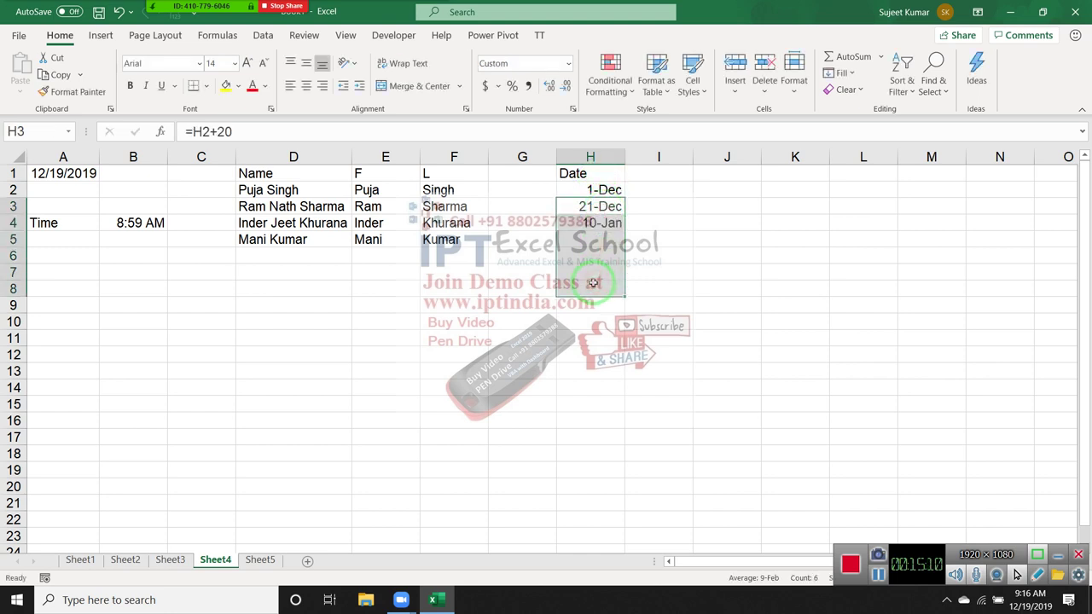
Type Dec in I2 and Flash Fill the month names down to I8.
left_click(640, 191)
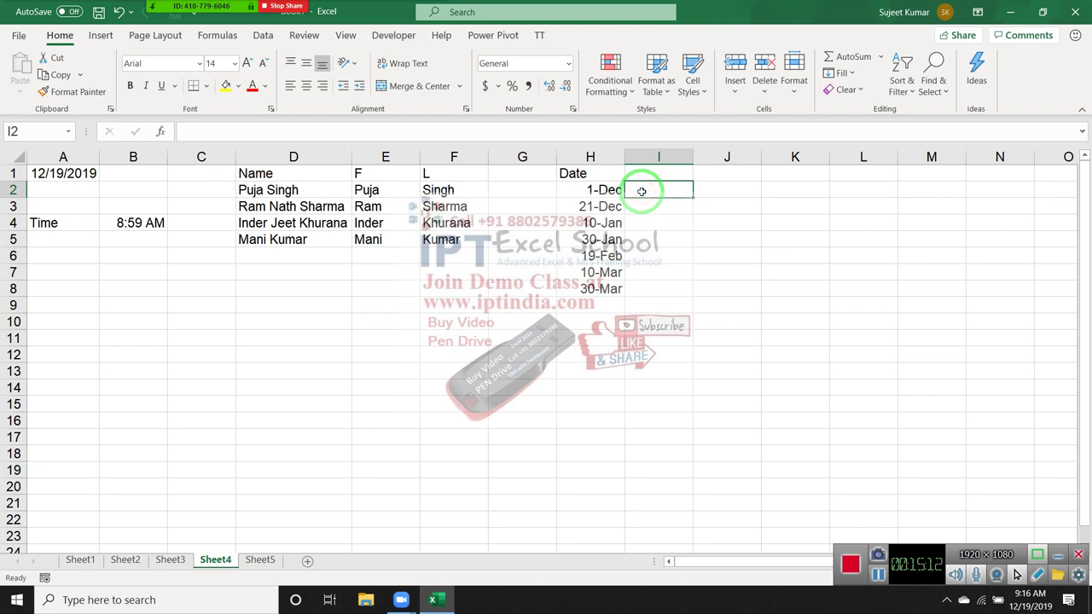
type("Dec")
key("ctrl+Return")
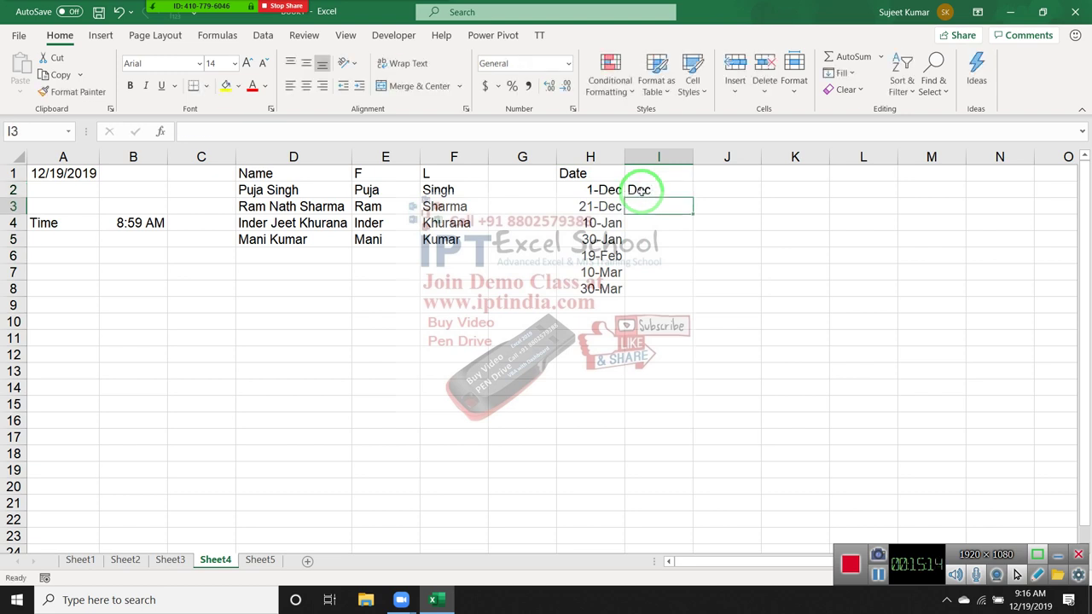
left_click(843, 75)
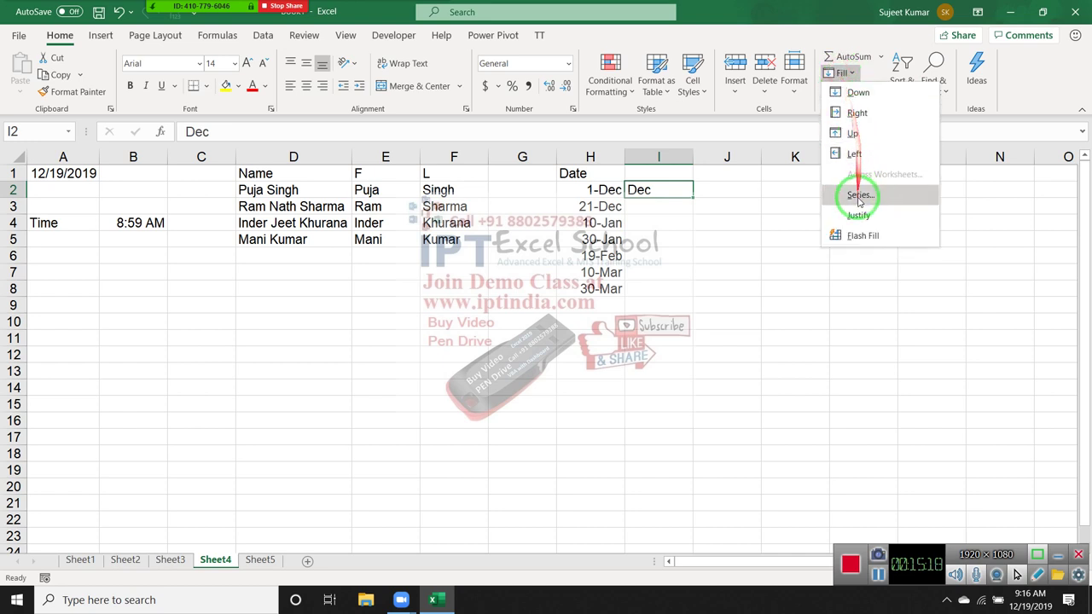
left_click(860, 234)
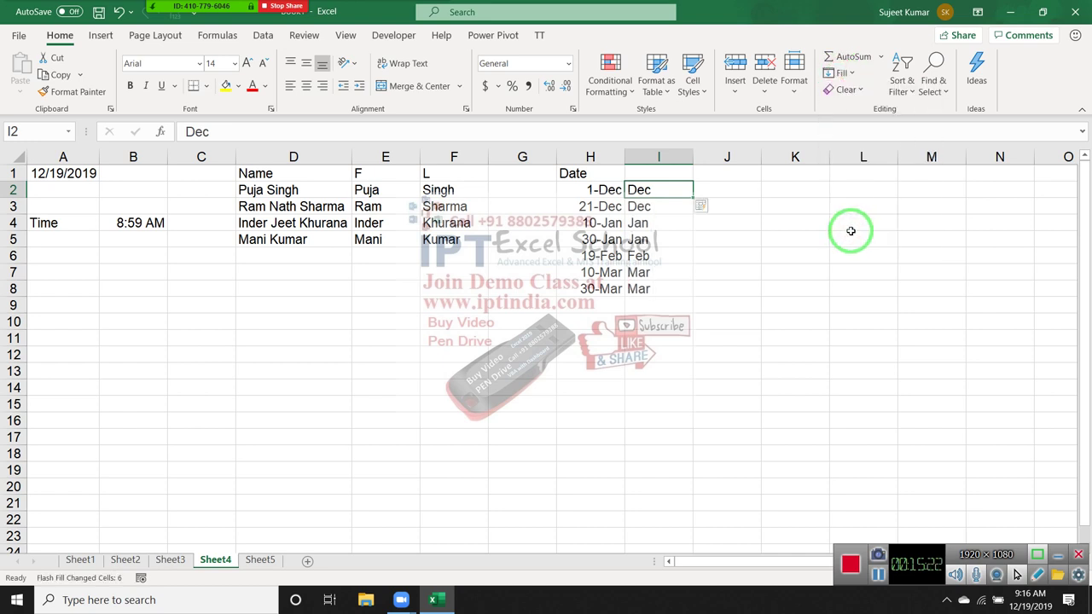
Enter 25.63, 85.12, 65.32 and 85.12 in K2:K5.
left_click(784, 184)
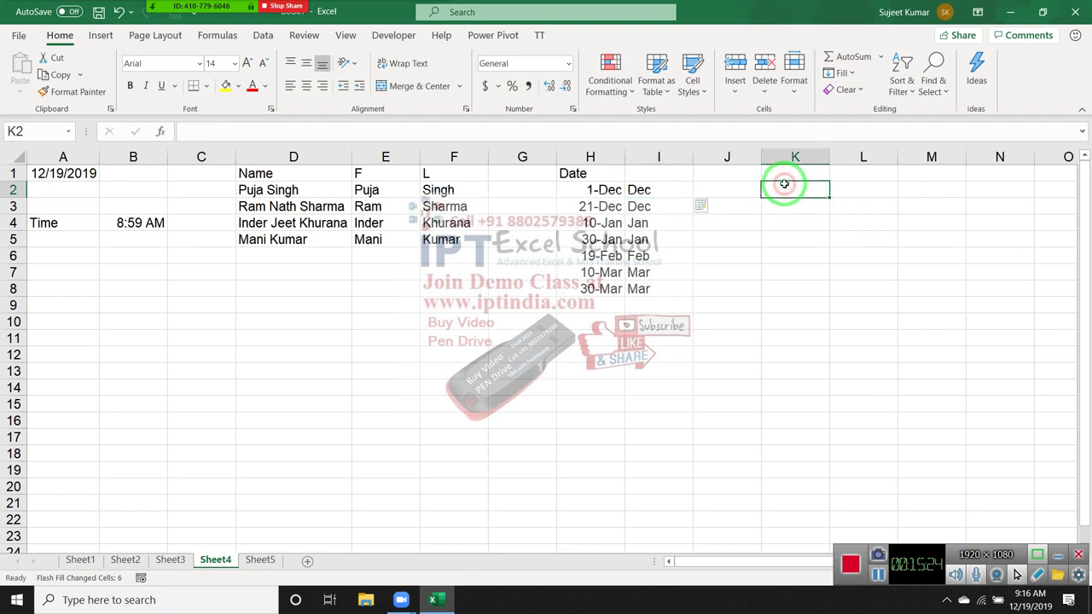
type("25.63")
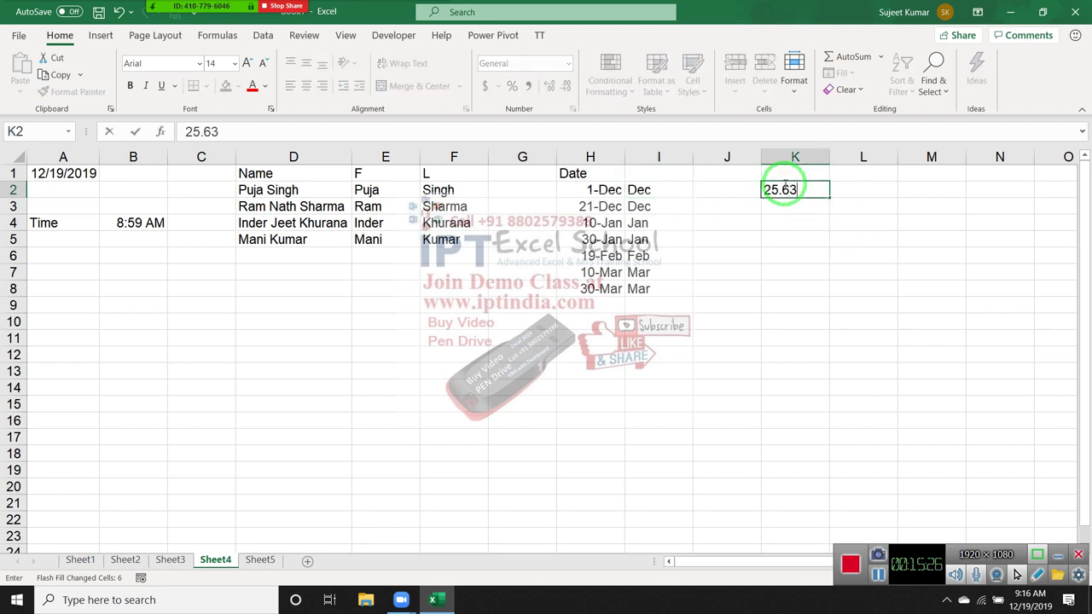
key("Return")
type("85.12")
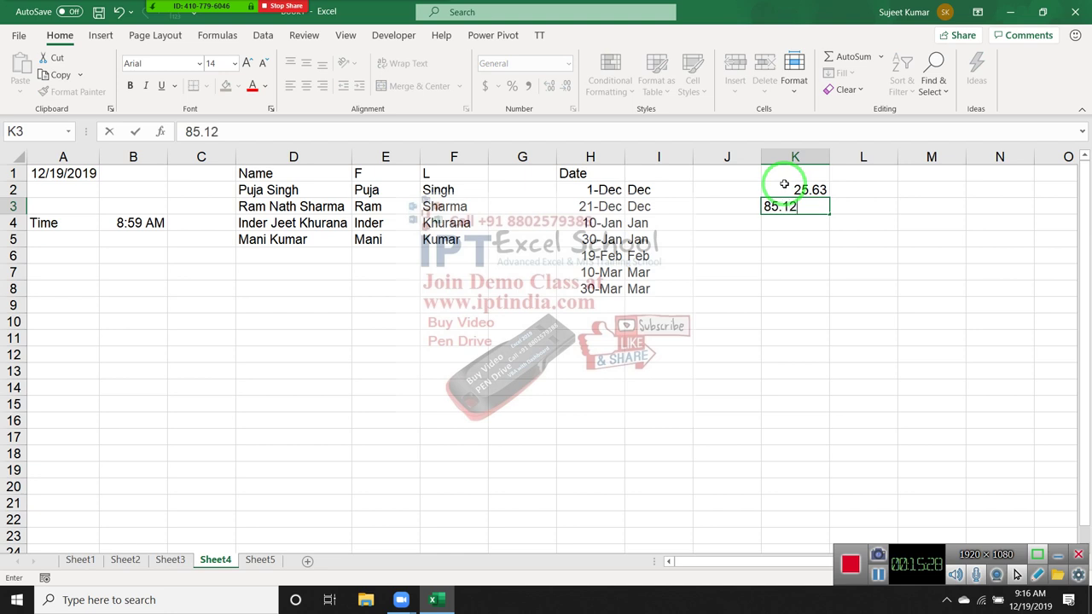
key("Return")
type("65")
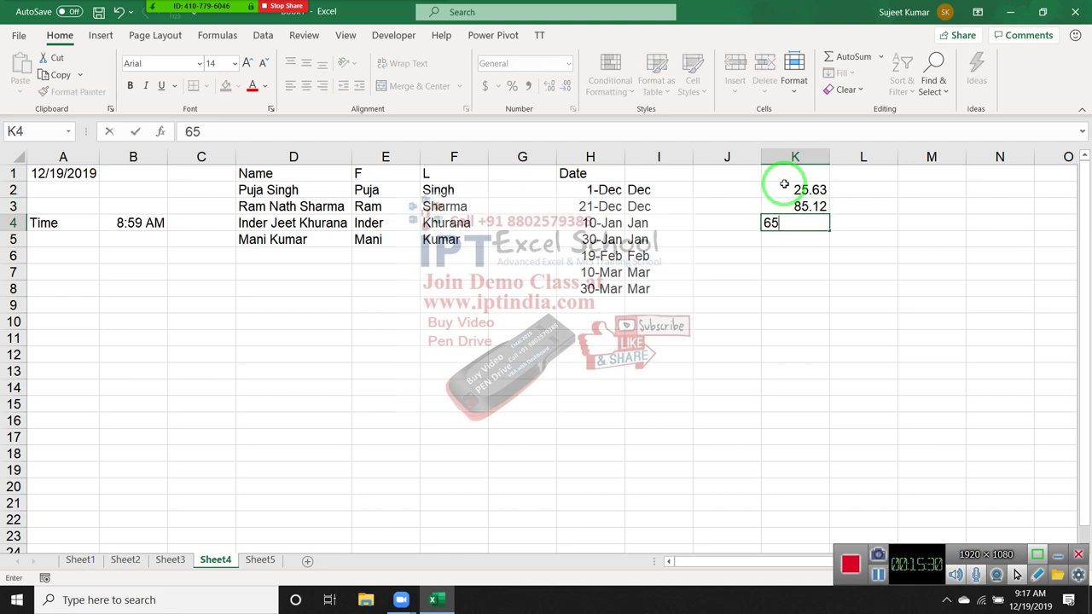
type(".36")
key("Return")
type("85")
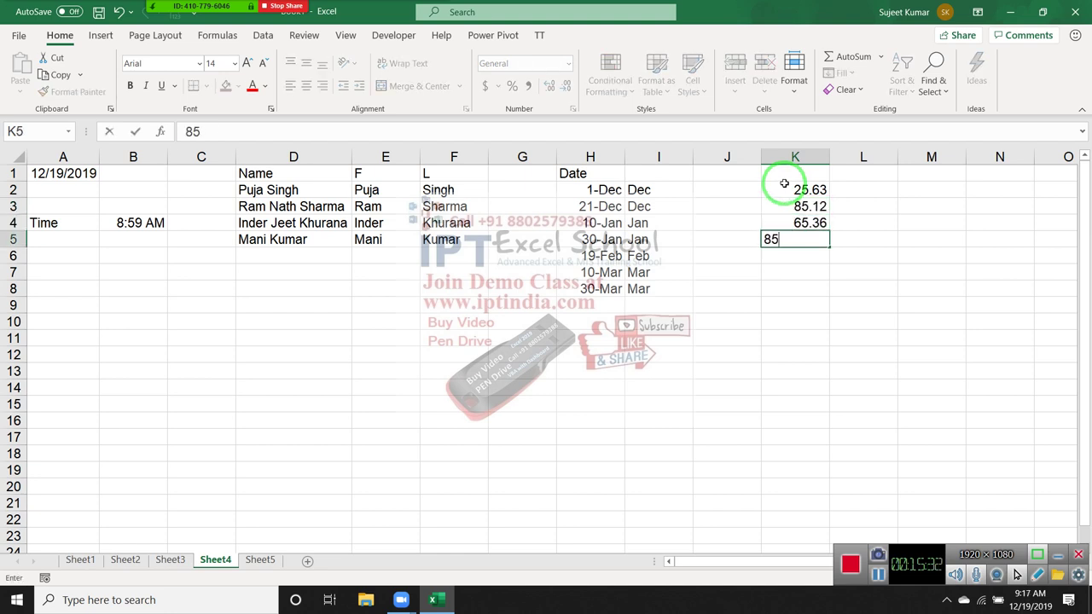
type(".12")
key("Return")
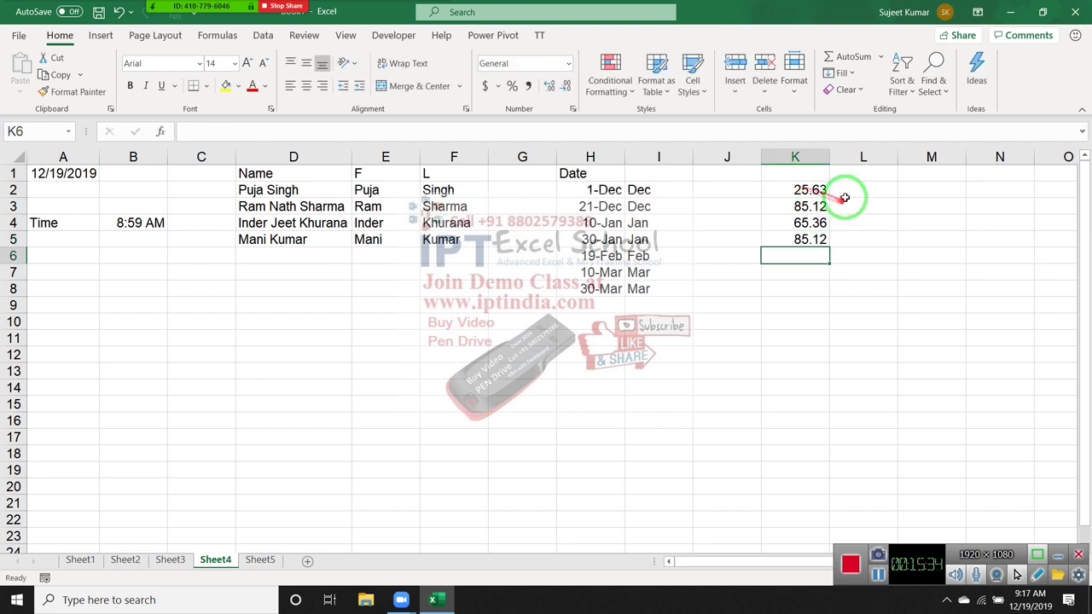
Type 0.63 in L2 and Flash Fill the decimal parts into L3:L5.
left_click(849, 189)
type("0.63")
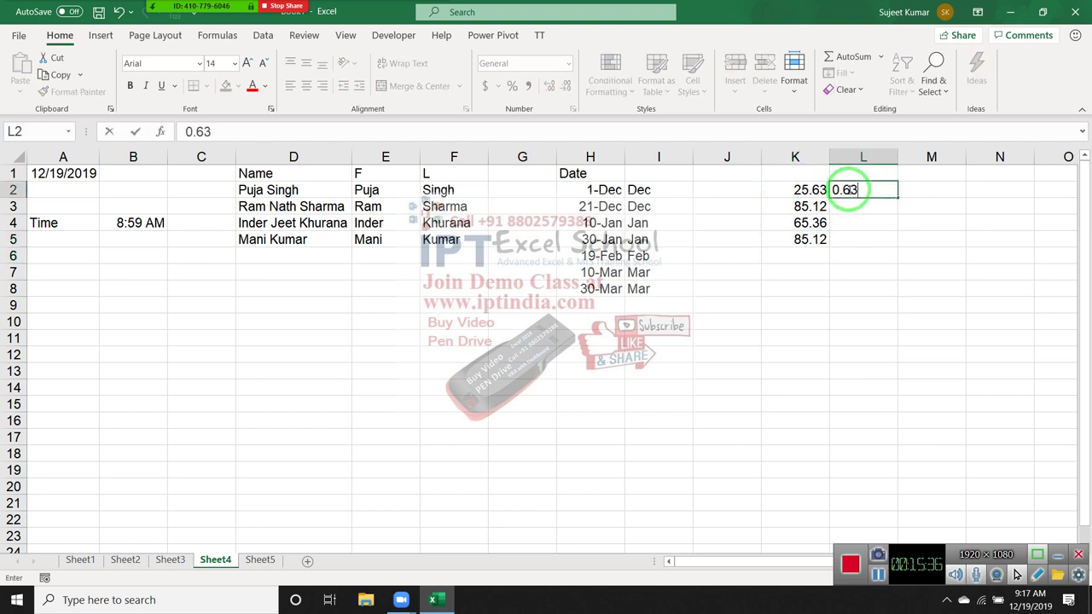
key("Return")
left_click(846, 189)
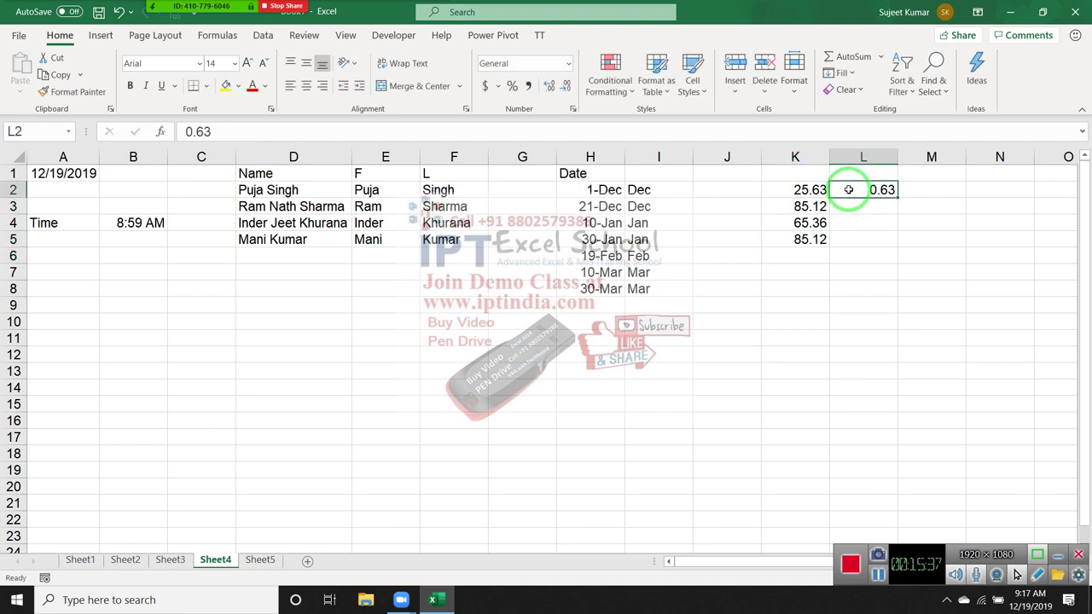
left_click(845, 74)
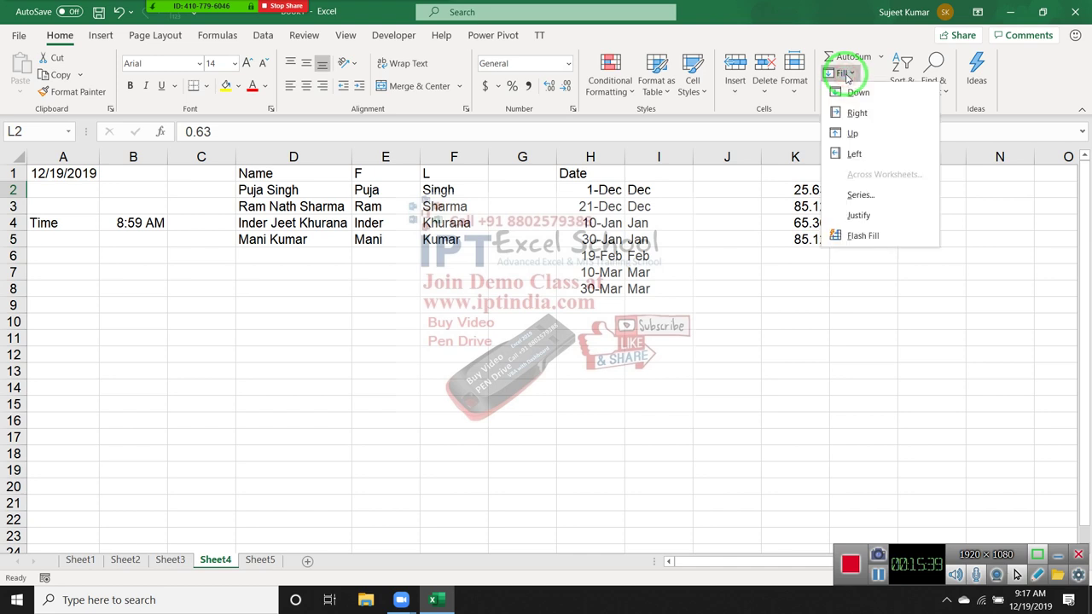
left_click(880, 244)
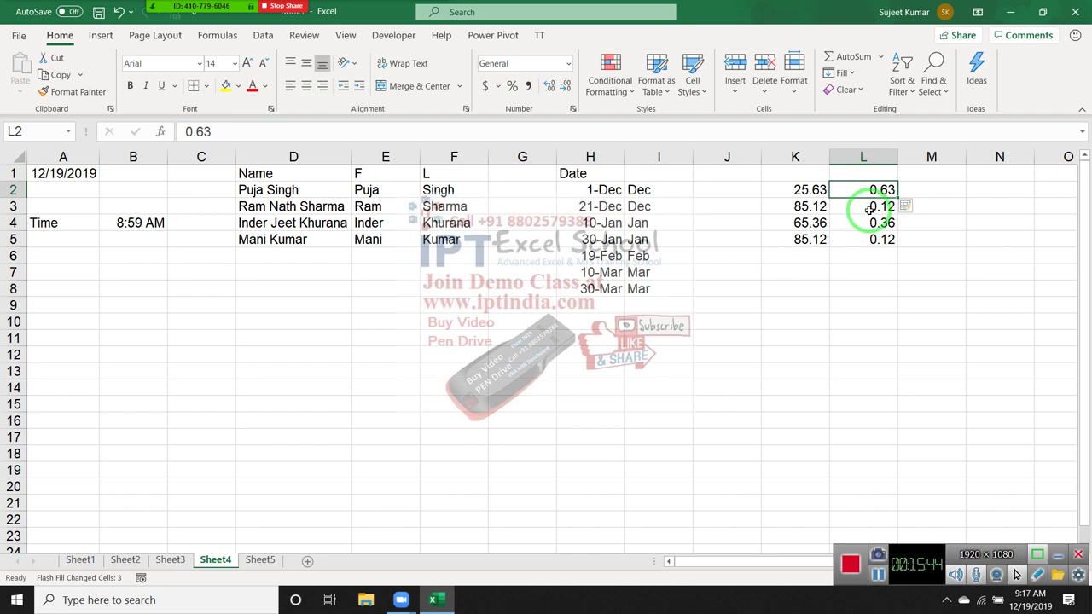
Enter 25.25, 65.32, 14.32 and 45.10 in N2:N5, showing two decimal places.
left_click(989, 194)
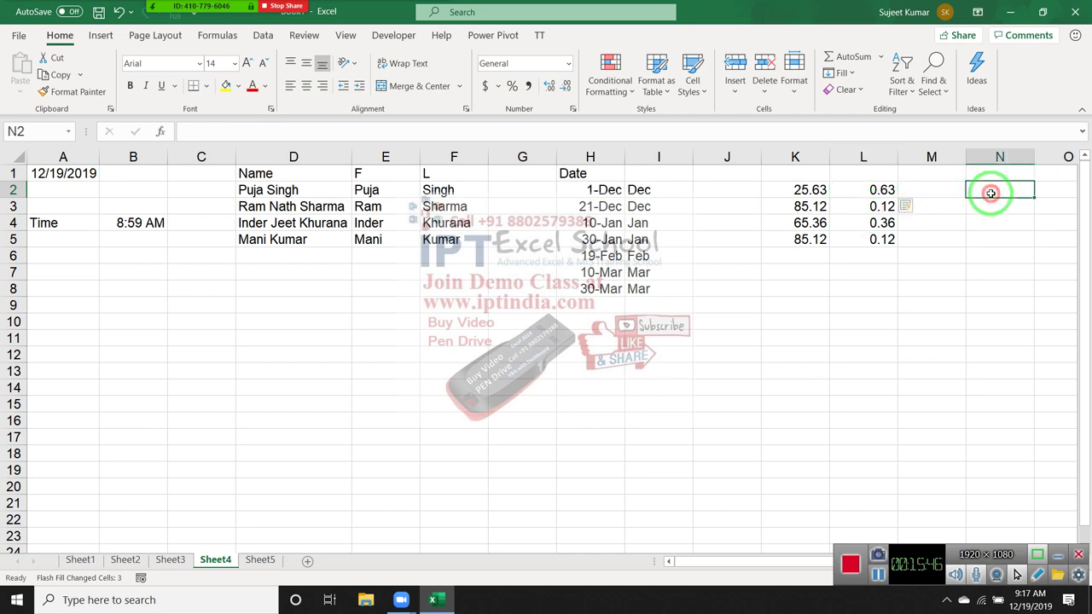
type("25.25")
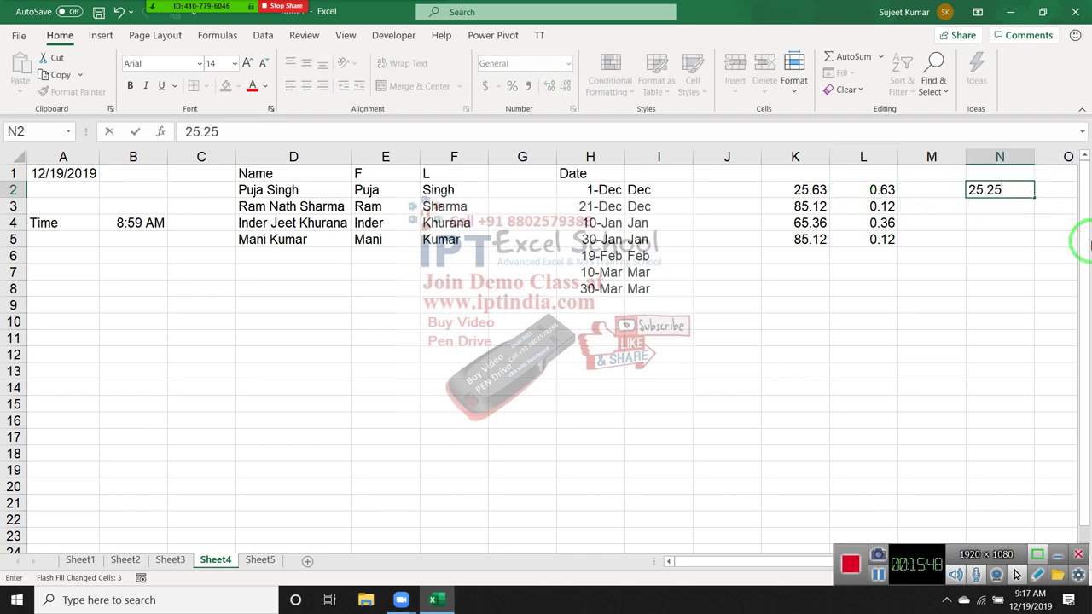
key("Return")
type("65.32")
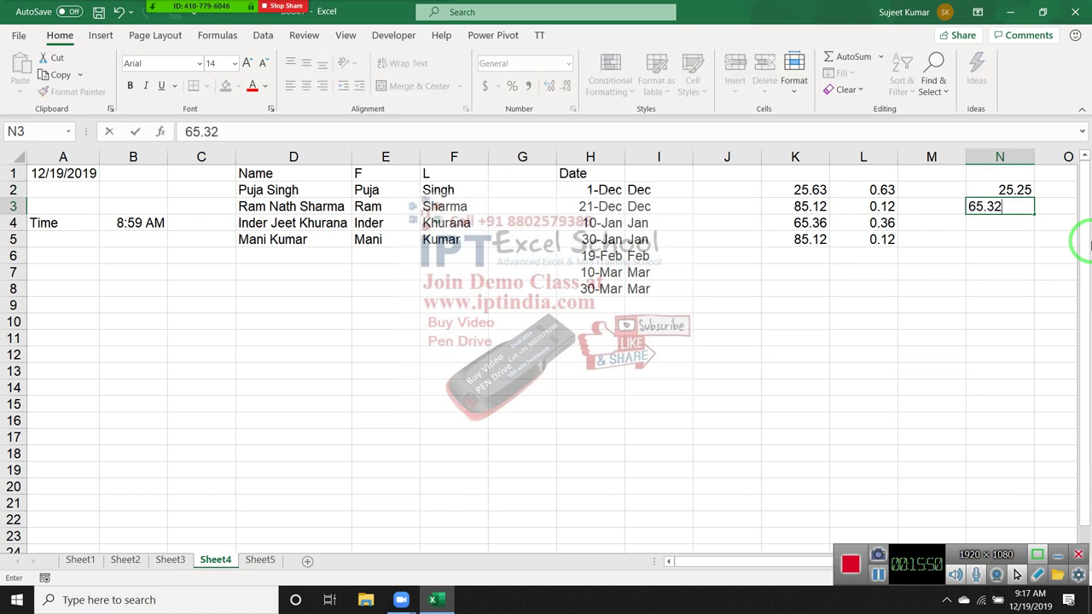
key("Return")
type("253")
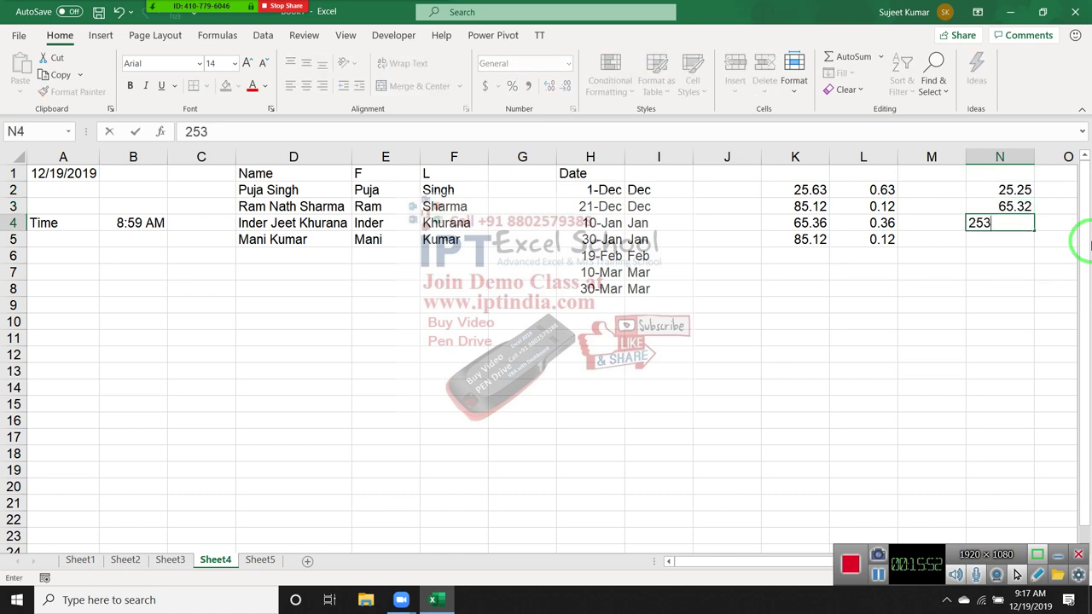
key("Return")
key("Up")
type("14.")
type("32")
key("Return")
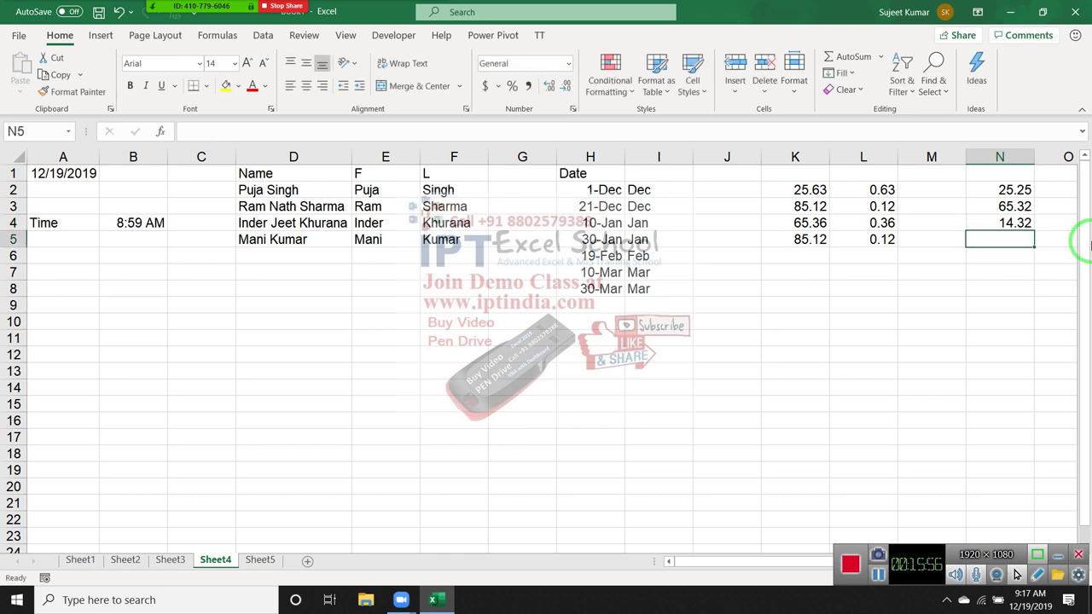
type("45.10.")
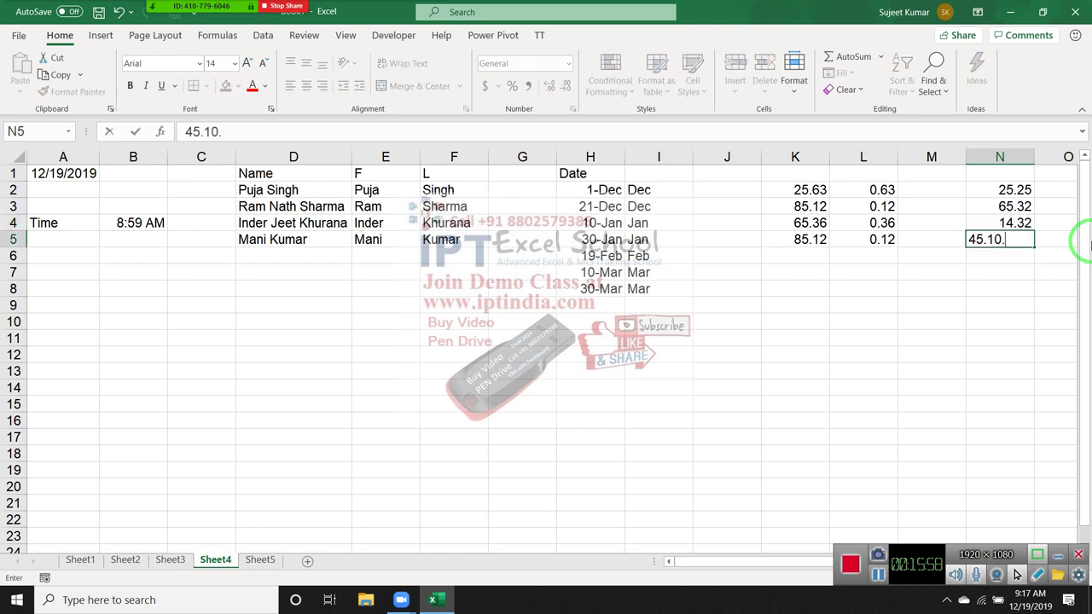
key("Return")
key("Up")
key("Up")
key("Up")
key("Up")
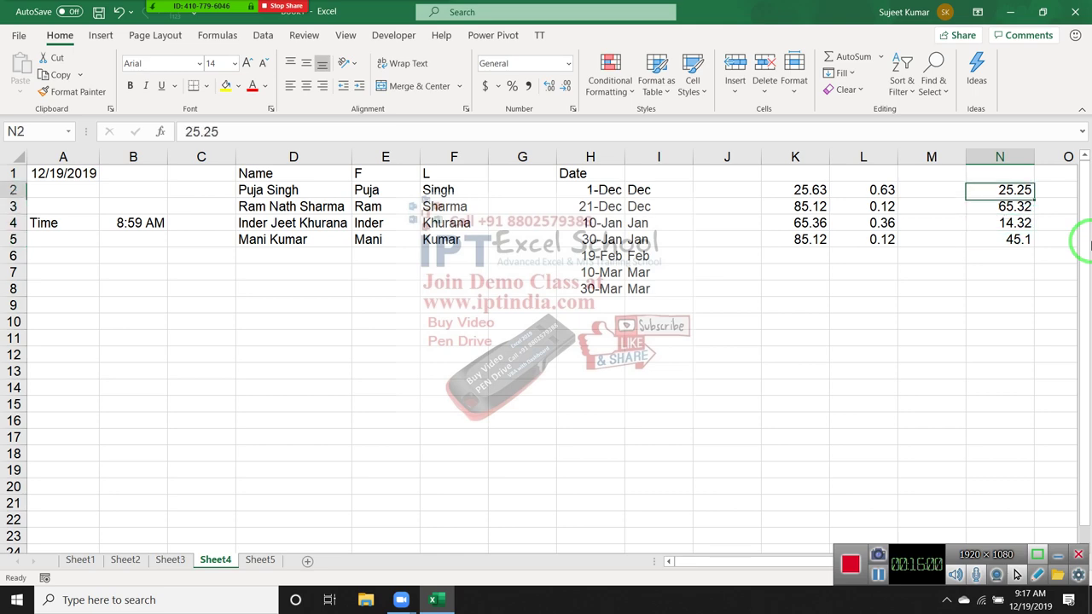
key("Right")
key("Right")
key("Right")
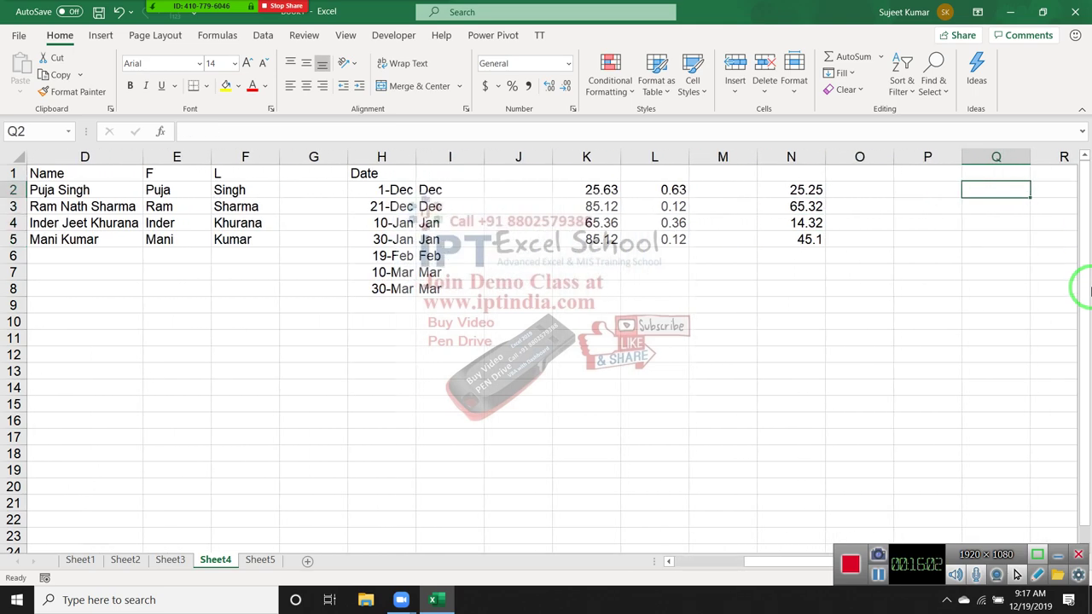
left_click(806, 239)
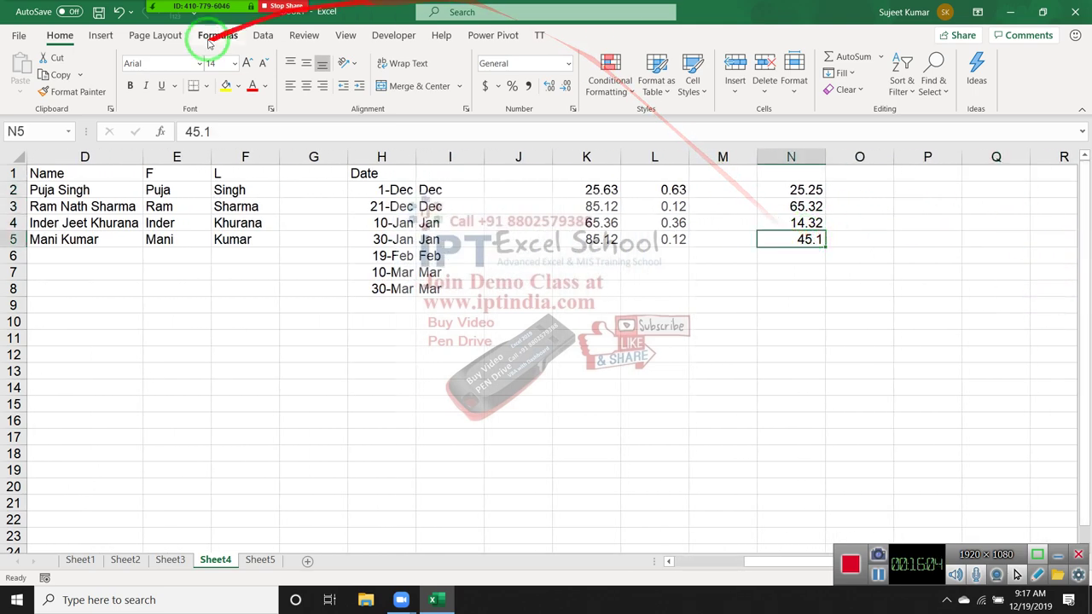
left_click(549, 86)
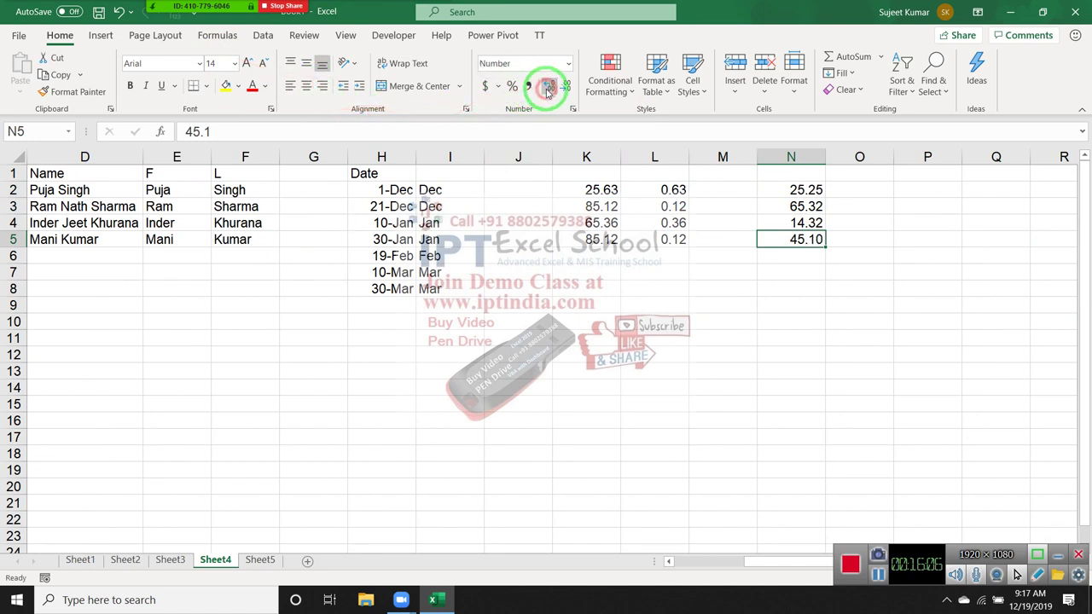
Try Flash Fill in column O from a 0.25 example in O2, then undo it.
left_click(859, 190)
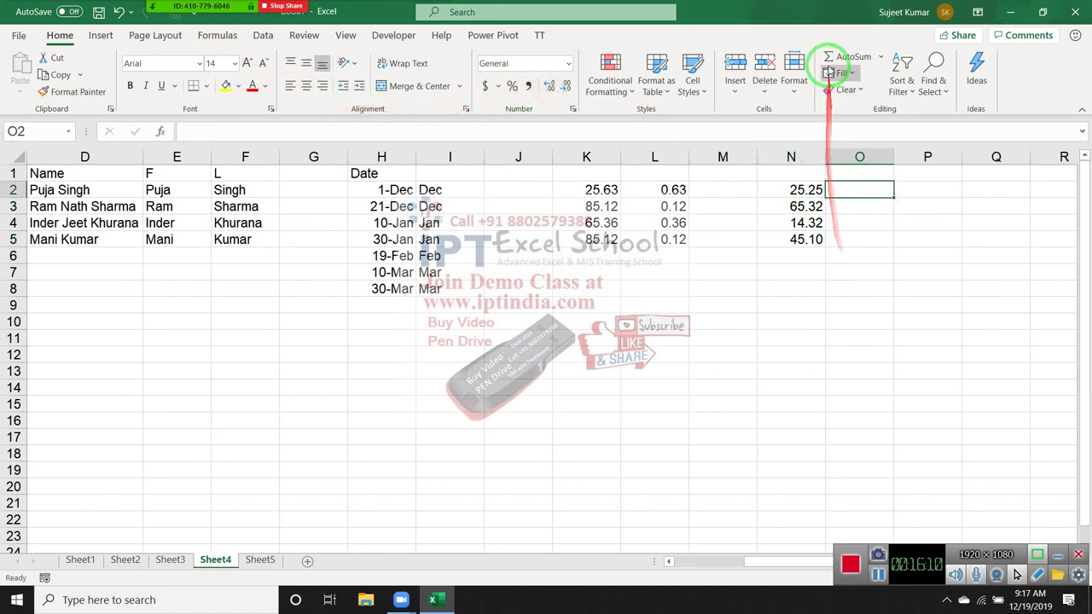
type("0.25")
key("Return")
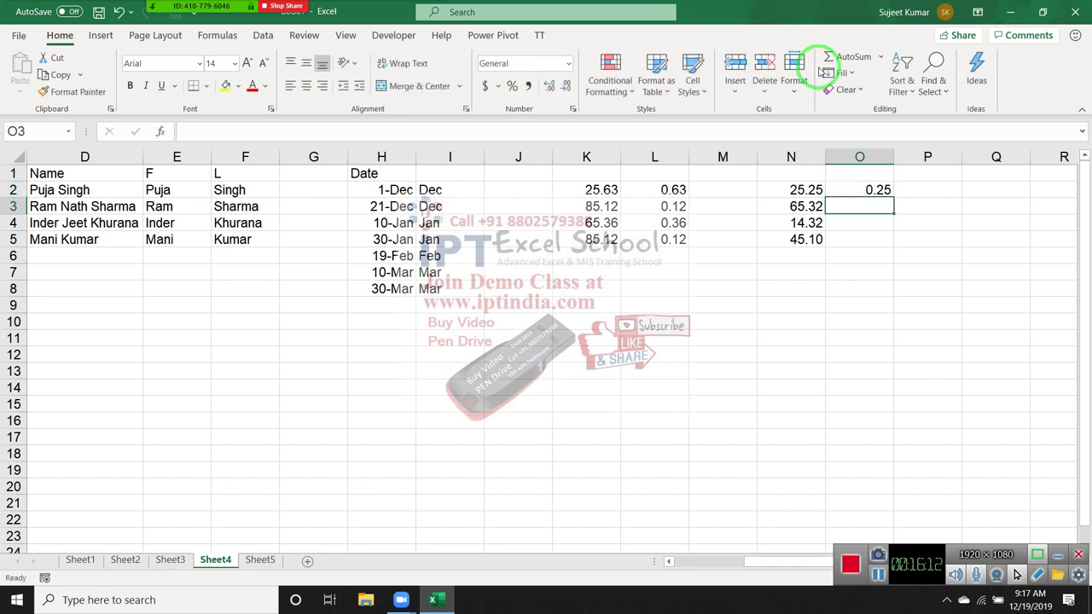
key("Up")
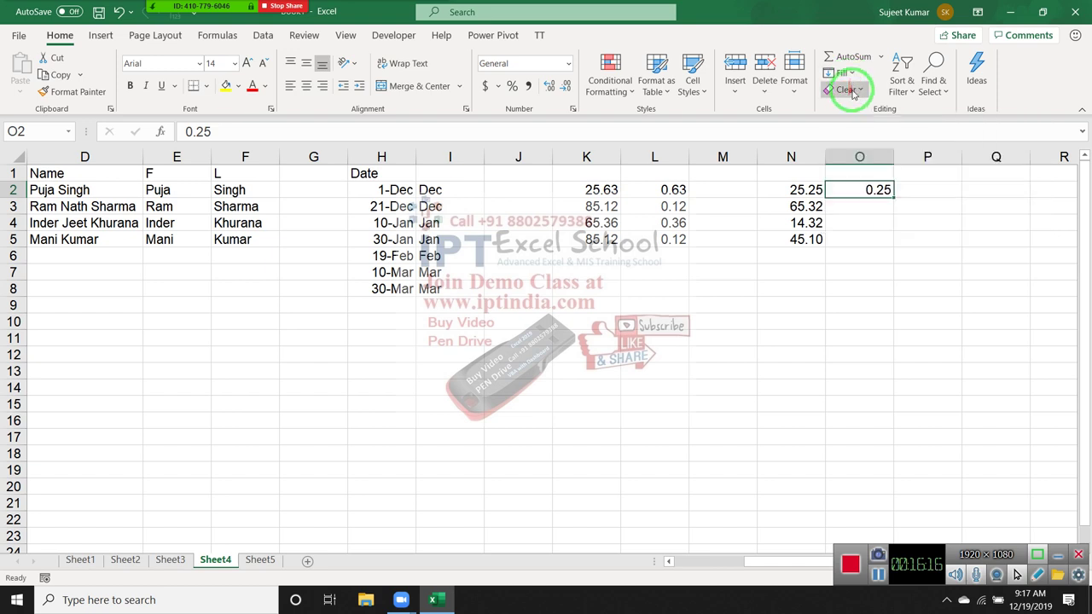
left_click(850, 77)
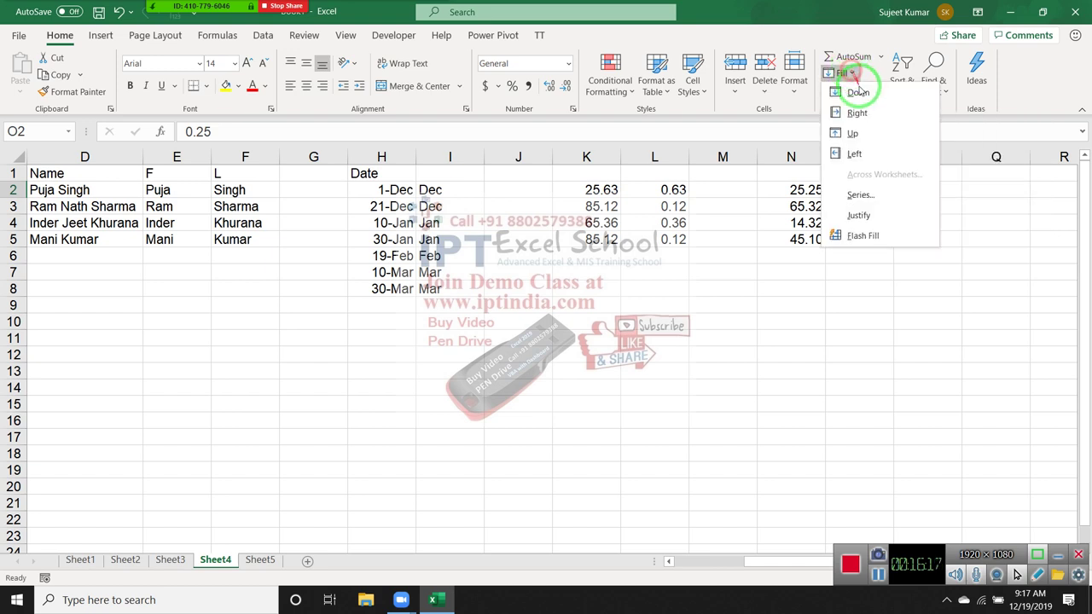
left_click(868, 238)
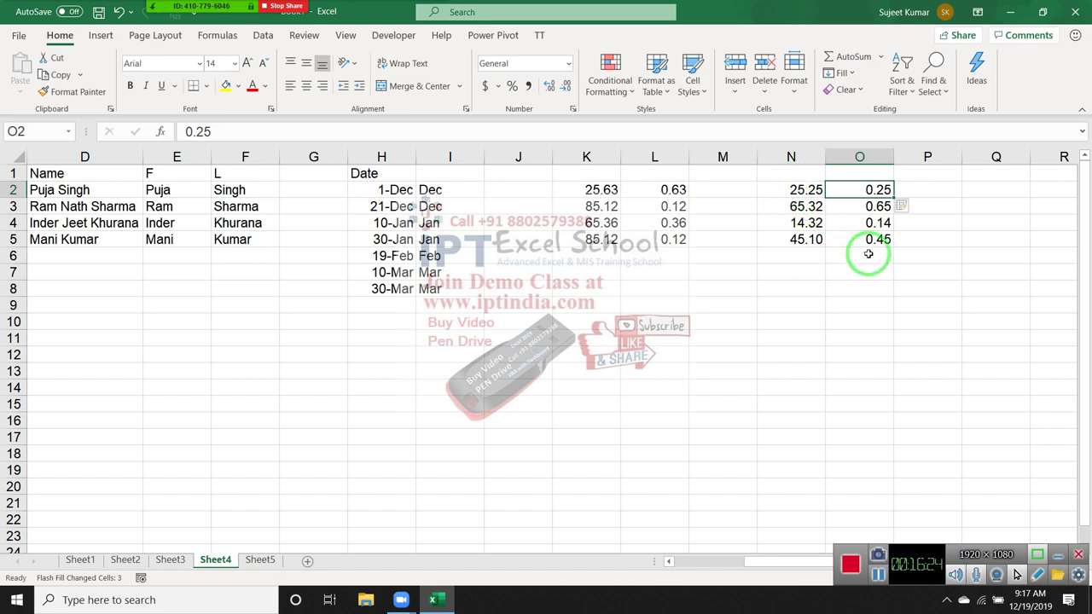
key("ctrl+z")
key("ctrl+z")
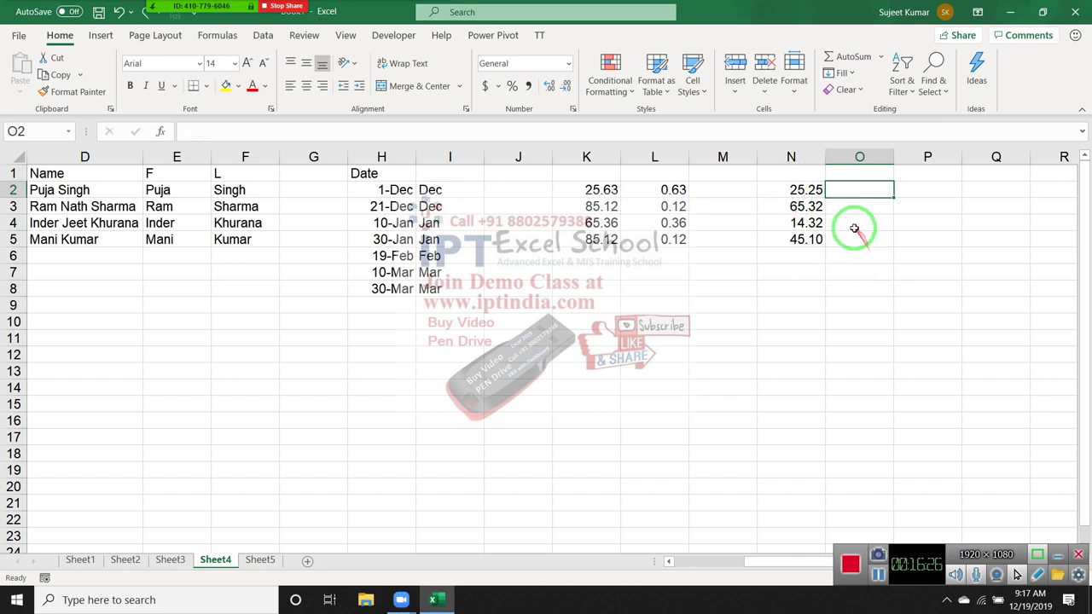
Type 0.32 in O3 and Flash Fill the remaining decimal parts in column O.
left_click(806, 189)
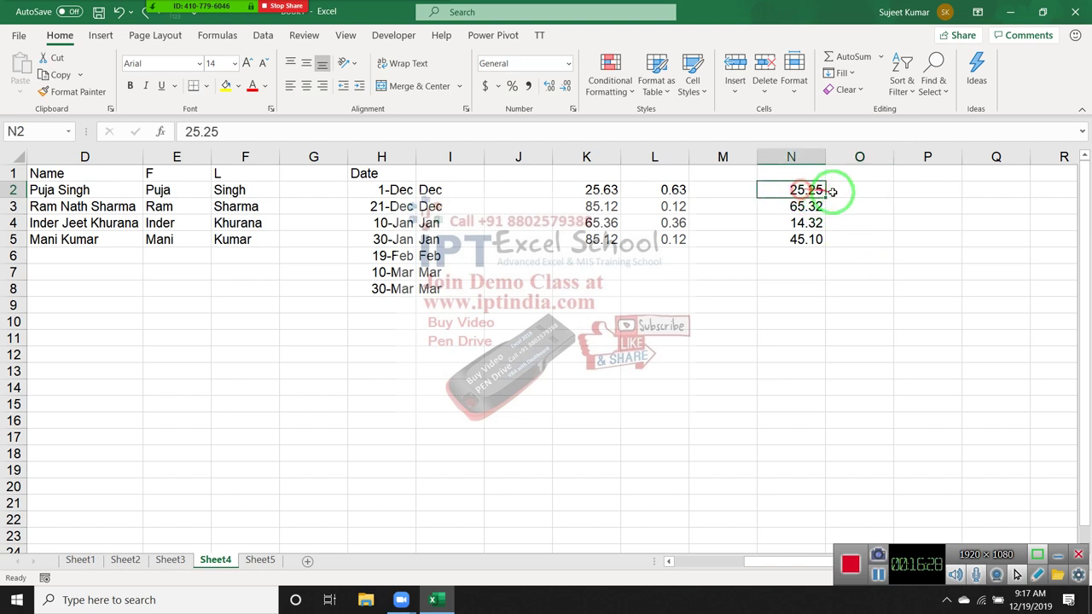
left_click(838, 194)
left_click(843, 209)
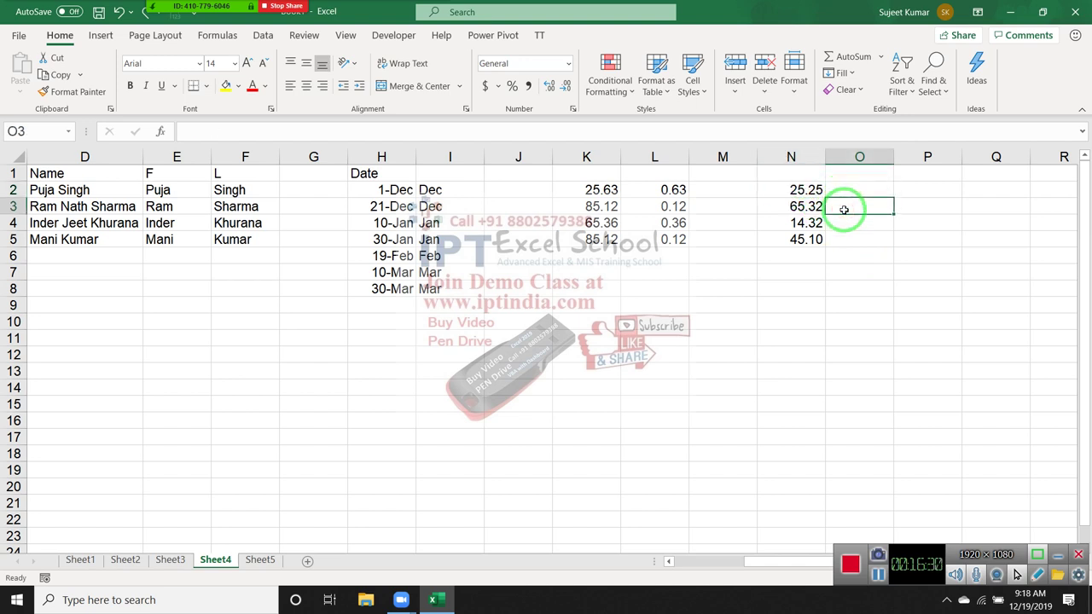
type("0.32")
key("Return")
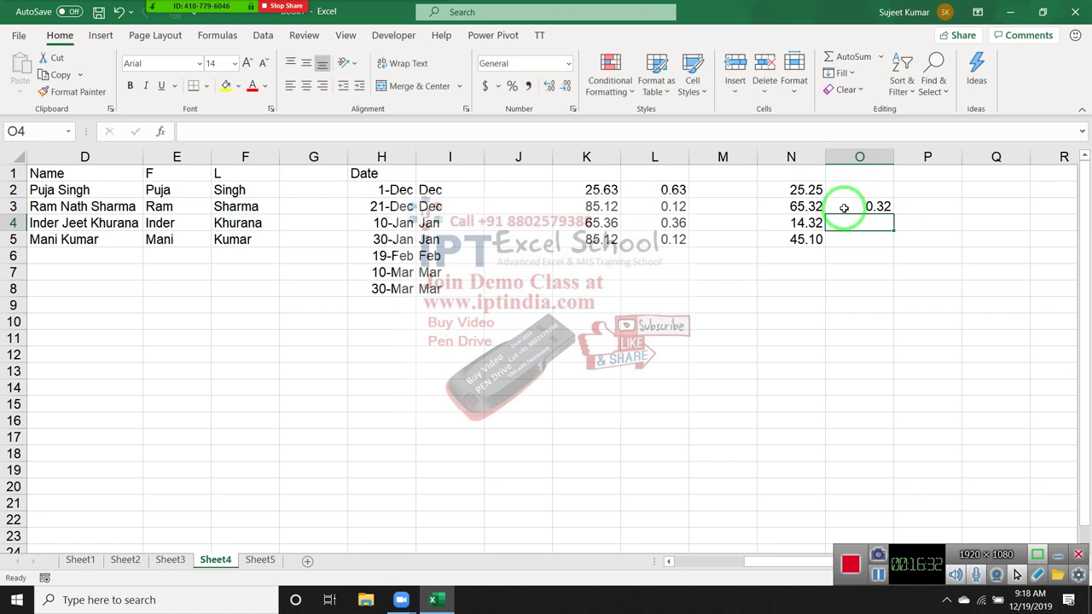
left_click(843, 203)
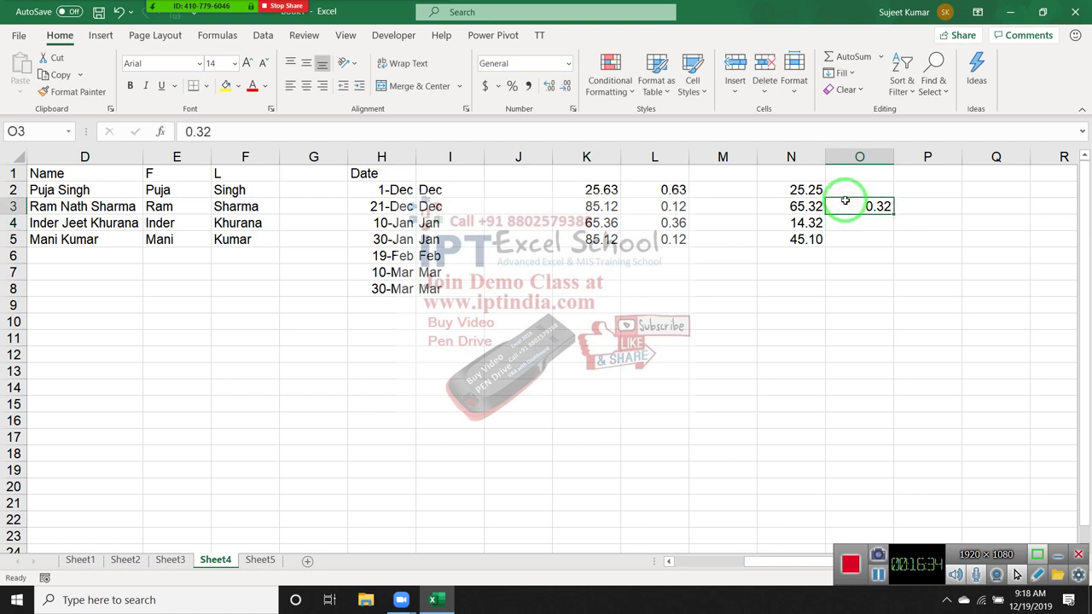
left_click(851, 75)
left_click(863, 229)
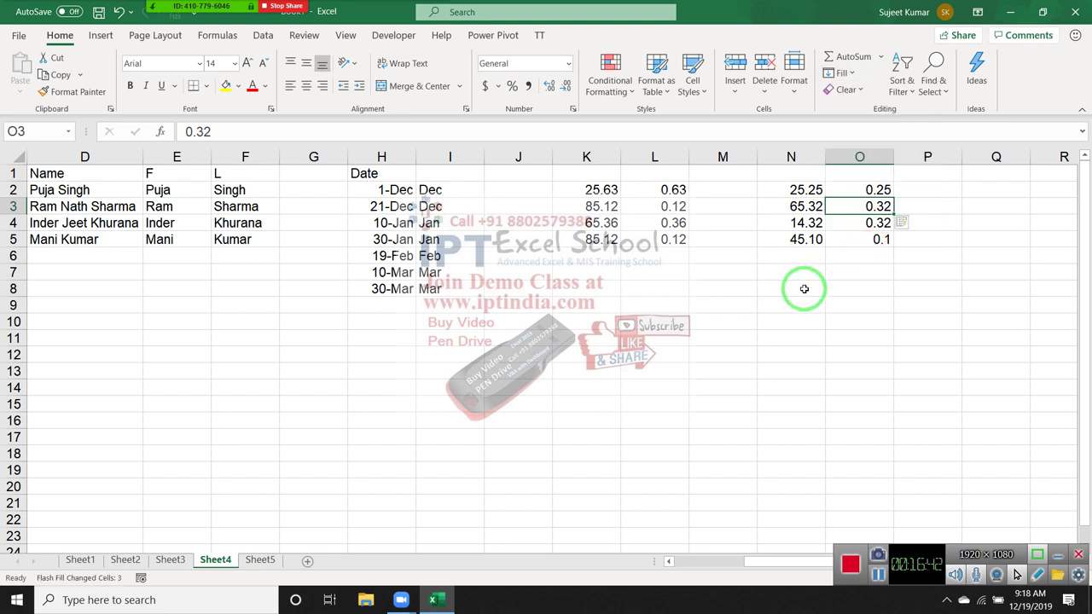
left_click(704, 271)
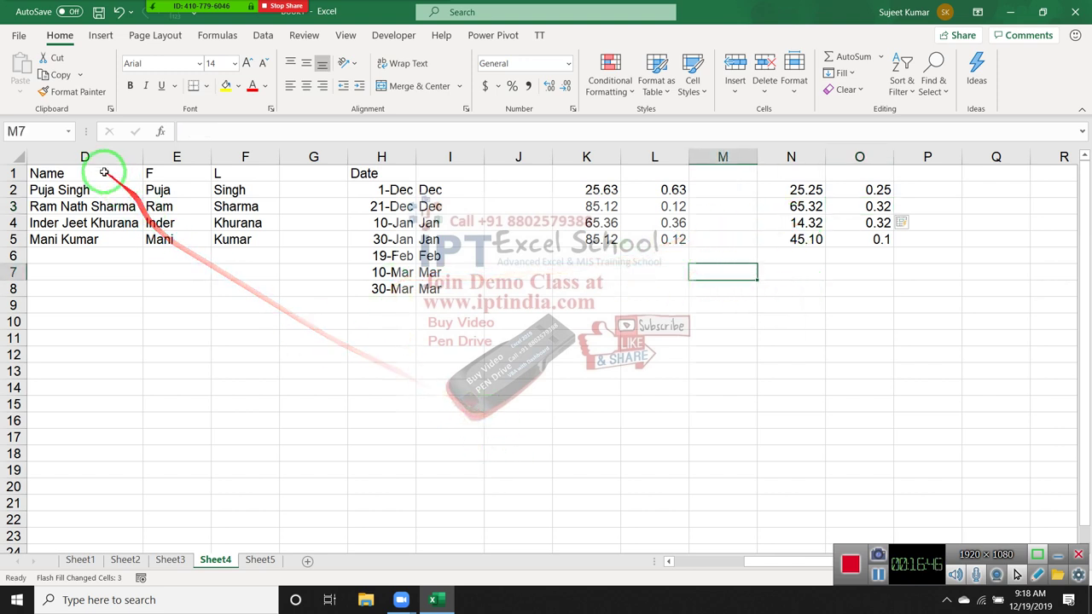
Copy the name list D1:D5 and paste it at D16.
left_click_drag(90, 173, 89, 239)
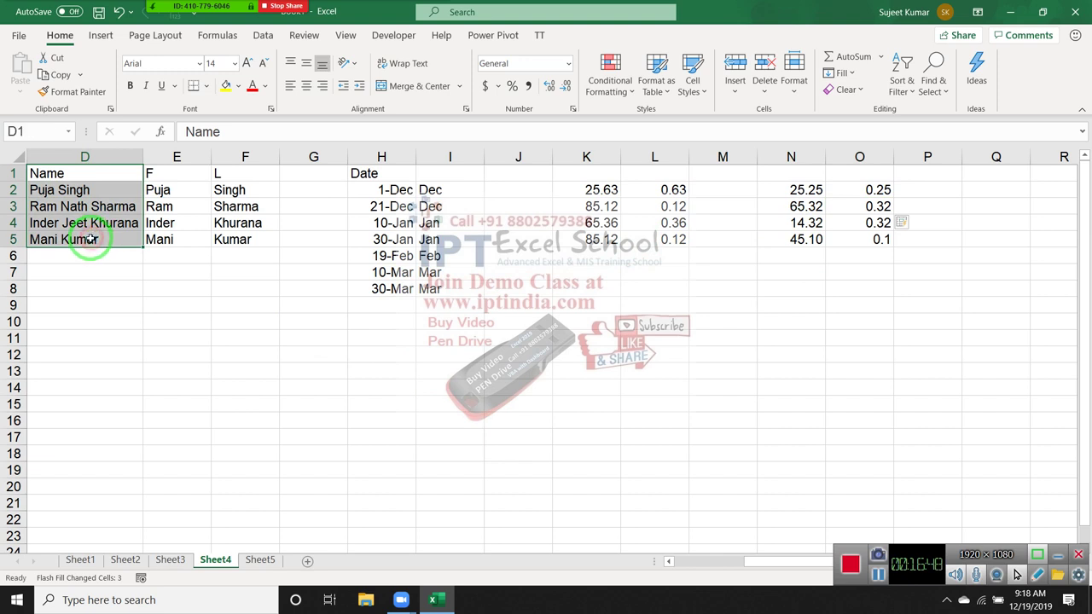
key("ctrl+c")
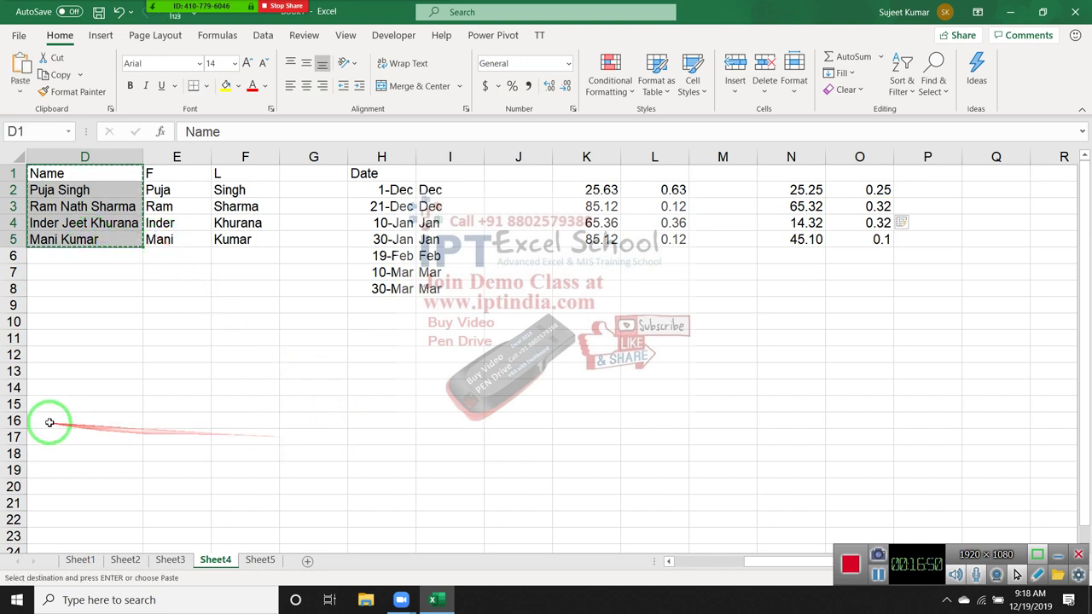
left_click(49, 422)
key("ctrl+v")
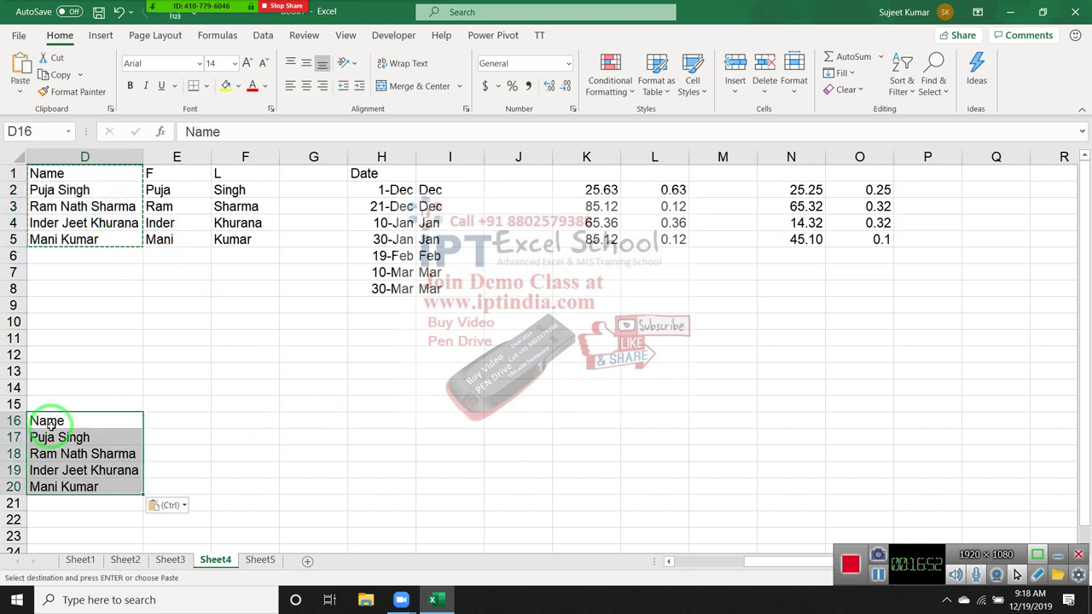
Type an example in E19 and Flash Fill the rest of column E.
left_click(181, 433)
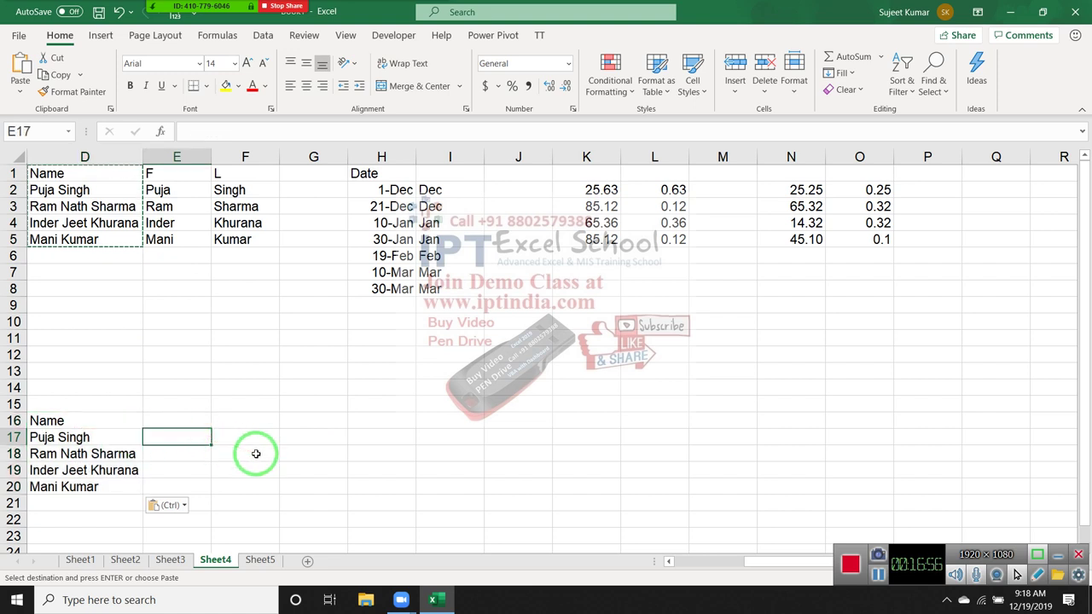
left_click(158, 467)
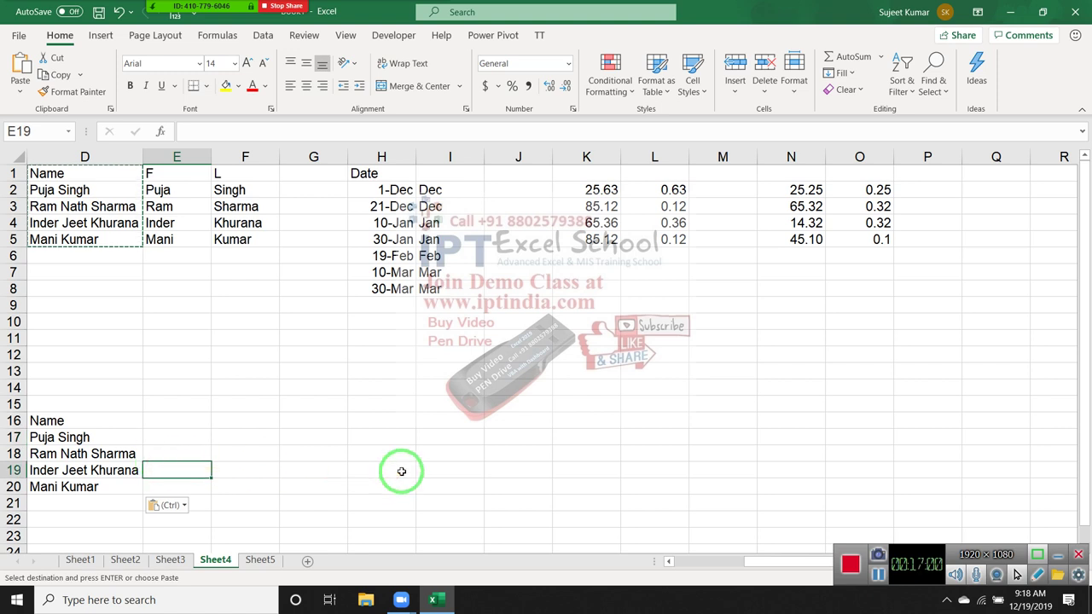
type("Jeet")
key("ctrl+Return")
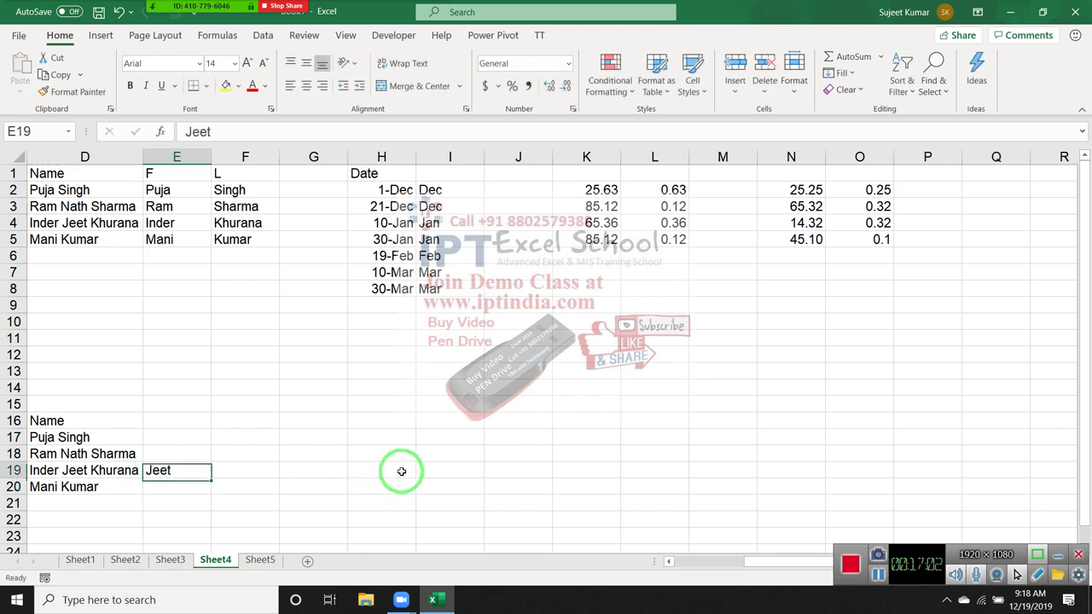
left_click_drag(400, 441, 269, 316)
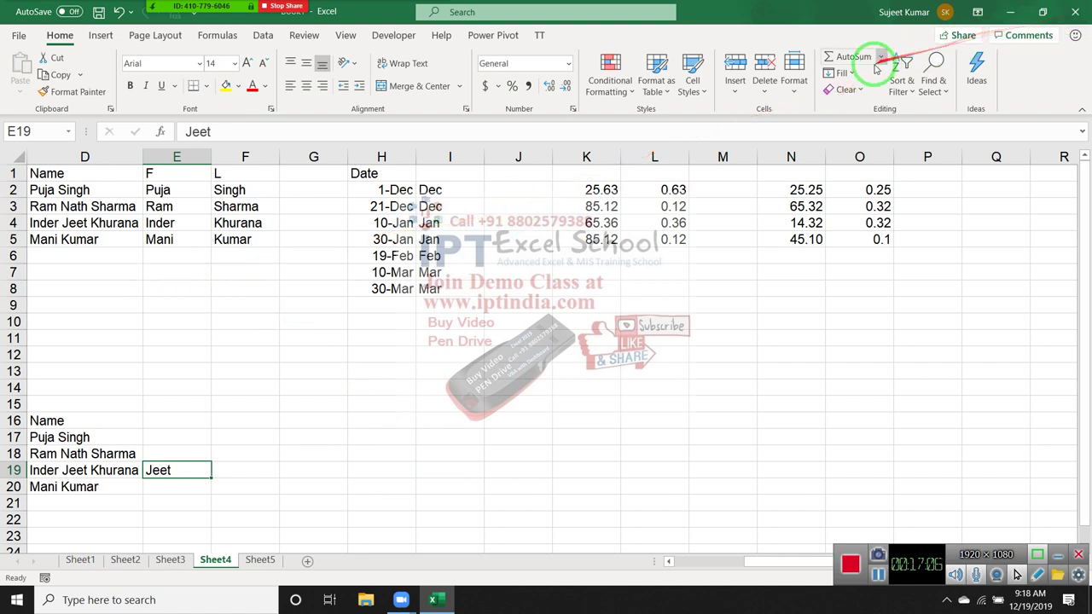
left_click(840, 73)
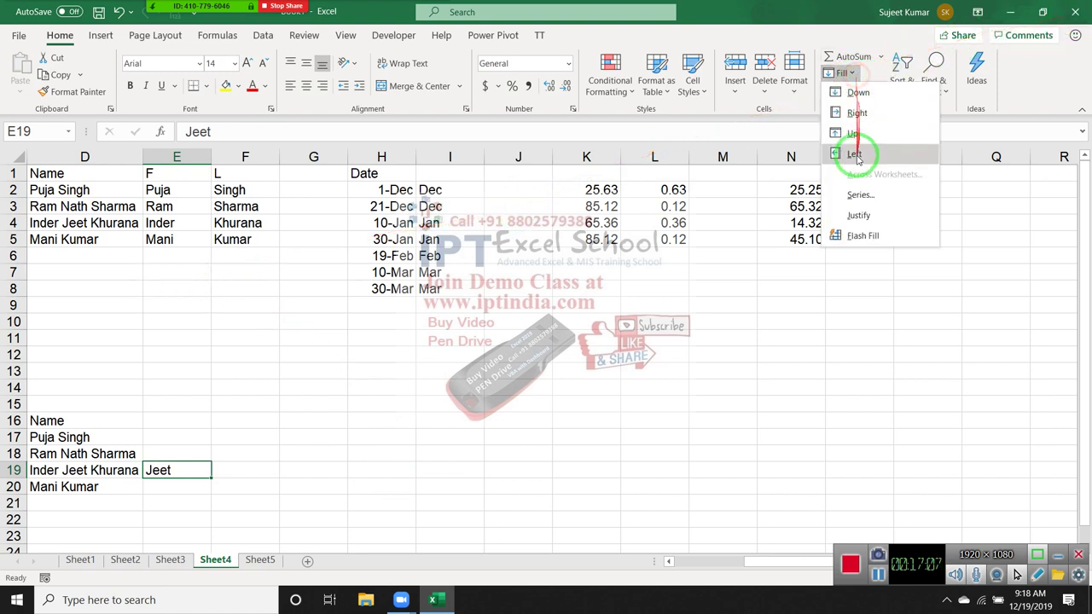
left_click(864, 235)
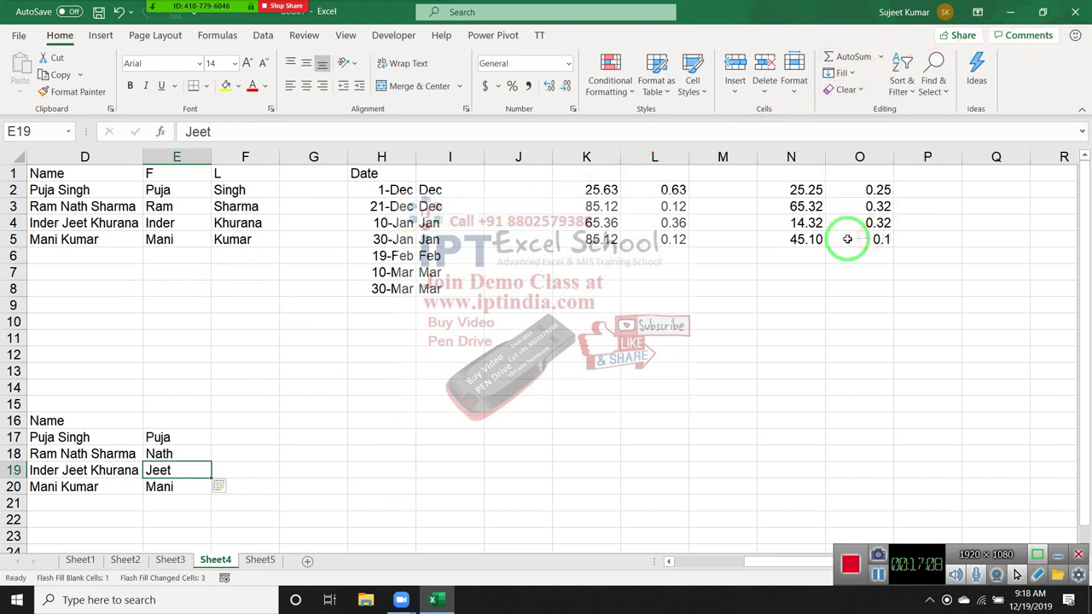
Inspect the Flash Fill results in E17:E20 and select them.
left_click(164, 437)
left_click(164, 454)
left_click(162, 471)
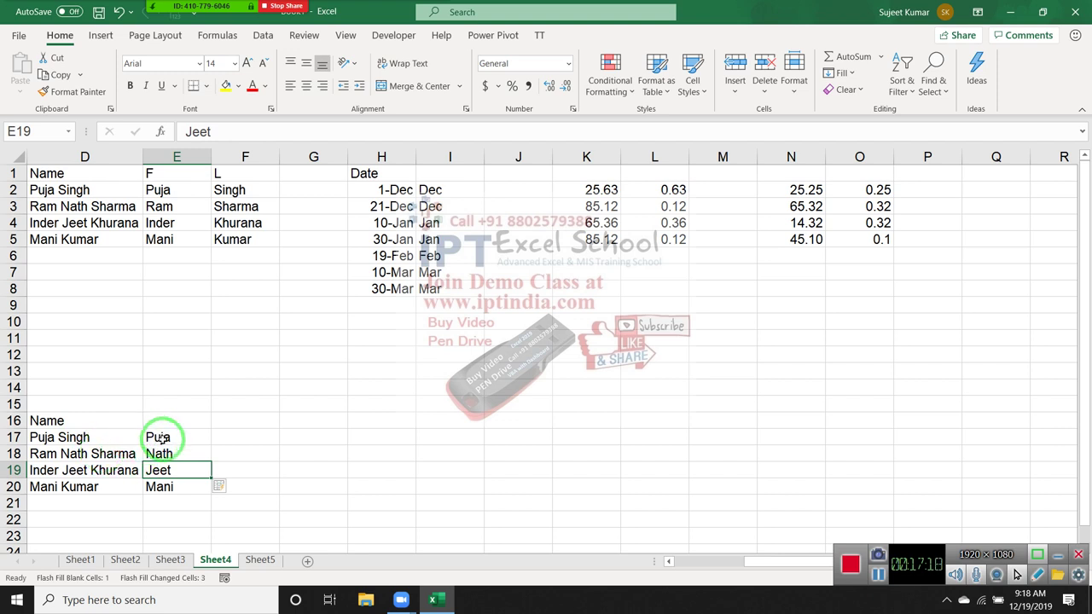
left_click(161, 503)
left_click(168, 480)
left_click_drag(167, 480, 164, 433)
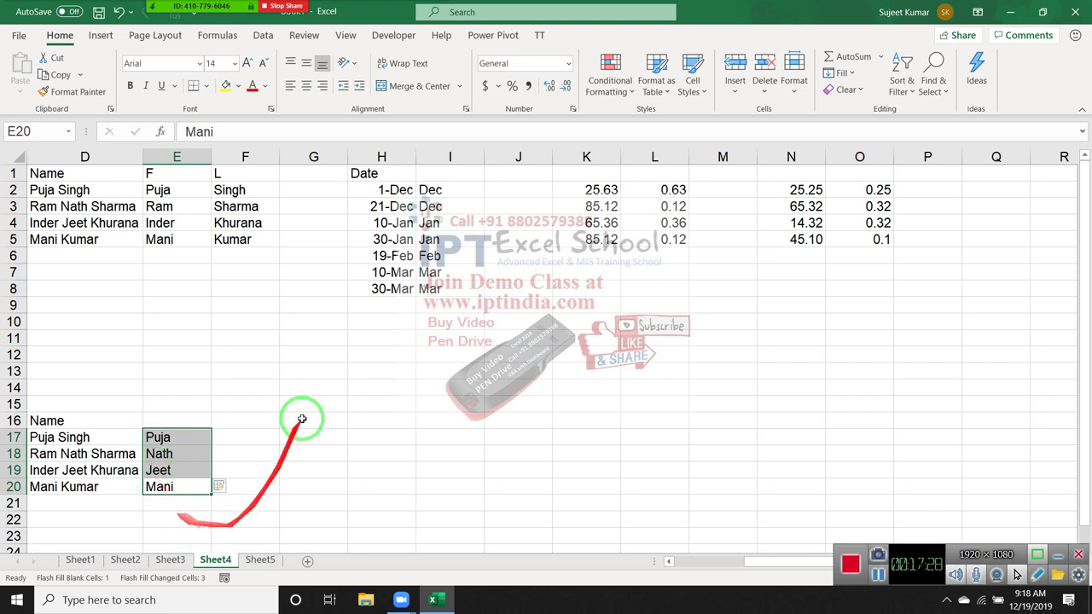
Give the name table D1:F5, headings included, a yellow fill.
left_click(264, 273)
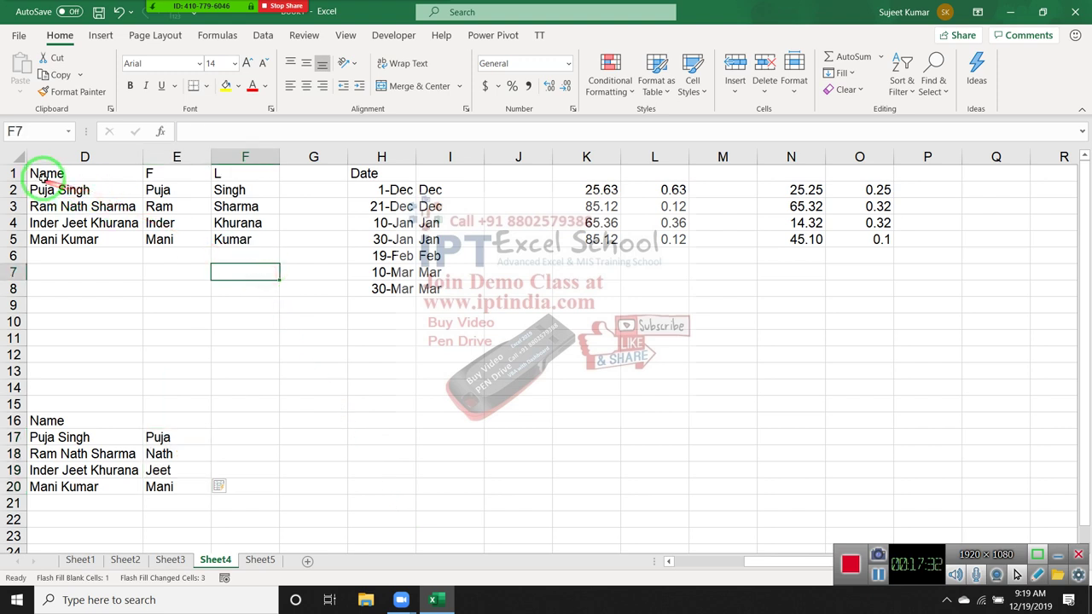
left_click_drag(43, 174, 232, 240)
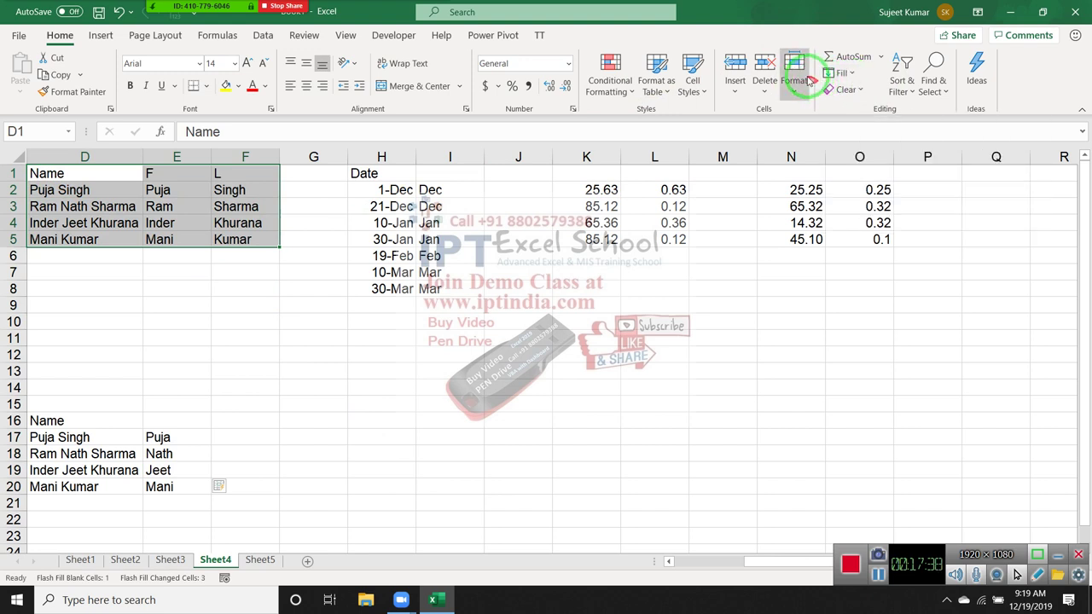
left_click(225, 87)
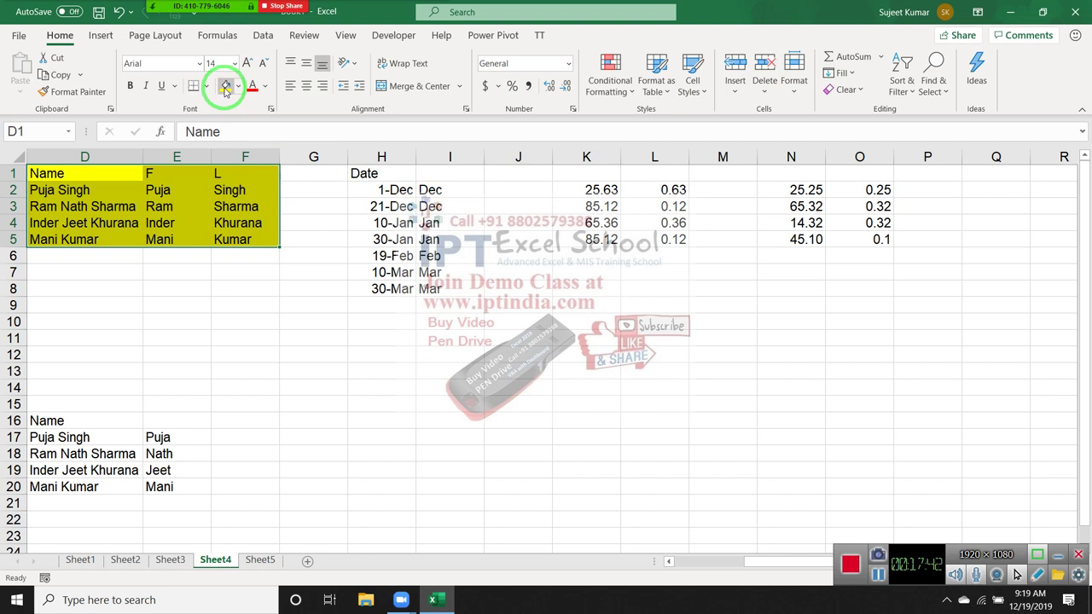
left_click(505, 190)
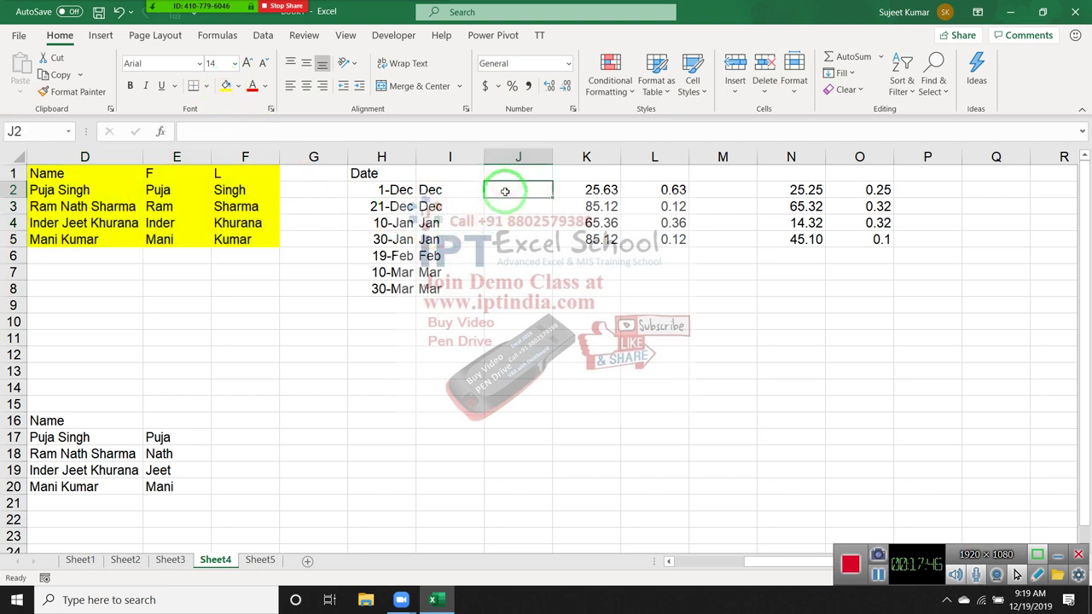
Enter the mixed entries Puja123 in J2 and Om852Tina in J3.
type("Puja")
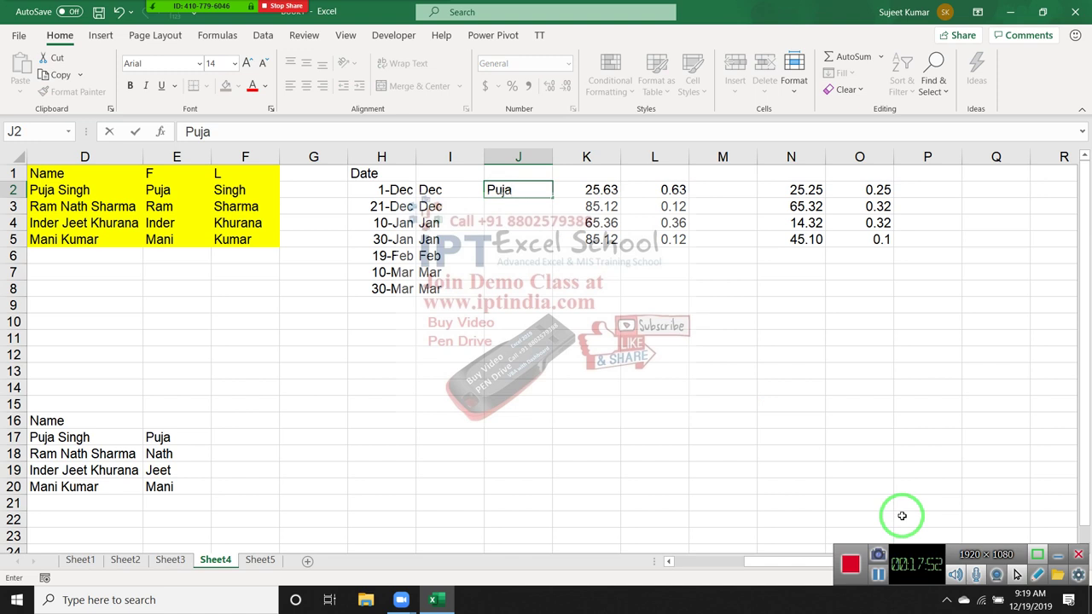
type("123")
key("Return")
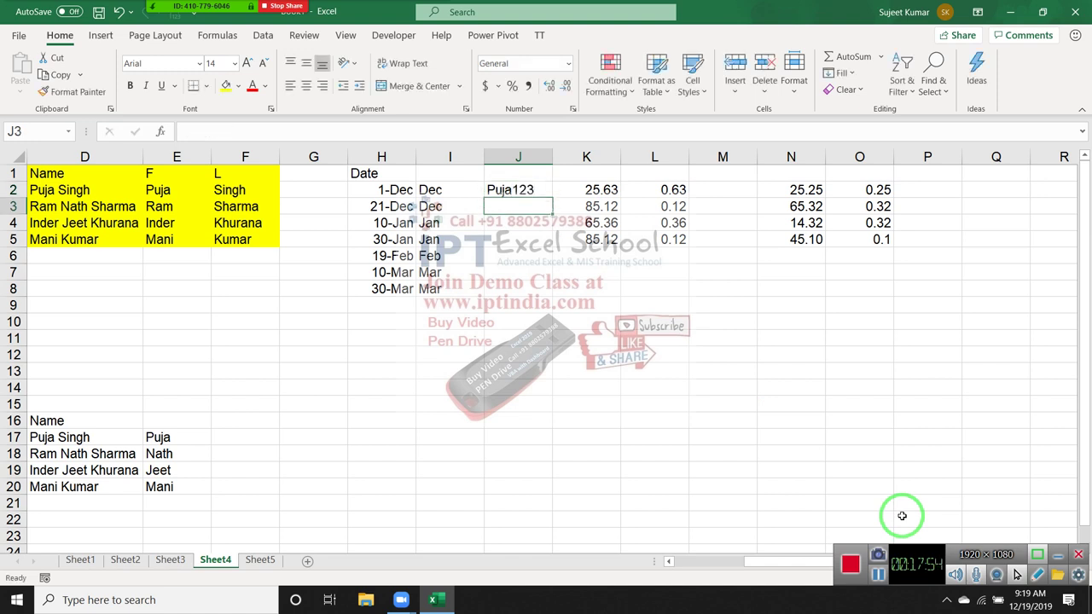
type("Om852")
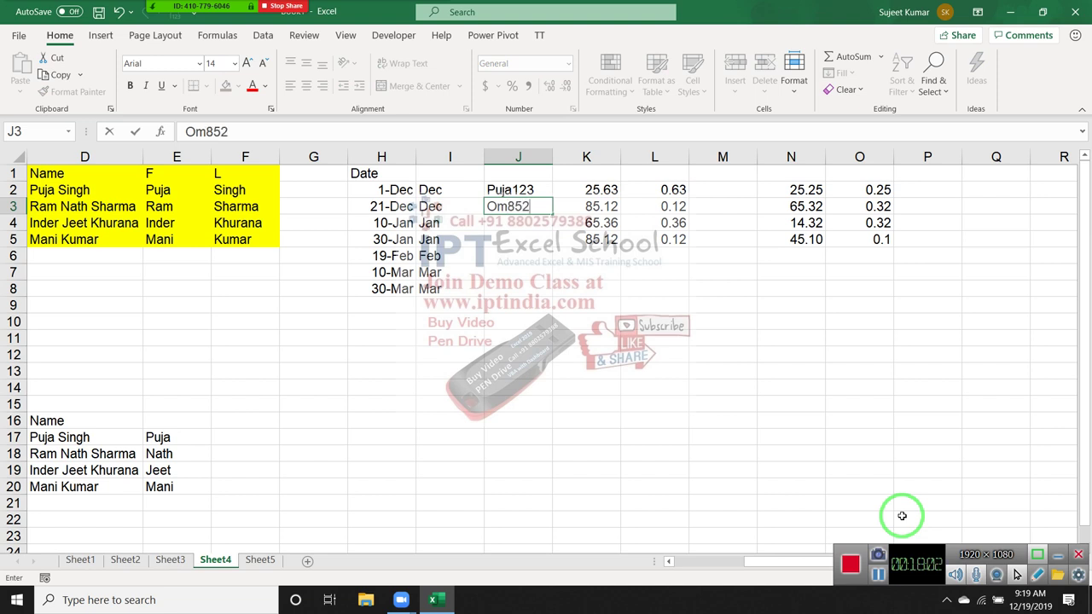
type("Tina")
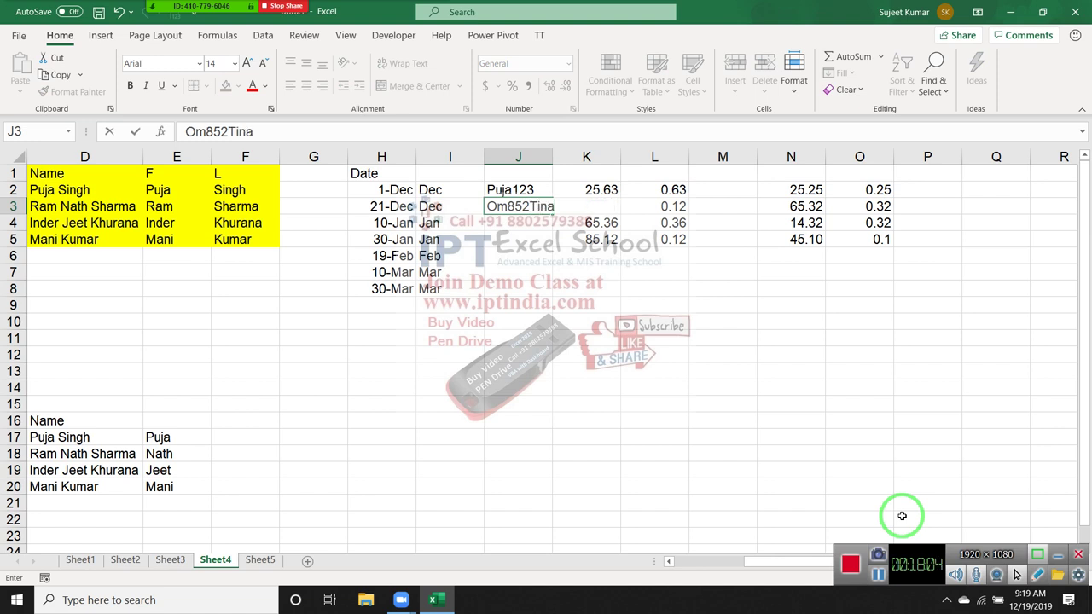
key("Return")
Insert a new empty column at K.
left_click_drag(907, 512, 638, 124)
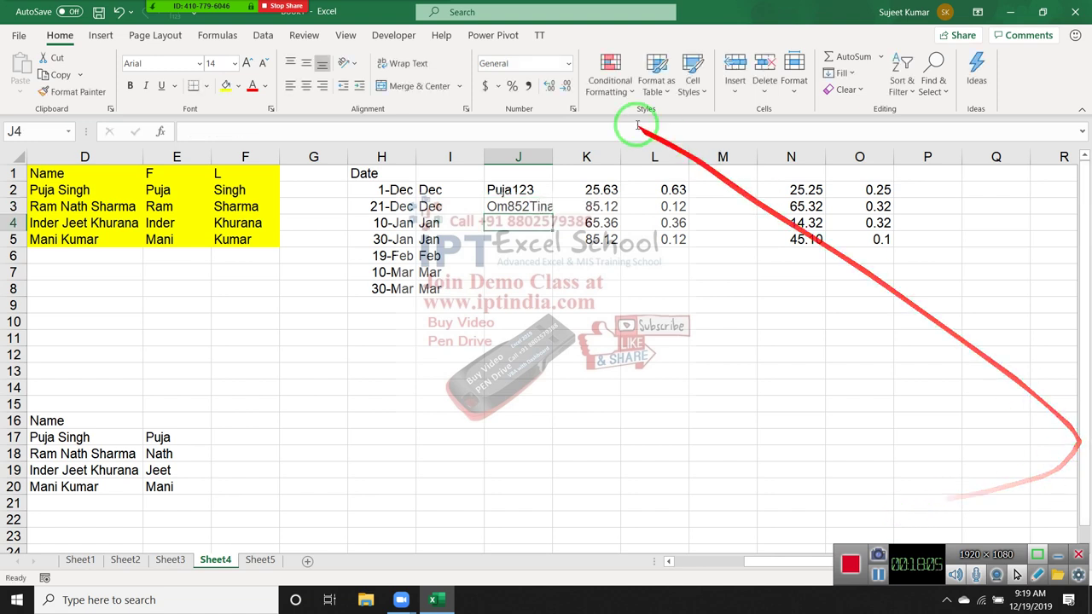
left_click(586, 156)
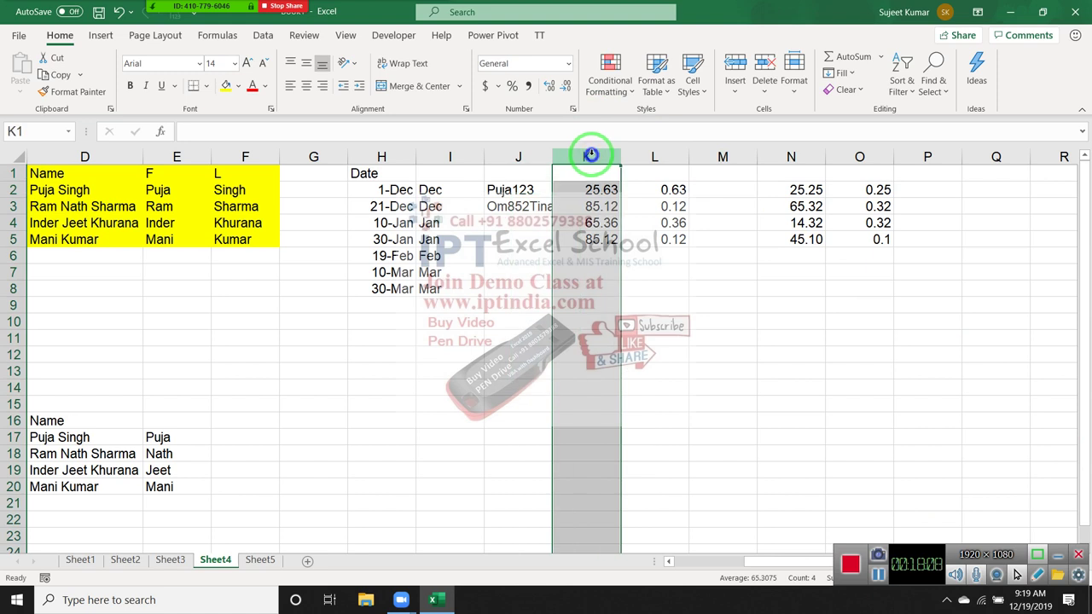
right_click(586, 156)
left_click(629, 275)
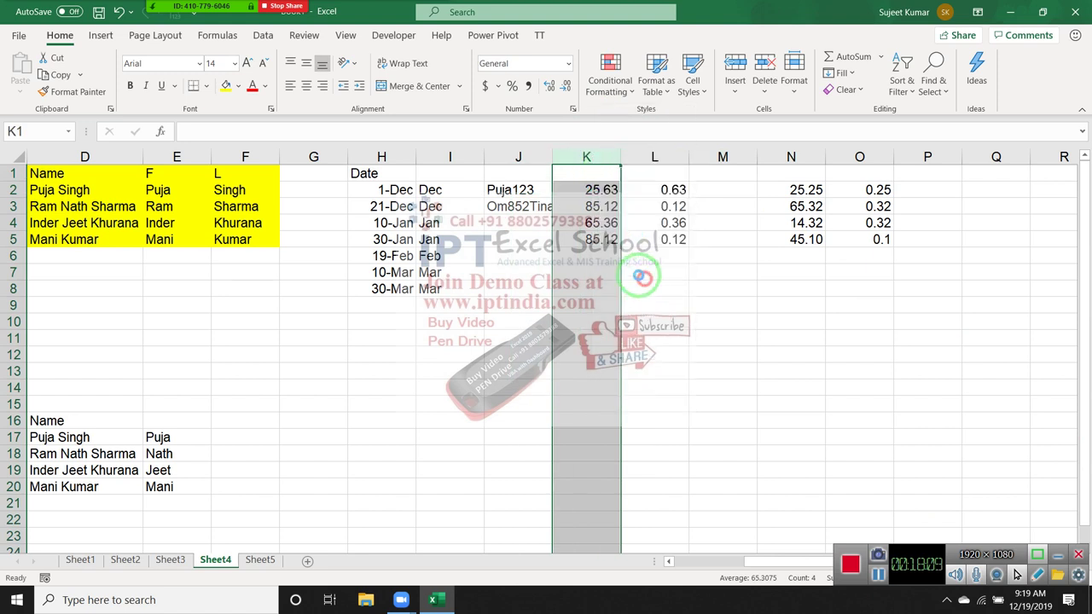
Type 123 in K2 and Flash Fill K3, which returns 852Tina.
left_click(571, 191)
type("123")
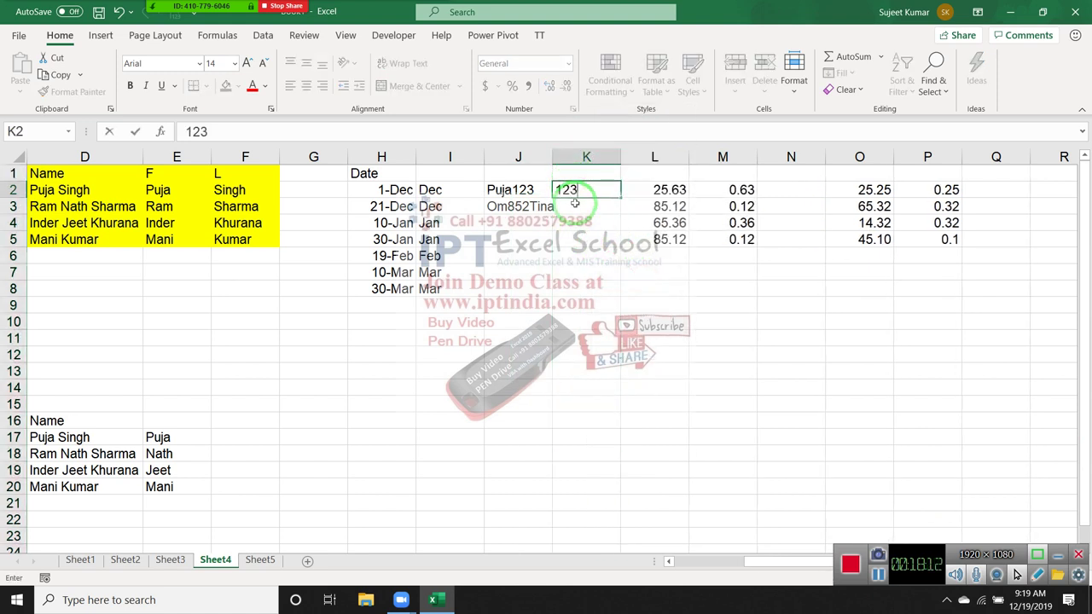
key("Return")
key("Up")
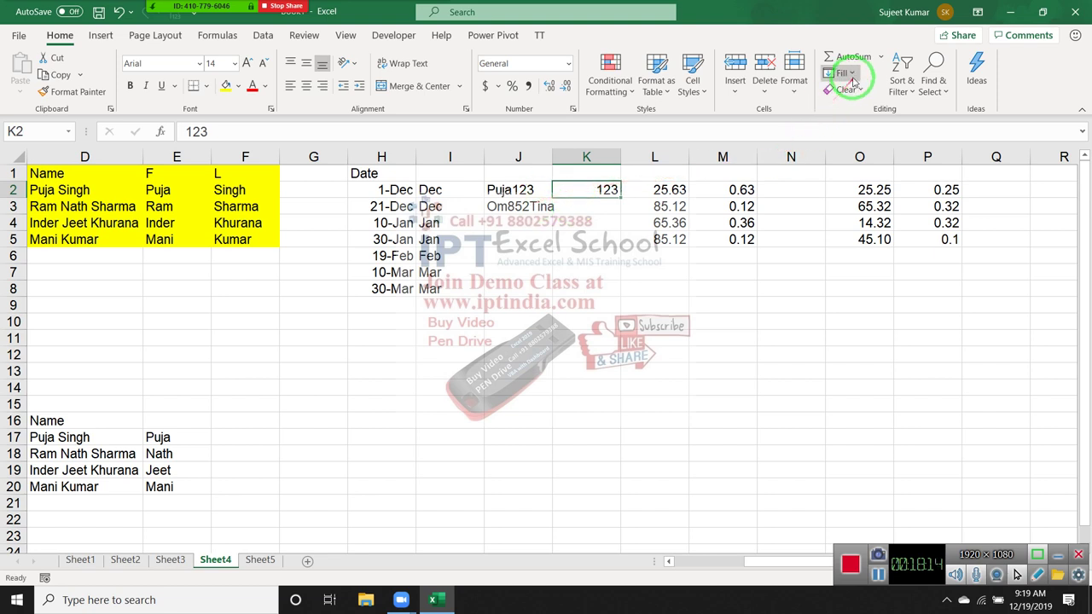
left_click(853, 81)
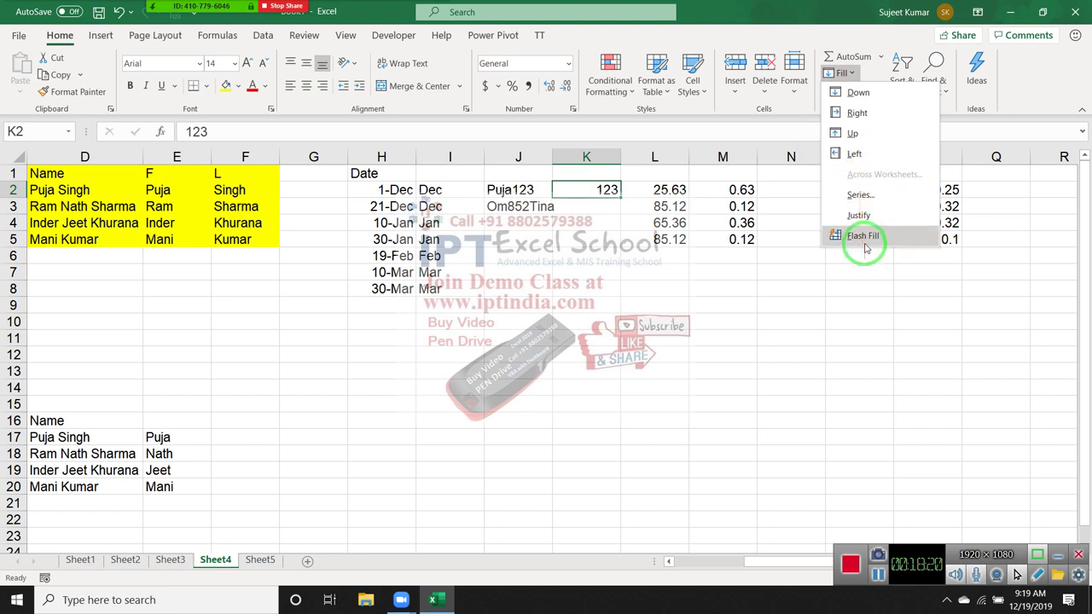
left_click(865, 244)
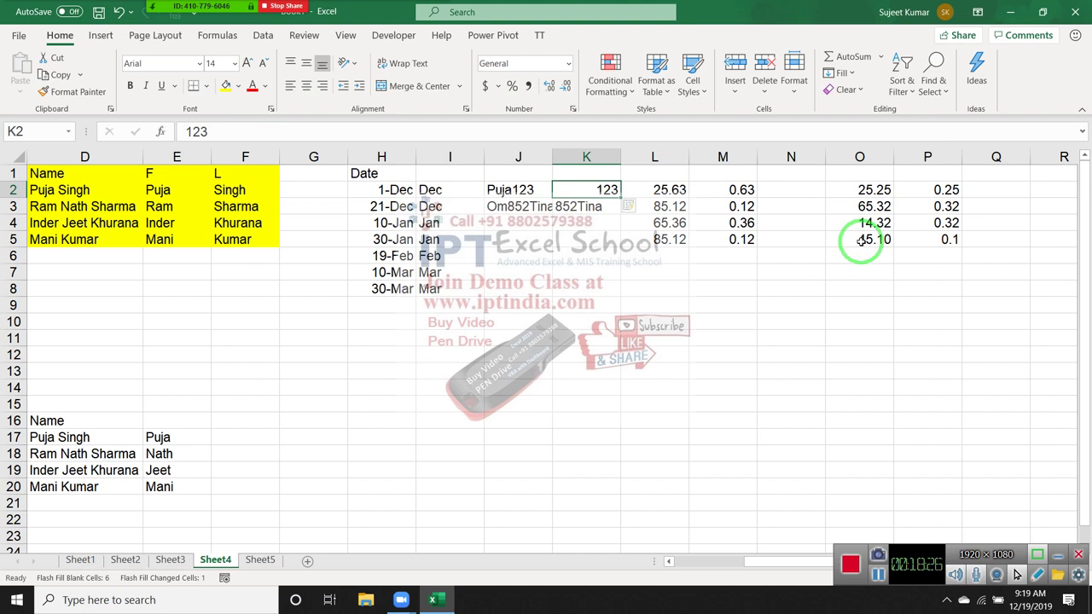
left_click(594, 254)
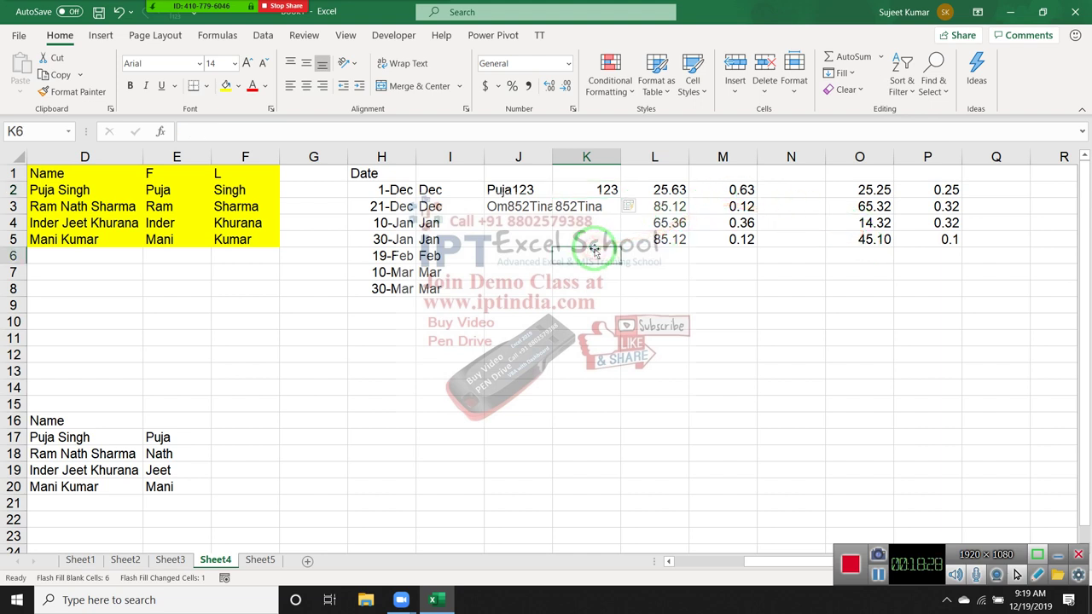
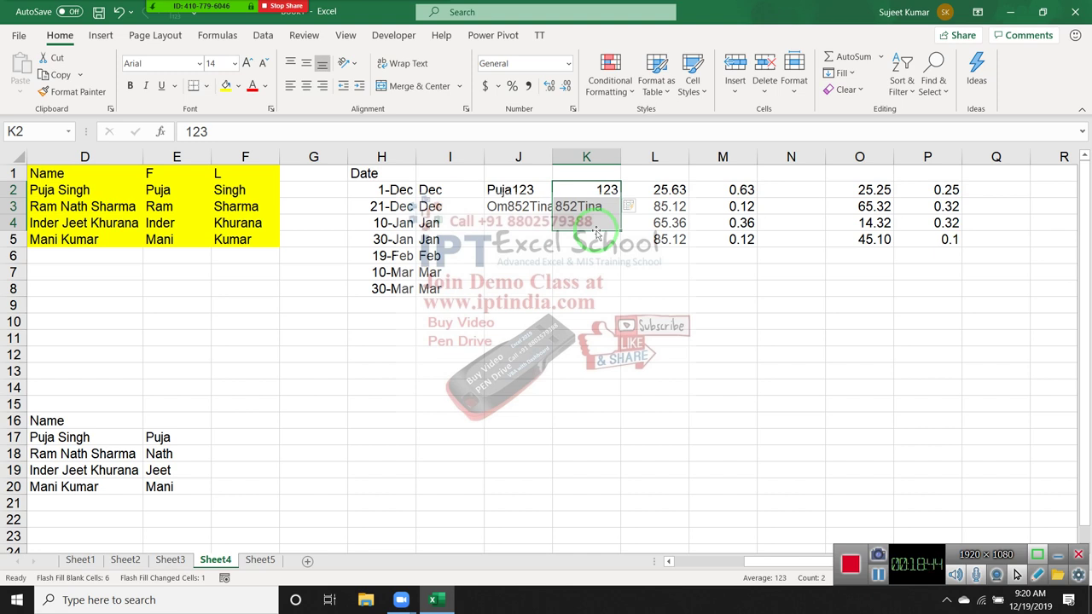
Select the Name table D1:F5 and apply All Borders from the Borders dropdown.
left_click(96, 189)
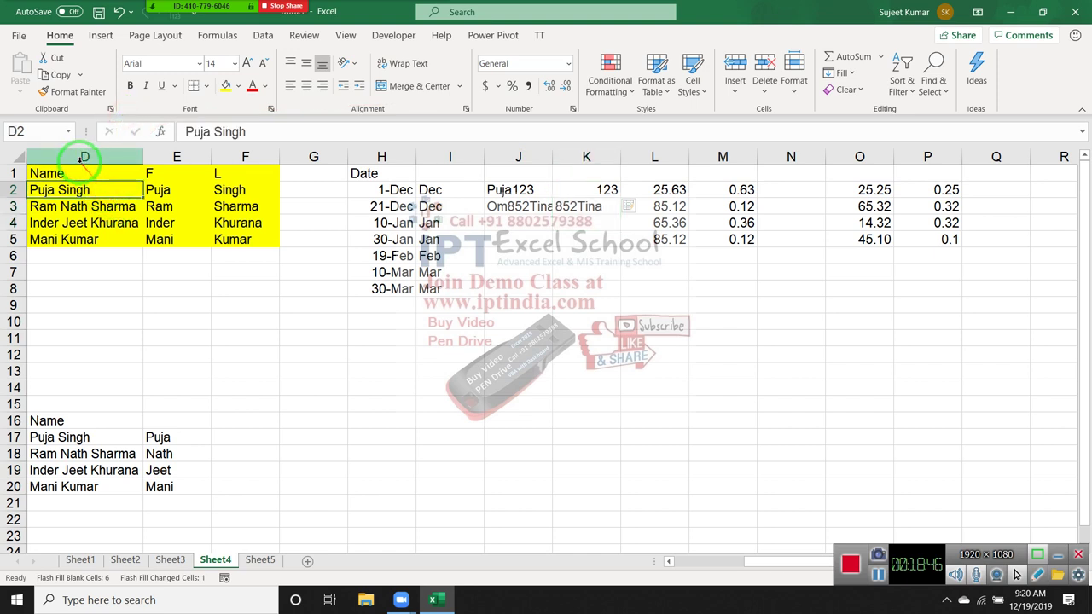
left_click_drag(96, 175, 254, 243)
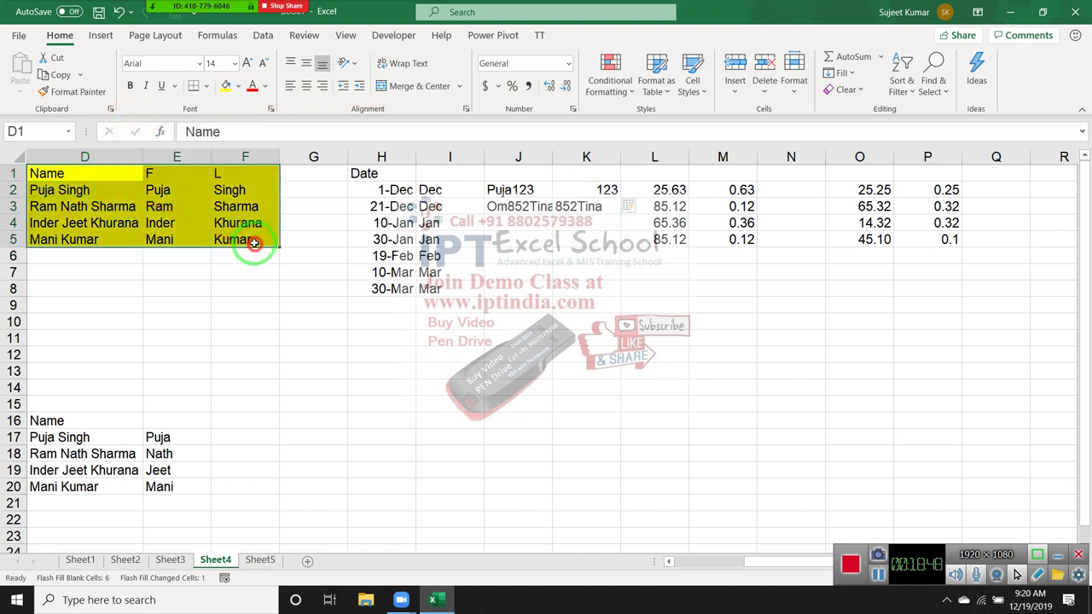
left_click(205, 86)
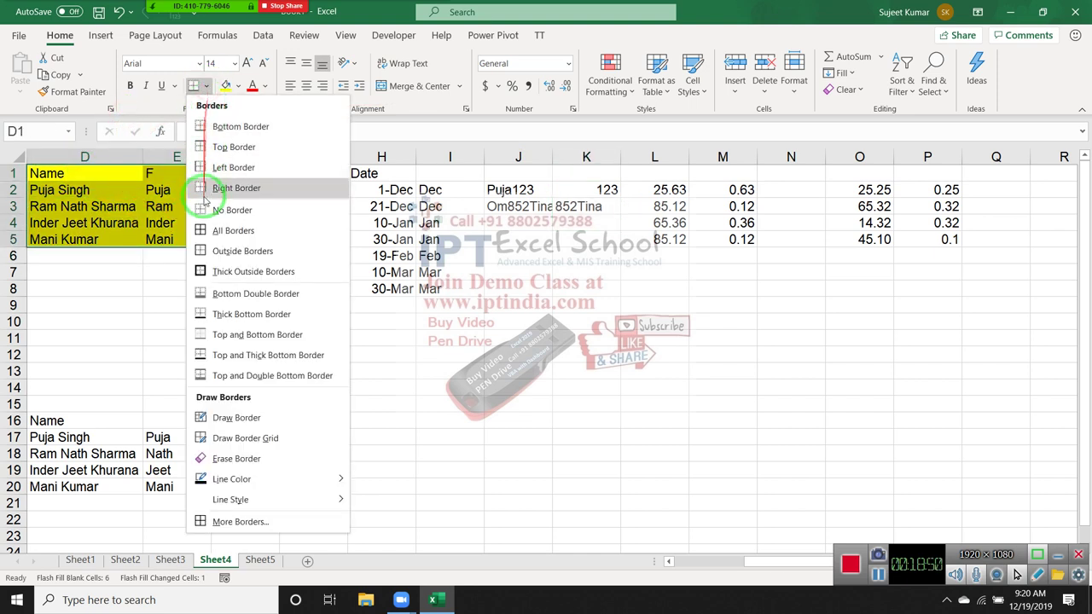
left_click(215, 231)
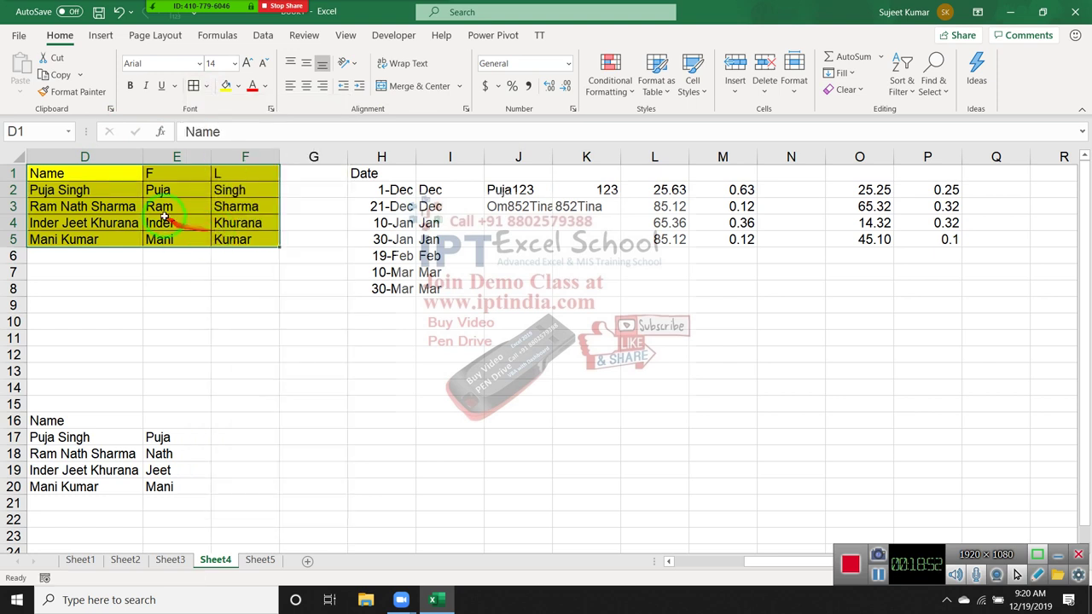
left_click_drag(195, 198, 696, 170)
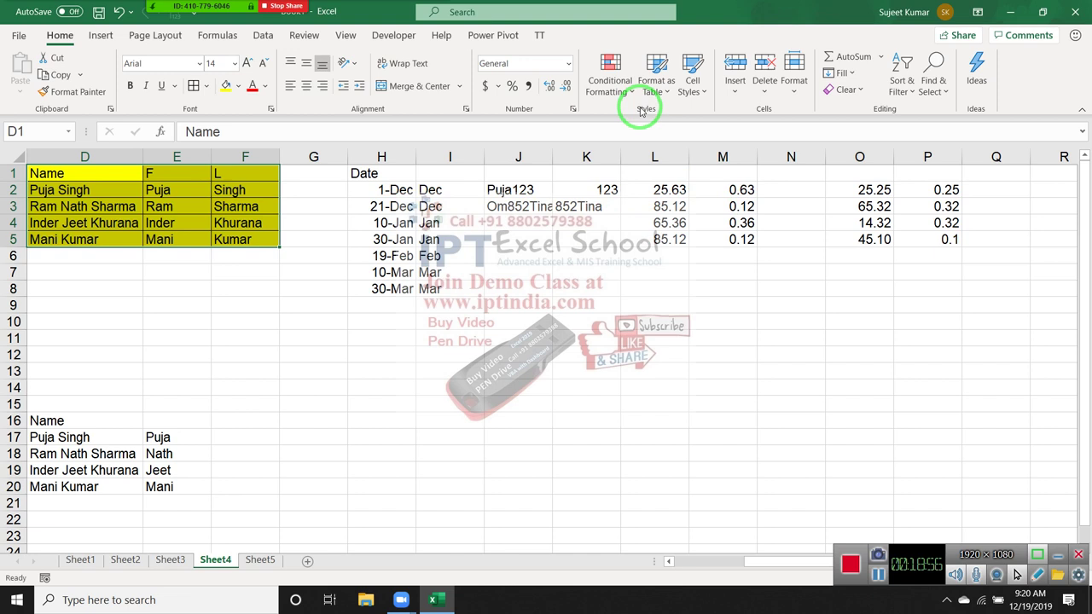
left_click_drag(641, 111, 83, 251)
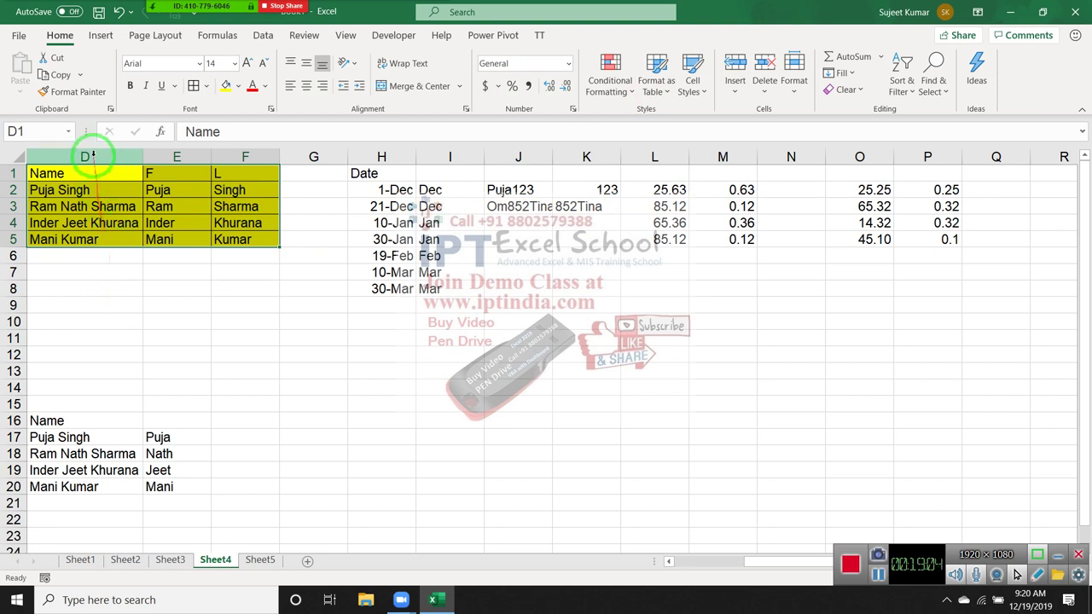
left_click_drag(244, 154, 149, 422)
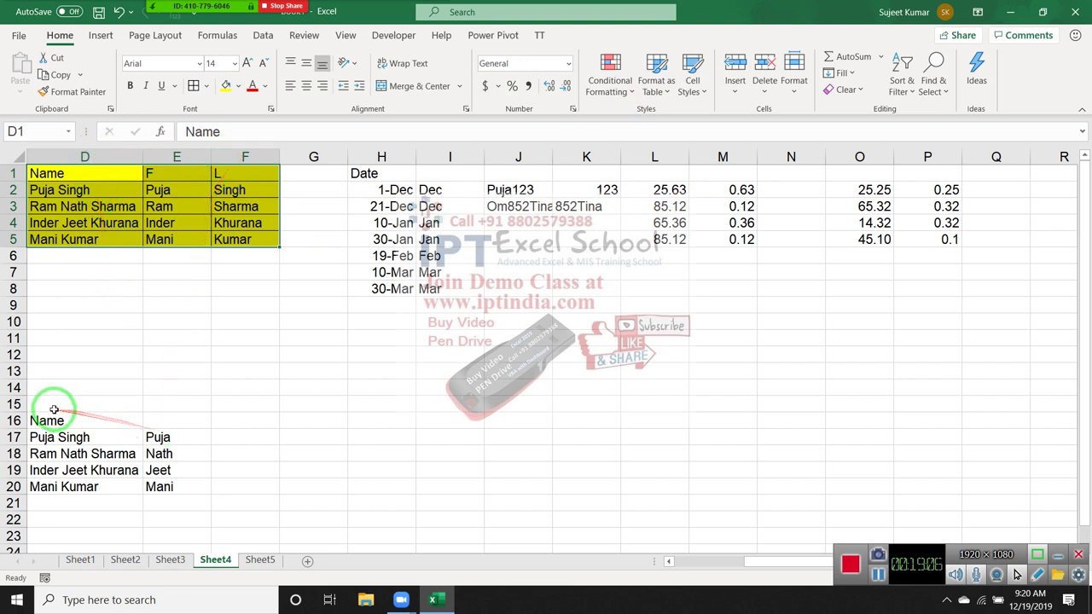
mouse_move(172, 465)
left_mouse_down()
mouse_move(149, 282)
mouse_move(435, 246)
left_mouse_up()
key("ctrl+minus")
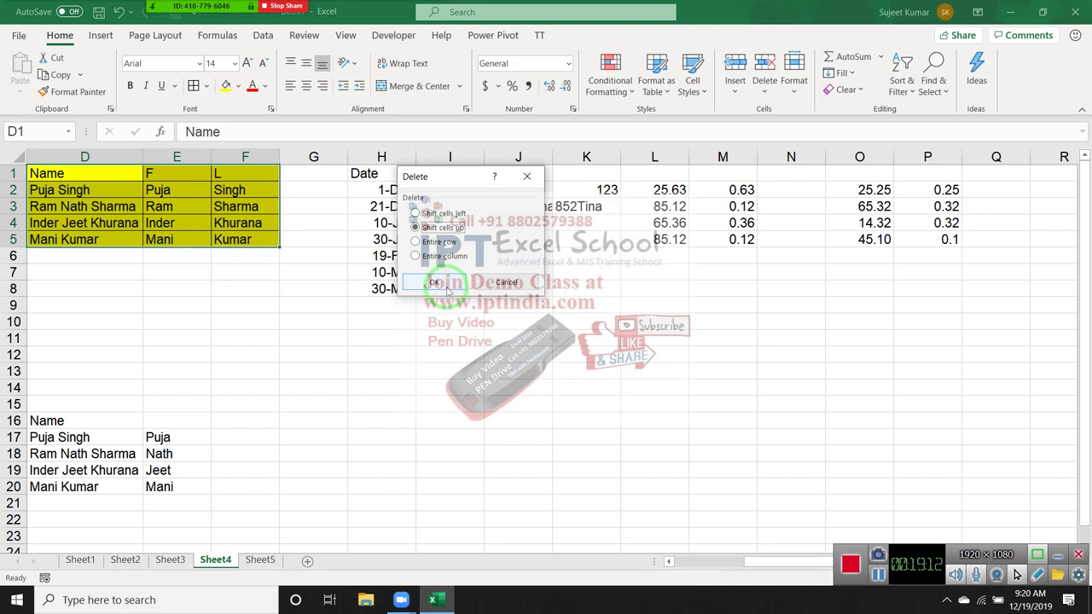
left_click(434, 282)
mouse_move(367, 354)
left_mouse_down()
mouse_move(34, 477)
mouse_move(64, 301)
left_mouse_up()
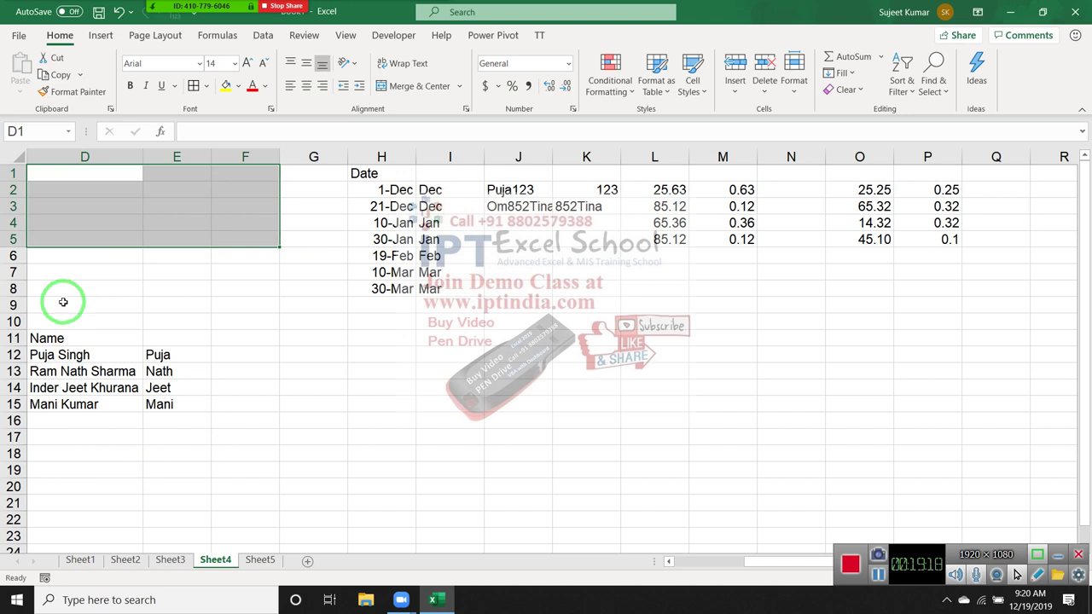
key("ctrl+z")
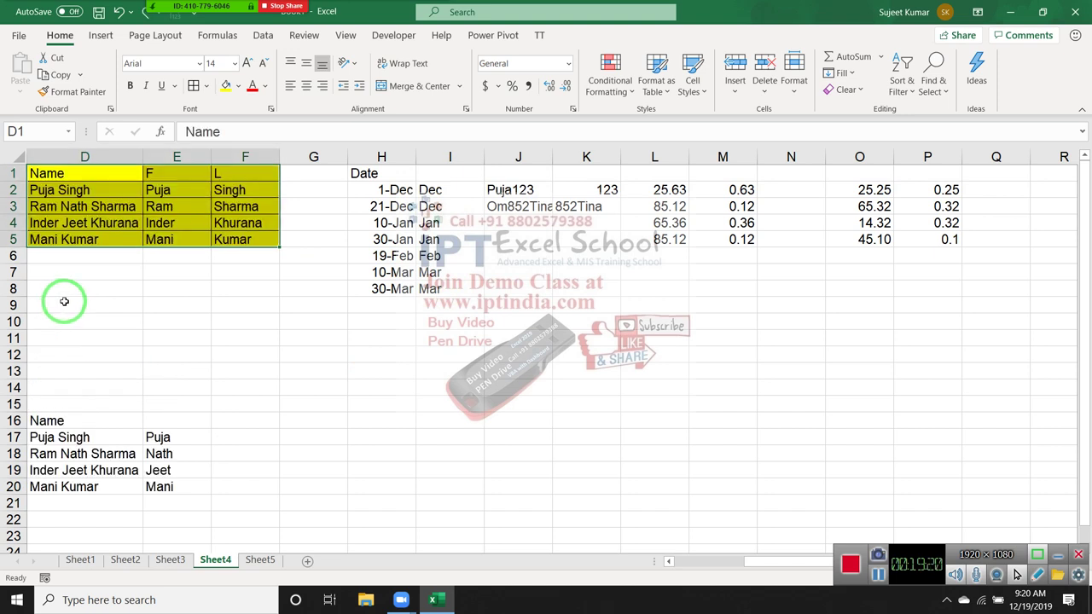
mouse_move(63, 301)
left_mouse_down()
mouse_move(43, 223)
mouse_move(225, 109)
left_mouse_up()
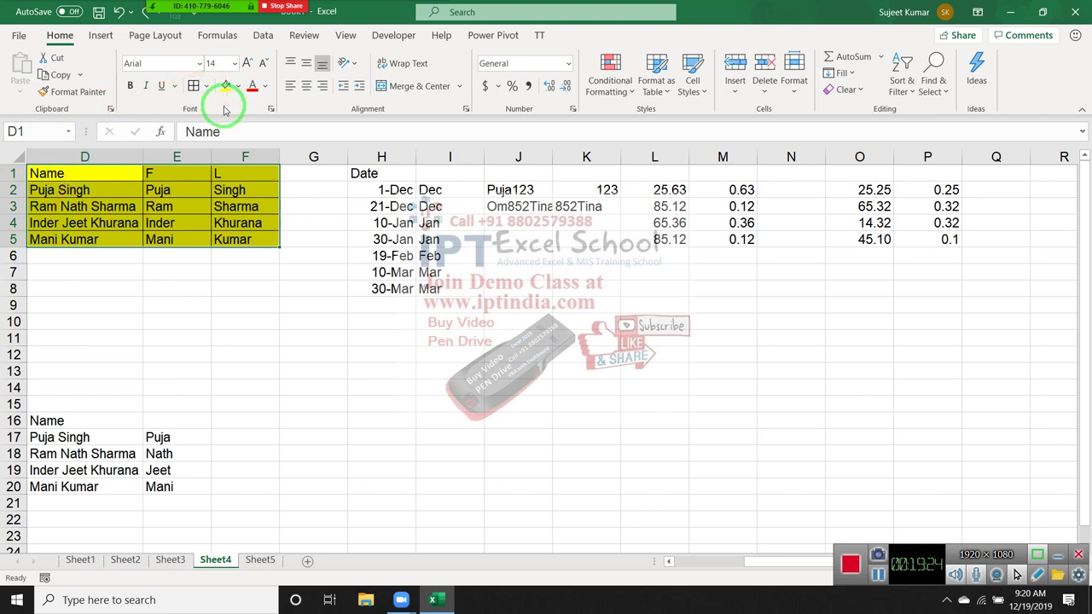
key("Delete")
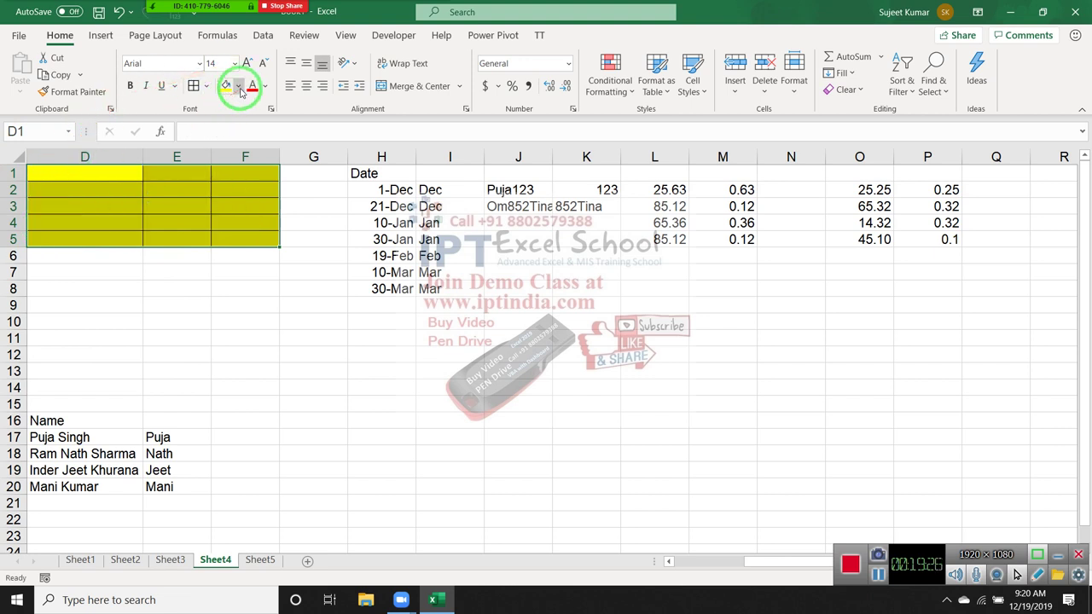
mouse_move(240, 92)
left_mouse_down()
mouse_move(157, 253)
mouse_move(865, 94)
left_mouse_up()
key("ctrl+z")
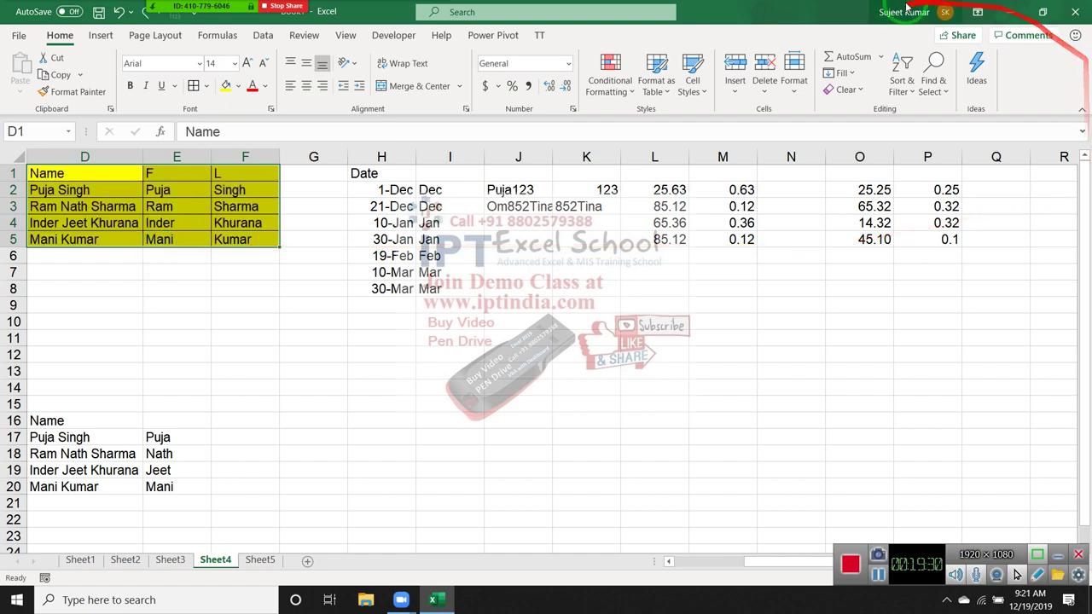
left_click(859, 92)
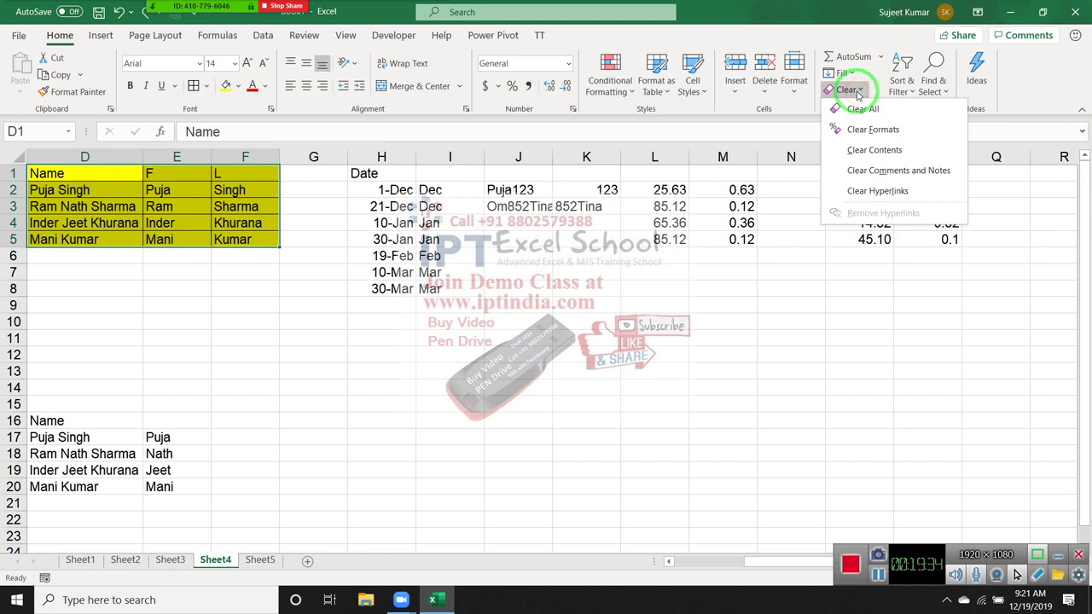
left_click(862, 109)
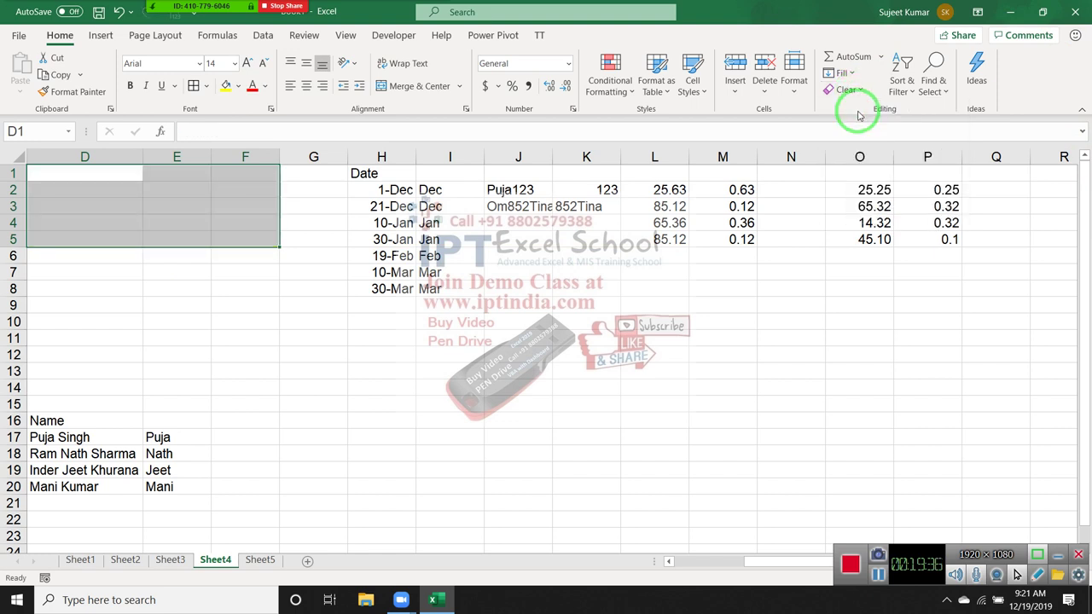
key("ctrl+z")
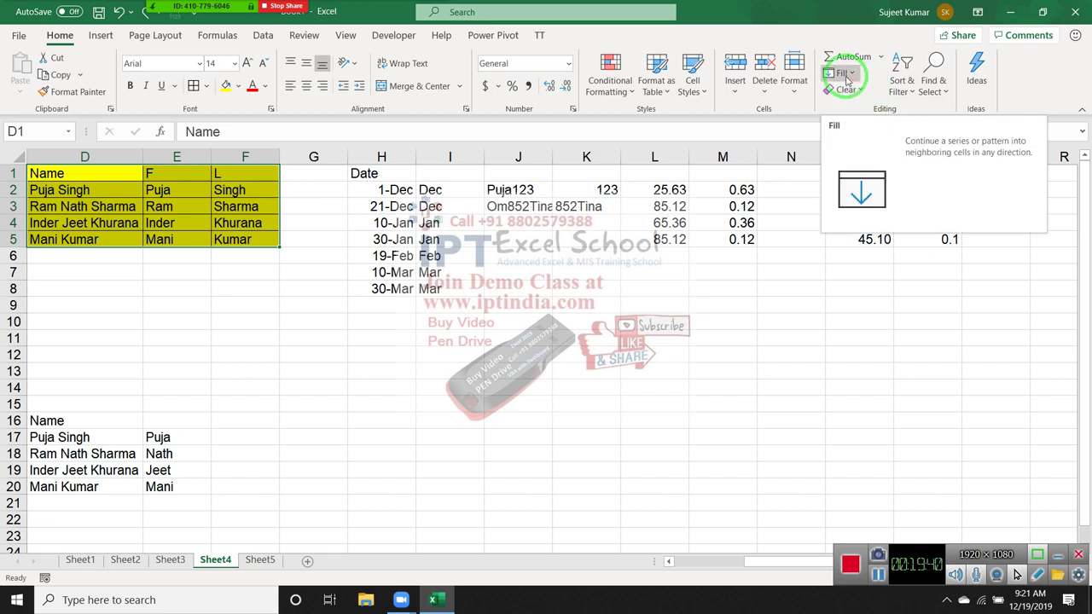
Dismiss the Clear options without choosing one and switch to the Data tools showing Flash Fill.
left_click(845, 90)
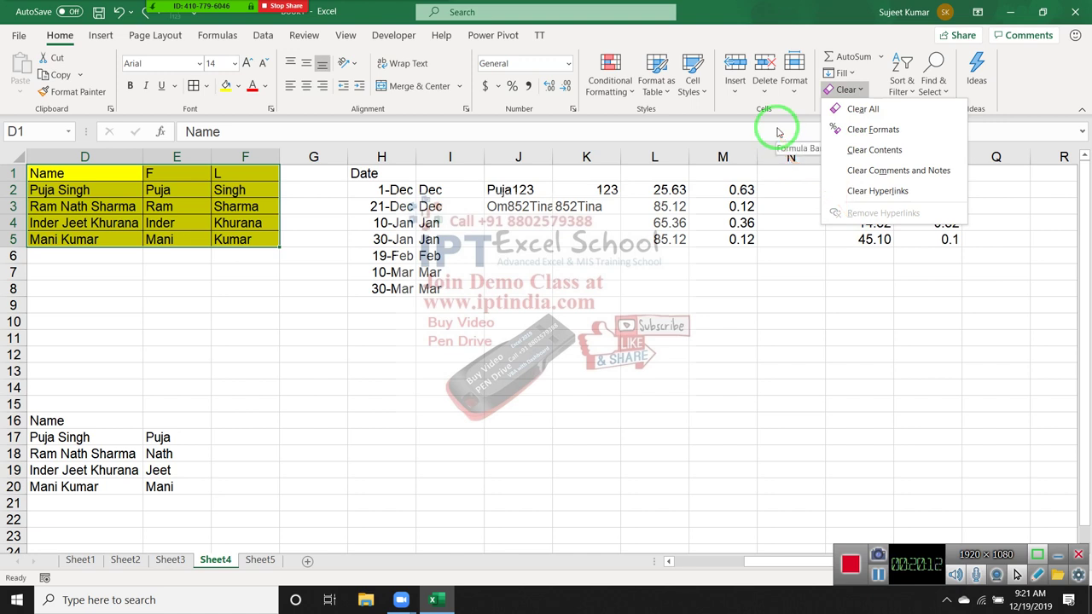
left_click(746, 325)
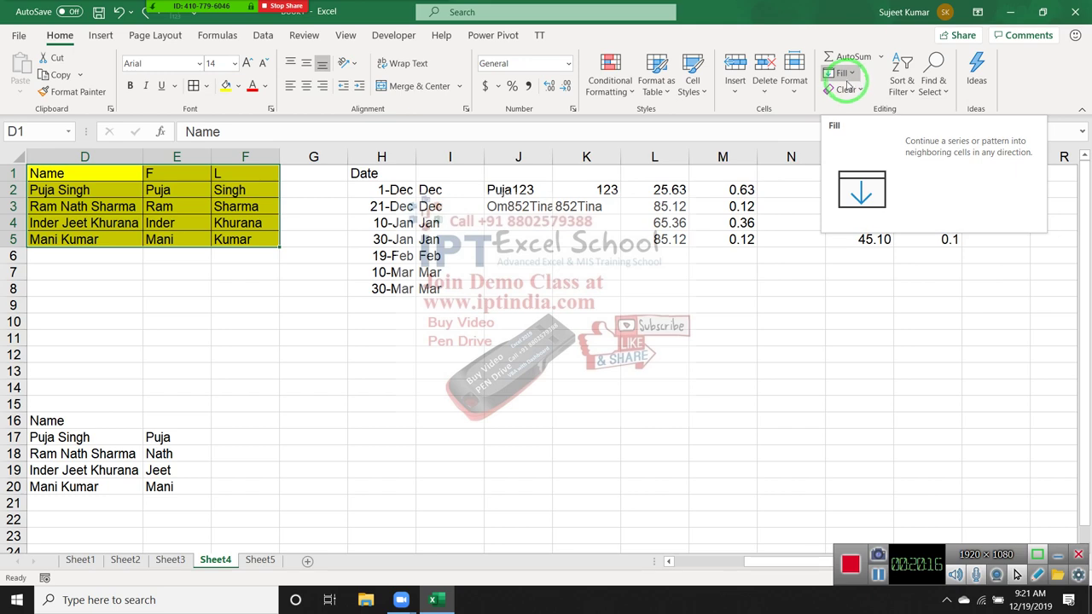
left_click(266, 40)
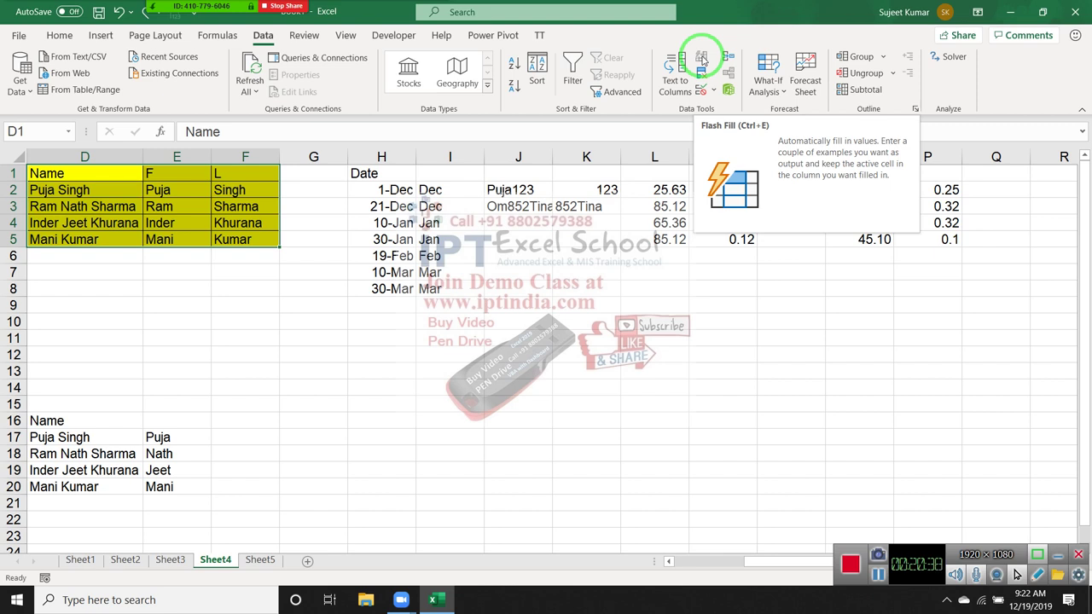
Dismiss the cell L8 shortcut menu and the Zoom meeting time-limit warning.
right_click(685, 287)
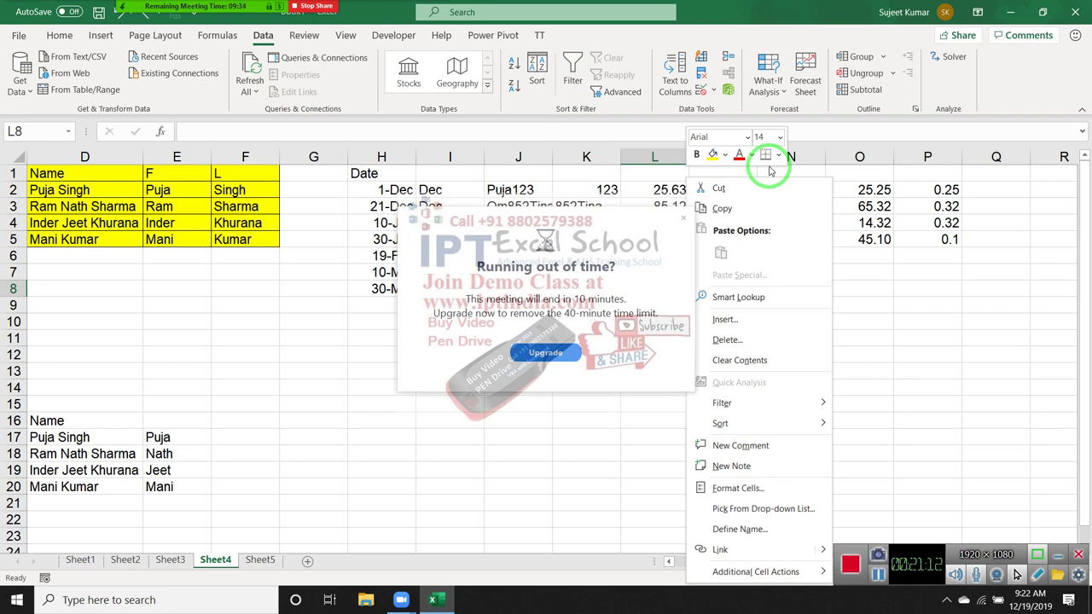
left_click(657, 226)
left_click(684, 218)
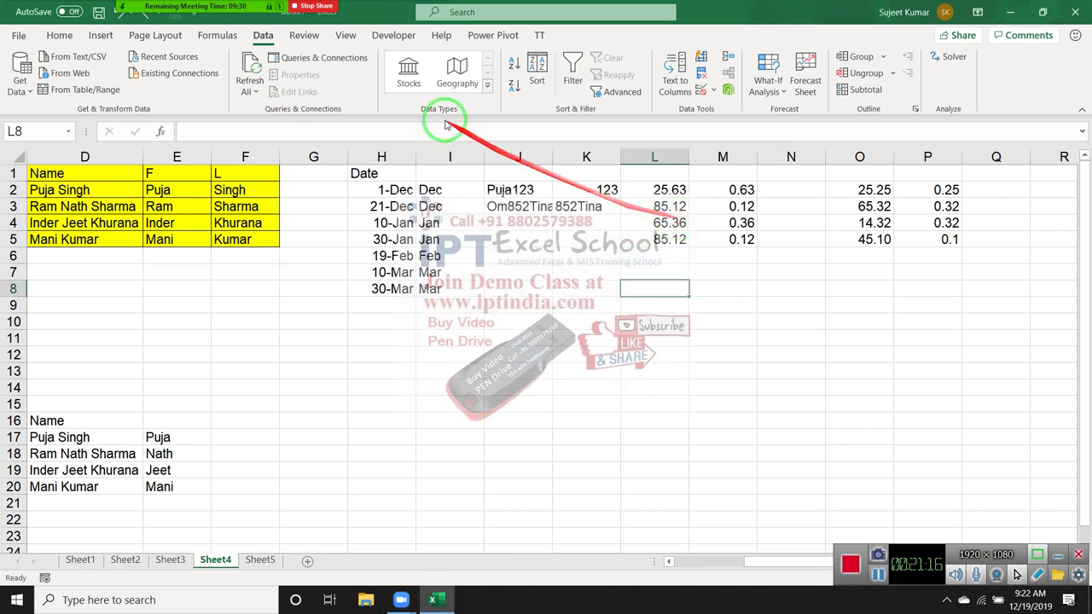
Check Zoom's meeting and camera options, select the Sharma cell, and draw a red annotation line.
left_click(434, 11)
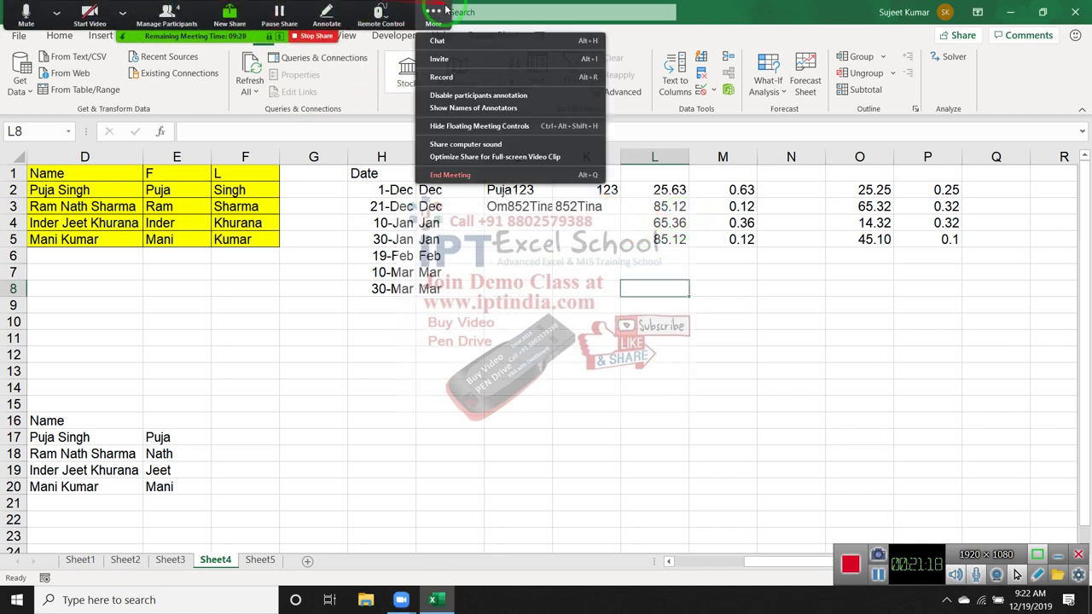
left_click(120, 12)
left_click(243, 207)
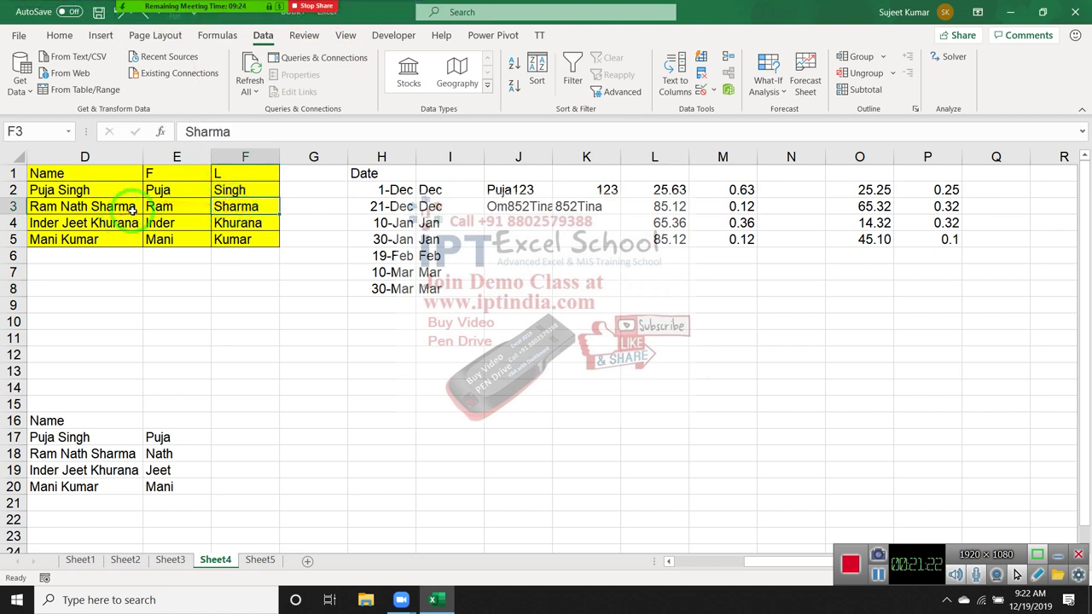
left_click_drag(145, 348, 143, 573)
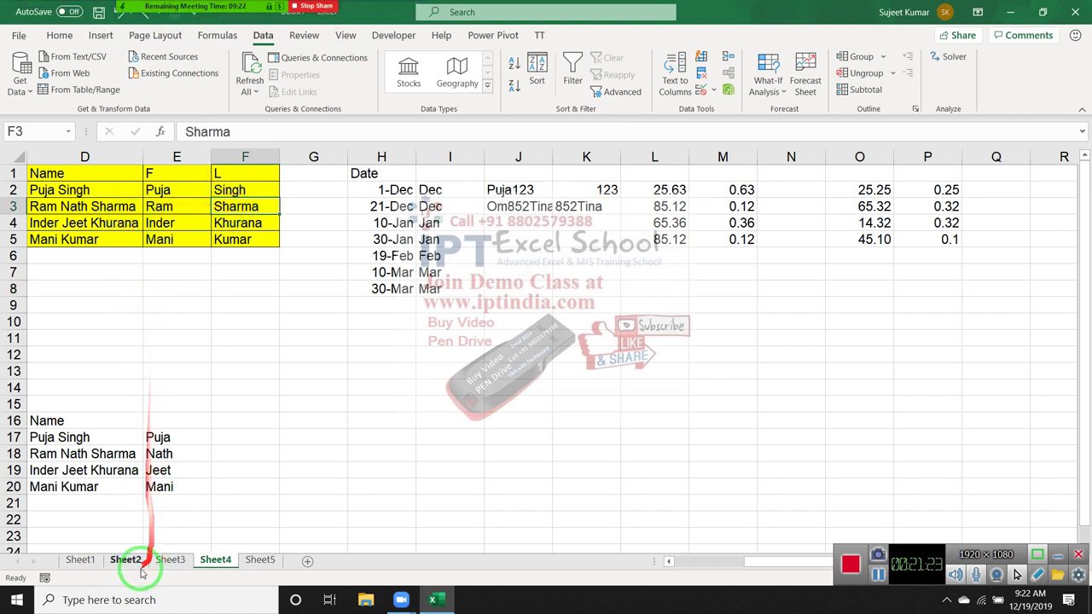
Go to Sheet1 and preview the Icon Sets arrows under Home > Conditional Formatting.
left_click(81, 560)
mouse_move(164, 17)
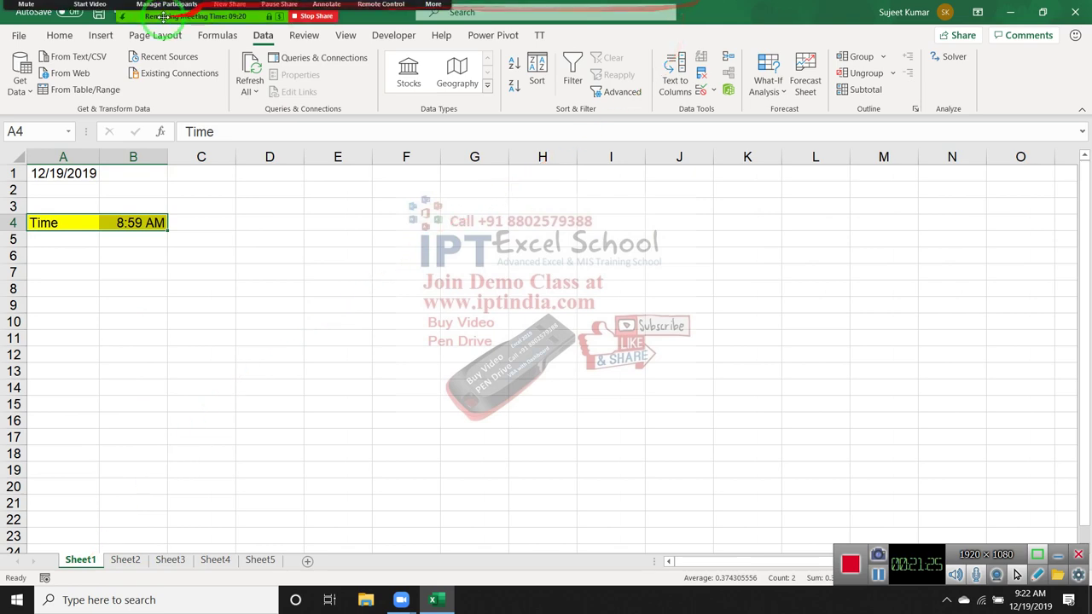
left_click(60, 35)
left_click(632, 93)
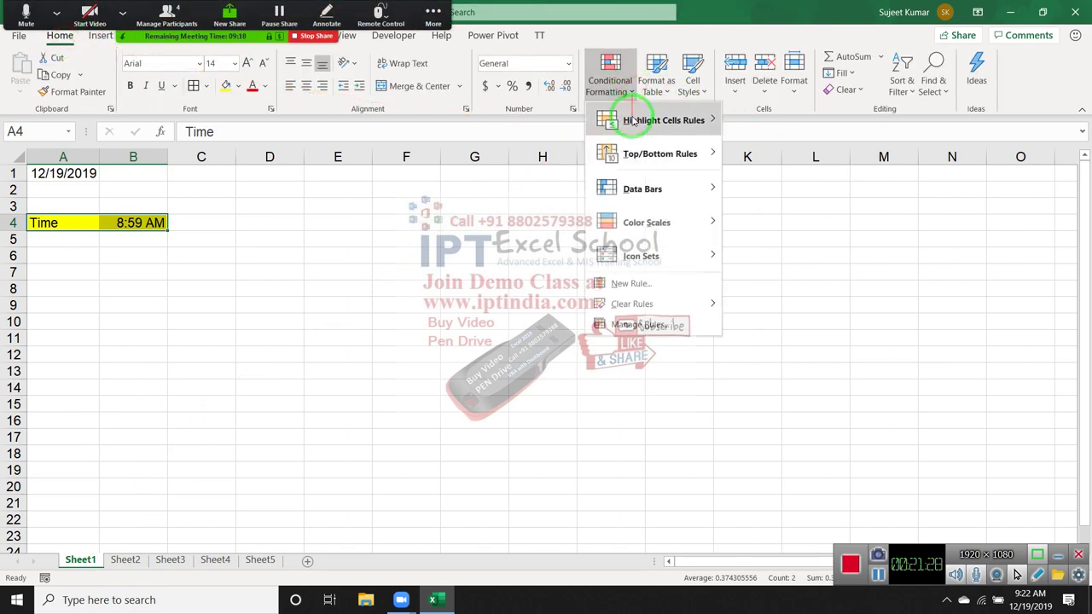
mouse_move(631, 119)
mouse_move(668, 259)
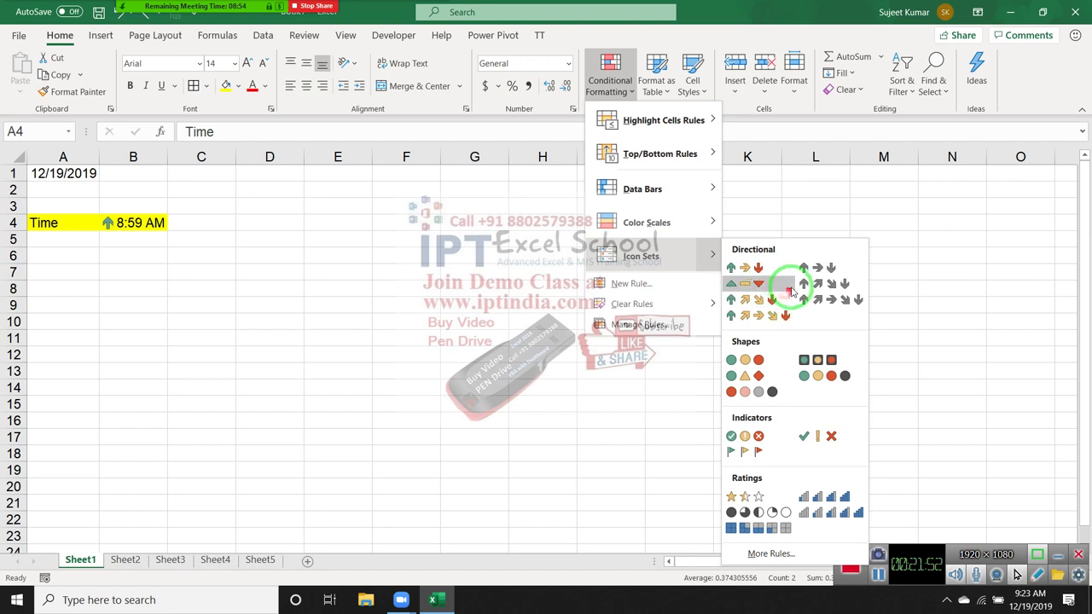
Open and close the Zoom meeting's Manage Participants list.
mouse_move(217, 24)
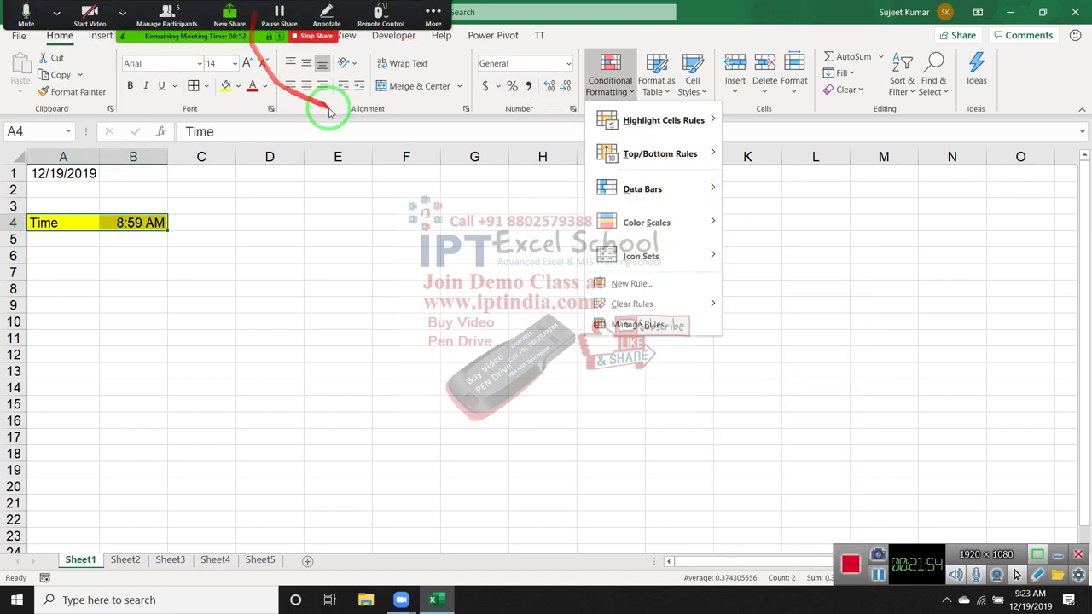
left_click(186, 23)
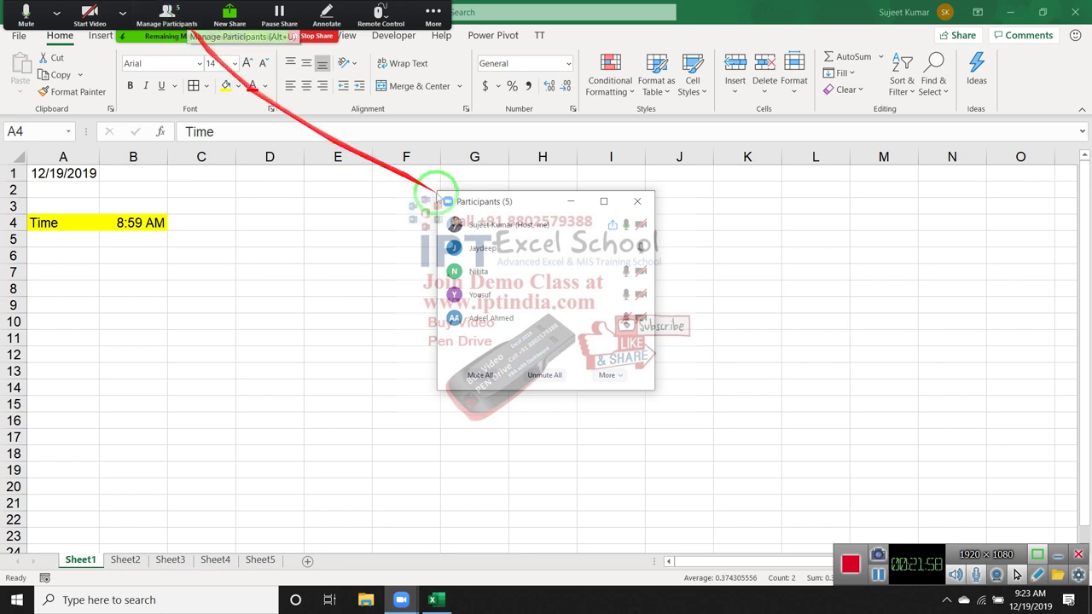
left_click(462, 348)
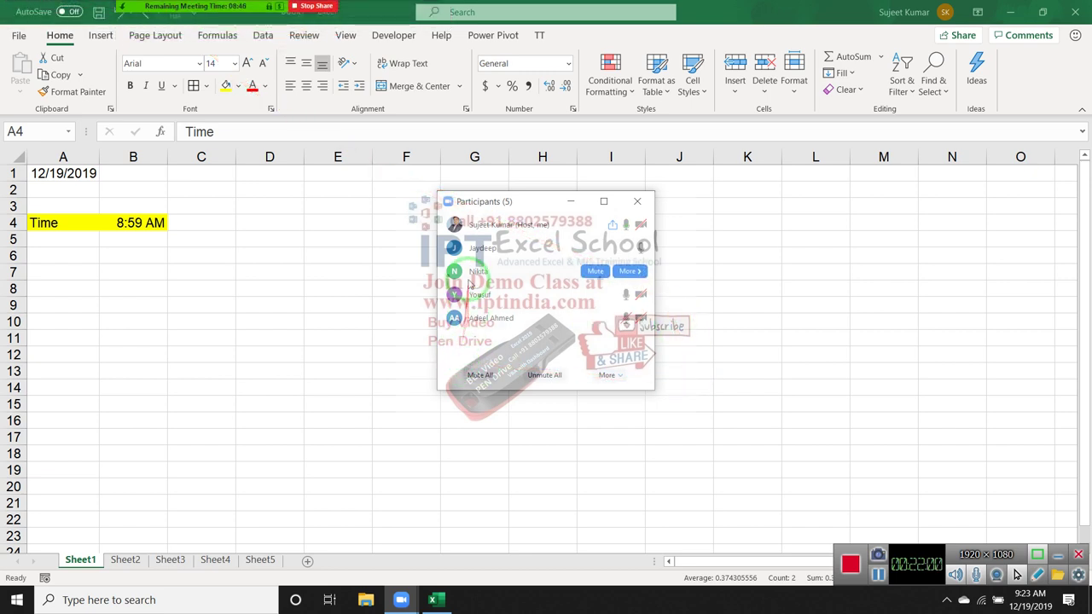
mouse_move(481, 324)
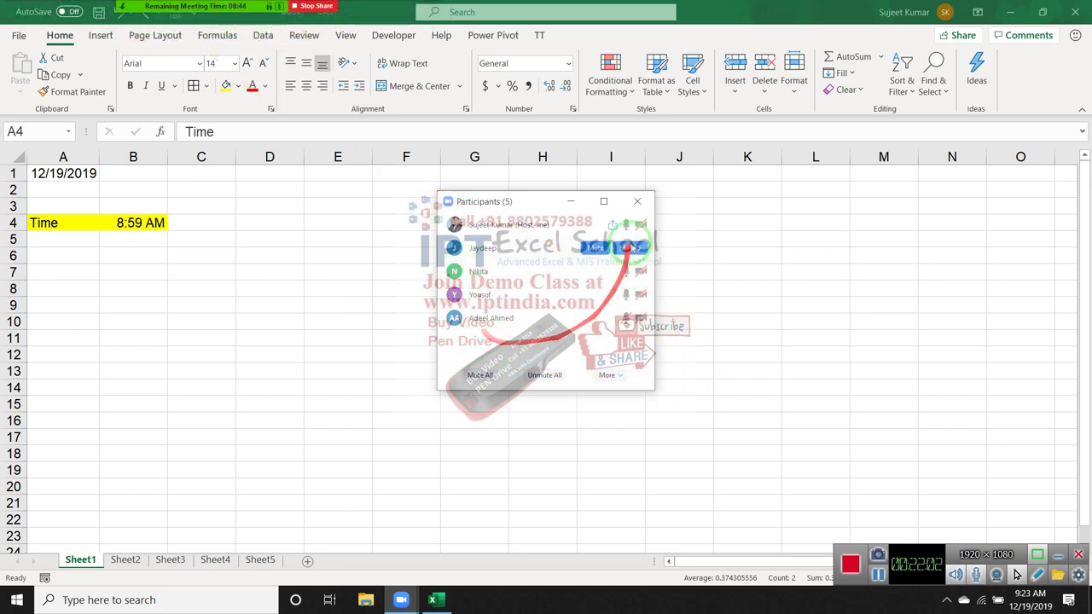
left_click(636, 205)
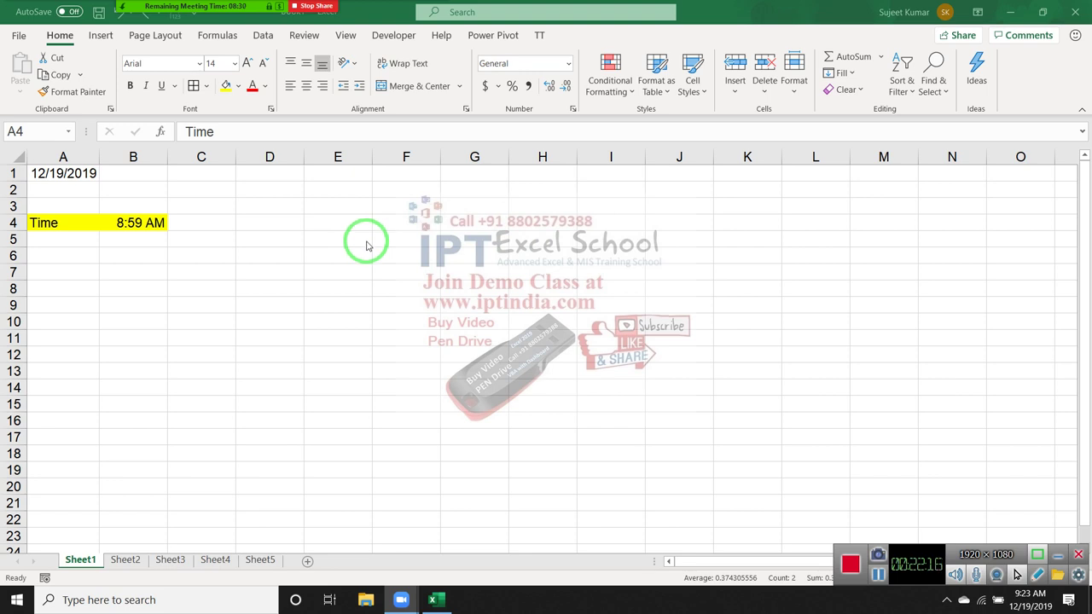
Annotate the Borders button and cell D4, select D4, then show the desktop.
left_click_drag(431, 227, 192, 91)
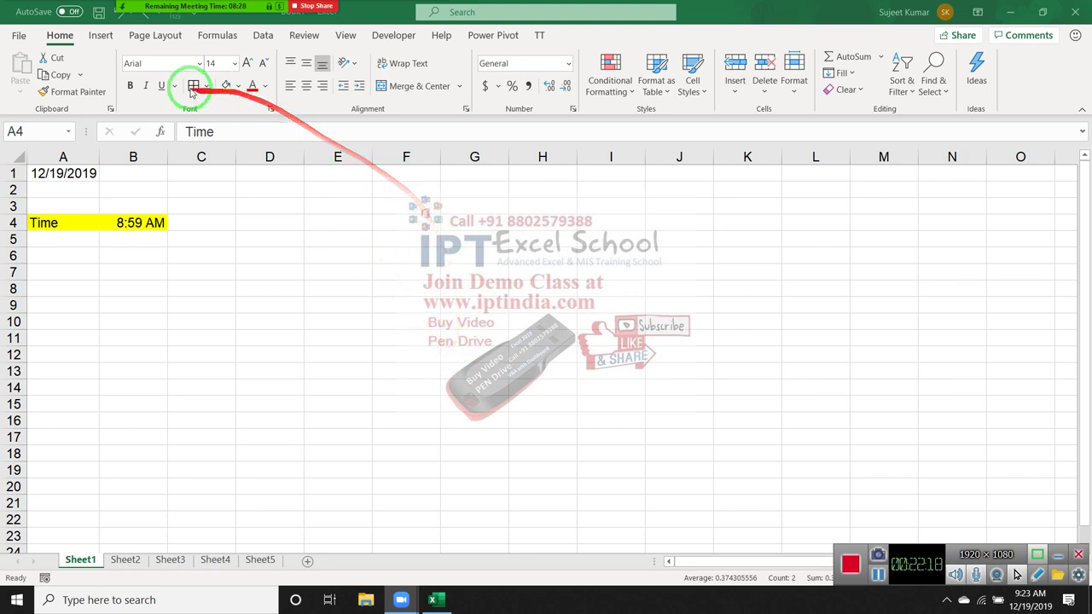
left_click_drag(256, 25, 256, 223)
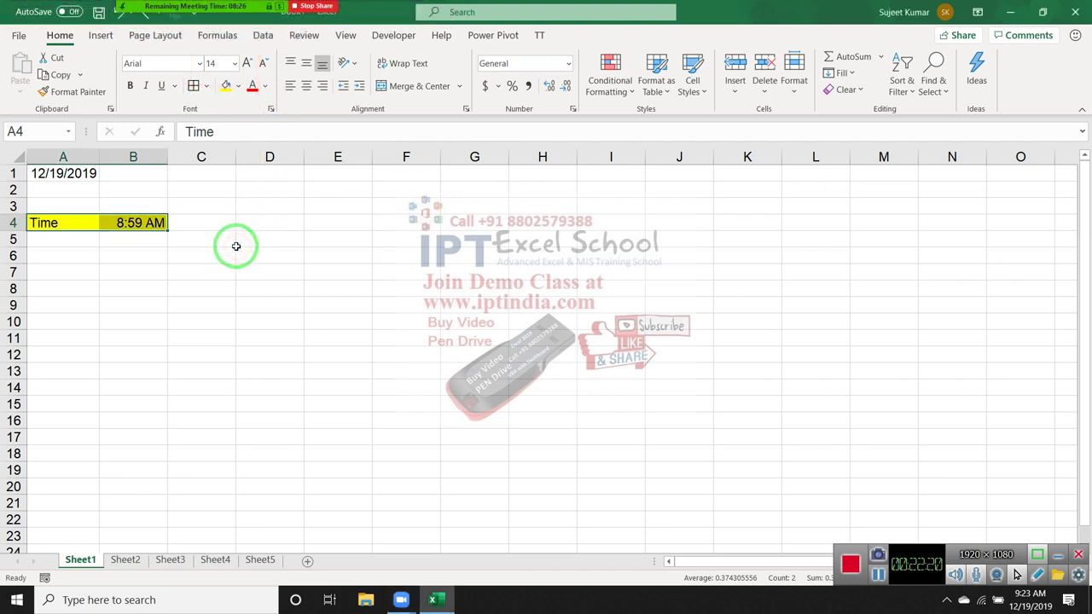
left_click(255, 226)
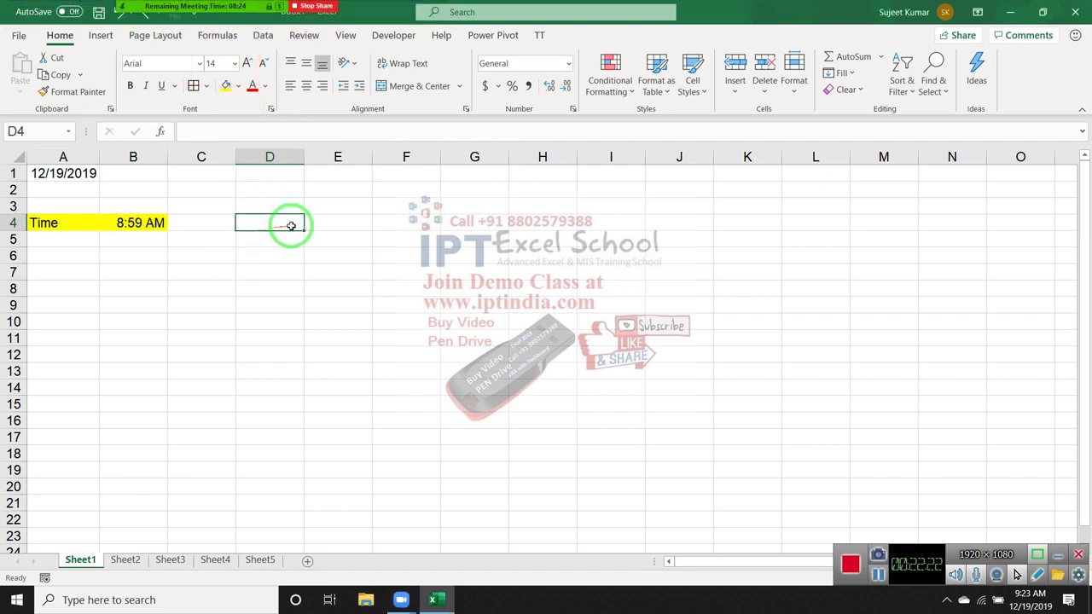
mouse_move(136, 7)
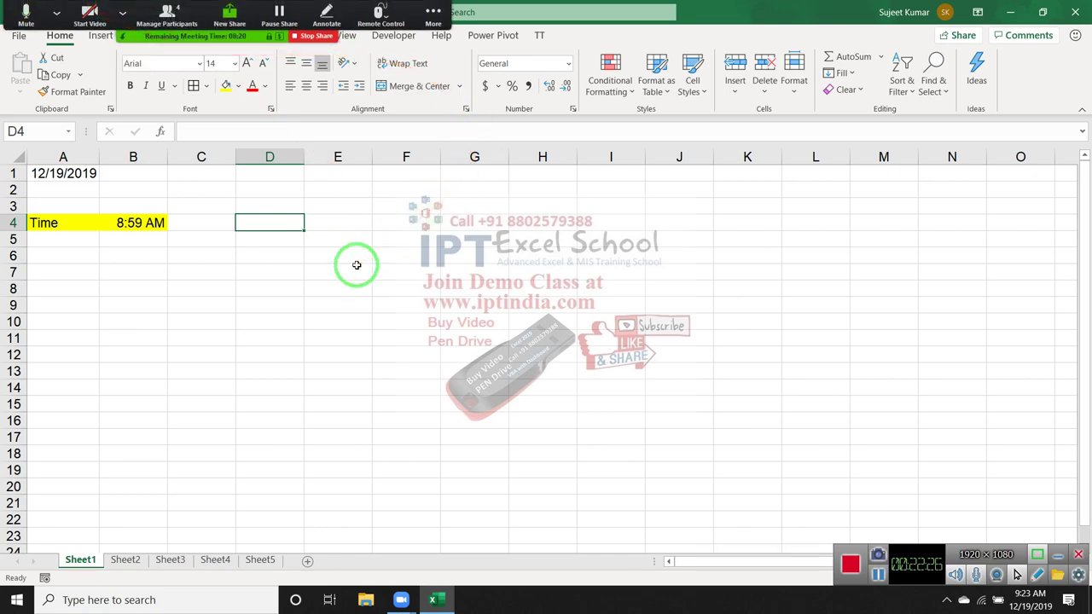
key("super+d")
End the Zoom meeting from the More menu and confirm it.
left_click(433, 14)
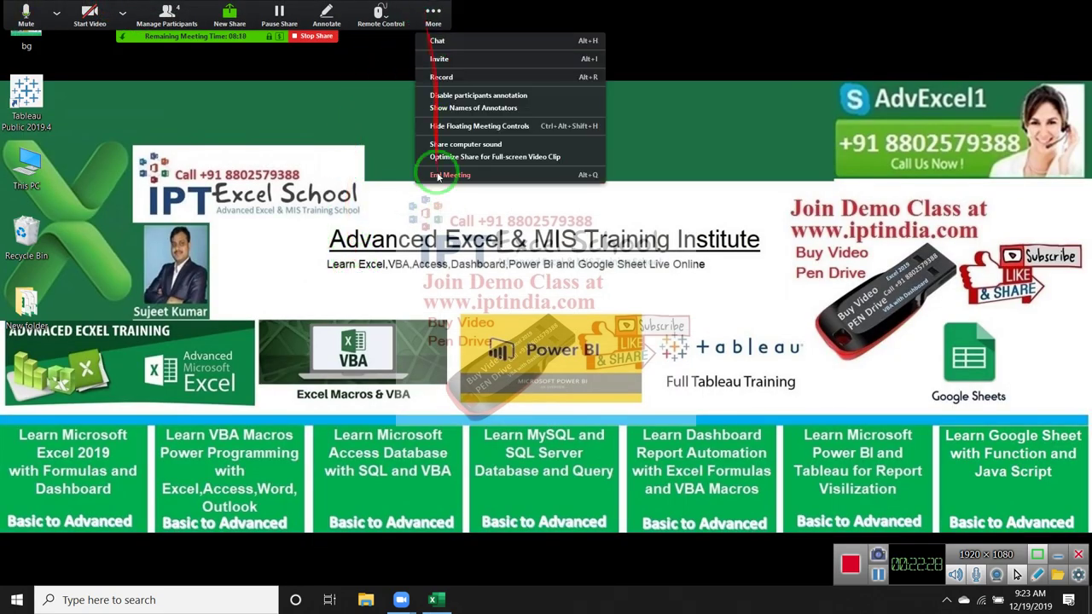
left_click(433, 14)
left_click(434, 13)
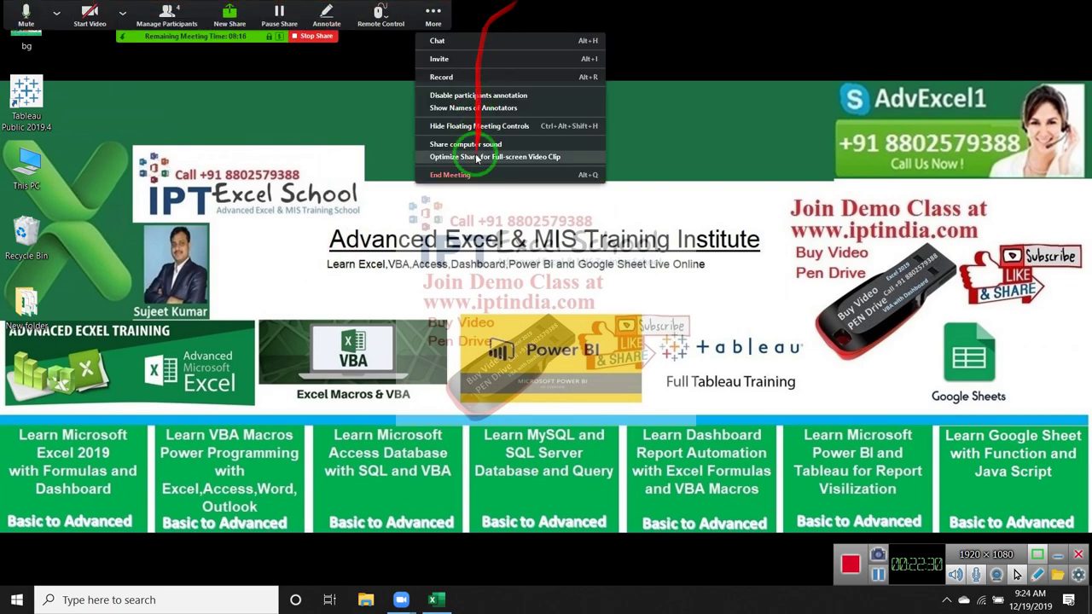
left_click(477, 158)
left_click(531, 343)
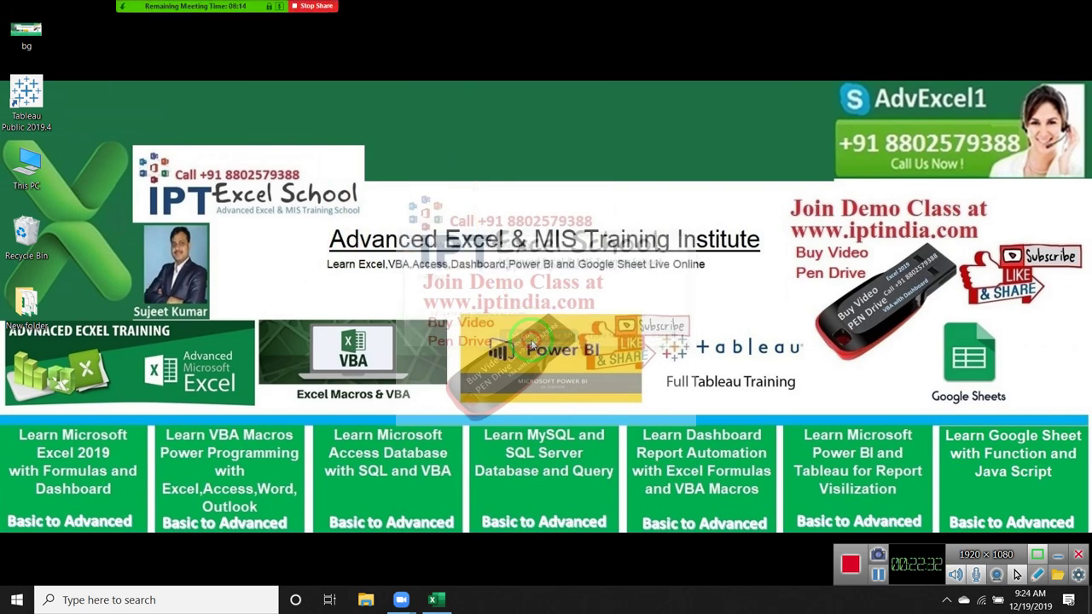